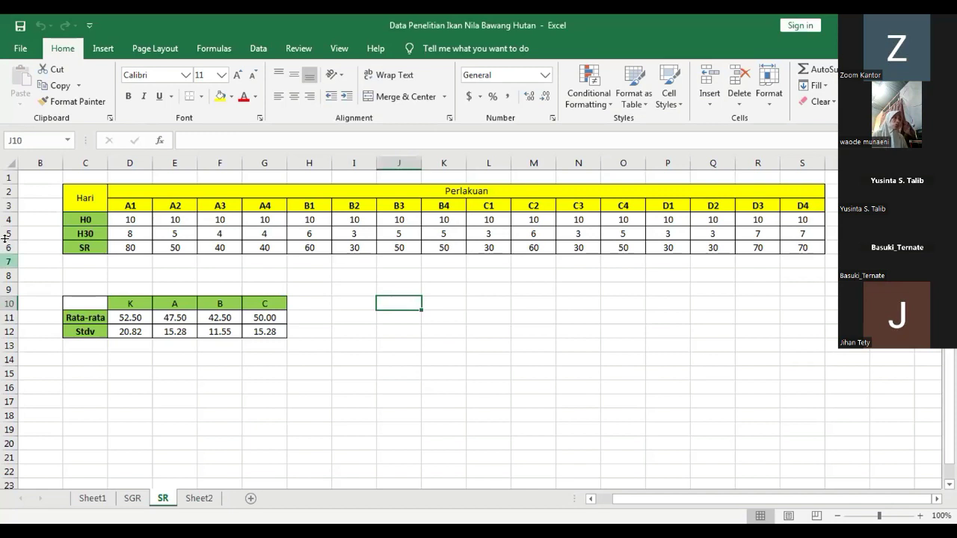
Insert a blank row above the treatment data table at row 1.
left_click(9, 176)
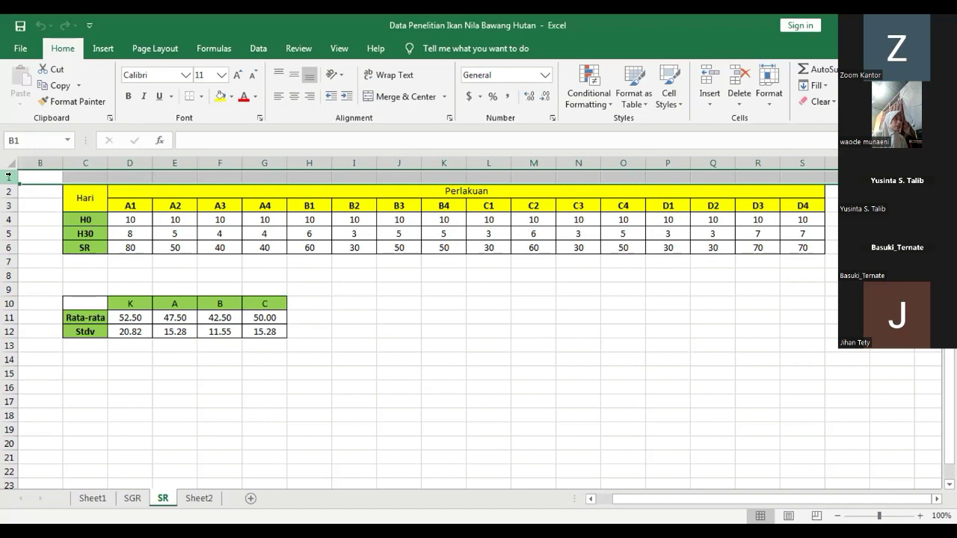
right_click(9, 175)
left_click(39, 275)
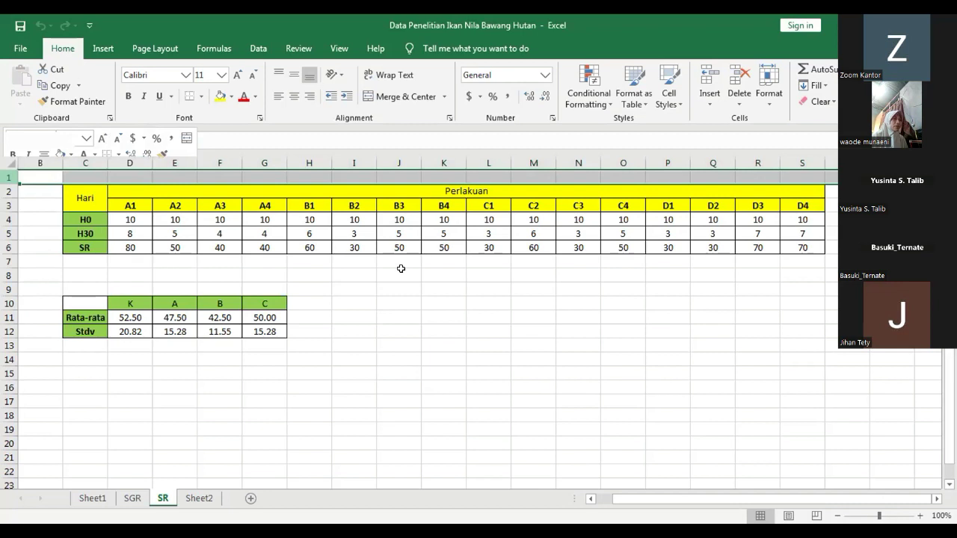
left_click(377, 320)
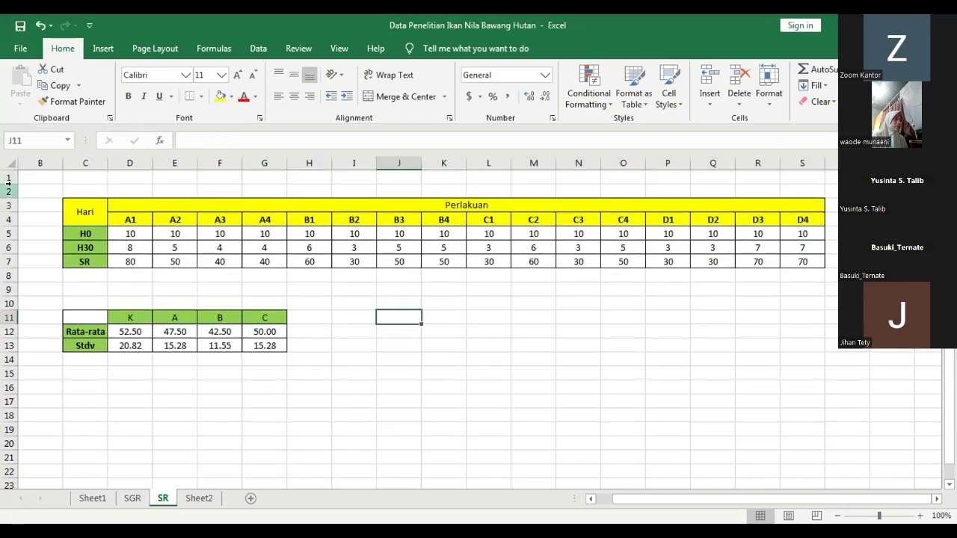
right_click(7, 190)
left_click(37, 213)
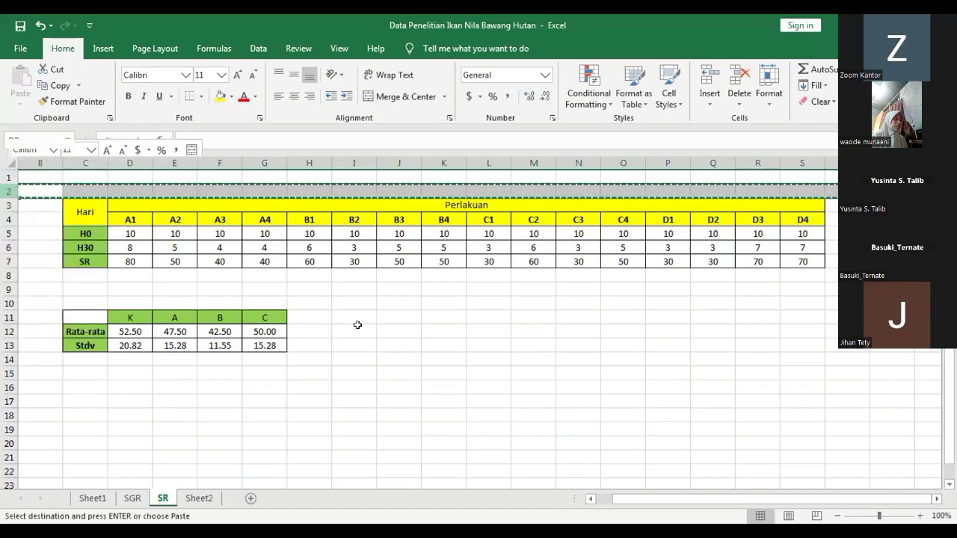
left_click(357, 324)
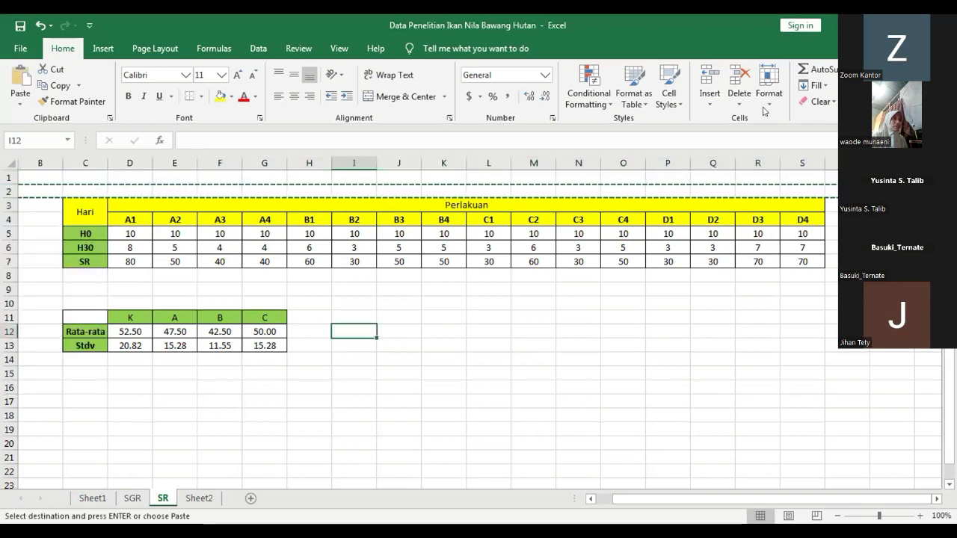
left_click(520, 355)
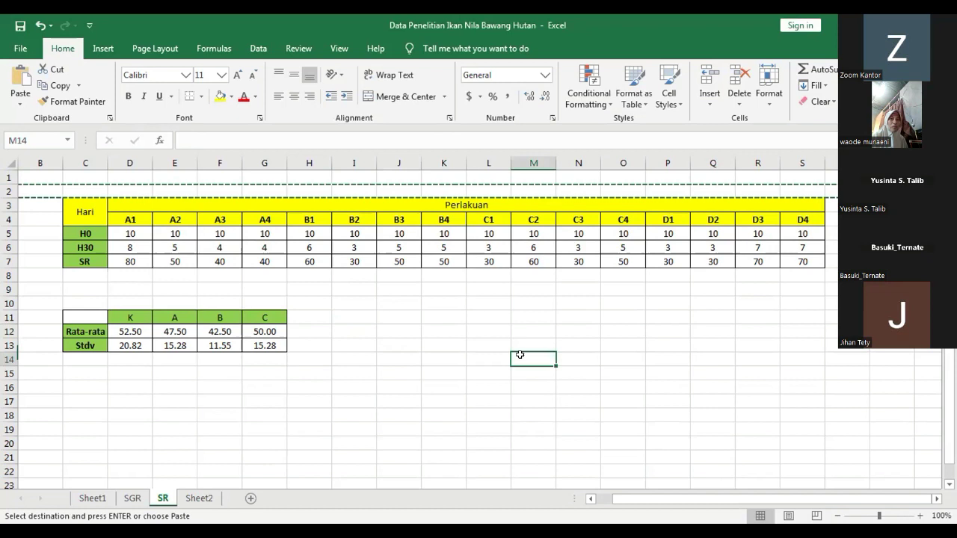
left_click(180, 140)
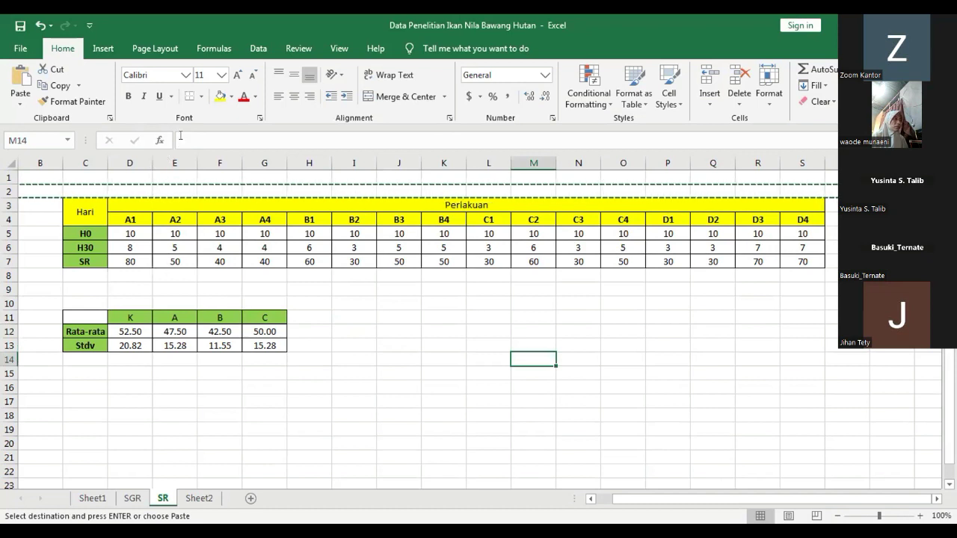
left_click(334, 355)
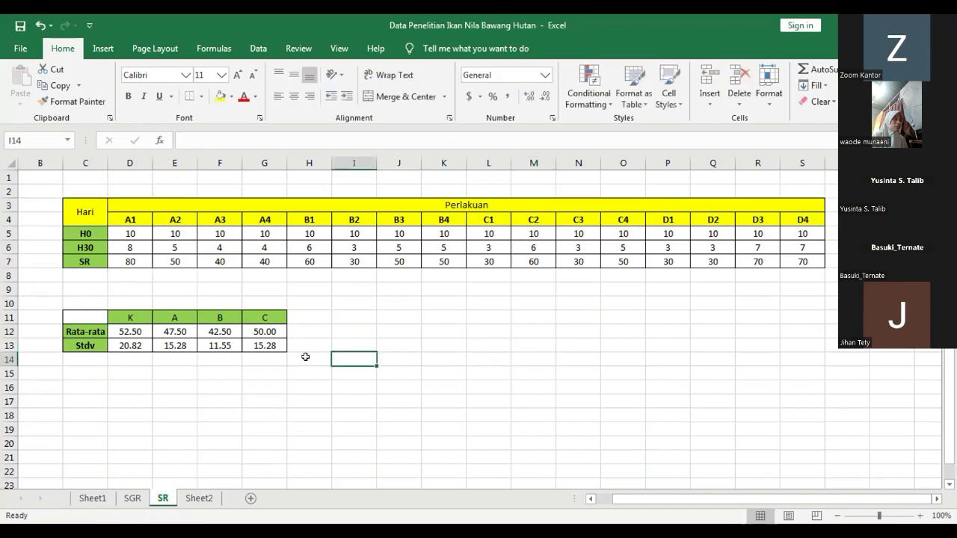
left_click(468, 340)
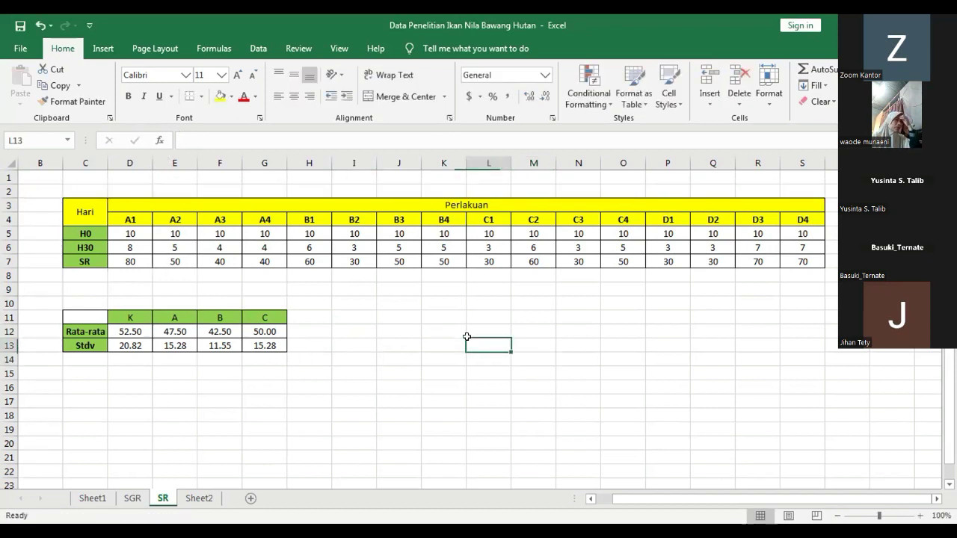
left_click(473, 205)
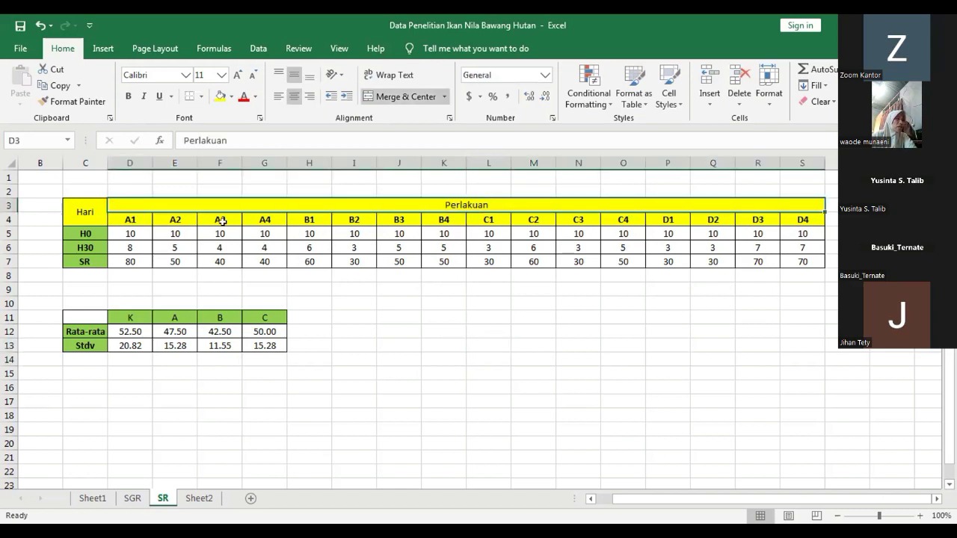
left_click(438, 347)
left_click(355, 345)
left_click(129, 235)
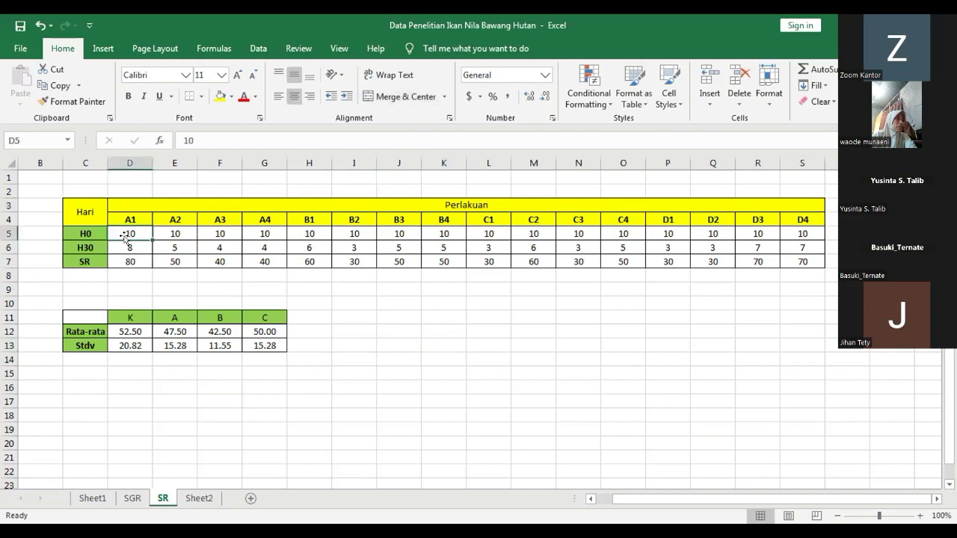
left_click(461, 330)
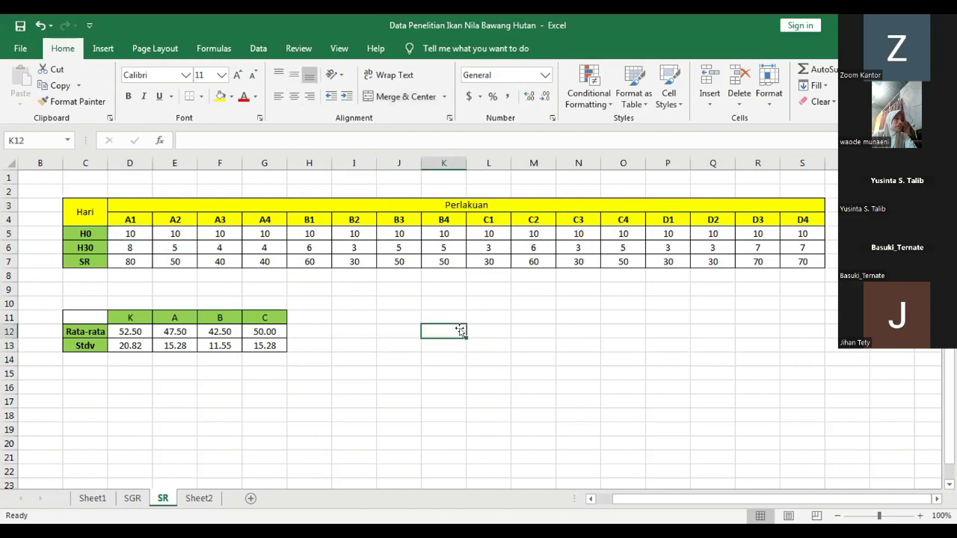
left_click(424, 294)
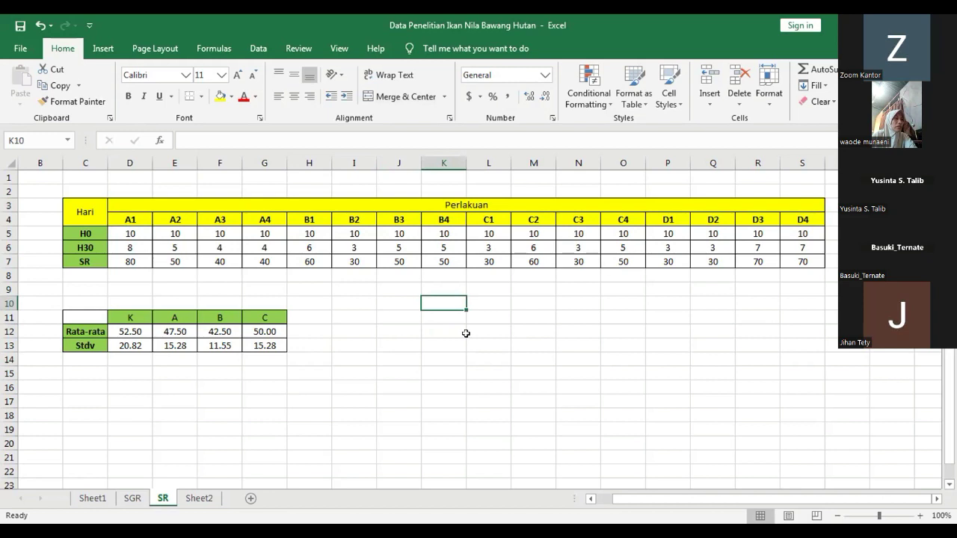
left_click(333, 297)
left_click(408, 294)
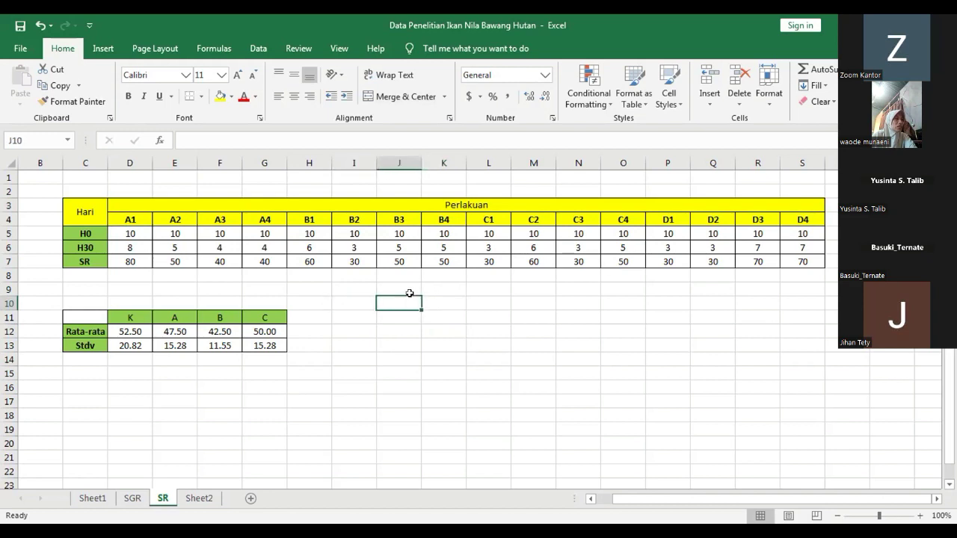
left_click(453, 287)
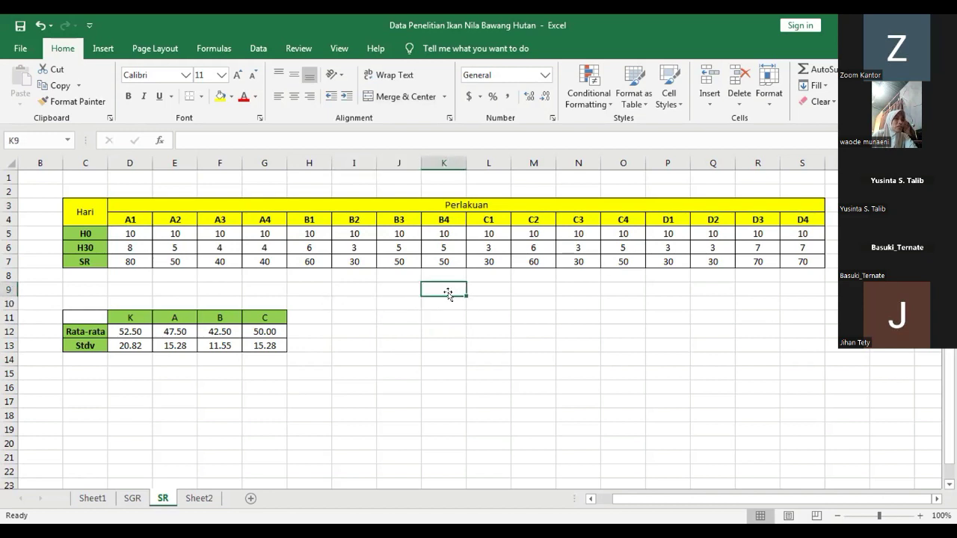
left_click(441, 301)
left_click(391, 338)
left_click(389, 301)
left_click(490, 288)
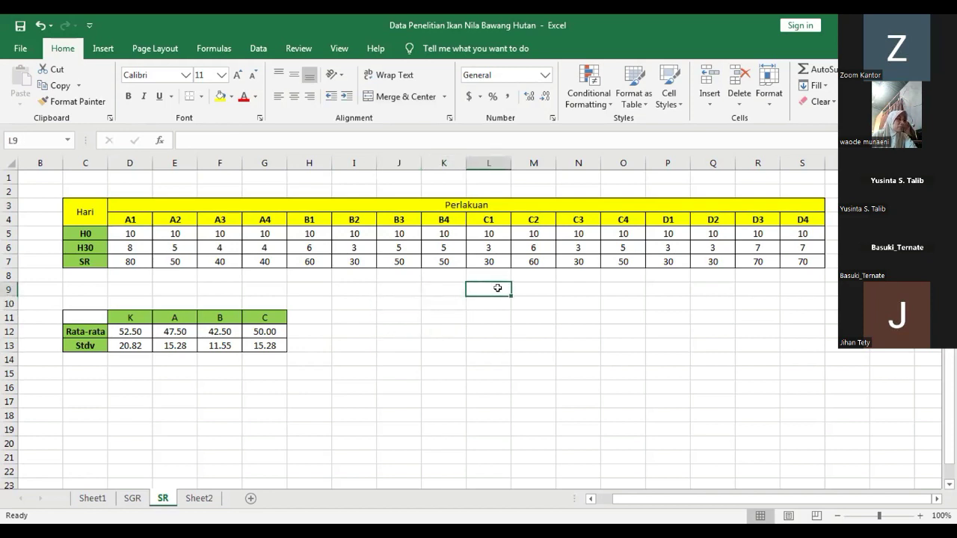
left_click(387, 314)
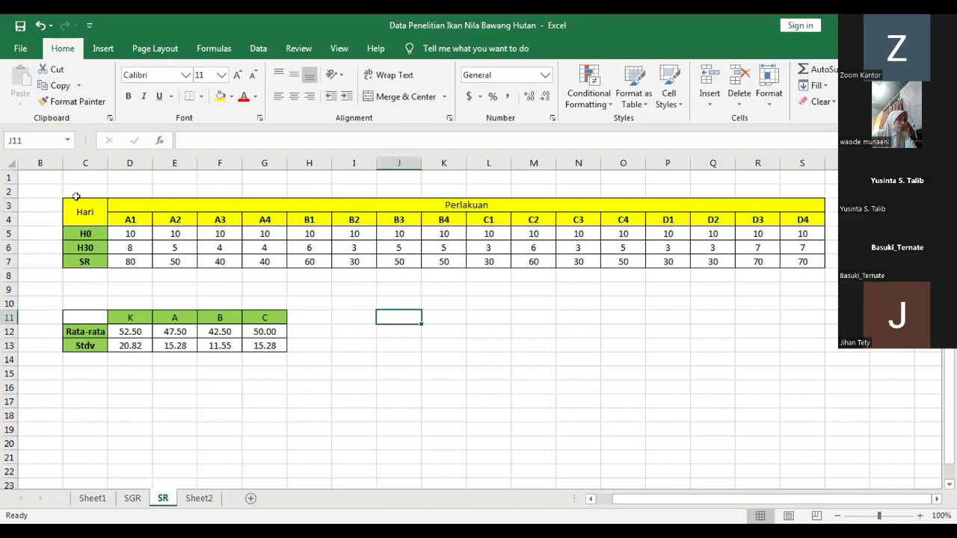
Review the treatment headers K, A, B and C in the summary table of averages and standard deviations.
left_click(130, 314)
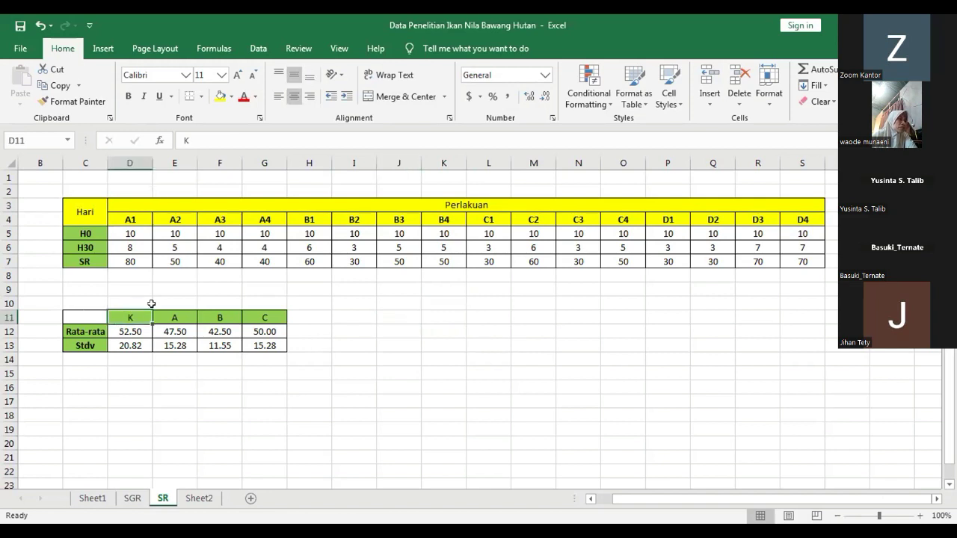
left_click(203, 135)
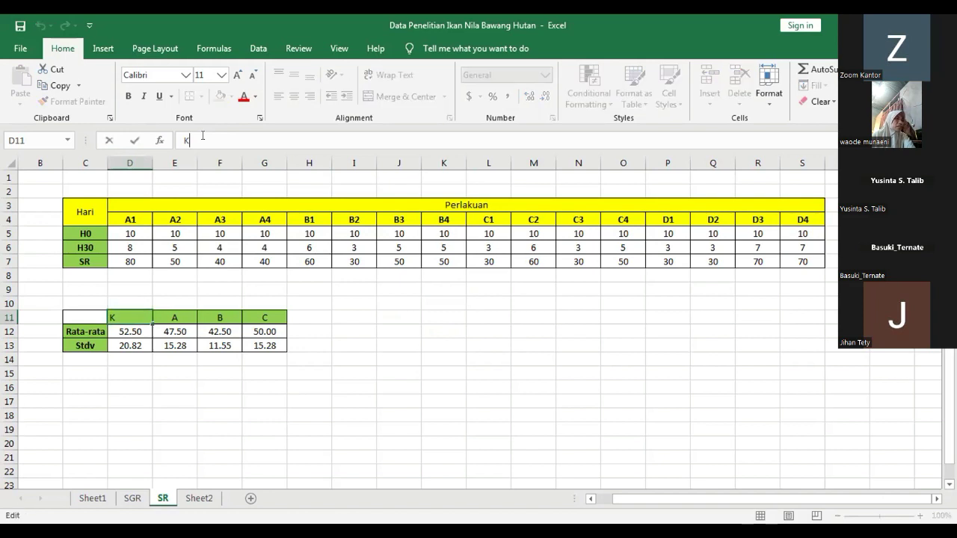
left_click(335, 396)
left_click(124, 314)
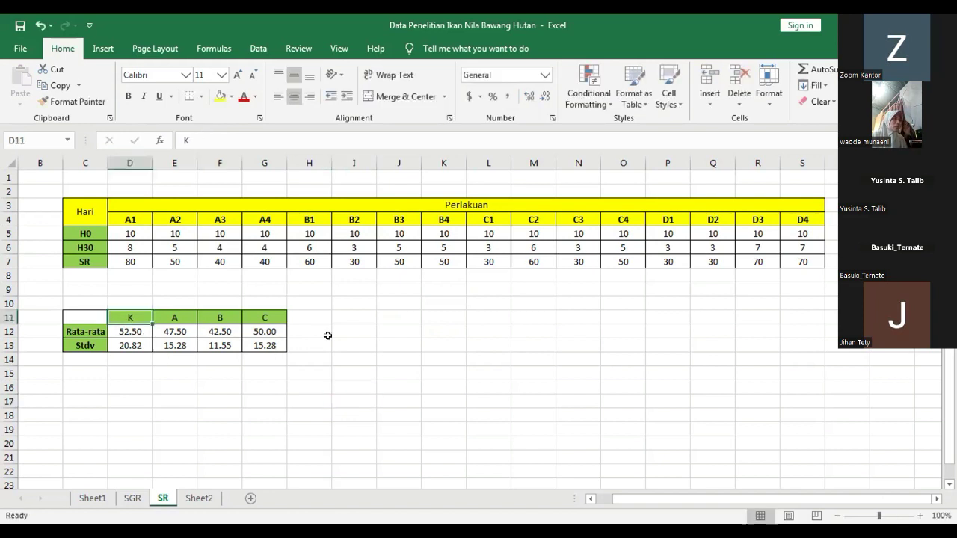
left_click(355, 338)
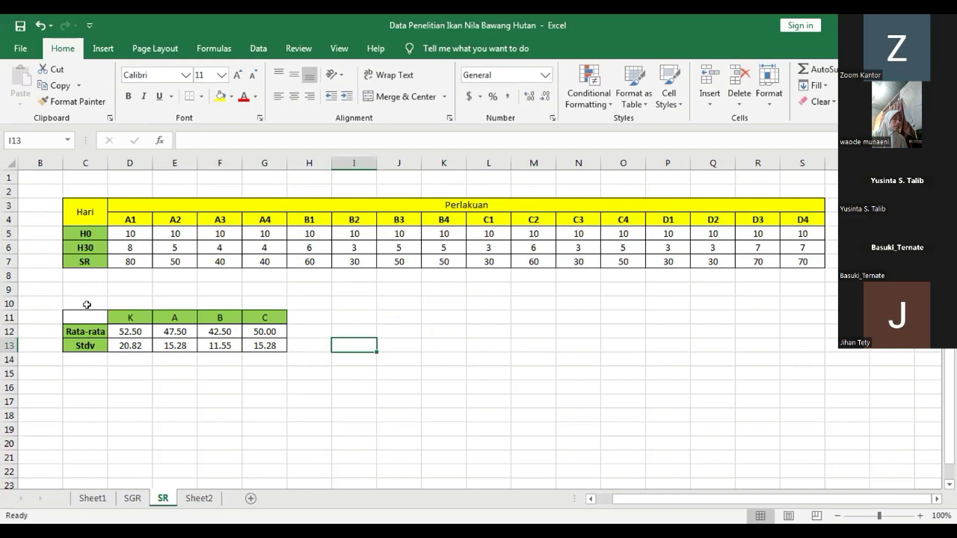
left_click(468, 335)
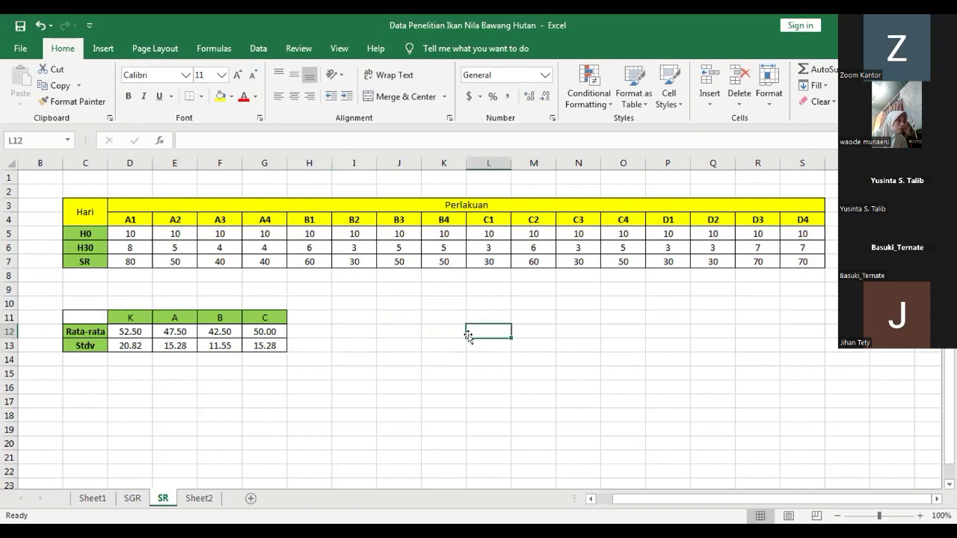
left_click(119, 317)
left_click(376, 332)
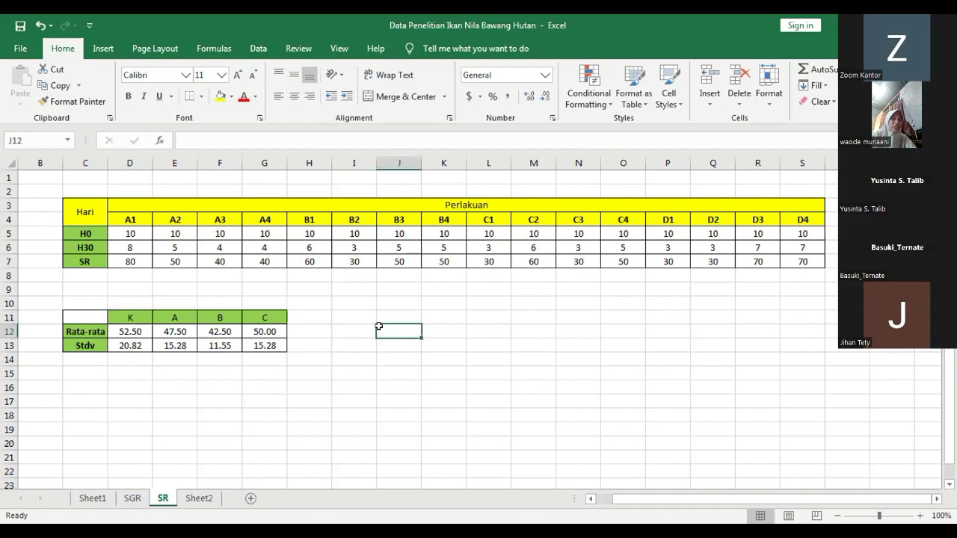
left_click(344, 382)
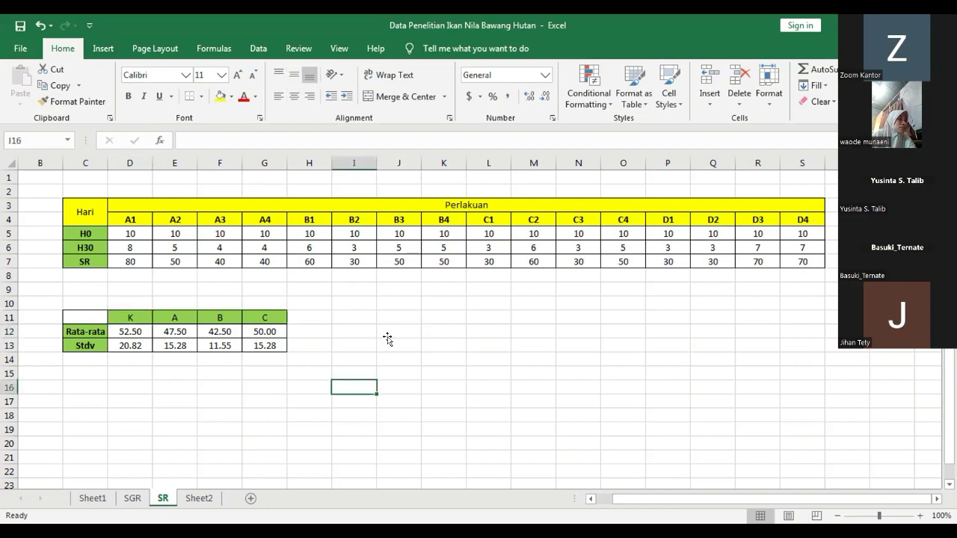
left_click(128, 311)
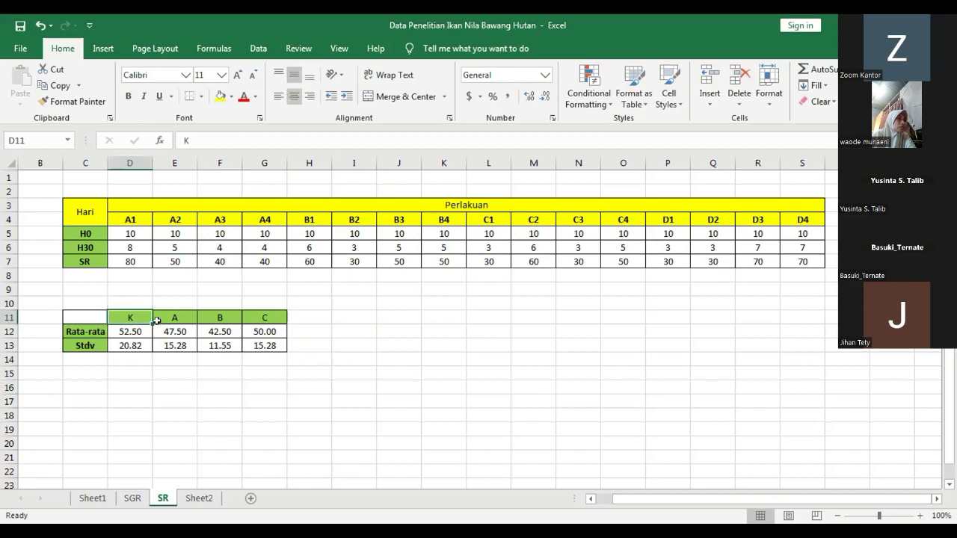
left_click(244, 373)
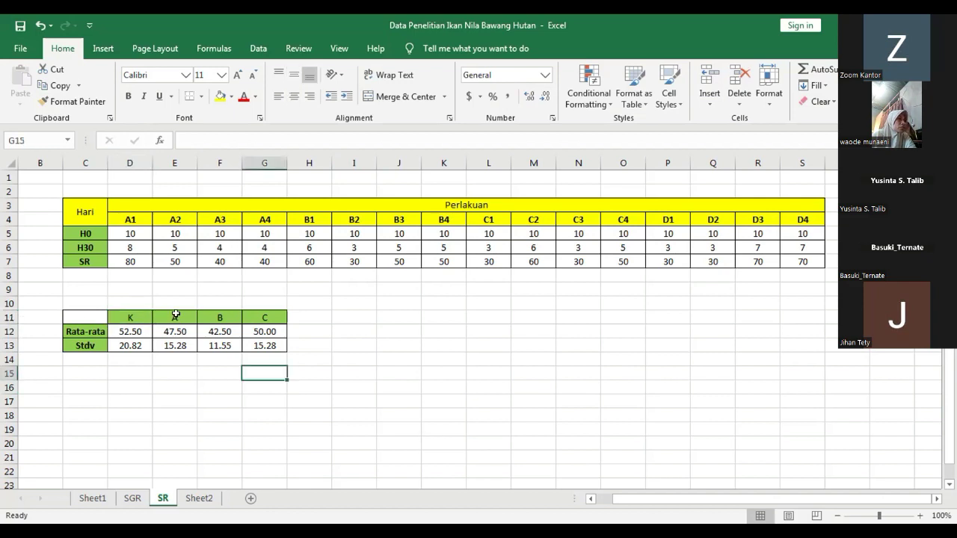
left_click(176, 314)
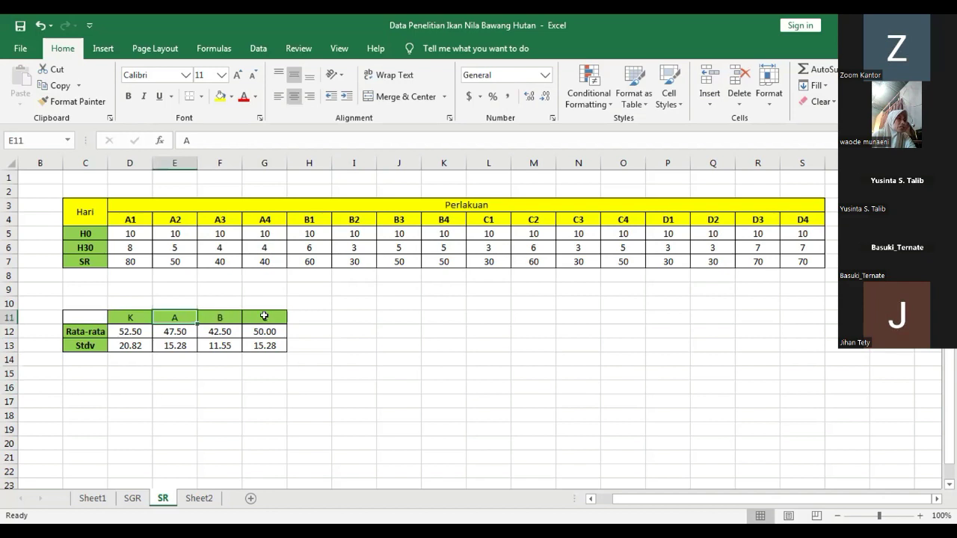
left_click(363, 327)
left_click(467, 340)
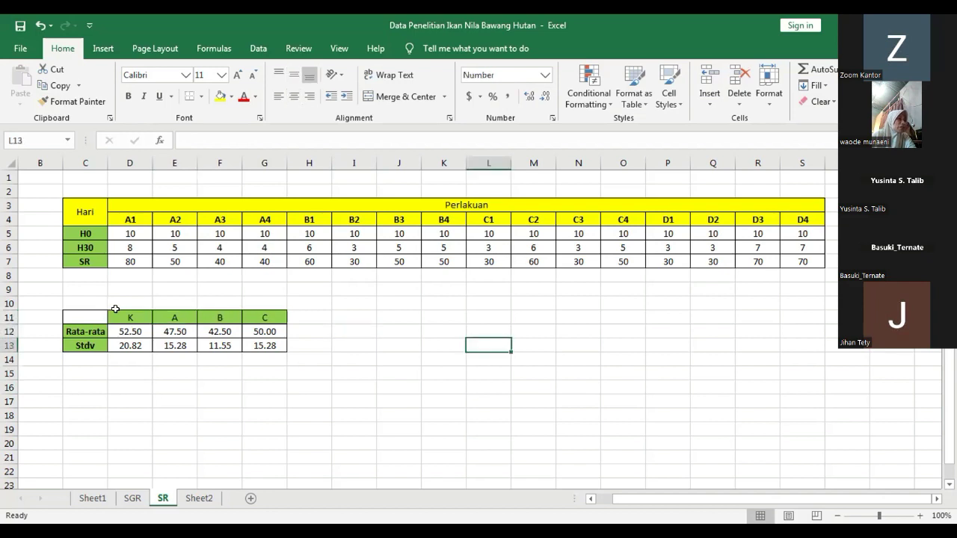
left_click(121, 315)
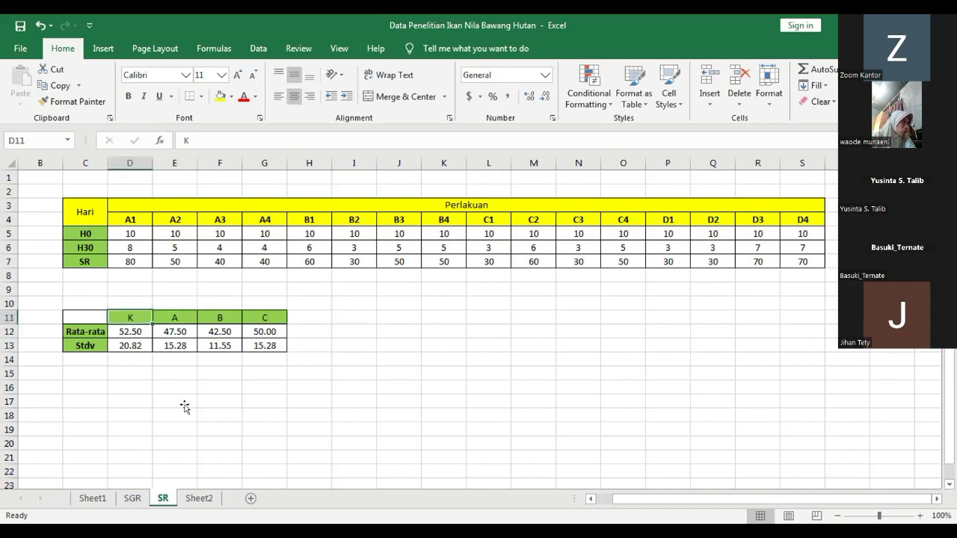
Insert a 2-D clustered column chart from the treatment headers and their averages in D11:G12.
left_click_drag(118, 314, 242, 324)
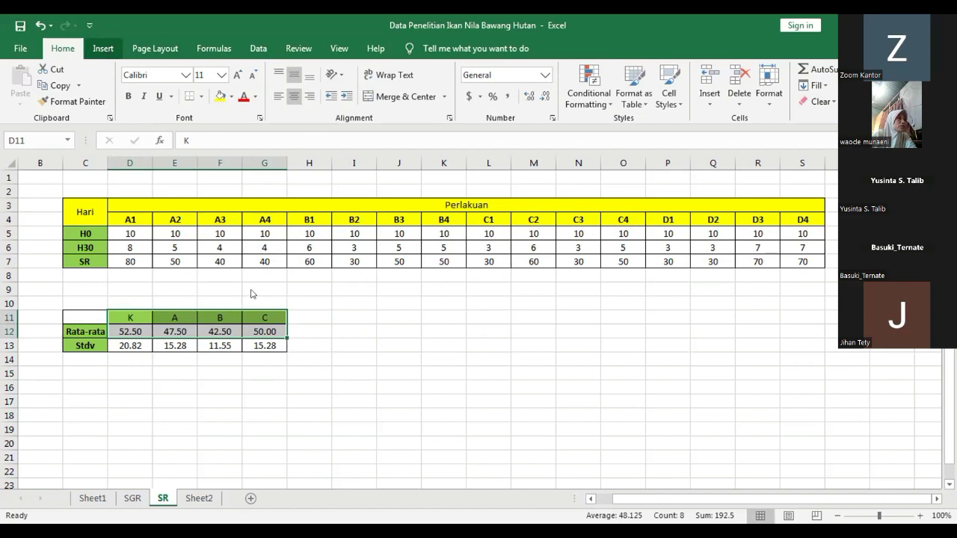
left_click(103, 48)
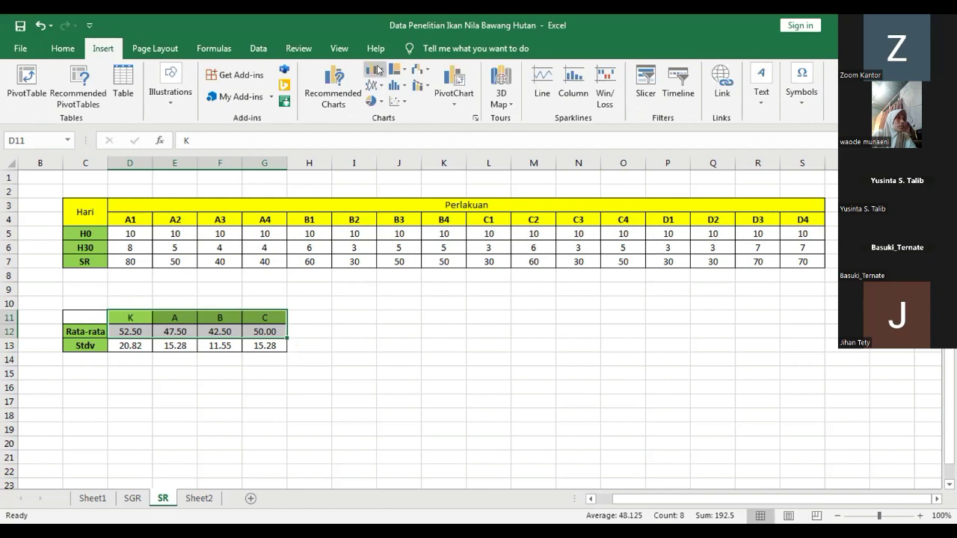
left_click(385, 113)
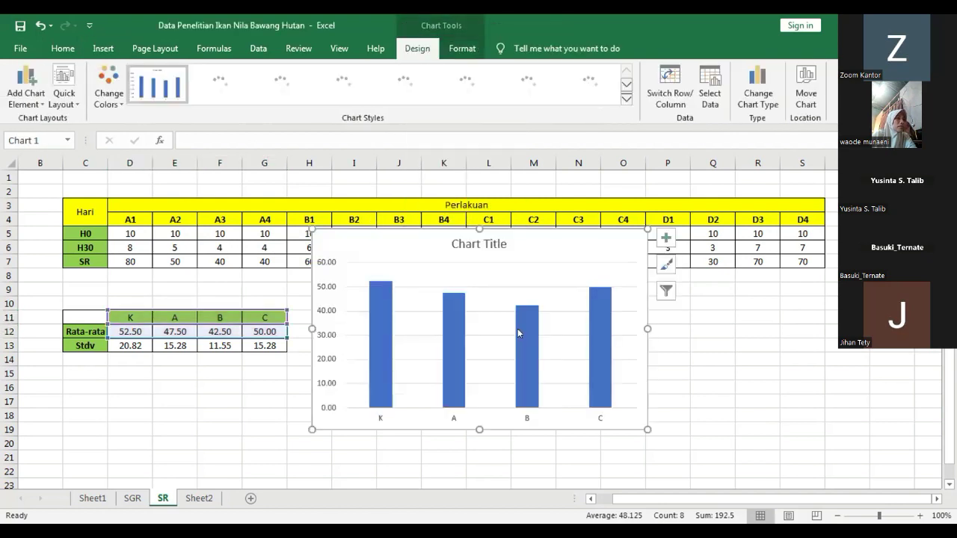
mouse_move(518, 330)
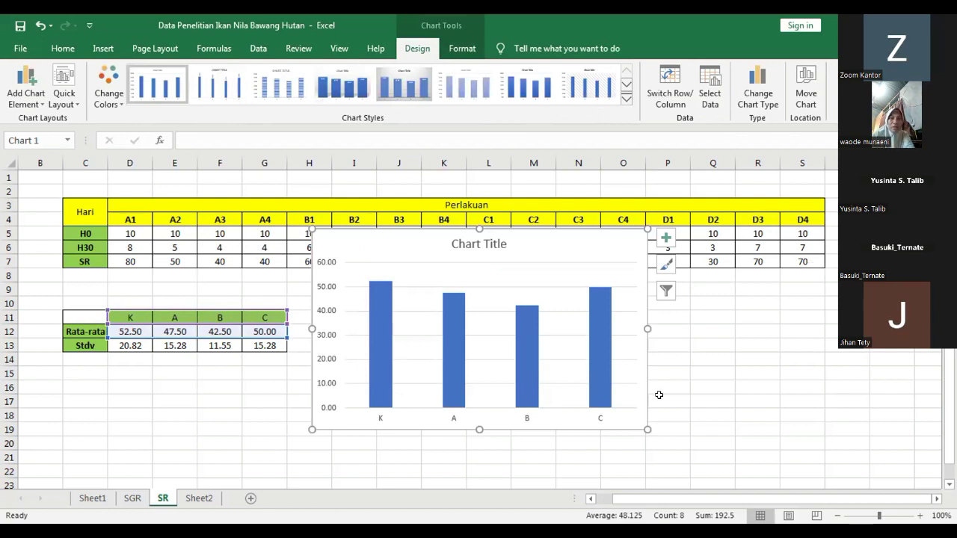
Move the column chart up and slightly to the right, with its upper edge in row 2, spanning columns I to P.
left_click(714, 370)
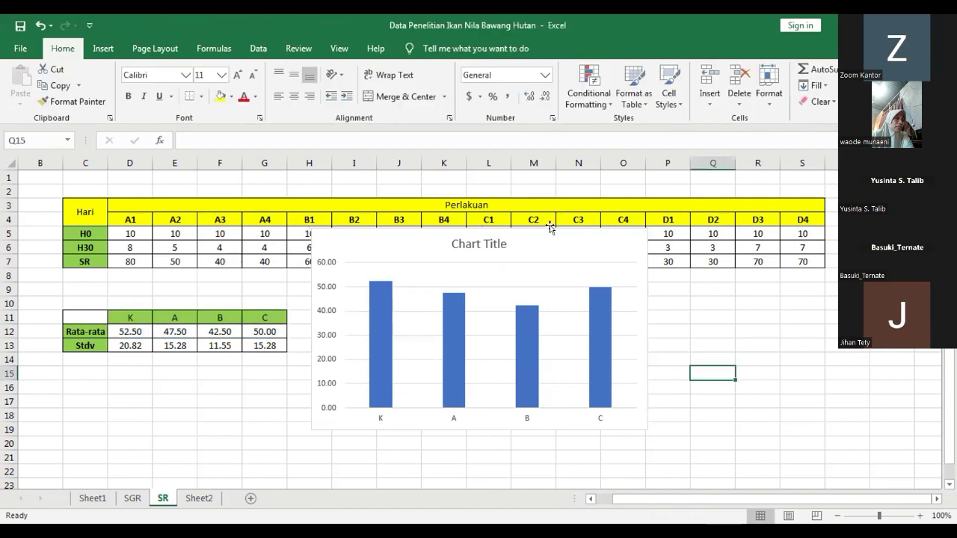
left_click_drag(570, 204, 593, 163)
left_click(728, 371)
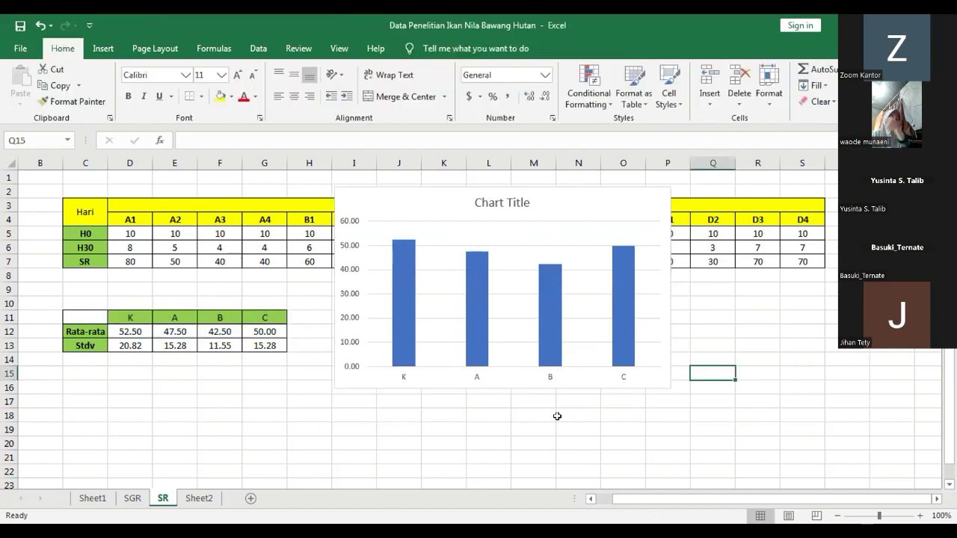
Delete the chart title and the horizontal gridlines from the column chart.
left_click(736, 340)
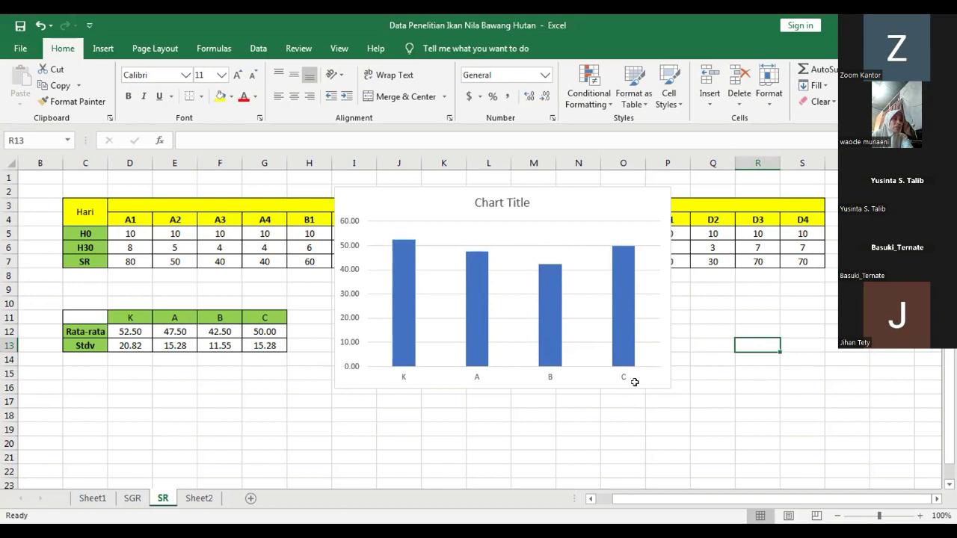
left_click(647, 273)
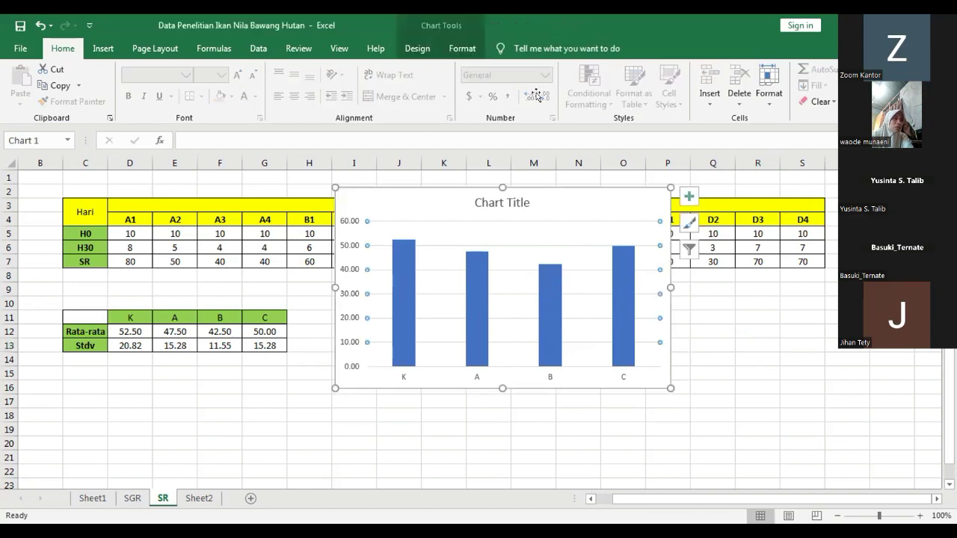
left_click(749, 314)
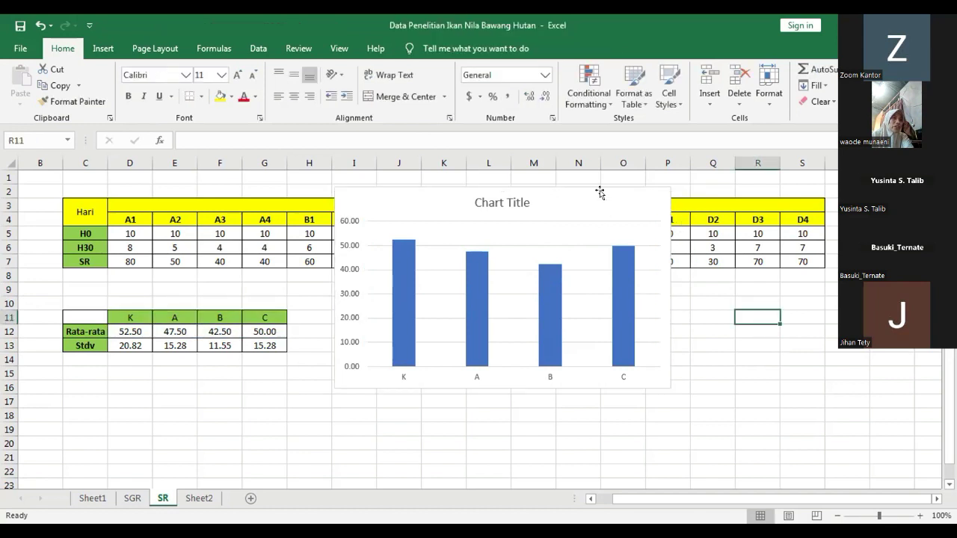
left_click(500, 203)
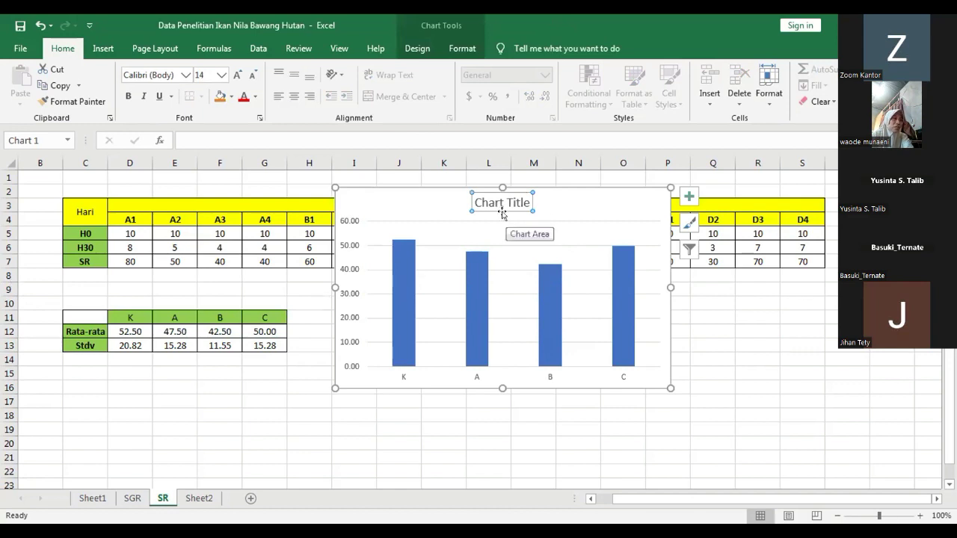
key("Delete")
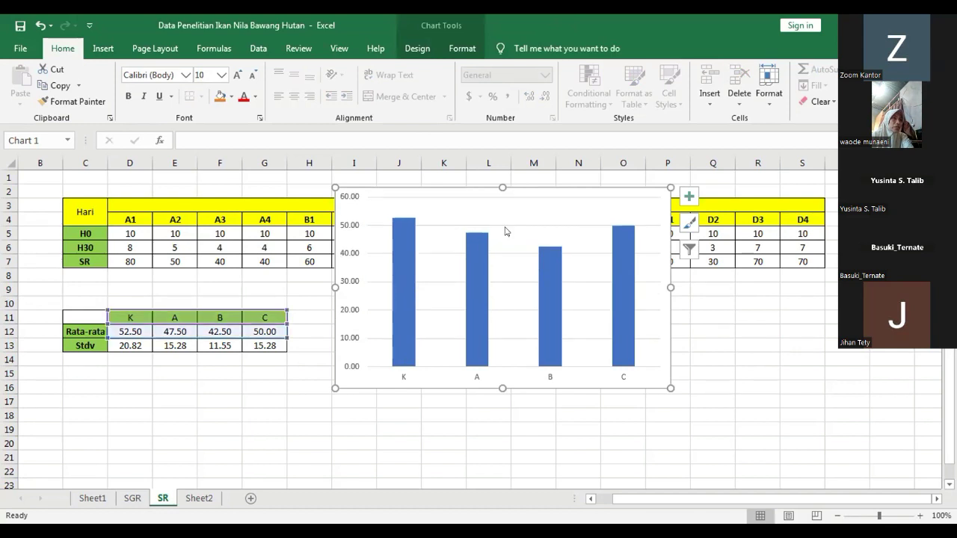
left_click(503, 224)
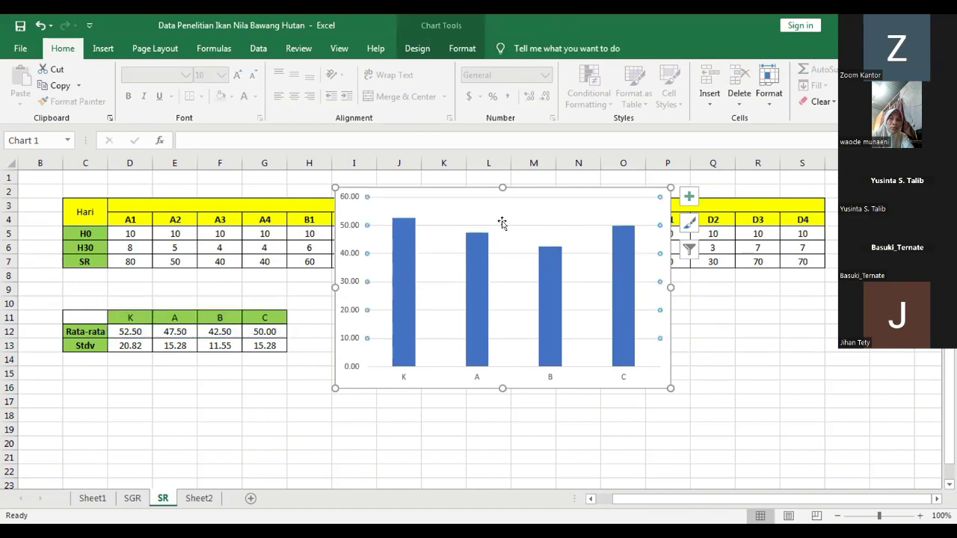
key("Escape")
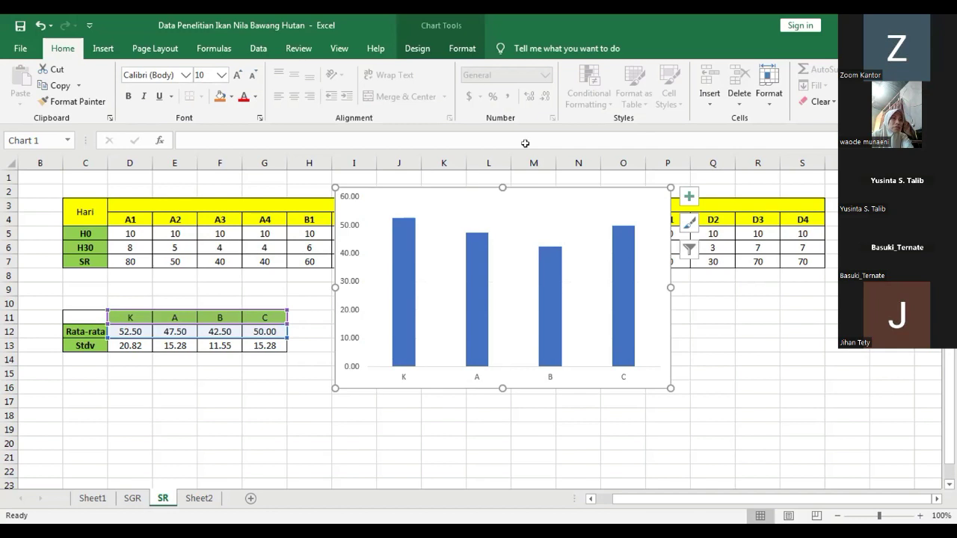
Enter the heading "Pertumbuhan Mutlak" in cell C9 above the summary table of averages and standard deviations.
left_click(688, 223)
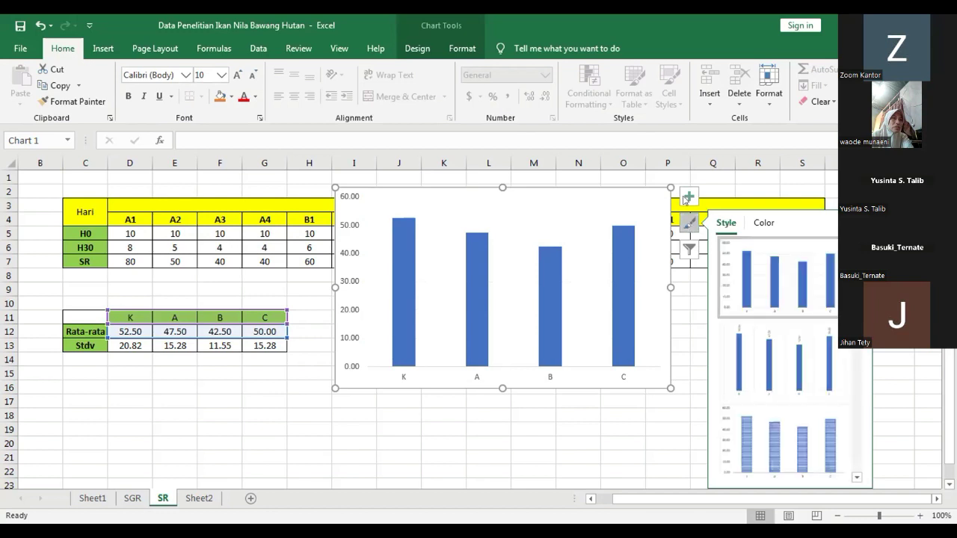
left_click(686, 197)
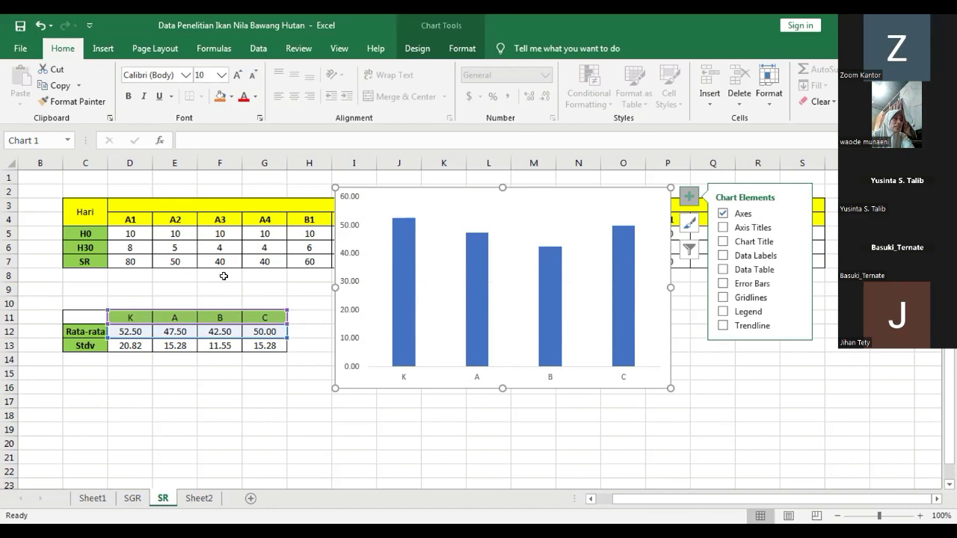
left_click(97, 289)
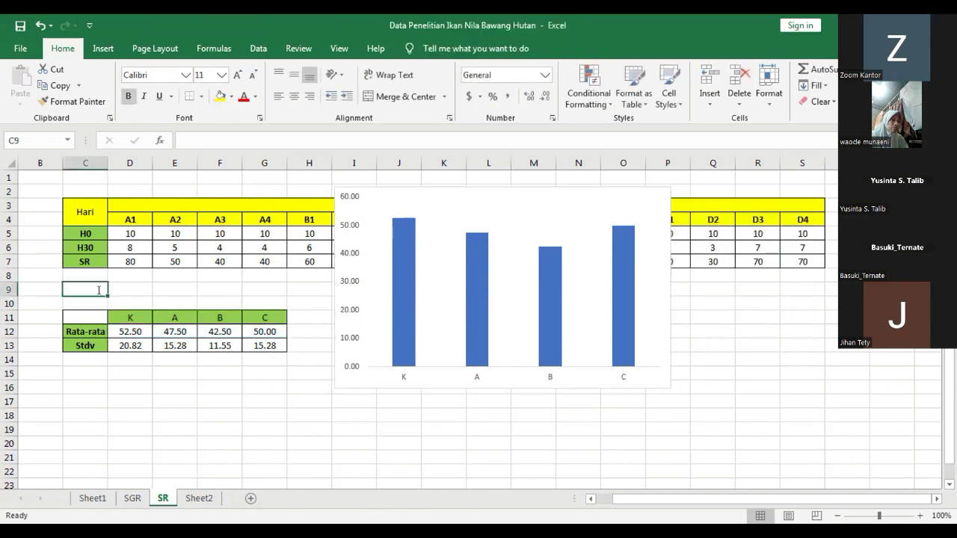
type("Pertumbuh")
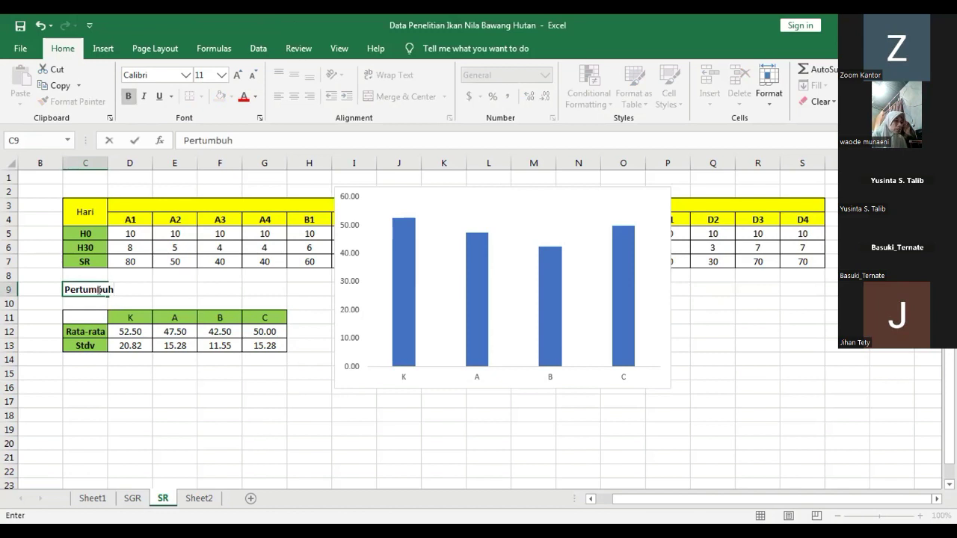
type("an Mut")
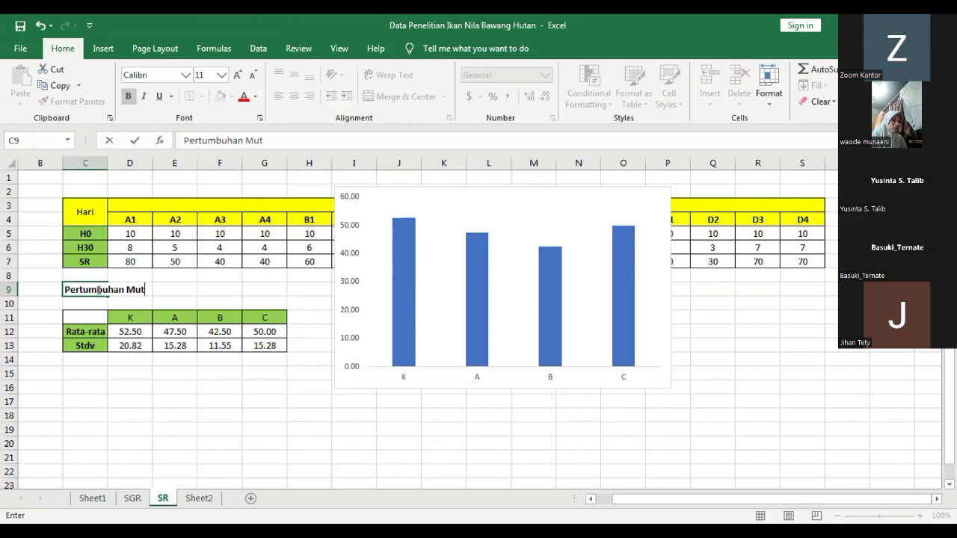
type("lak")
left_click(205, 382)
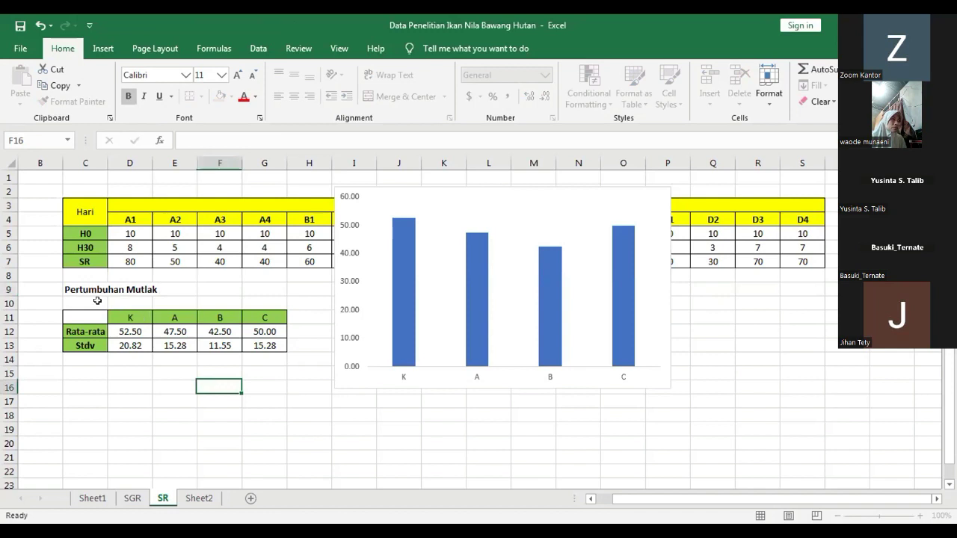
key("ctrl+z")
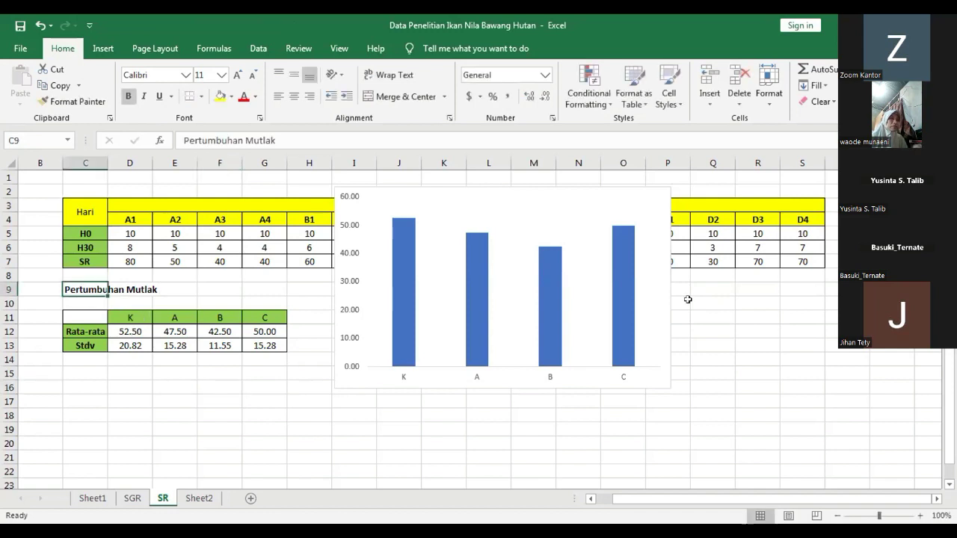
key("ctrl+y")
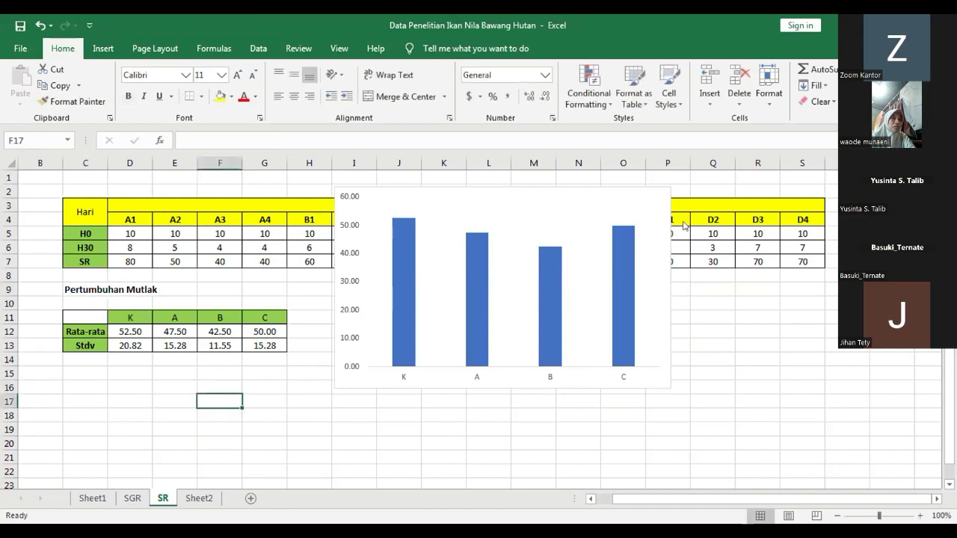
Add axis titles to both the vertical and horizontal axes of the column chart.
left_click(668, 226)
left_click(687, 222)
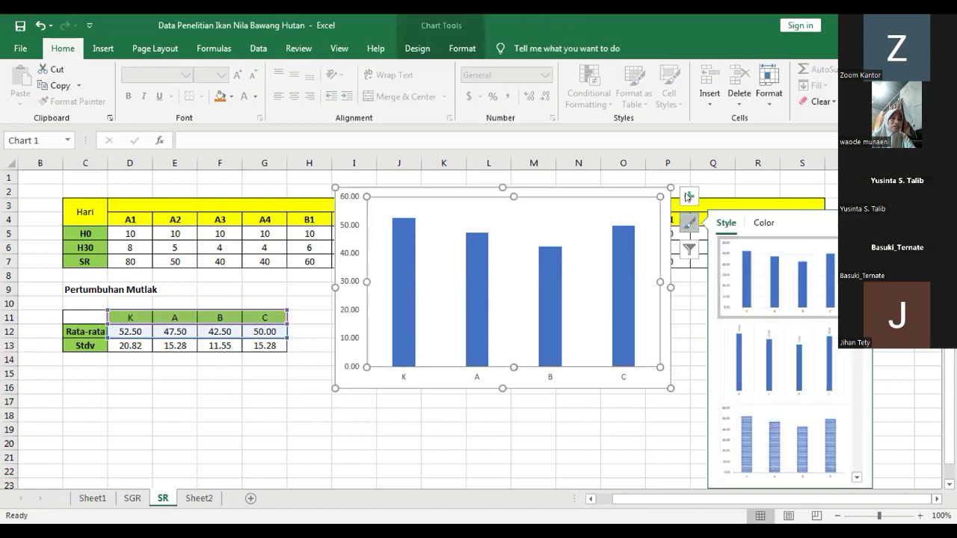
left_click(687, 196)
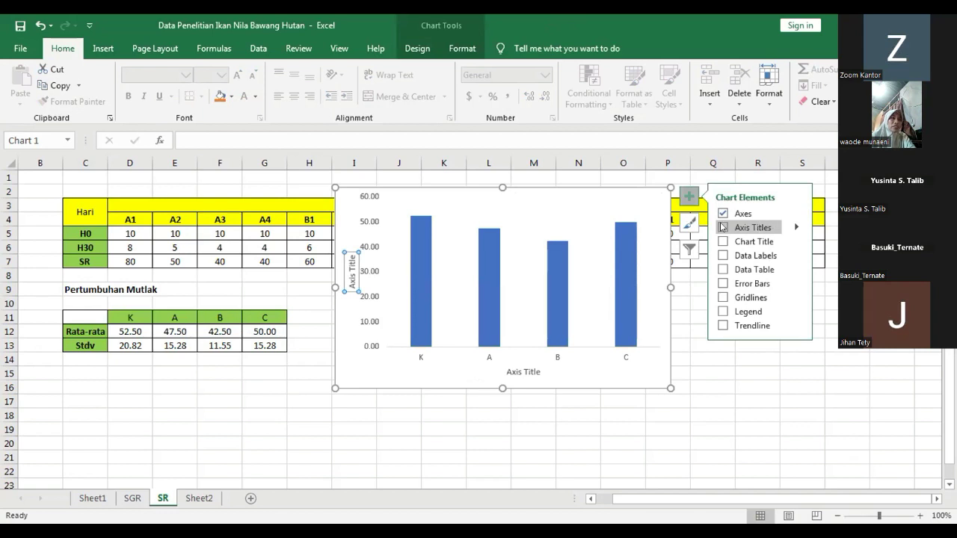
left_click(524, 371)
Change the vertical axis title to "Pertumbuhan Mutlak (g)".
left_click(352, 271)
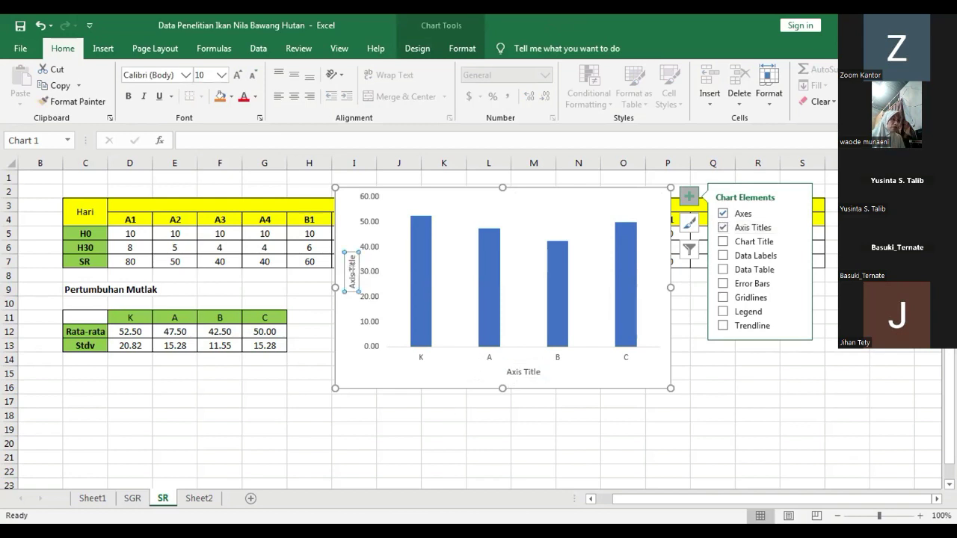
left_click(352, 263)
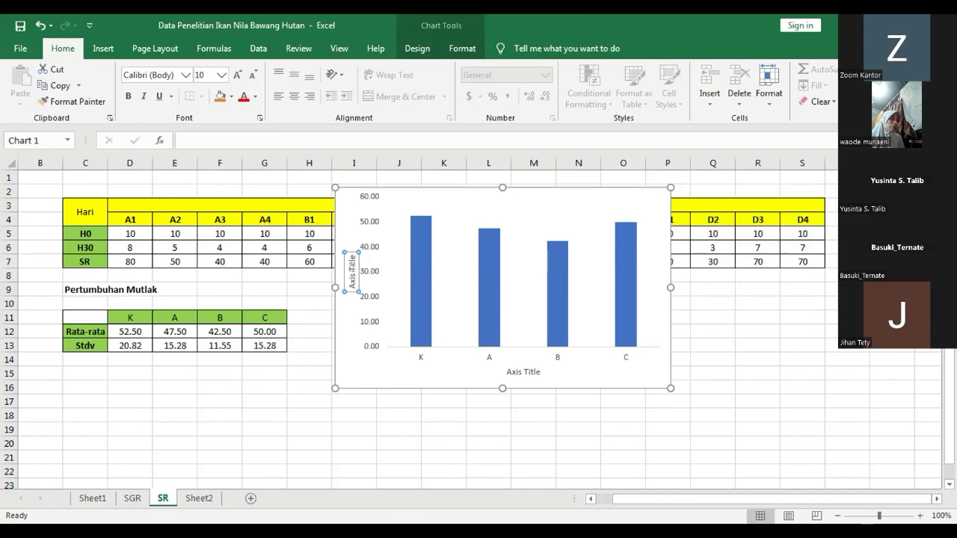
double_click(352, 266)
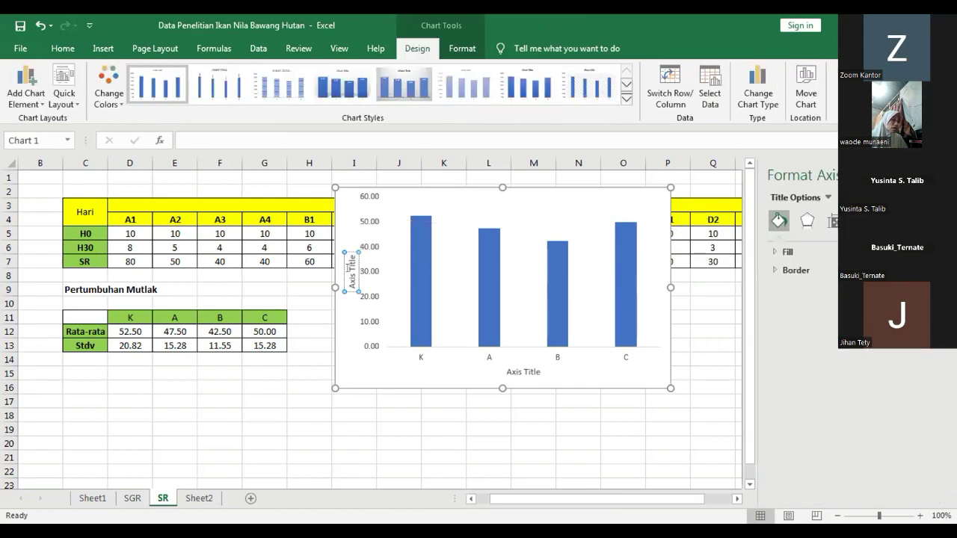
triple_click(351, 271)
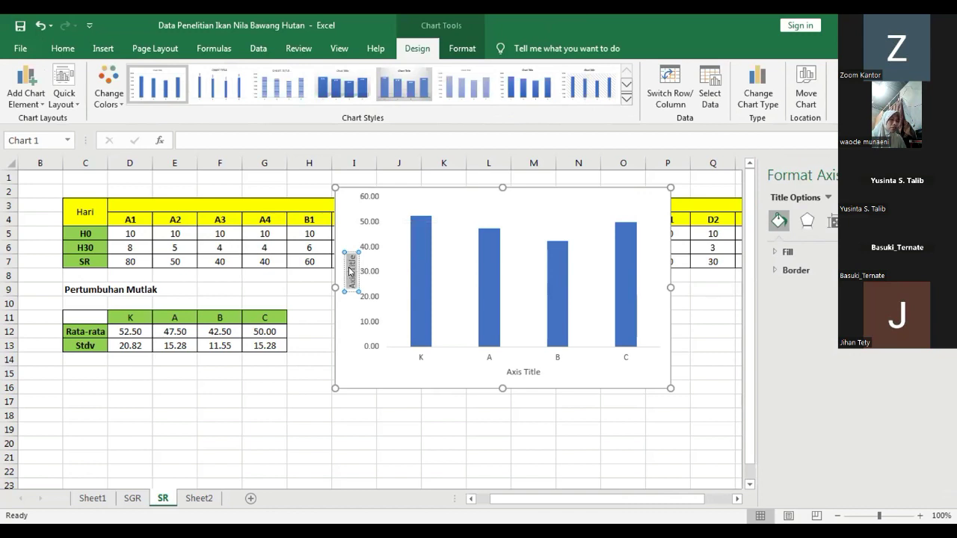
type("Pertumbuhan Mu")
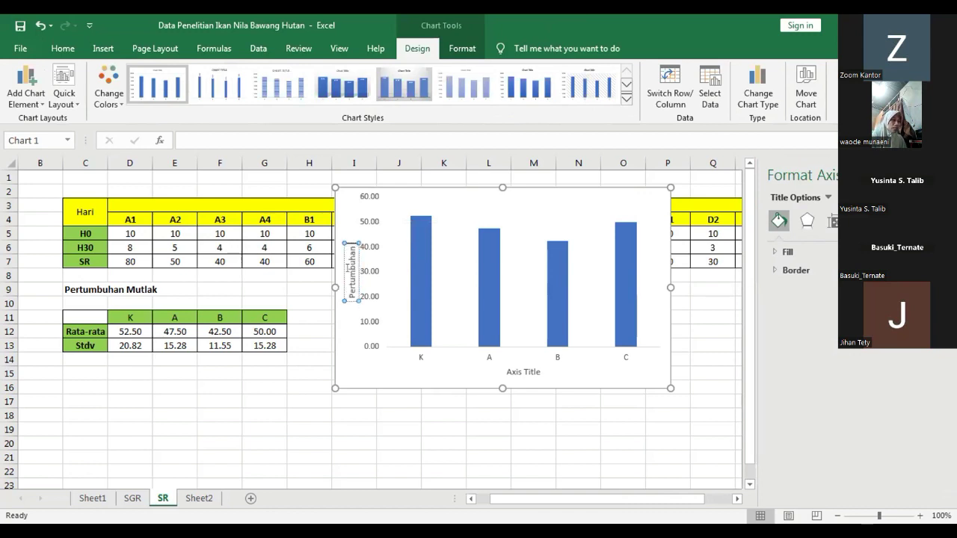
type("tla")
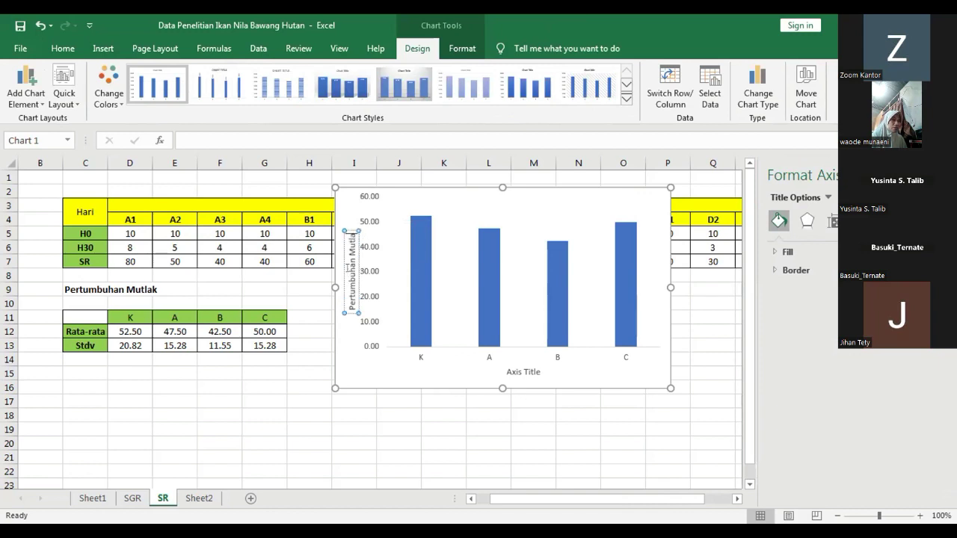
type("k (")
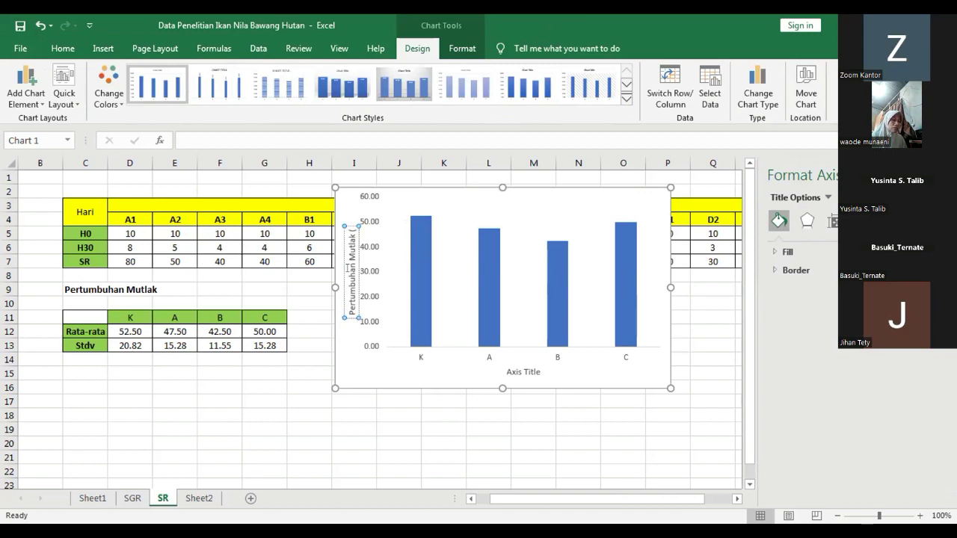
type("g")
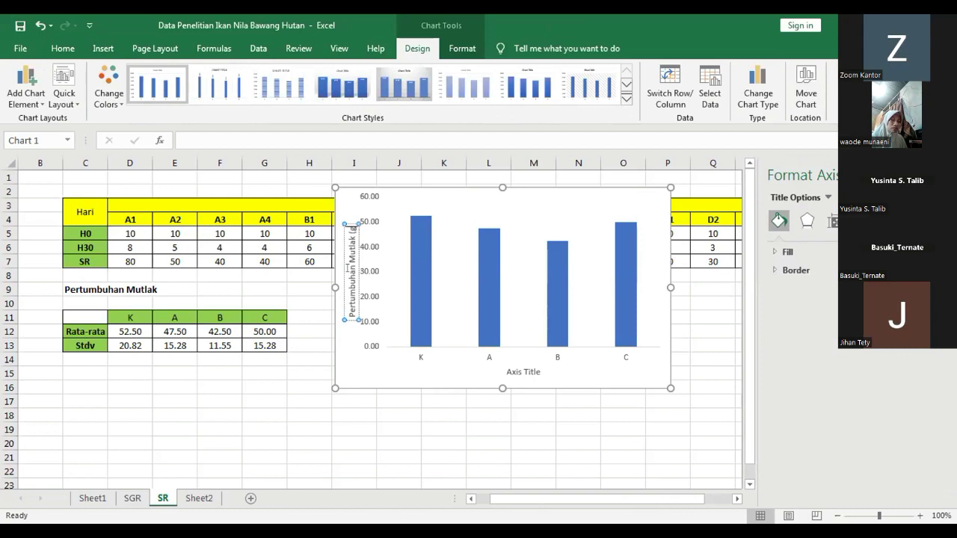
type(")")
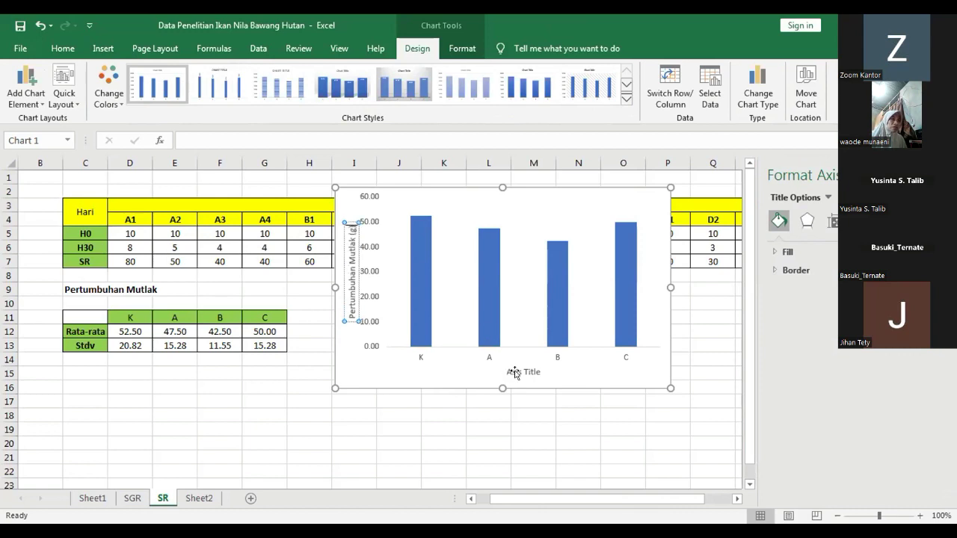
Change the horizontal axis title to "Perlakuan".
left_click(515, 372)
triple_click(515, 370)
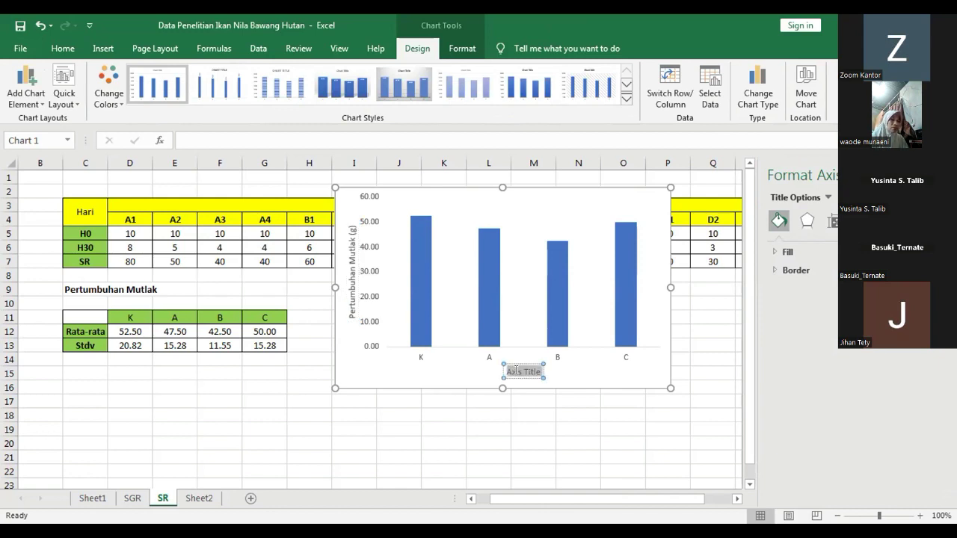
type("Perlakuan")
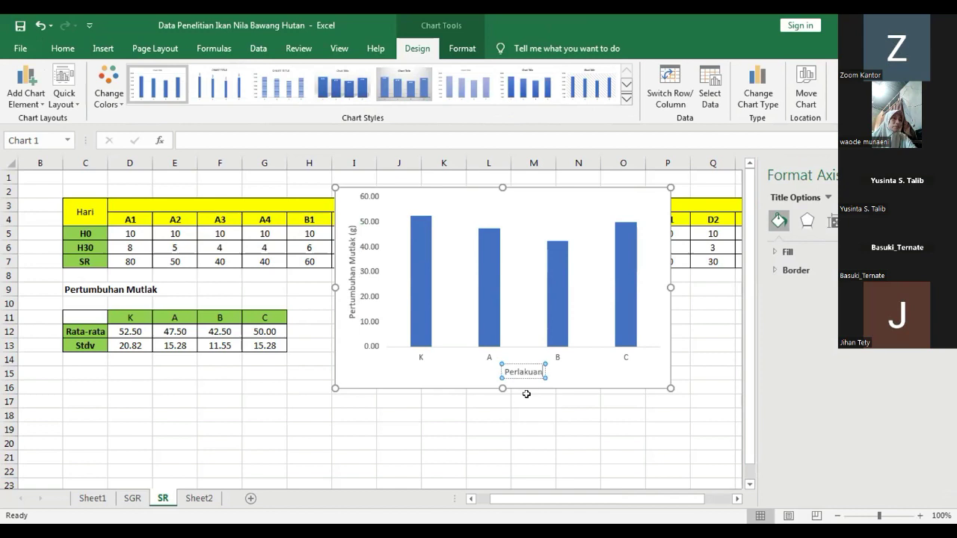
key("Escape")
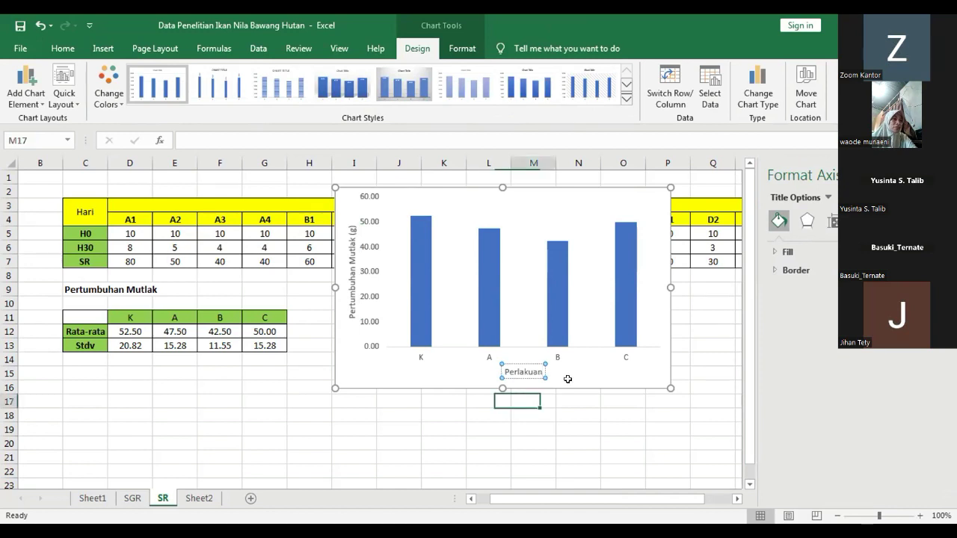
key("Escape")
Move the vertical axis title slightly away from the axis numbers and the horizontal axis title slightly below the treatment labels.
left_click(359, 259)
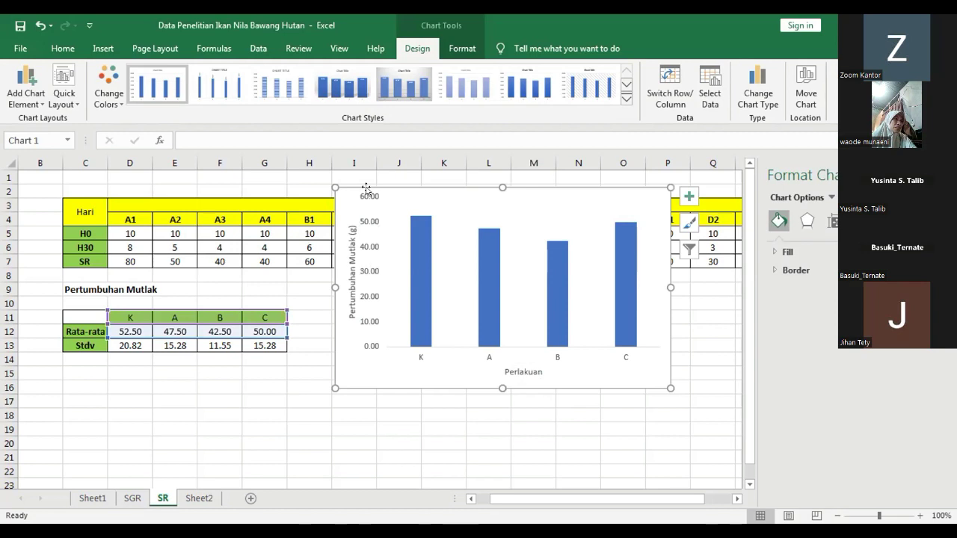
left_click(352, 246)
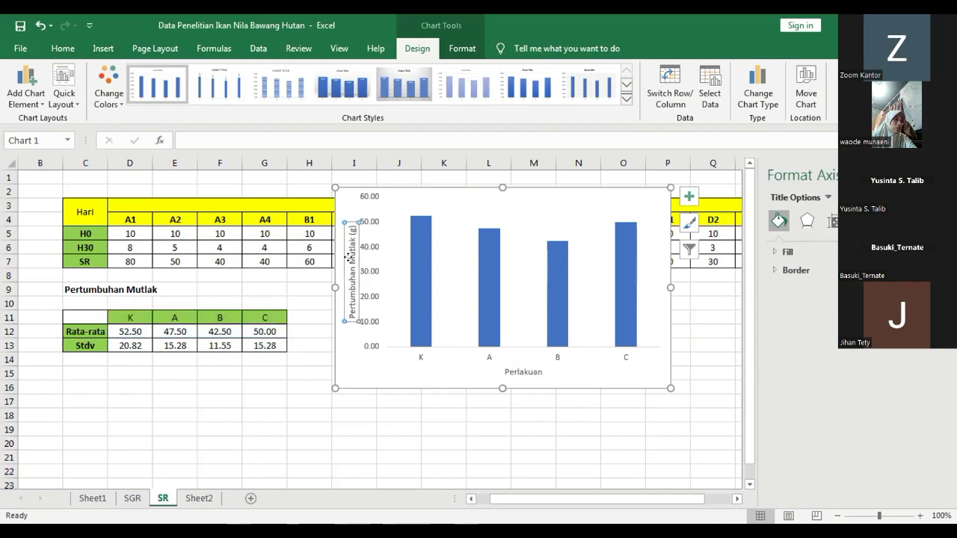
left_click(522, 367)
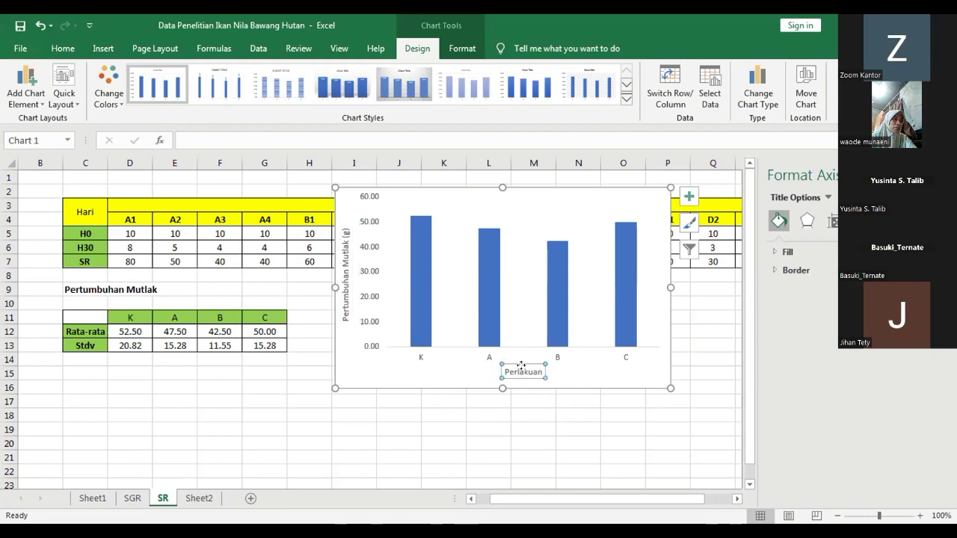
left_click_drag(522, 367, 522, 369)
Set the font of all text in the column chart to Times New Roman.
left_click(433, 202)
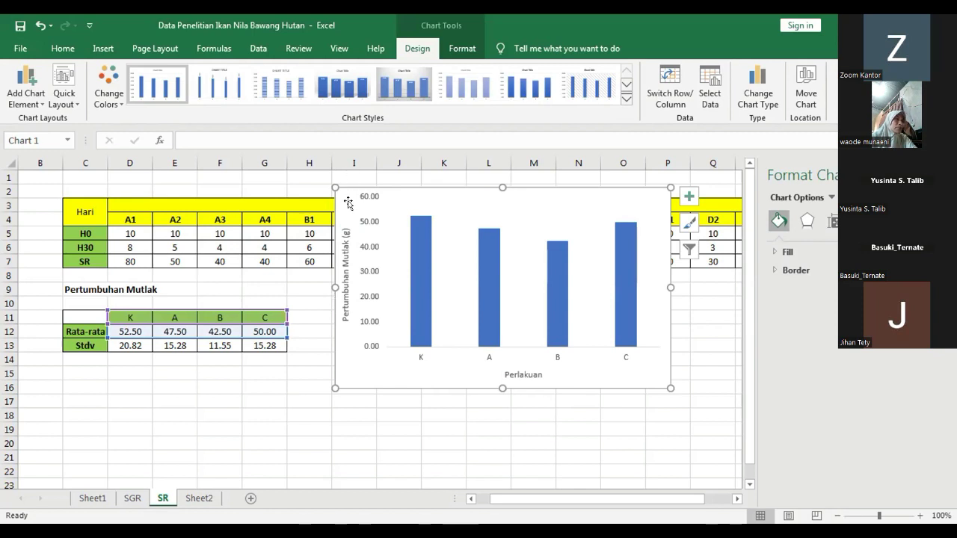
left_click(58, 48)
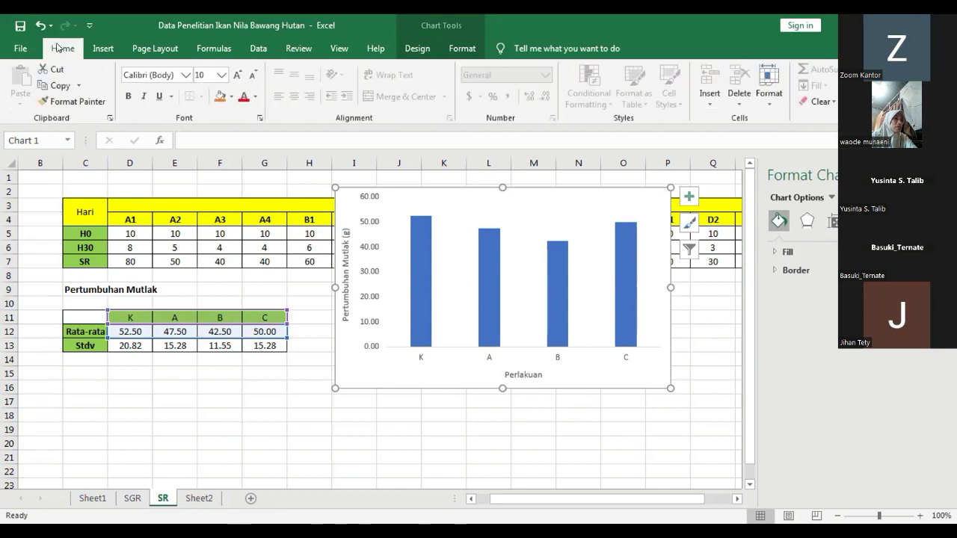
left_click(183, 75)
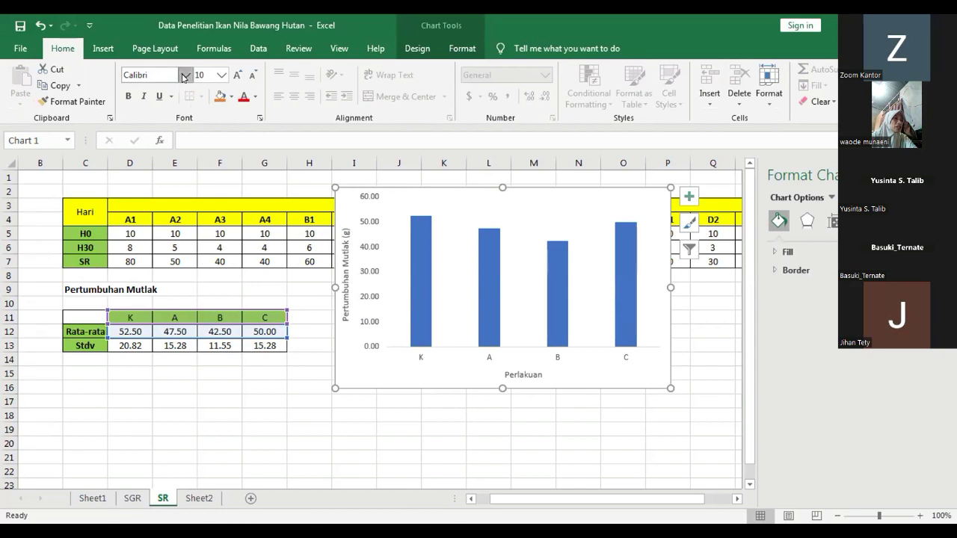
left_click(183, 75)
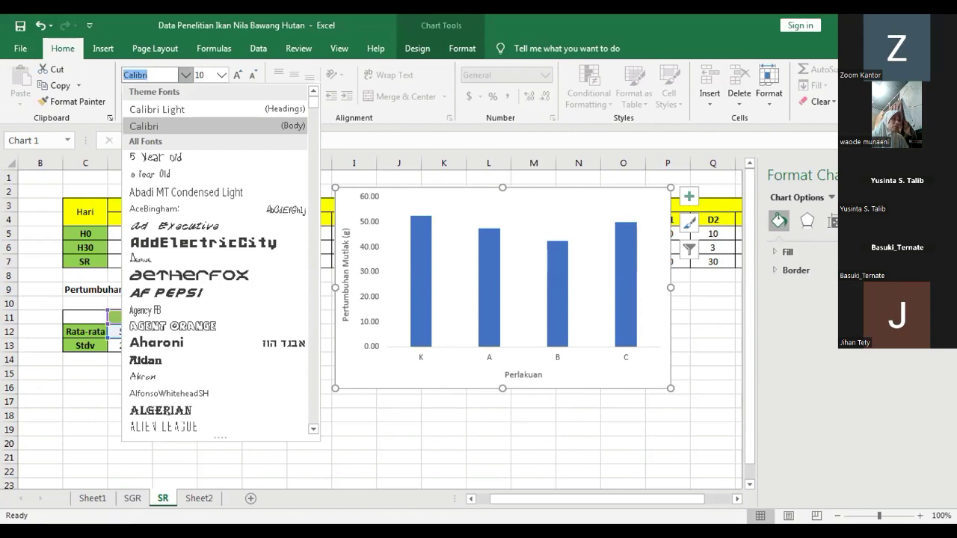
type("Time")
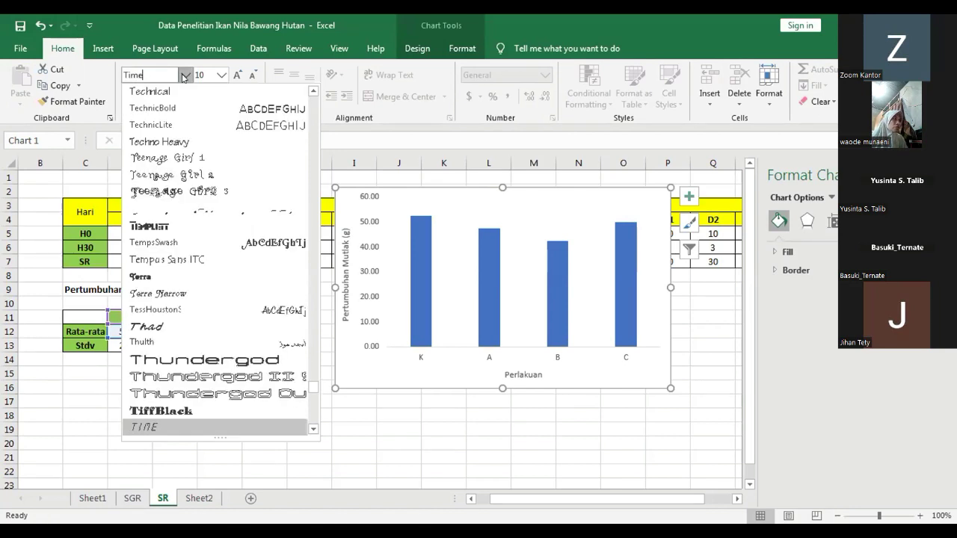
type(" n")
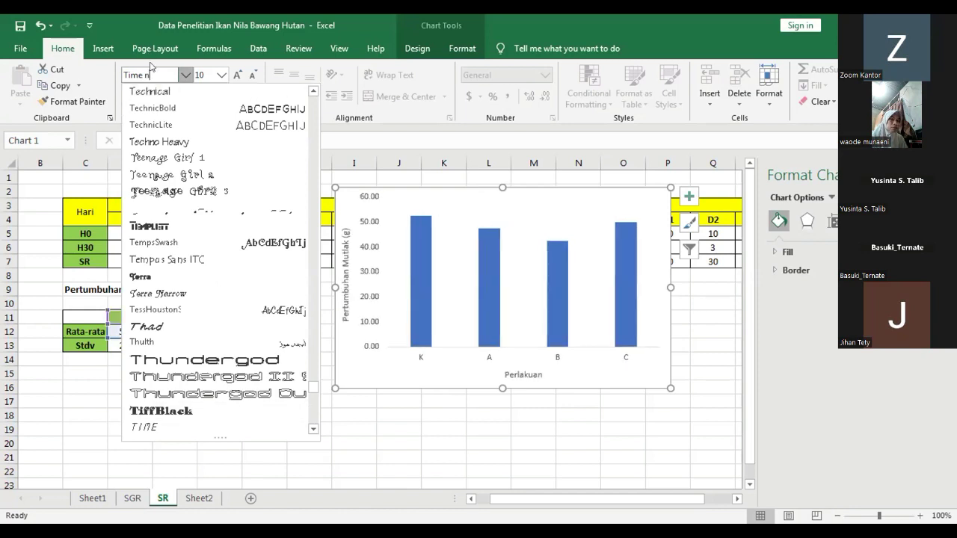
key("BackSpace")
key("BackSpace")
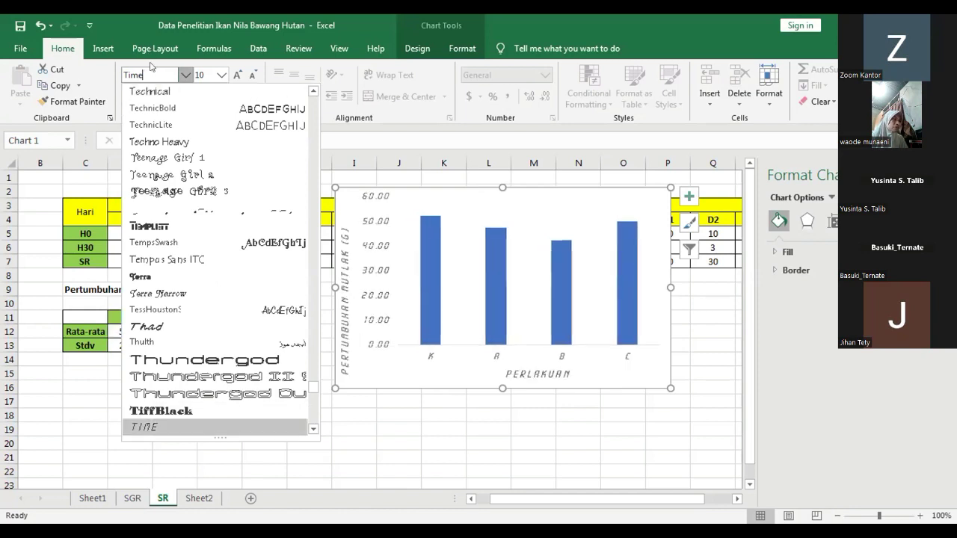
type("s New Ro")
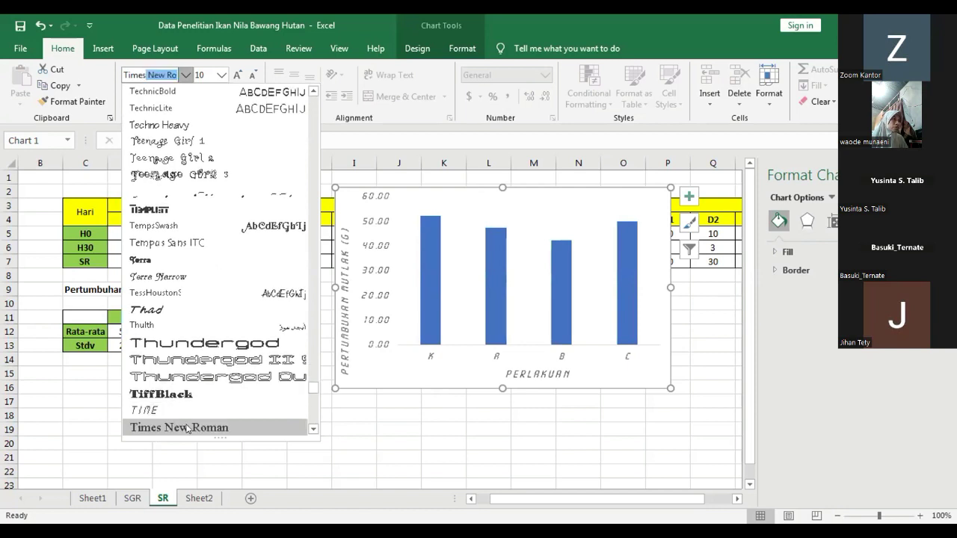
key("Return")
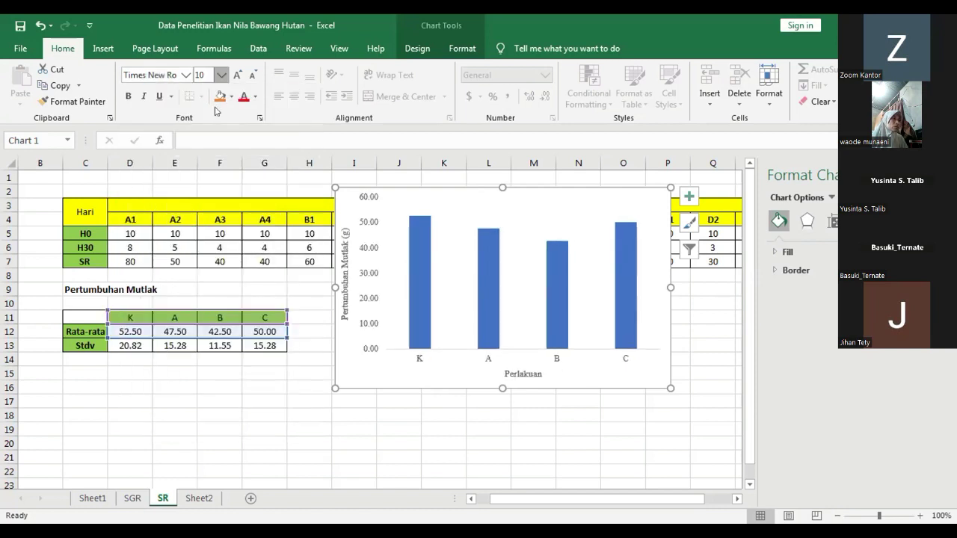
Set the font size of all text in the column chart to 12.
left_click(222, 74)
left_click(203, 150)
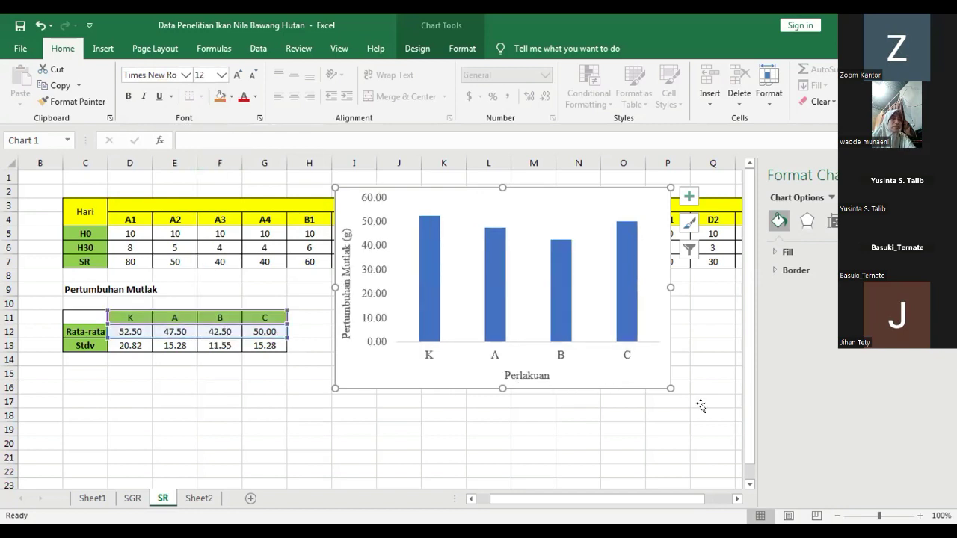
key("Escape")
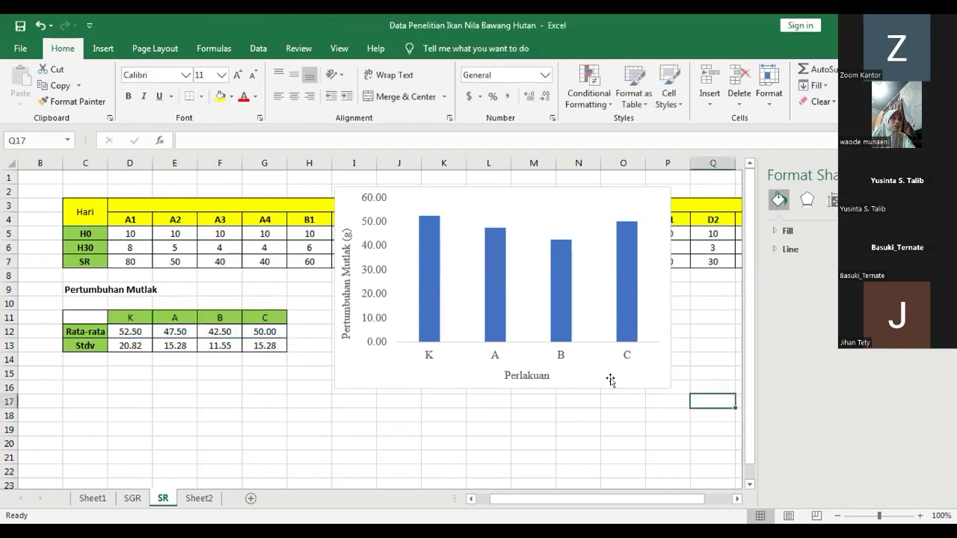
Make the vertical axis title "Pertumbuhan Mutlak (g)" bold and set its font color to Automatic (black).
left_click(610, 379)
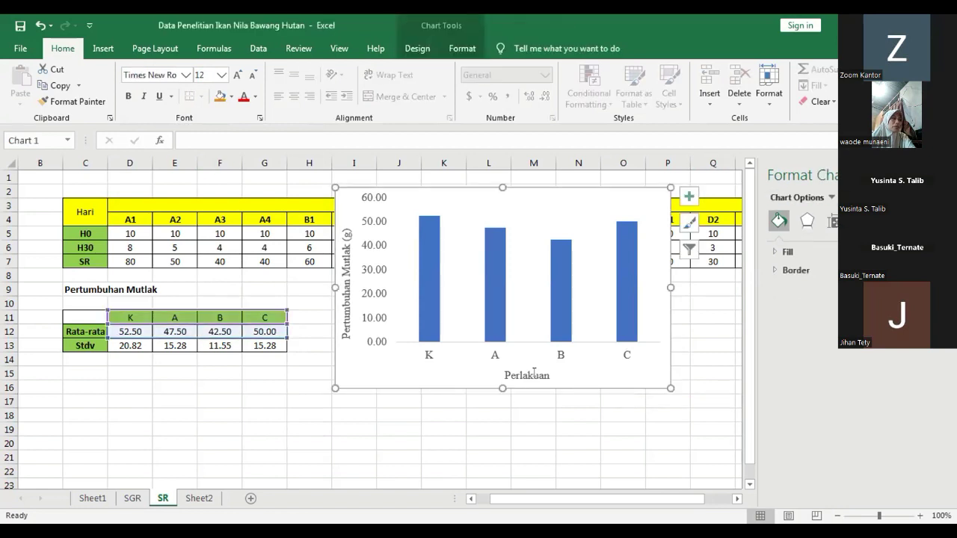
left_click(533, 371)
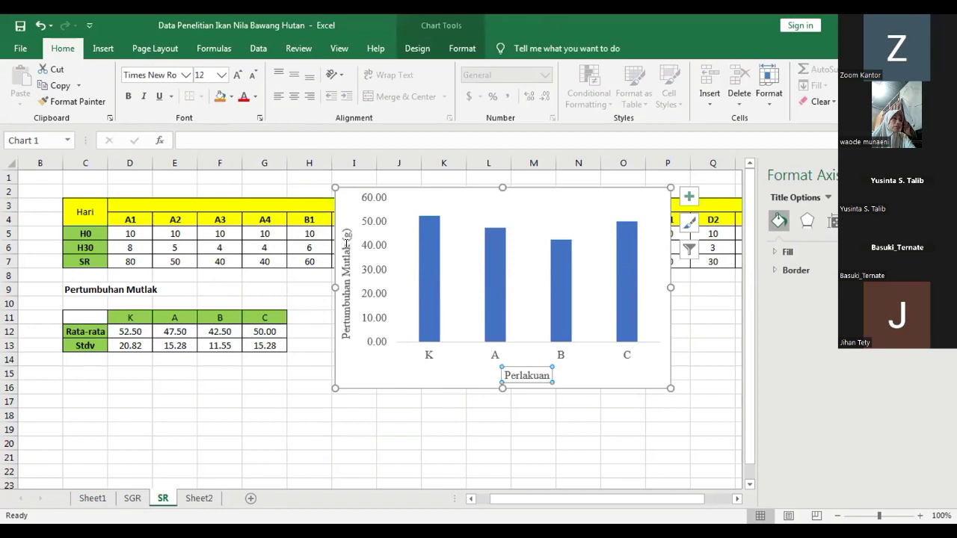
left_click(346, 244)
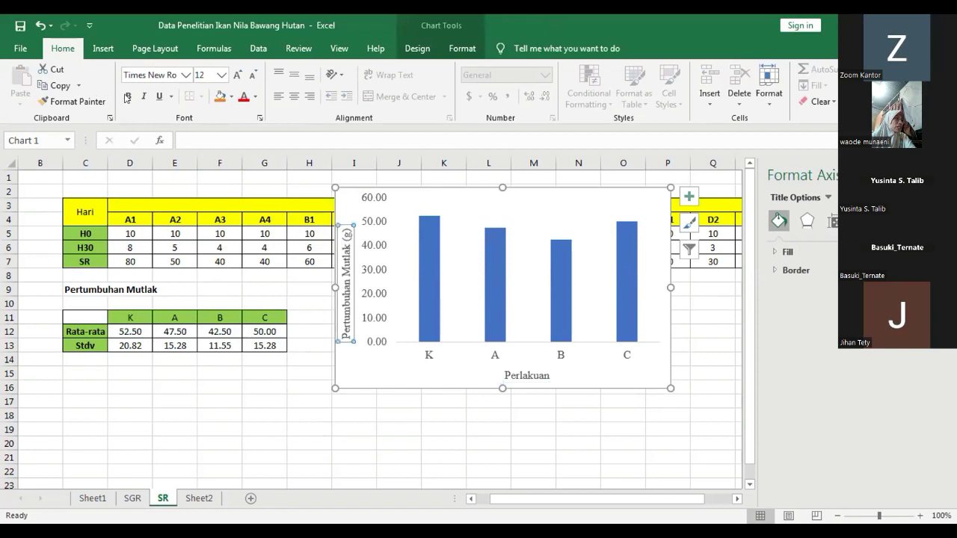
left_click(128, 98)
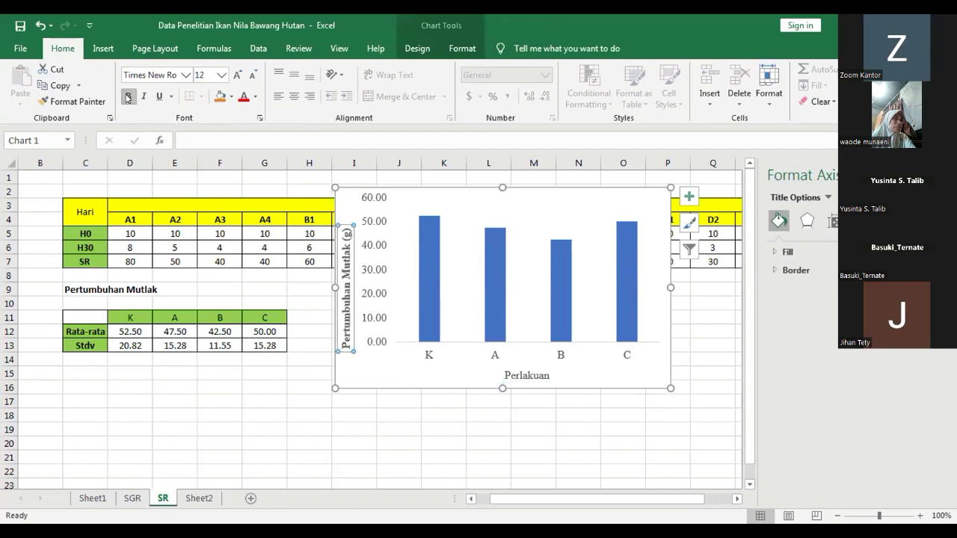
left_click(255, 97)
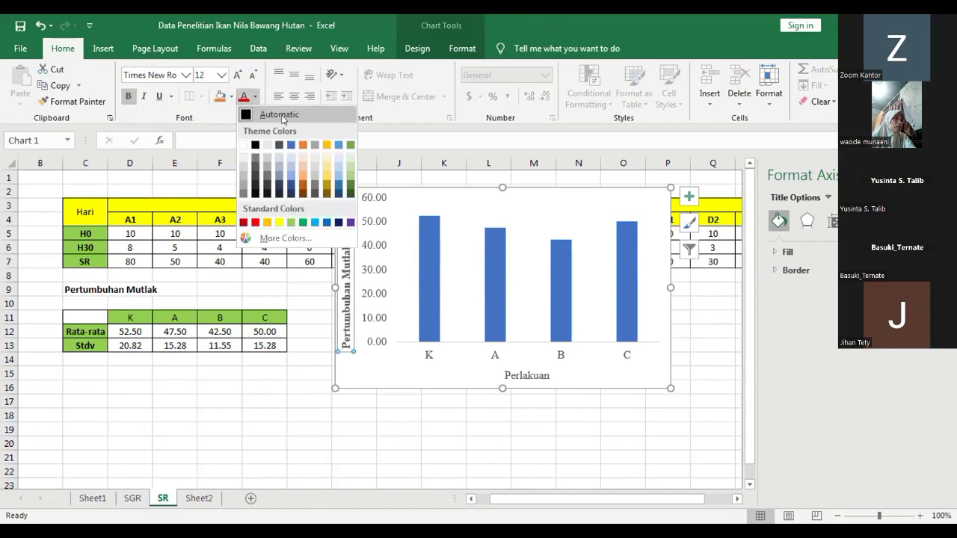
Apply the black font color to the "Perlakuan" axis title, the treatment labels and the vertical axis numbers.
left_click(523, 374)
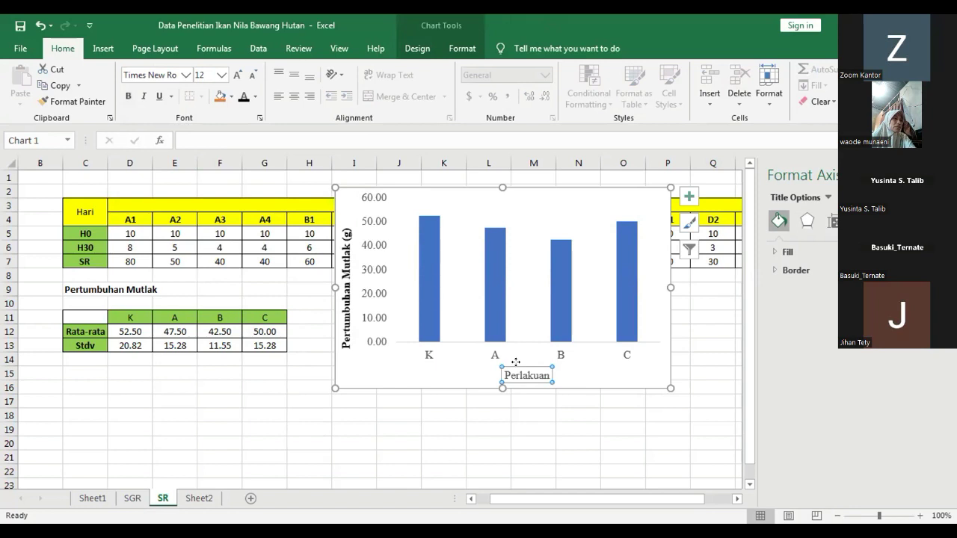
left_click(243, 97)
left_click(493, 346)
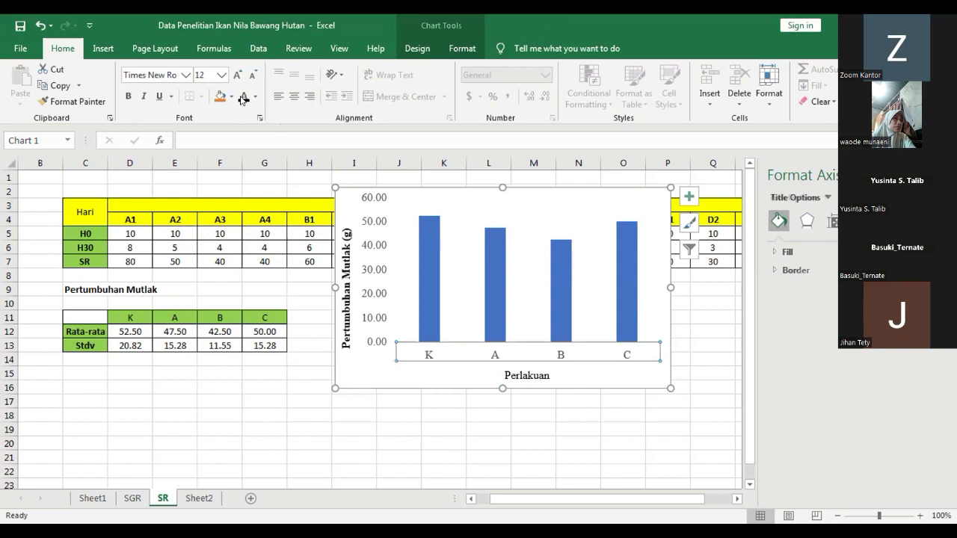
left_click(385, 291)
left_click(244, 98)
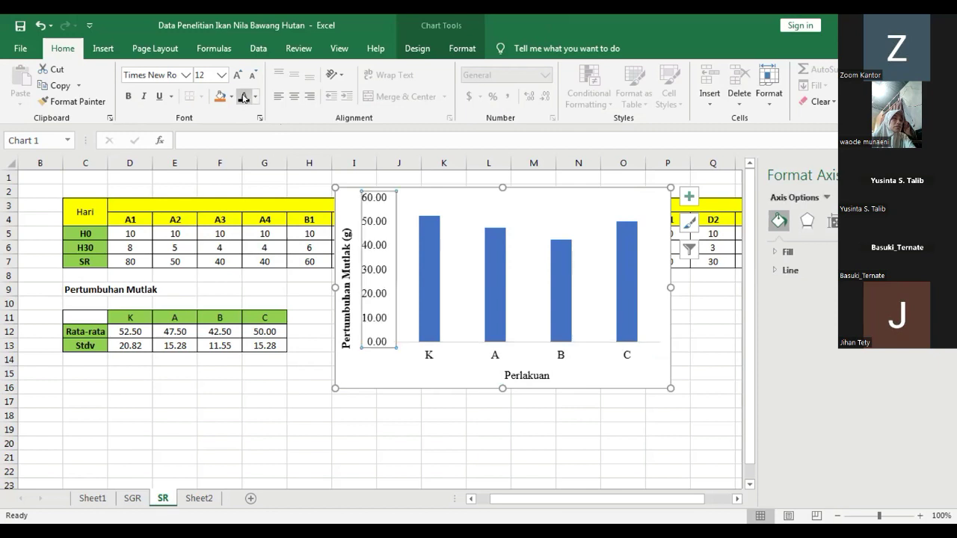
left_click(634, 385)
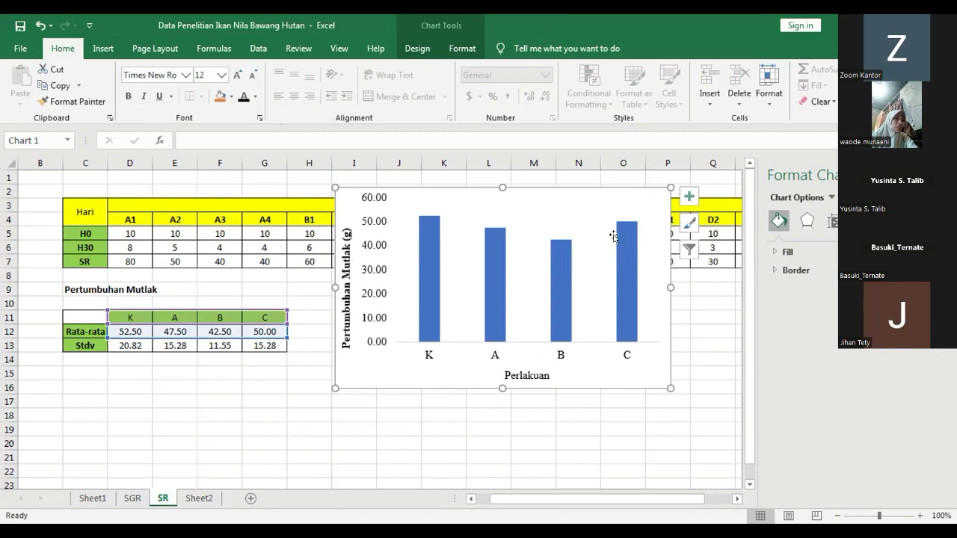
left_click(448, 185)
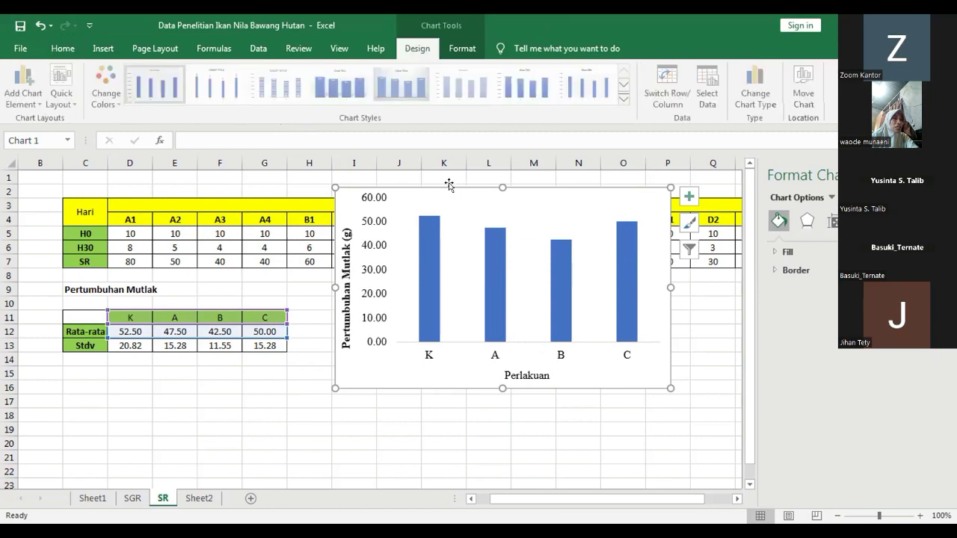
left_click(690, 222)
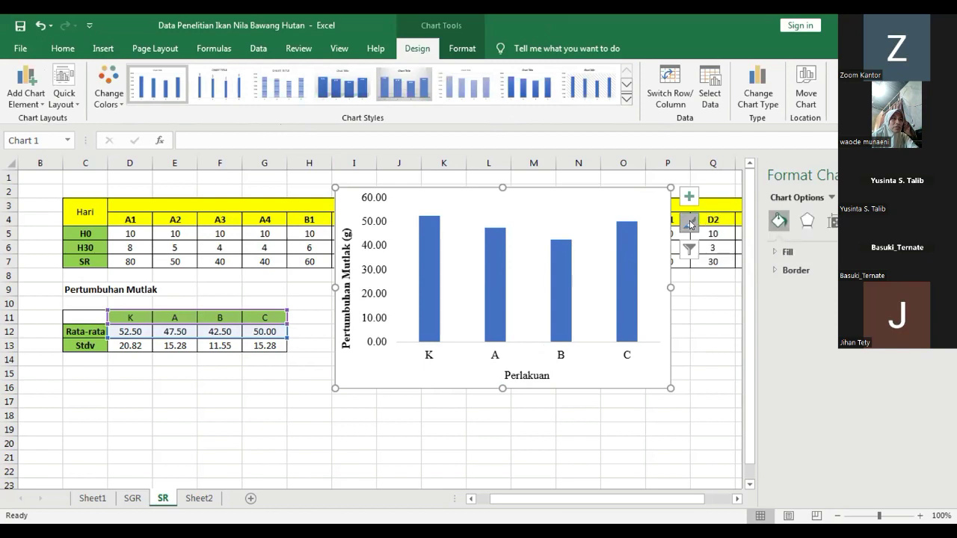
left_click(689, 198)
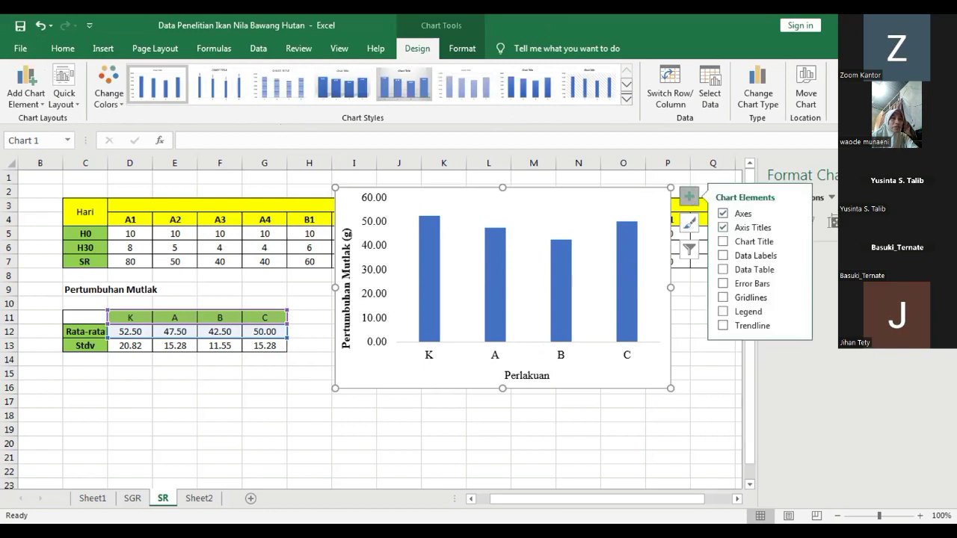
left_click(689, 199)
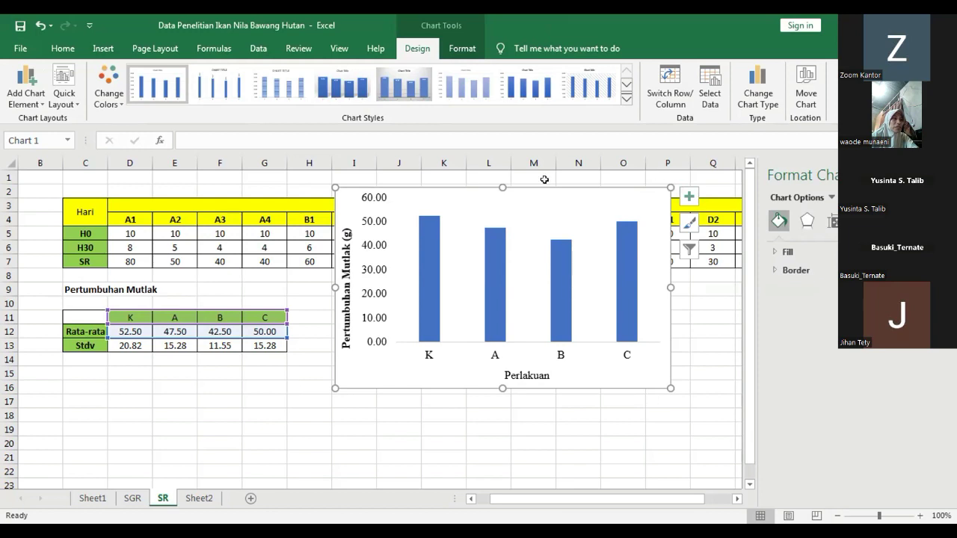
Remove the chart area's border by setting it to No line, and check the chart without its selection frame.
left_click(793, 270)
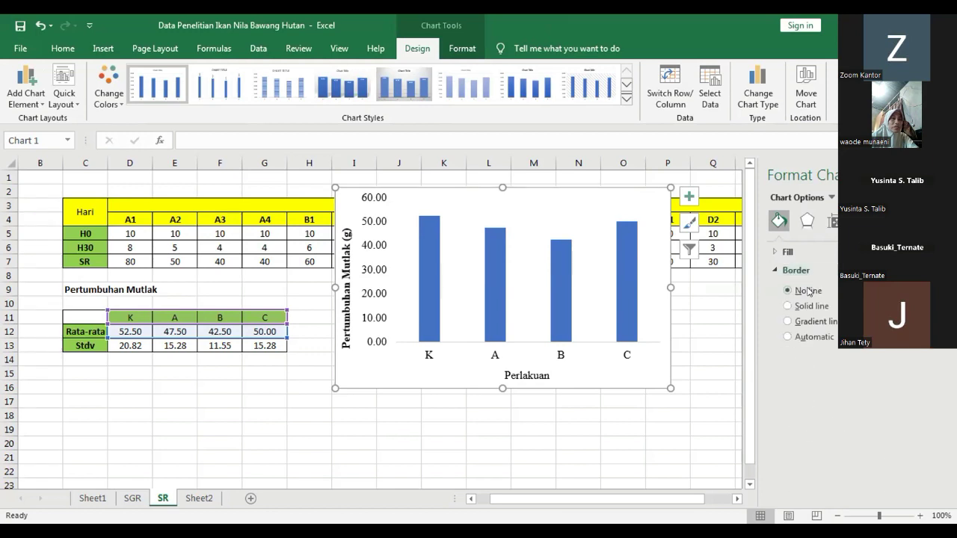
left_click(689, 358)
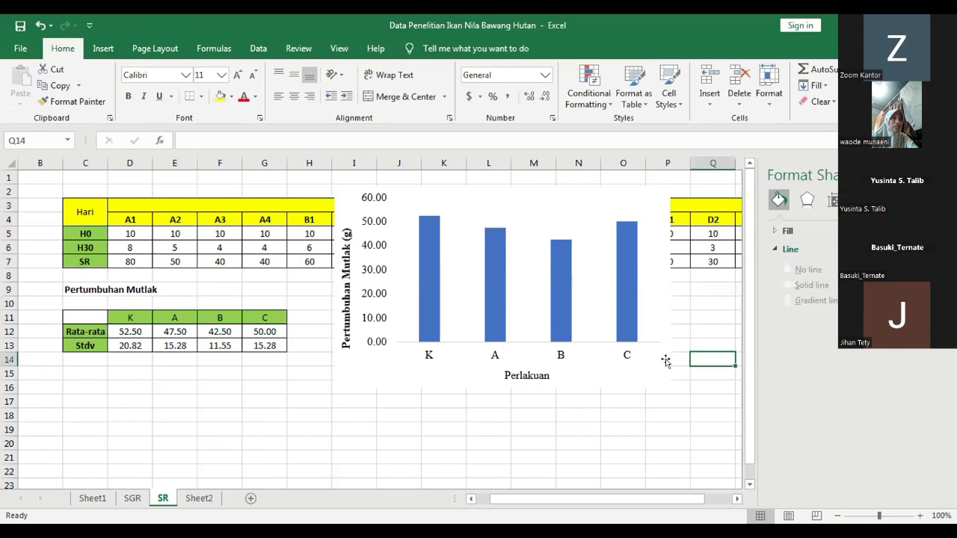
left_click(660, 359)
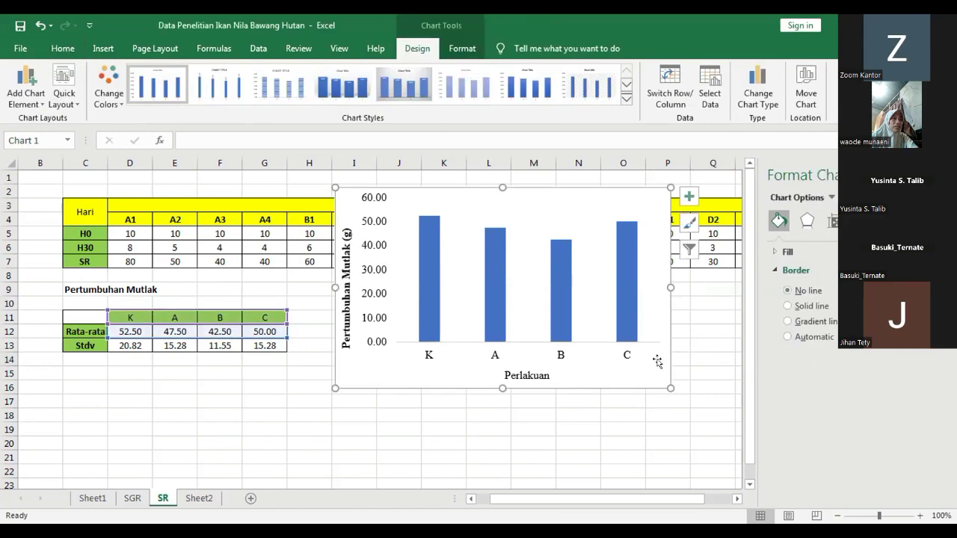
key("Escape")
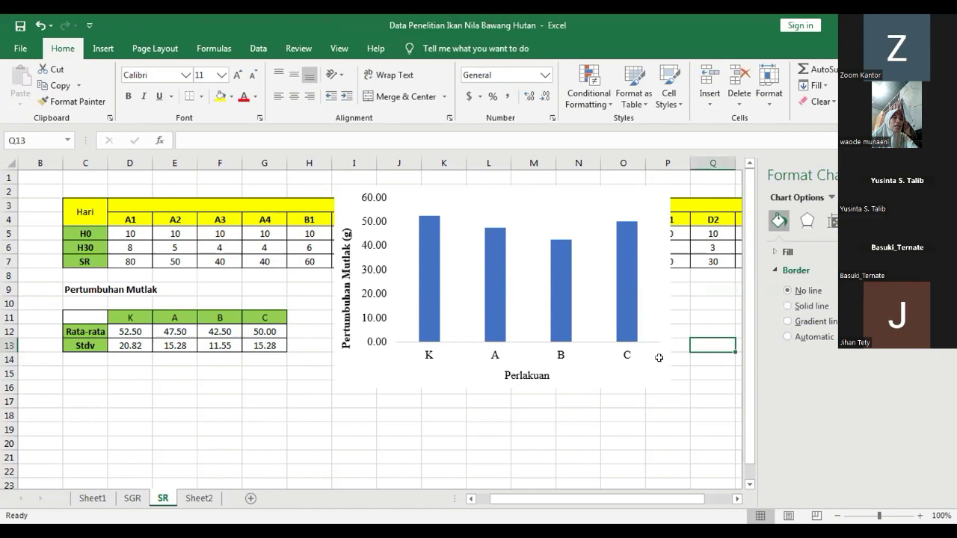
left_click(651, 359)
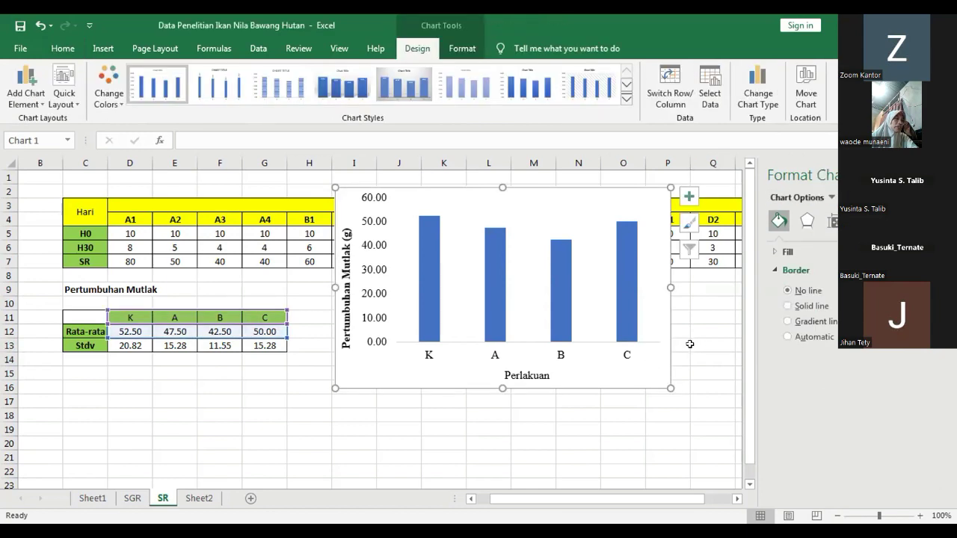
key("Escape")
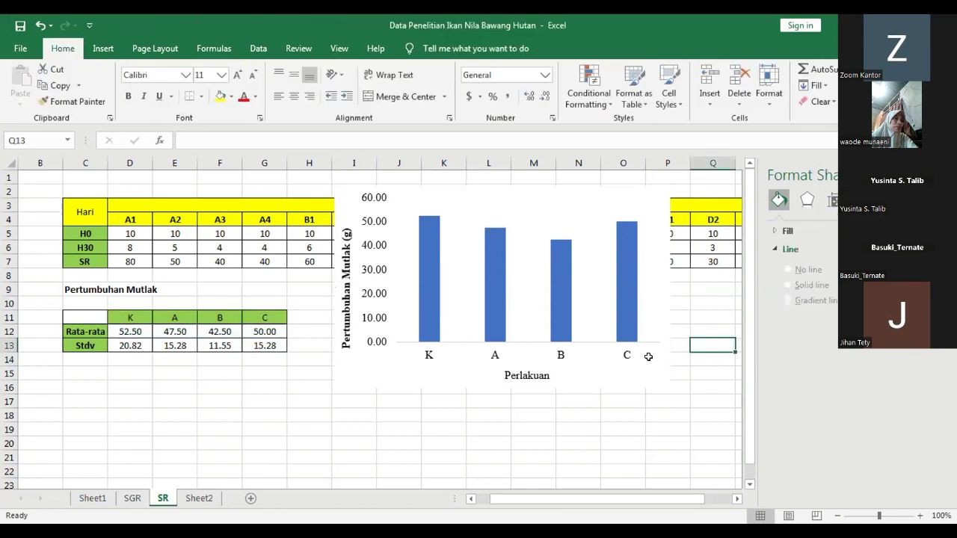
Give the chart's vertical axis a solid black line with a width of 1 pt.
left_click(648, 360)
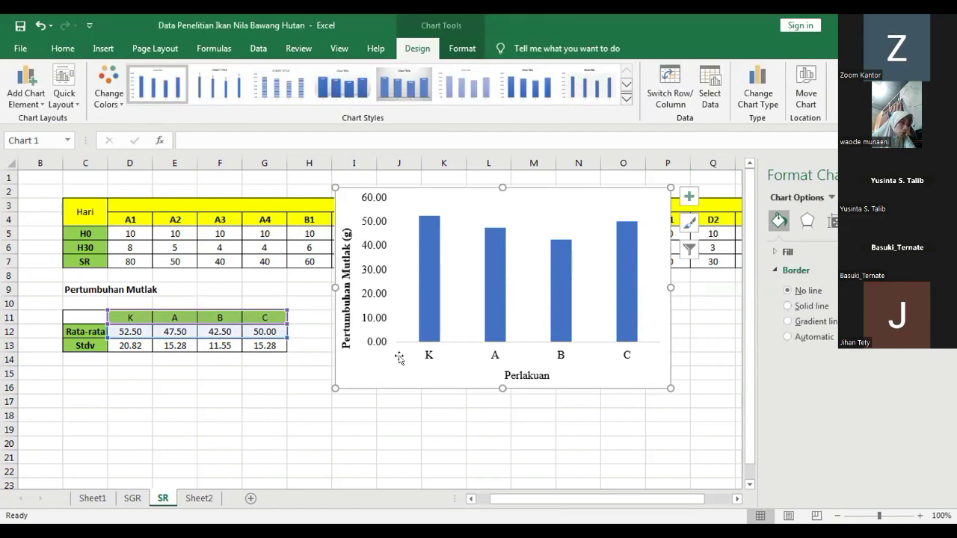
left_click(381, 322)
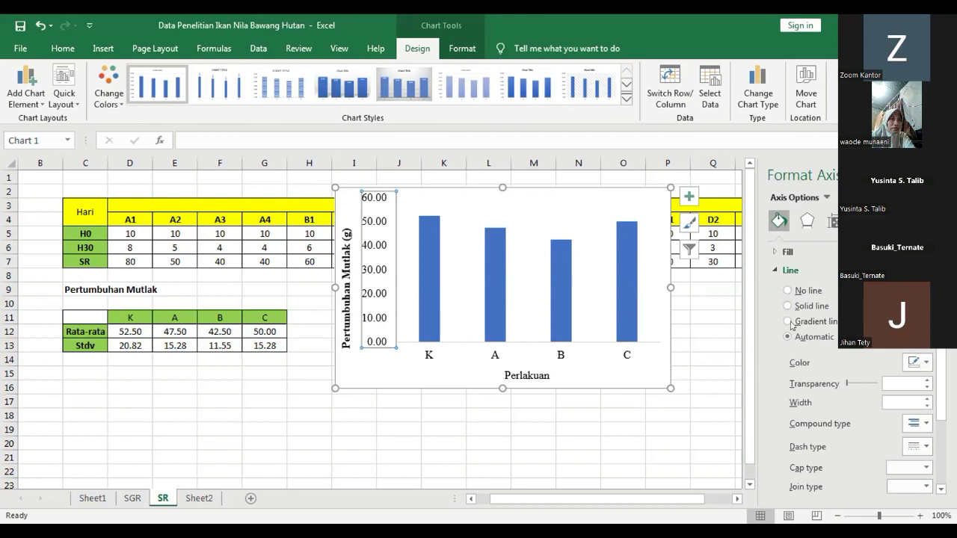
left_click(380, 316)
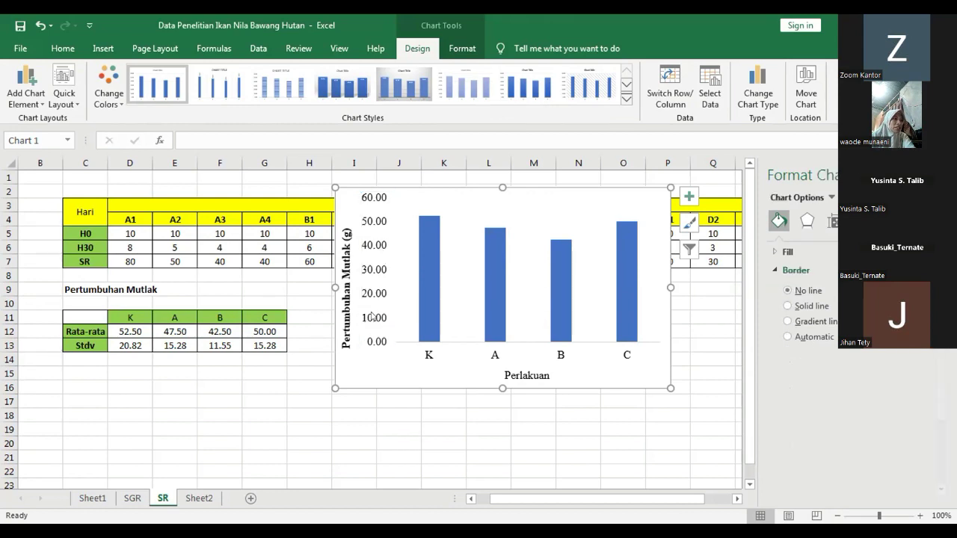
left_click(371, 317)
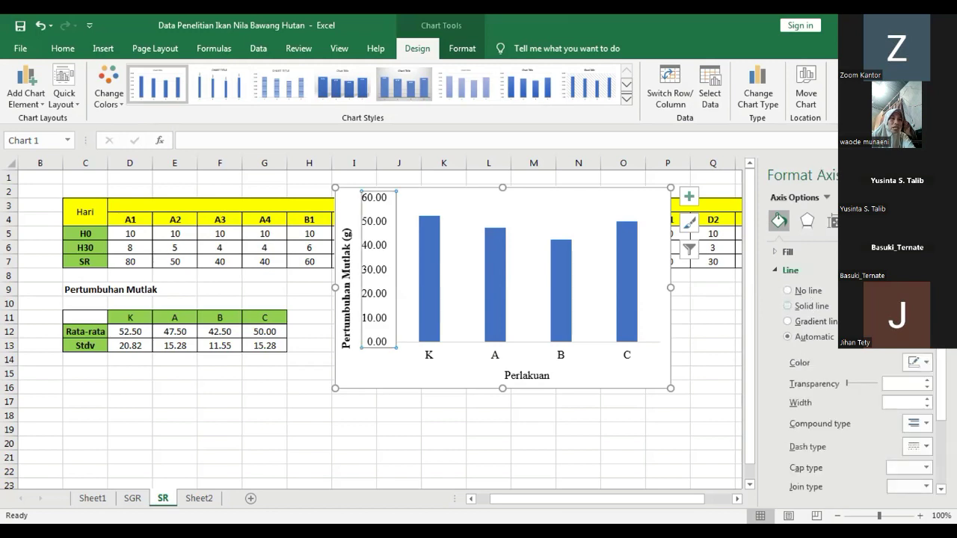
left_click(927, 364)
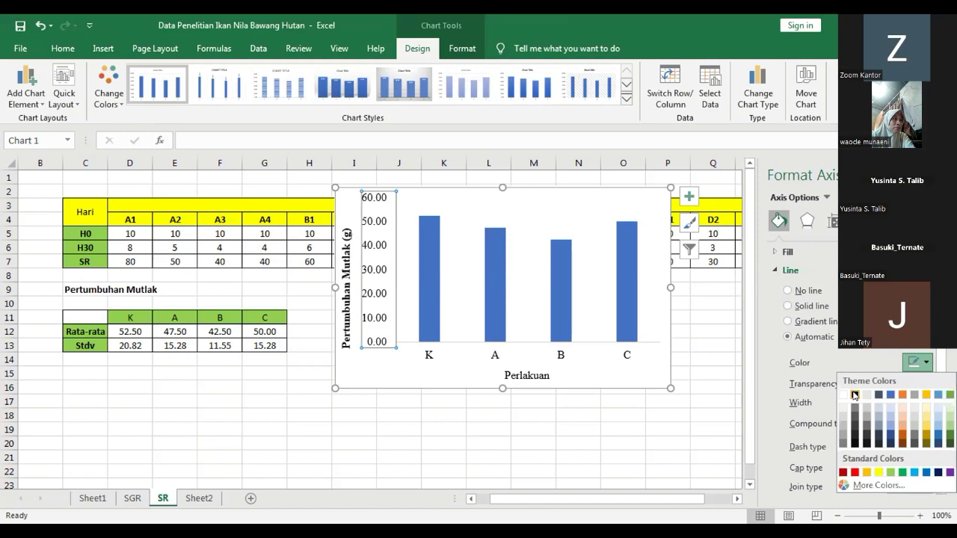
left_click(854, 396)
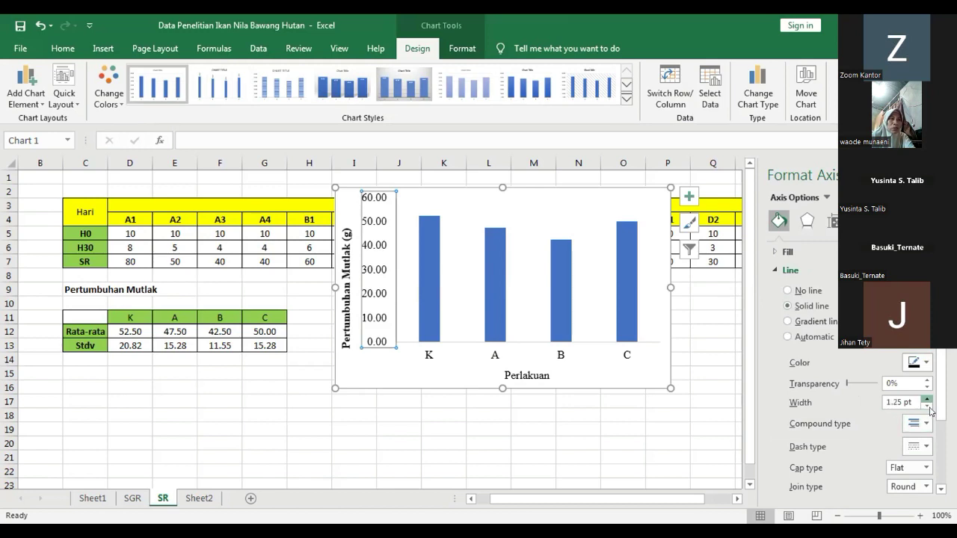
left_click(926, 399)
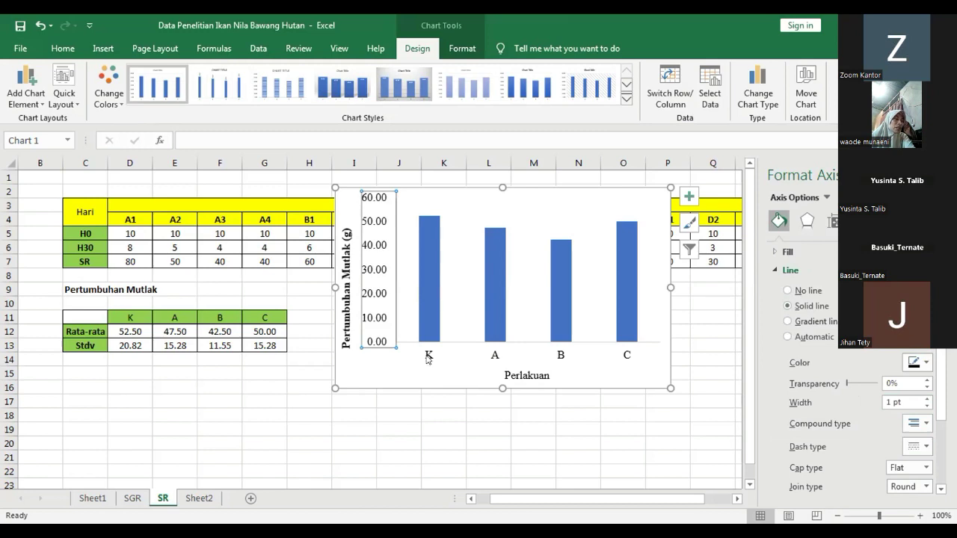
left_click(391, 372)
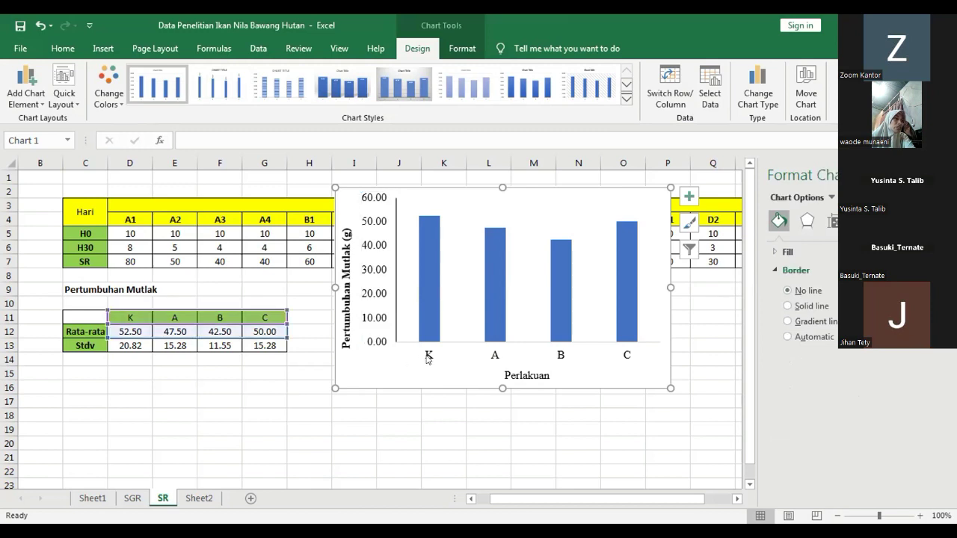
Give the chart's horizontal axis a solid black line and deselect the chart to check it.
left_click(427, 358)
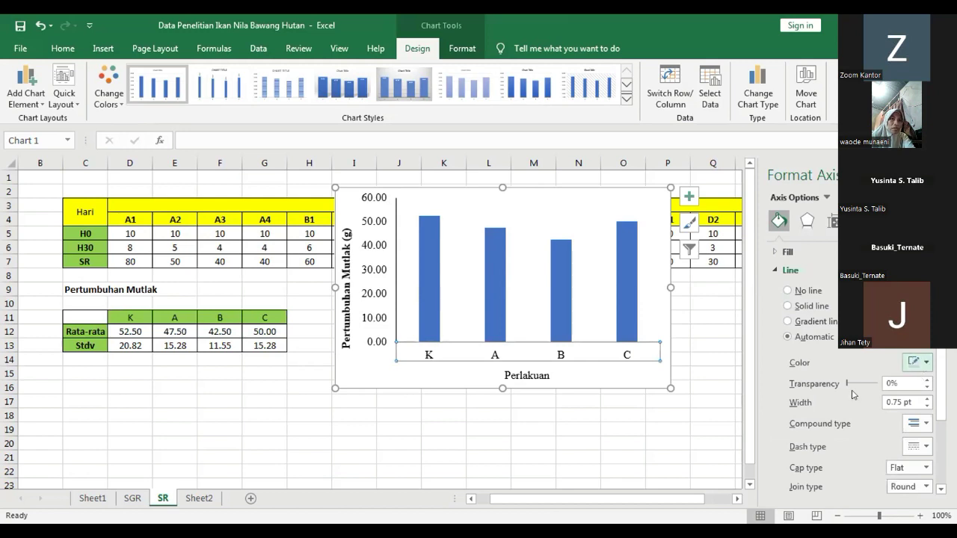
left_click(806, 306)
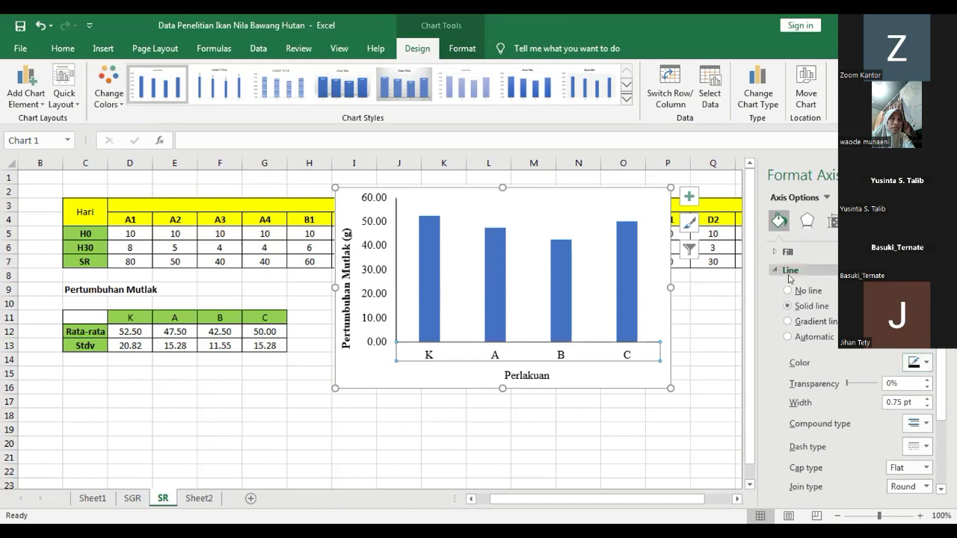
left_click(926, 406)
left_click(572, 376)
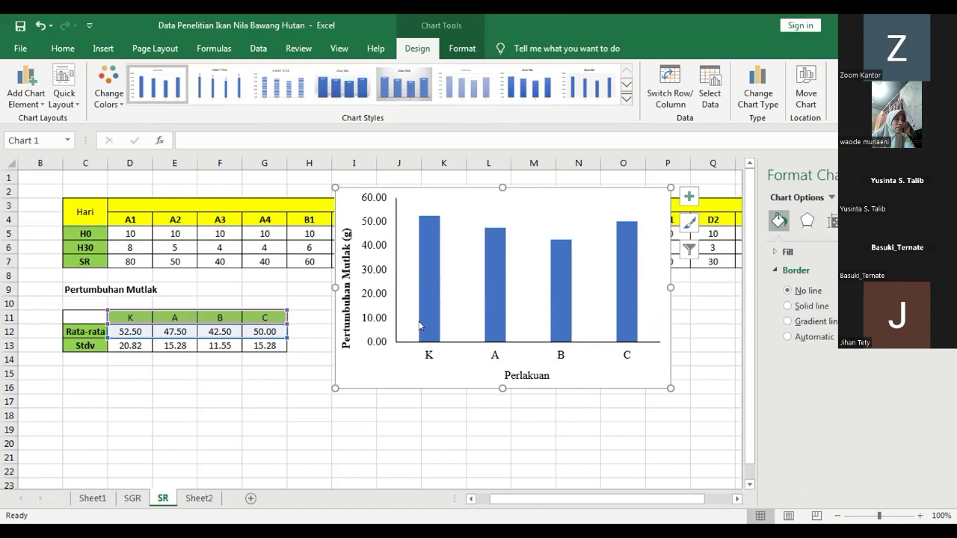
left_click(449, 313)
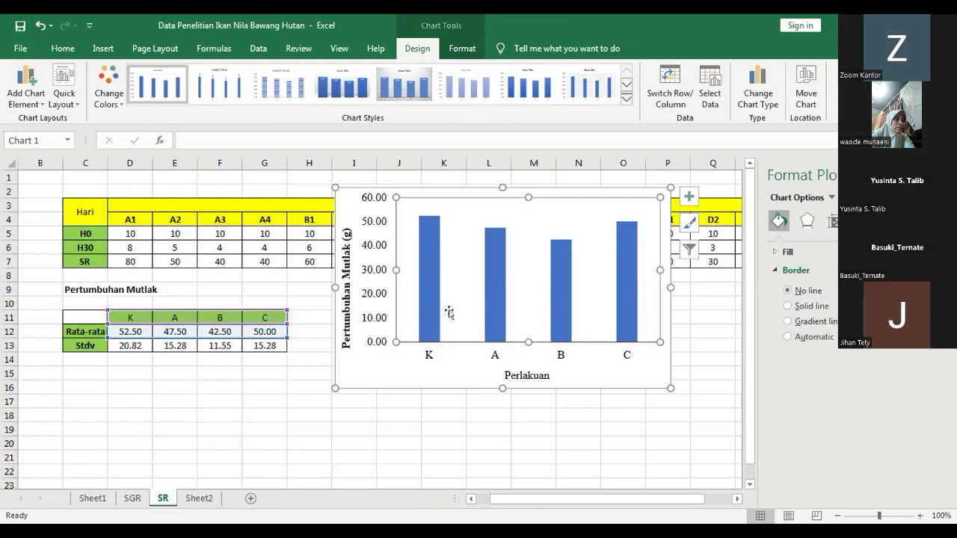
left_click(477, 397)
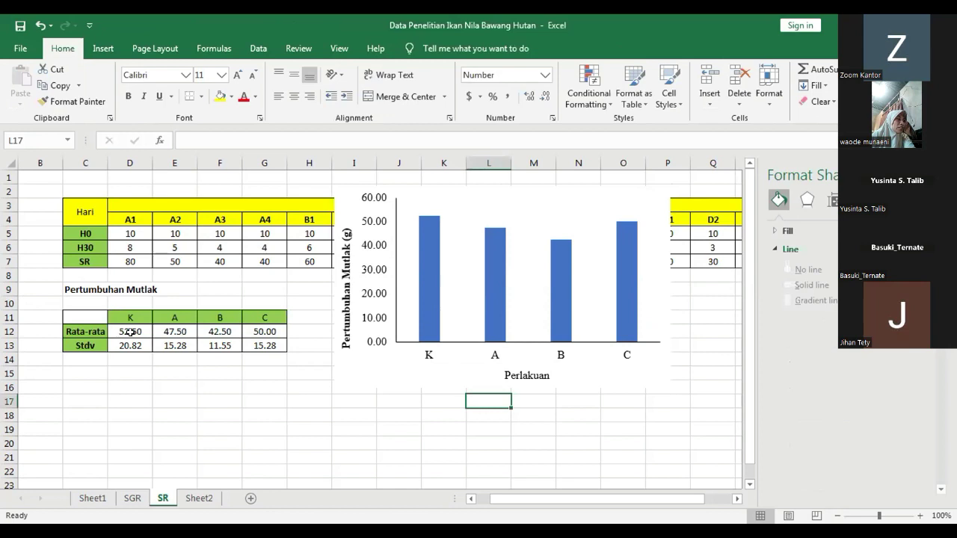
Check the average formulas for treatments K, A, B and C in the Rata-rata row and the Stdv row below it.
left_click(131, 331)
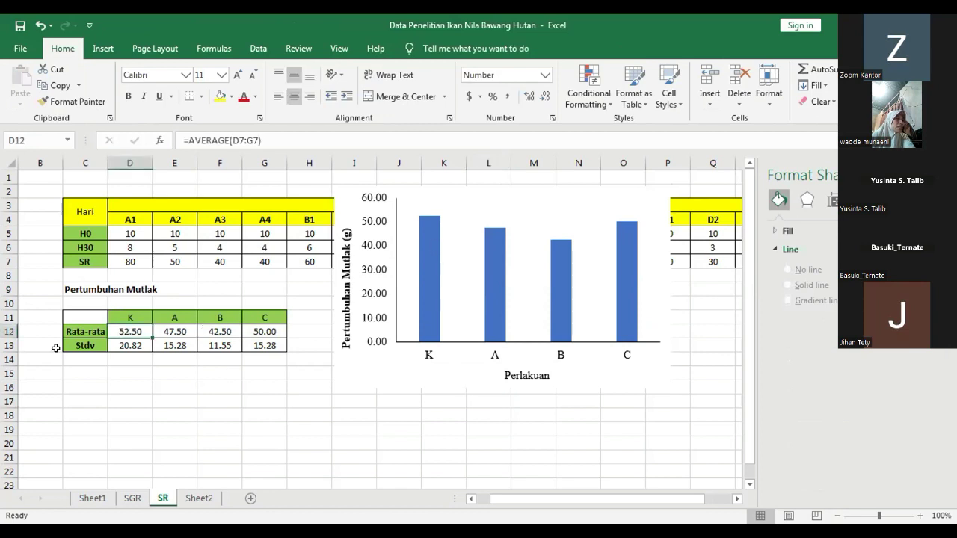
left_click(168, 331)
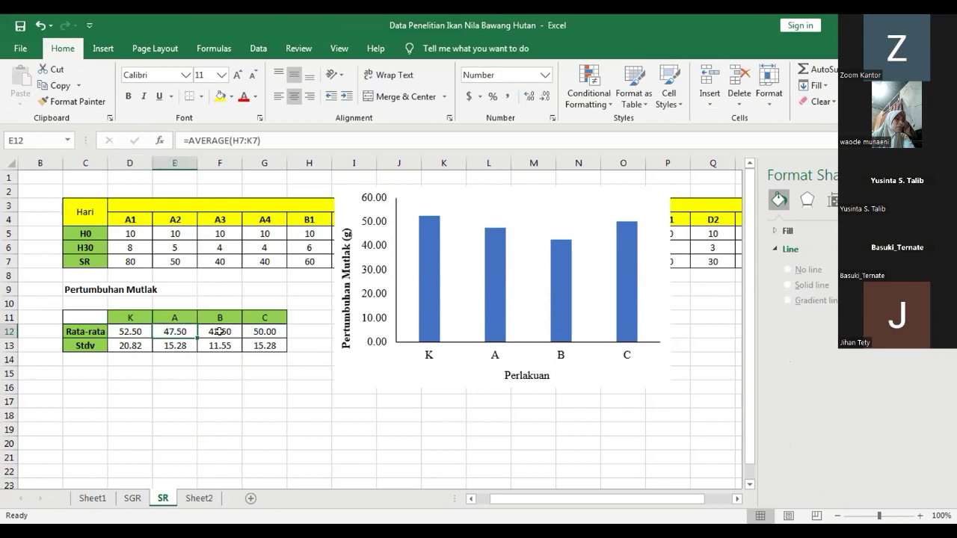
key("Right")
key("Right")
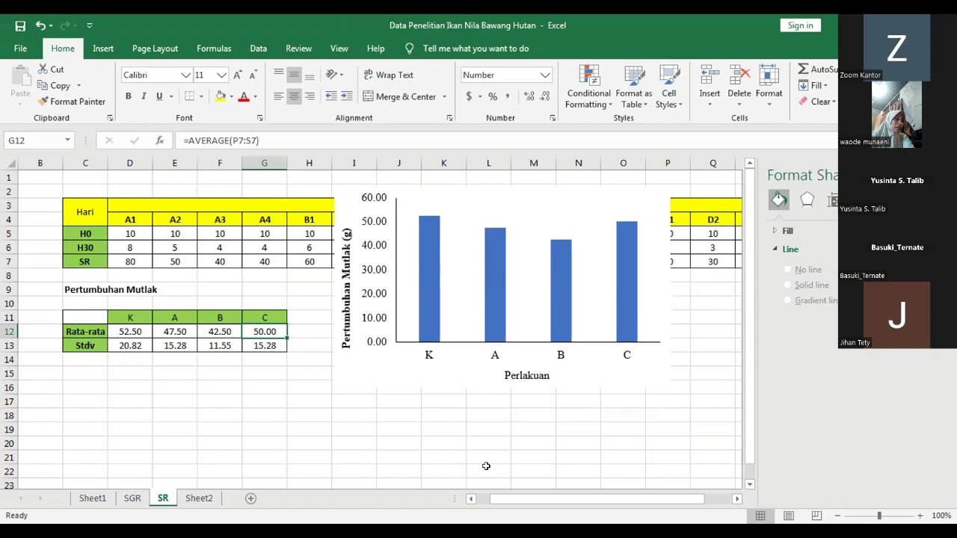
left_click(121, 346)
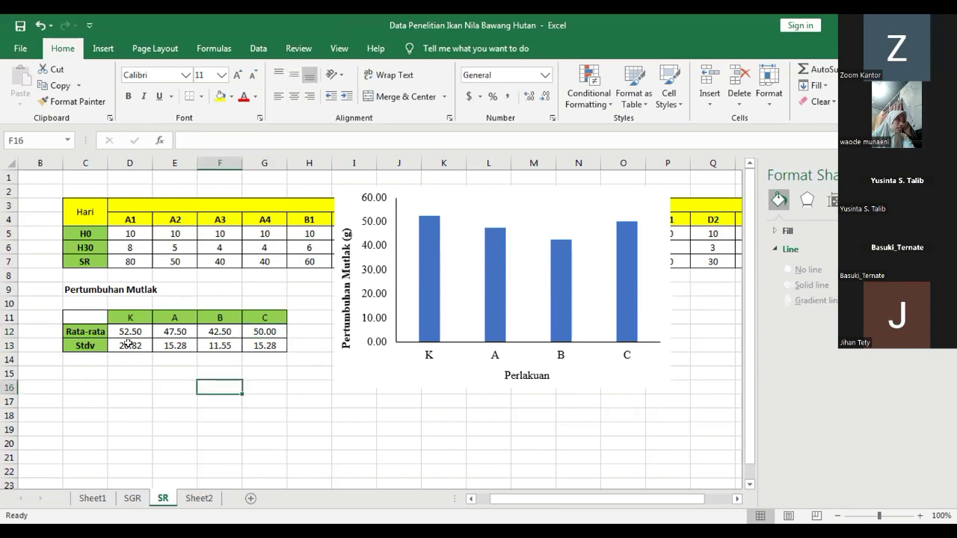
left_click(201, 389)
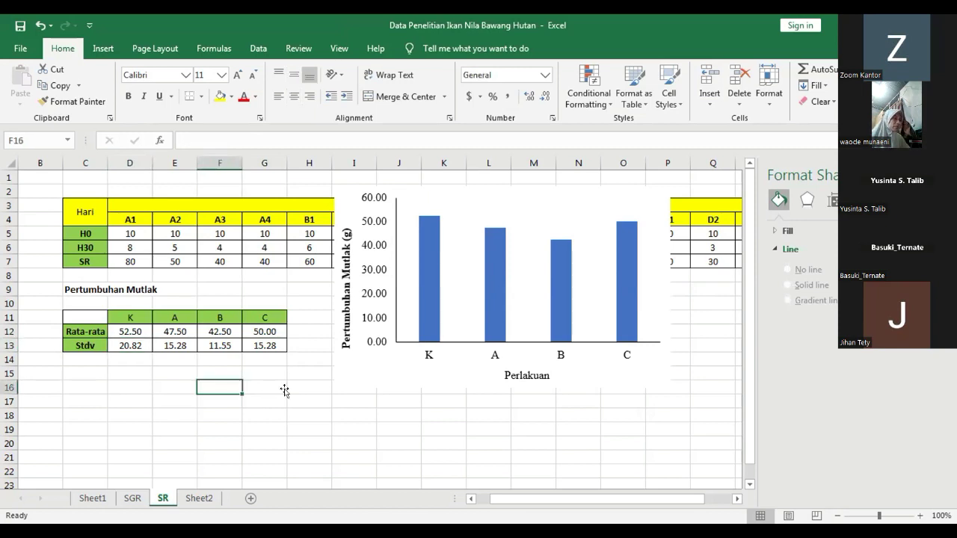
left_click(336, 400)
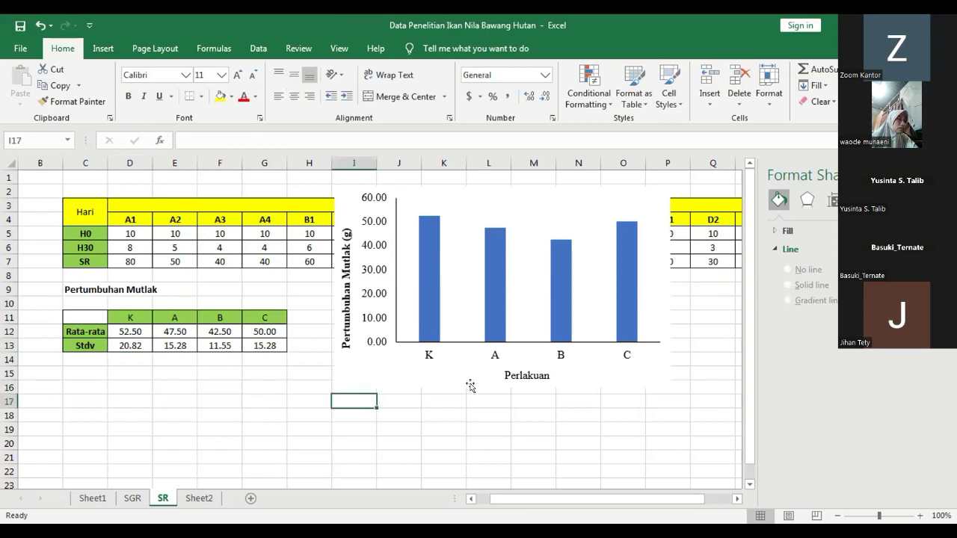
Add data labels showing the average values to the chart's columns.
left_click(430, 264)
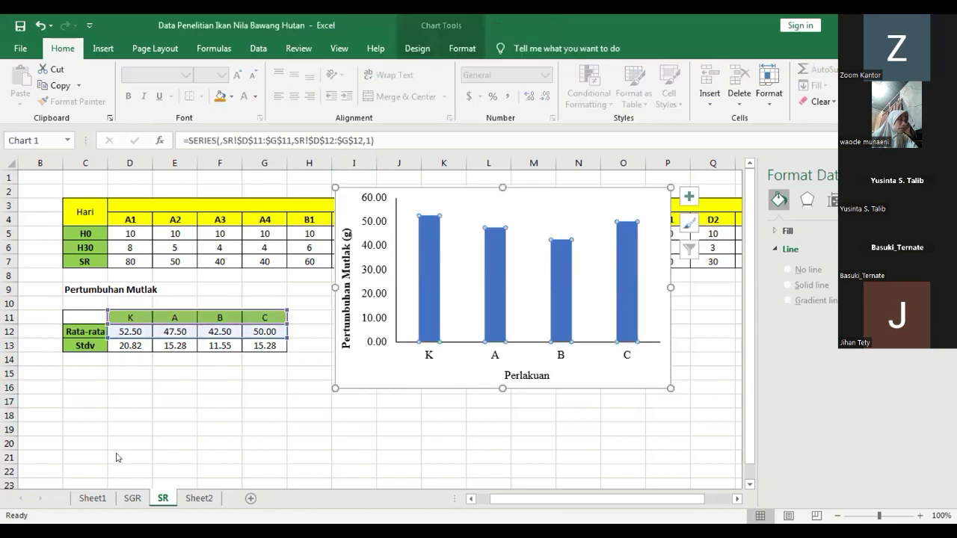
key("Escape")
key("Escape")
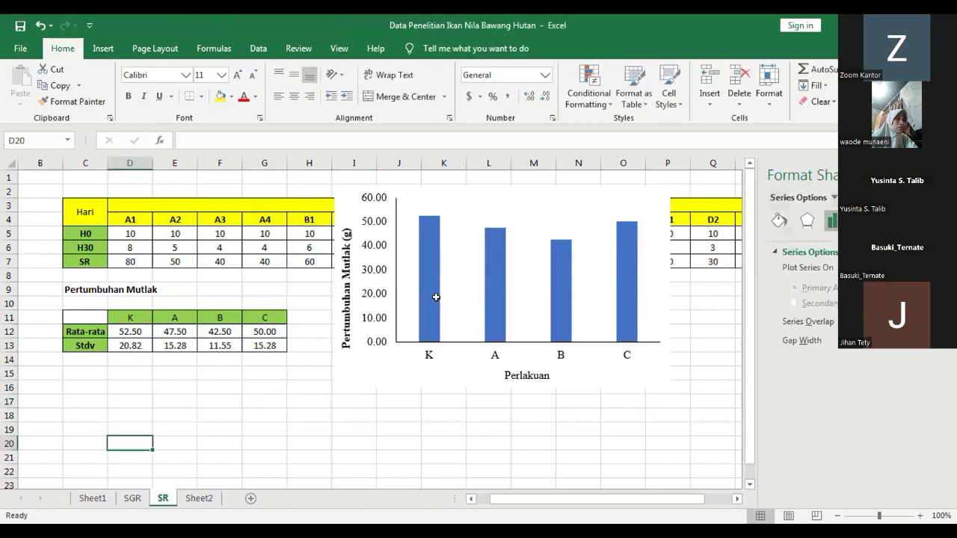
left_click(432, 298)
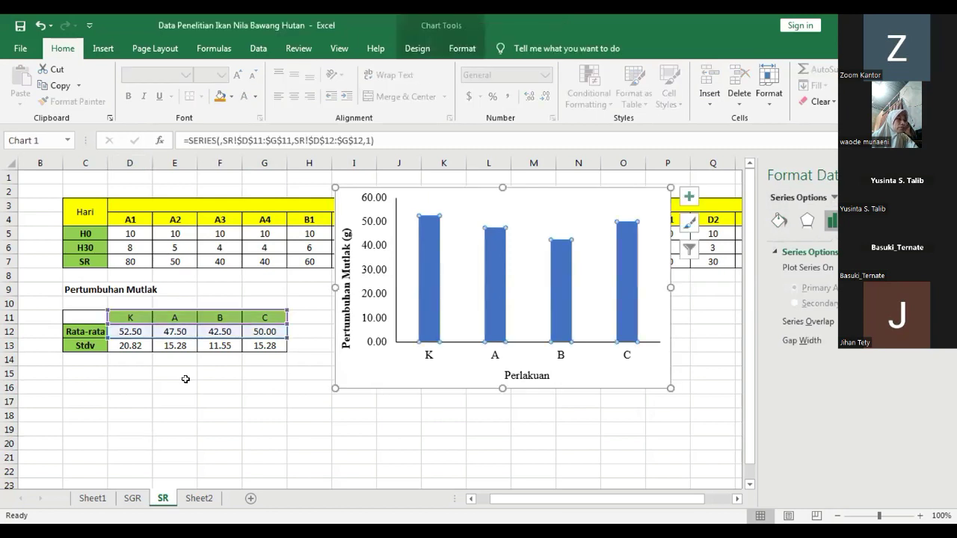
left_click(688, 199)
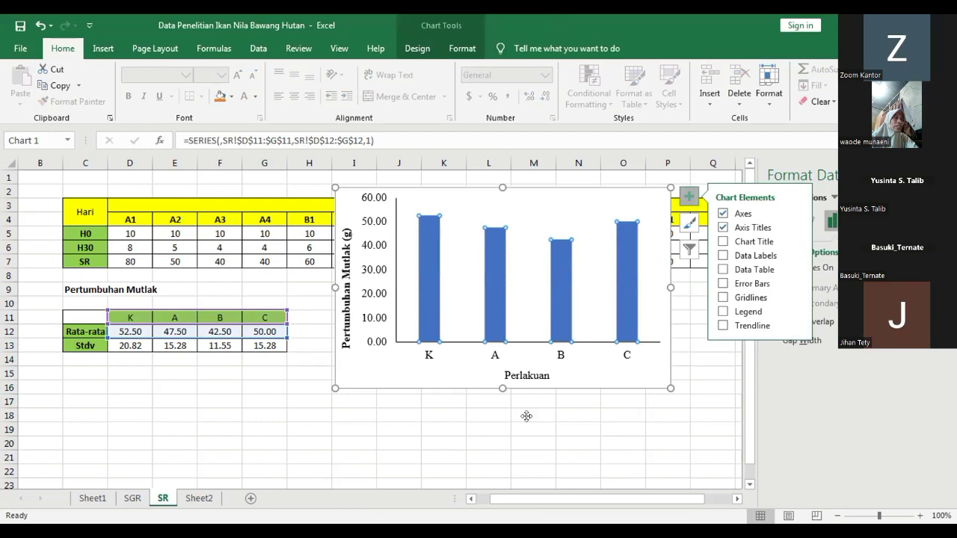
left_click(729, 257)
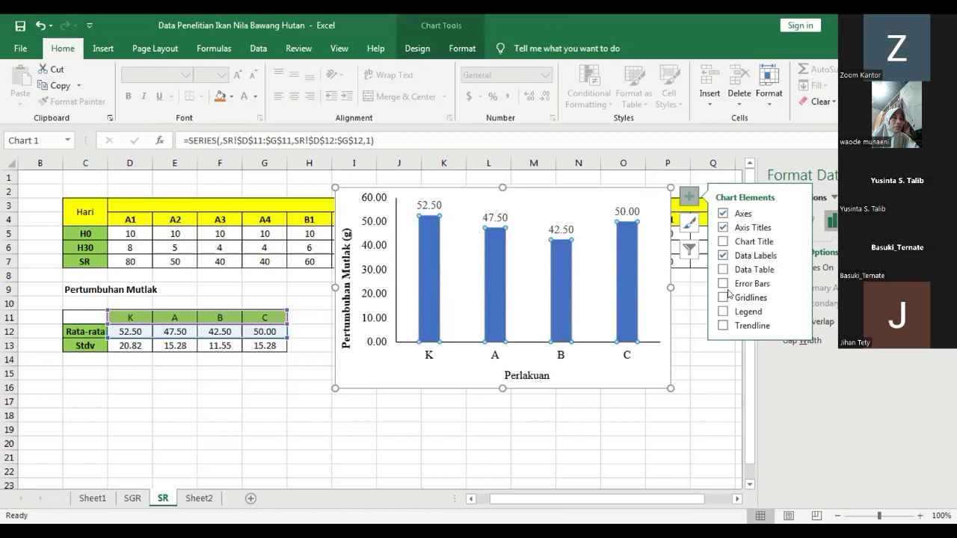
Try error bars on the chart's columns, remove them again and look at the error bar options.
left_click(722, 283)
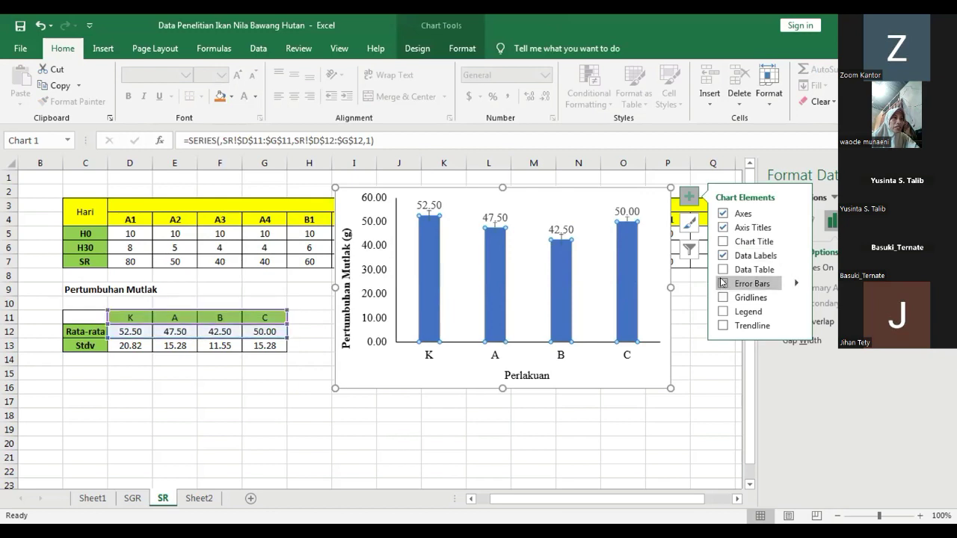
left_click(722, 284)
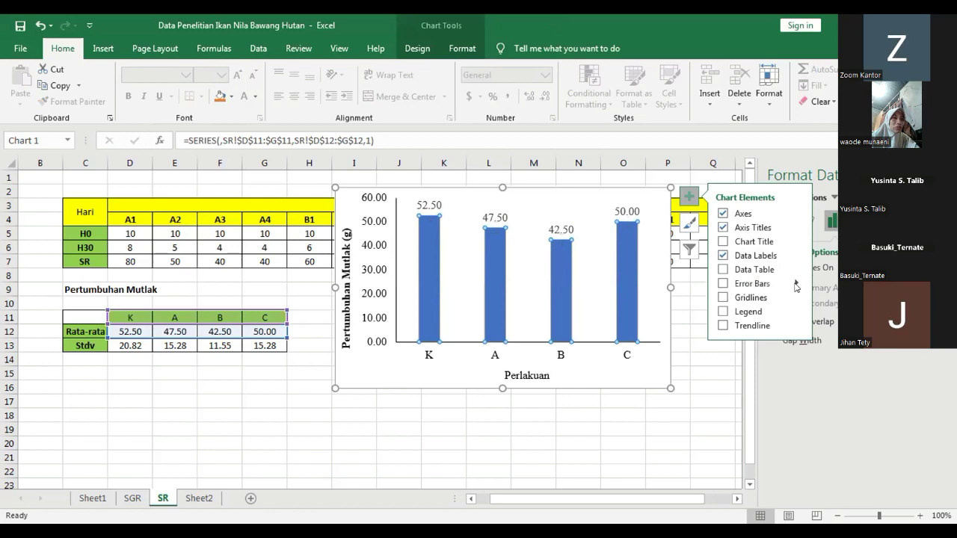
left_click(796, 284)
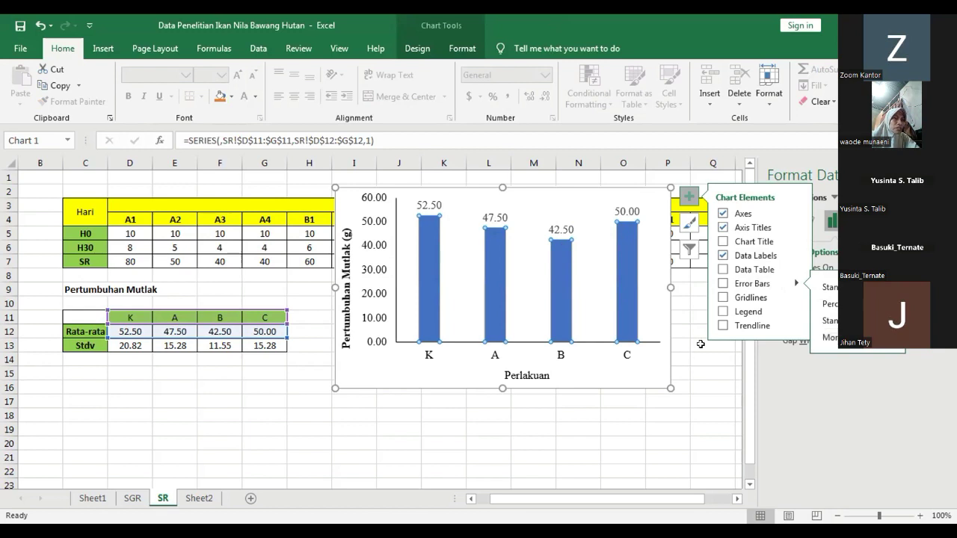
key("Escape")
key("Escape")
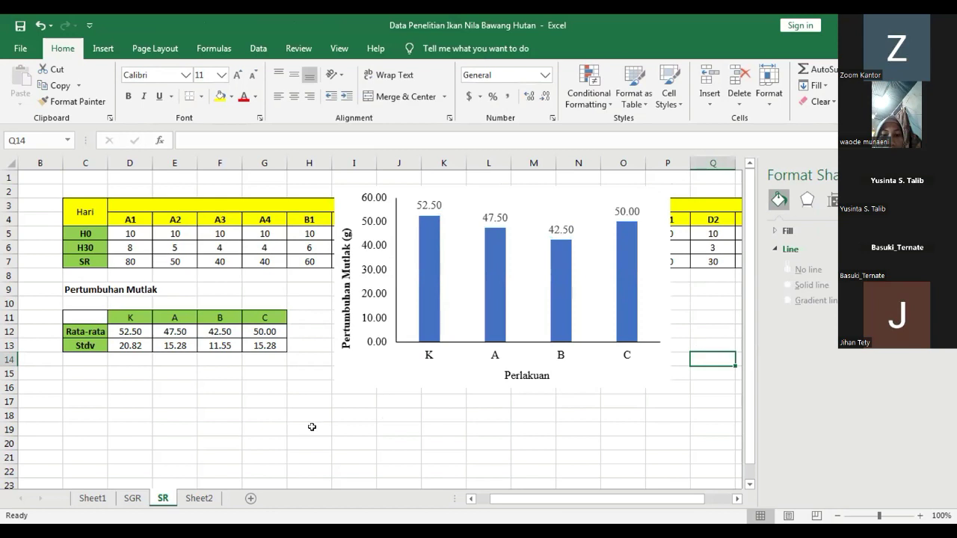
Calculate the standard deviation of treatment K's SR values in D7:G7 with STDEV.P in cell D14, below the Stdv row.
left_click(254, 389)
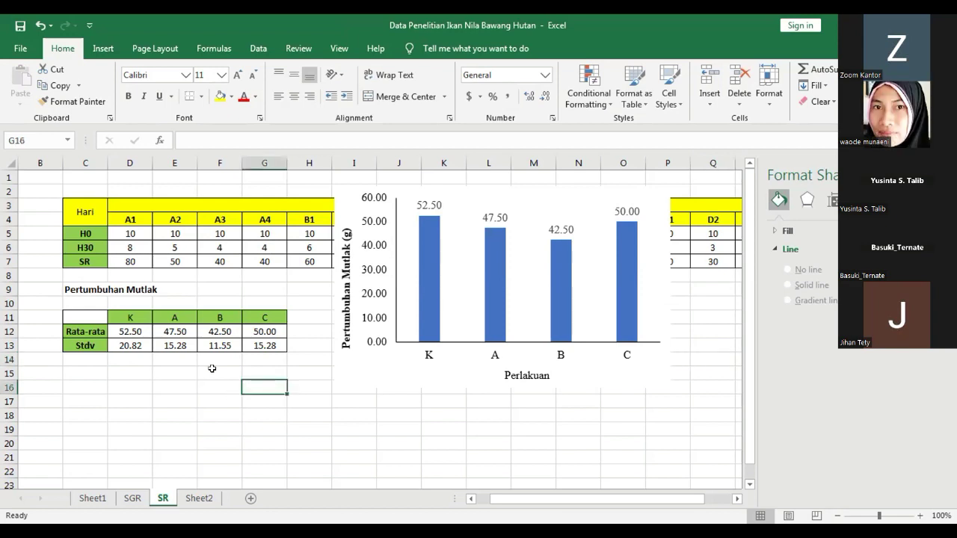
left_click(211, 369)
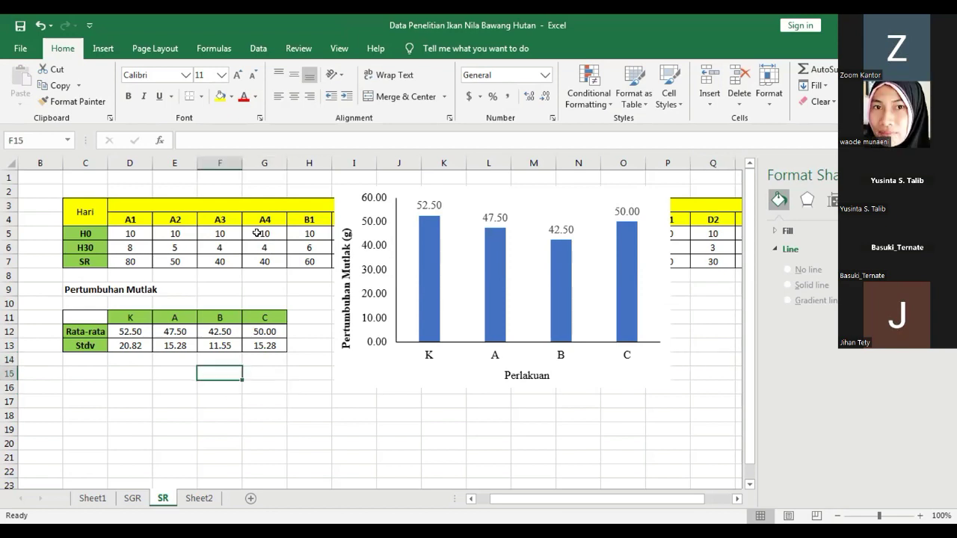
left_click(130, 346)
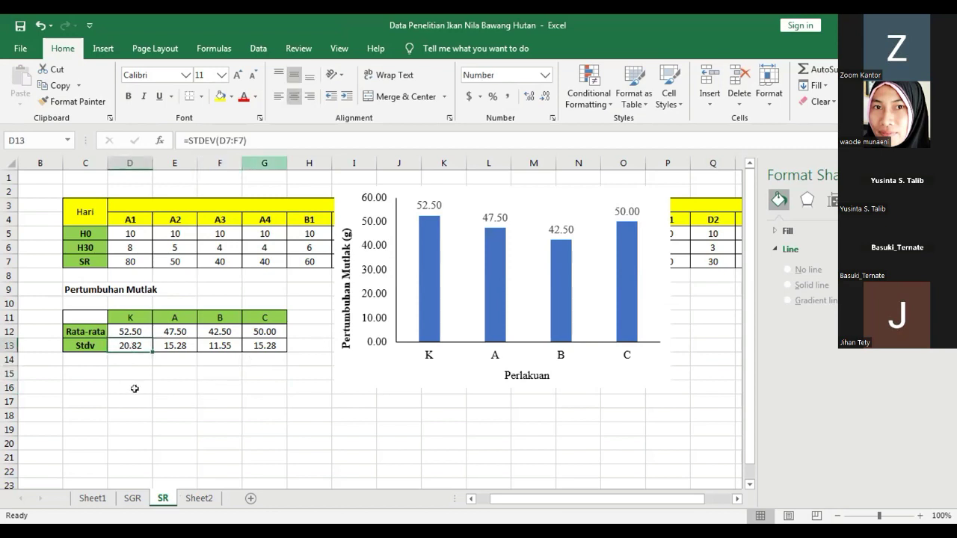
left_click(131, 360)
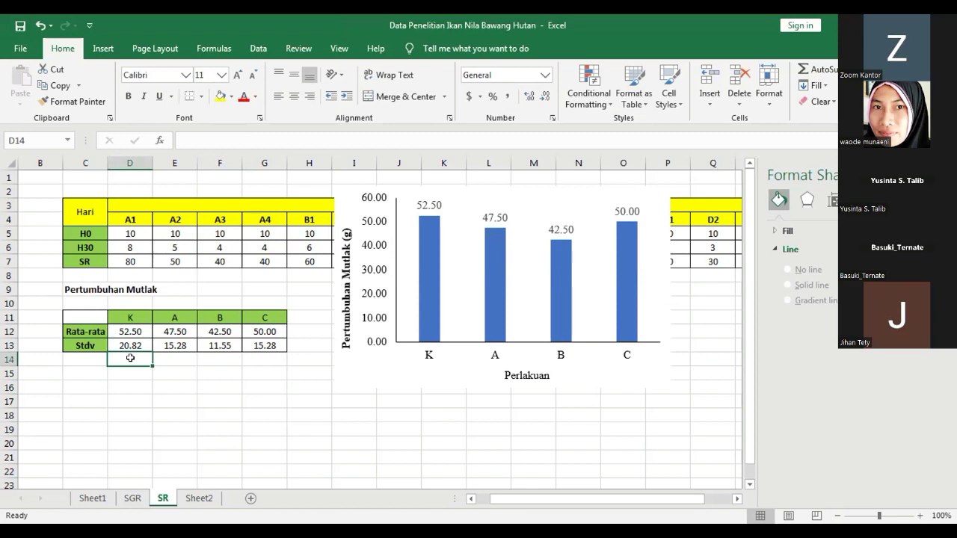
type("=s")
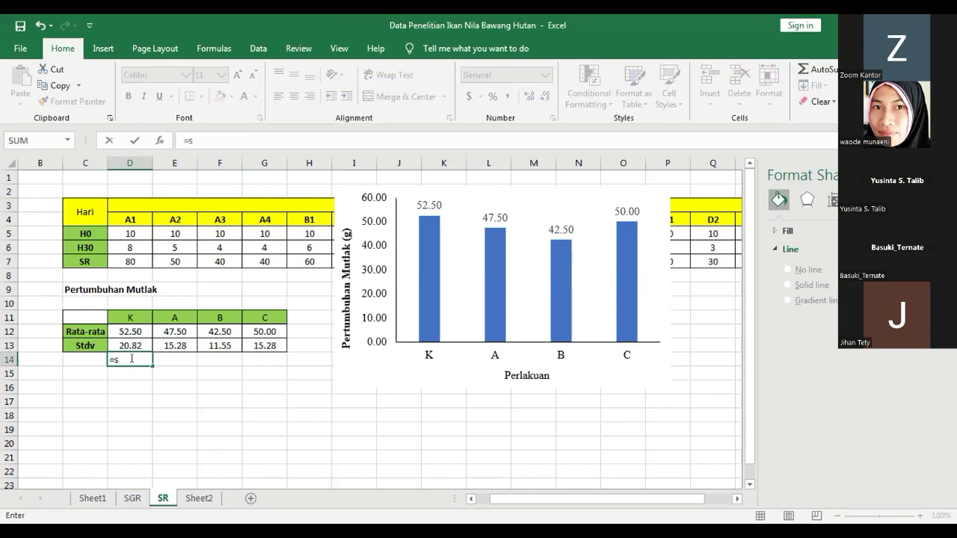
type("td")
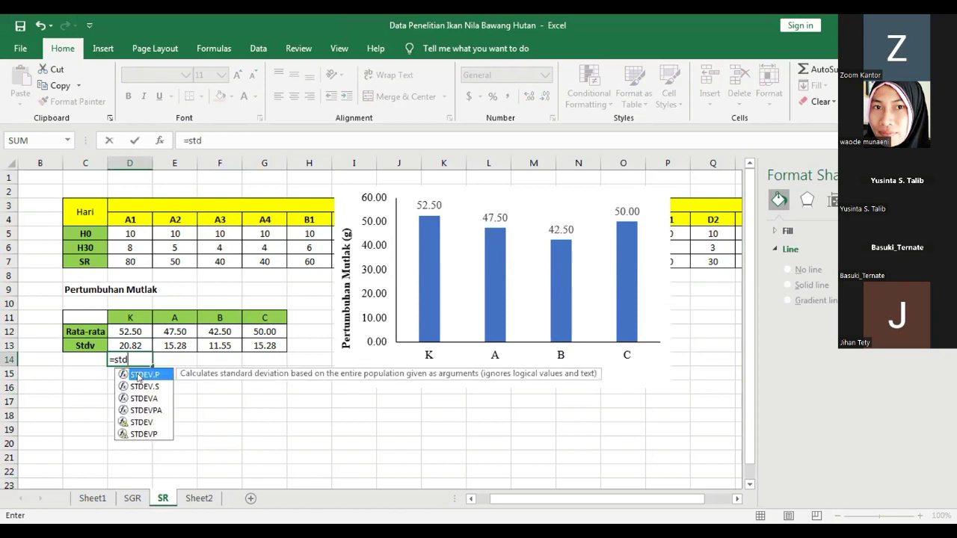
left_click_drag(121, 260, 179, 258)
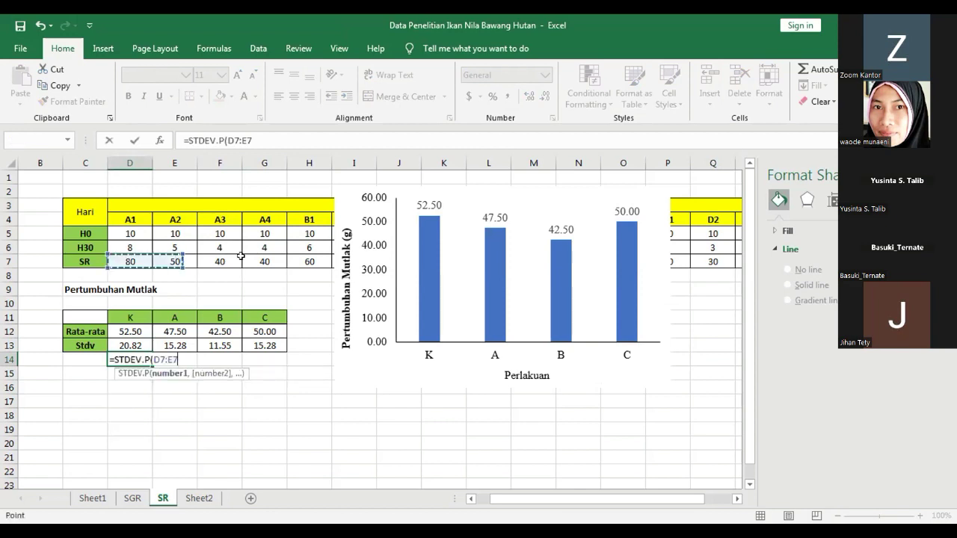
left_click_drag(240, 257, 241, 257)
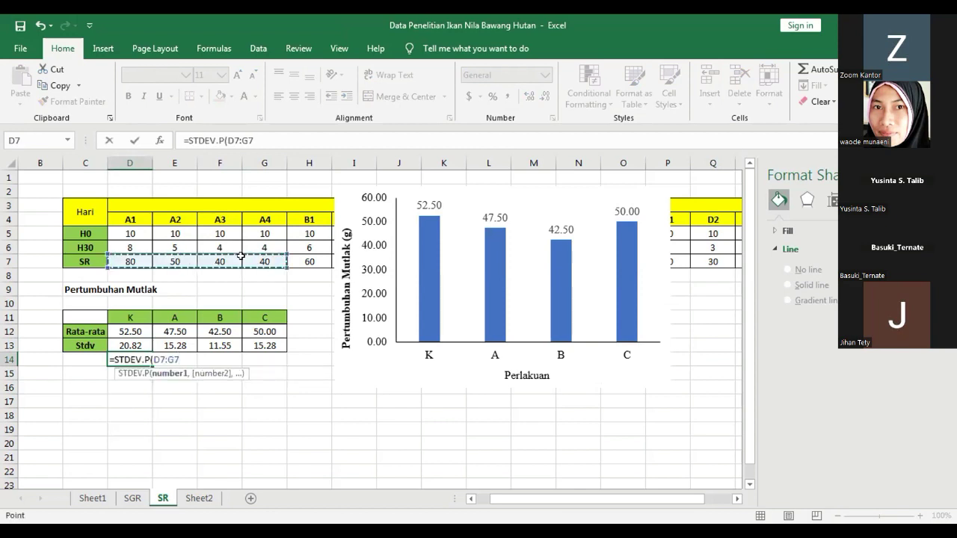
key("Return")
left_click(182, 374)
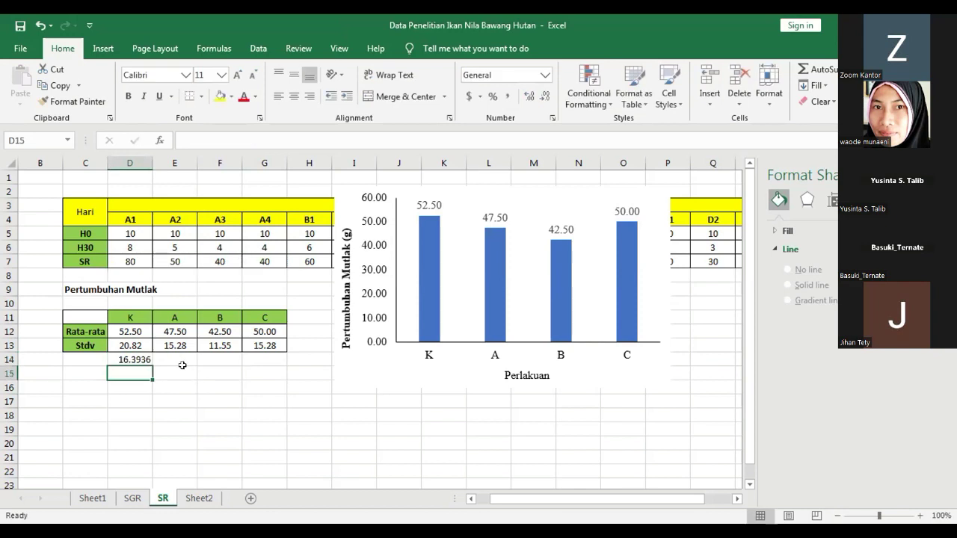
Replace the STDEV.P function in the D14 formula with STDEV, keeping the range D7:G7.
left_click(138, 358)
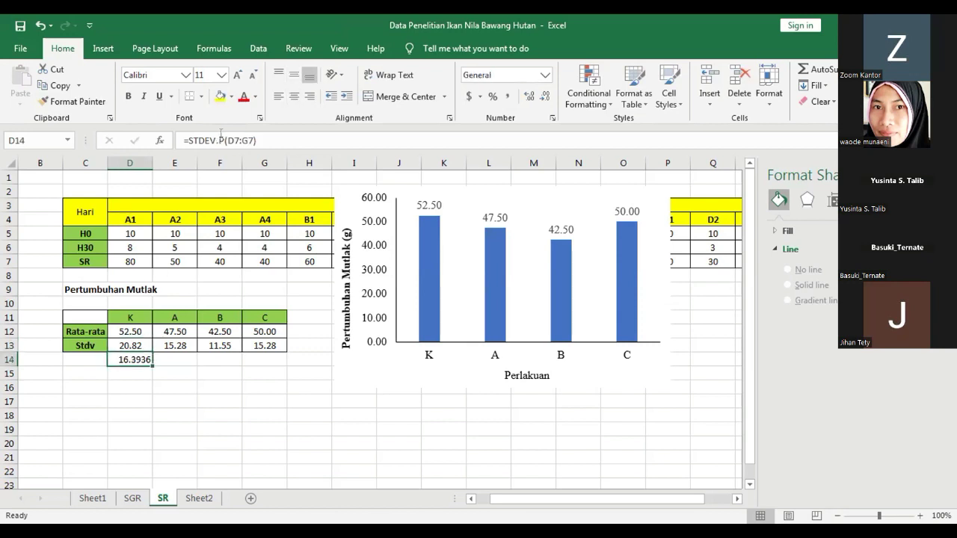
left_click(220, 135)
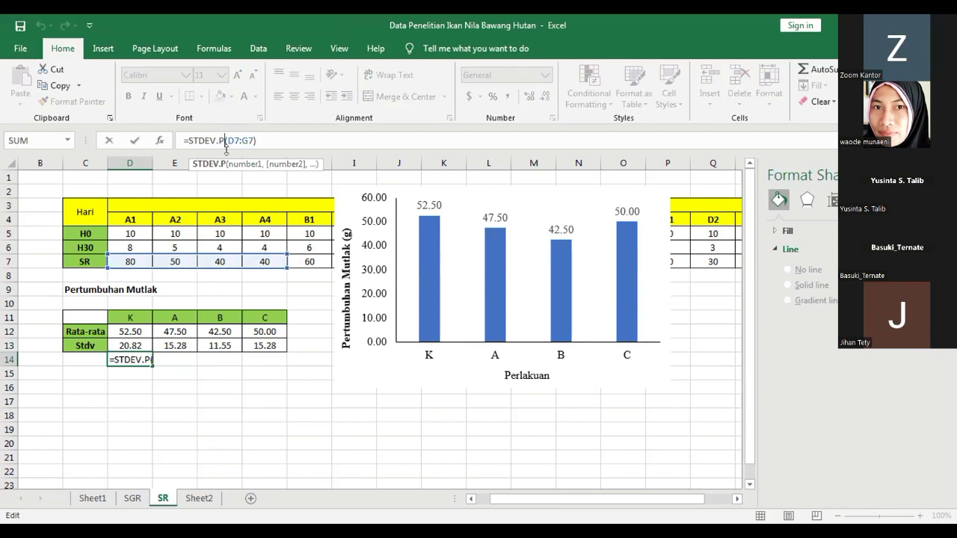
key("BackSpace")
key("BackSpace")
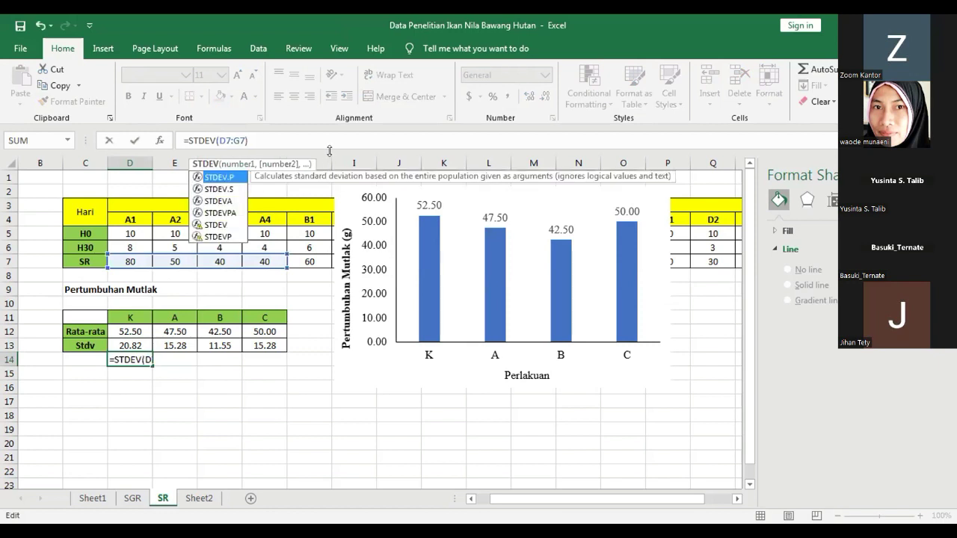
key("Down")
key("Down")
key("Down")
key("Down")
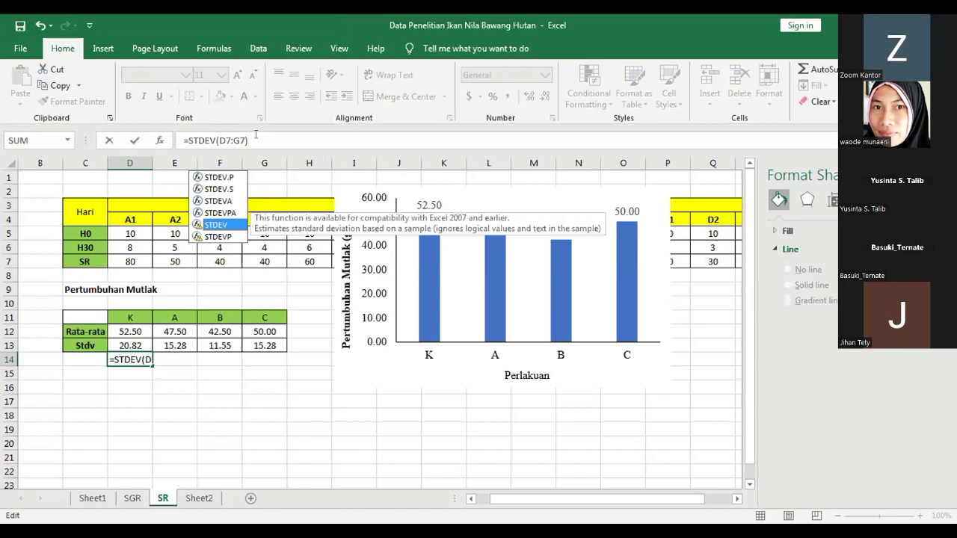
key("Return")
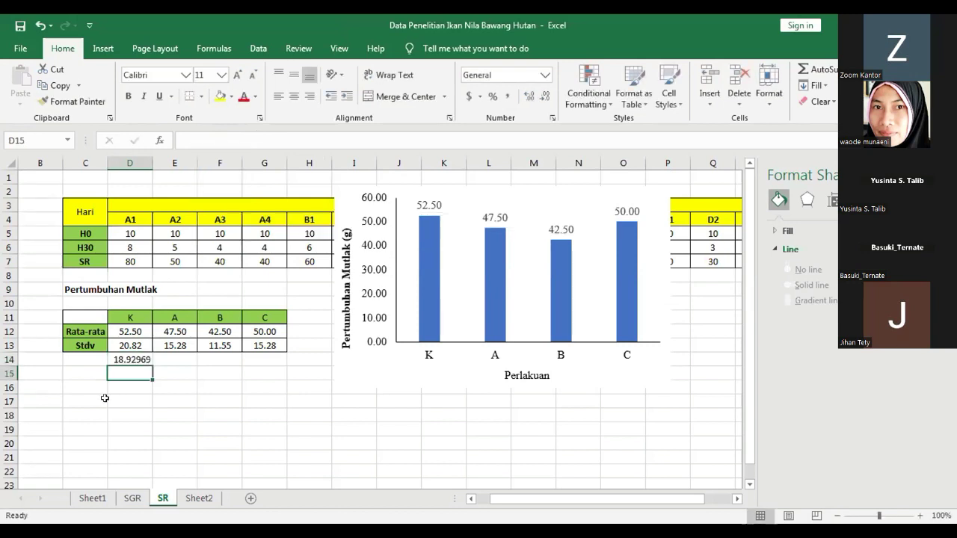
Reduce the number format of D14 to two decimal places.
left_click(123, 360)
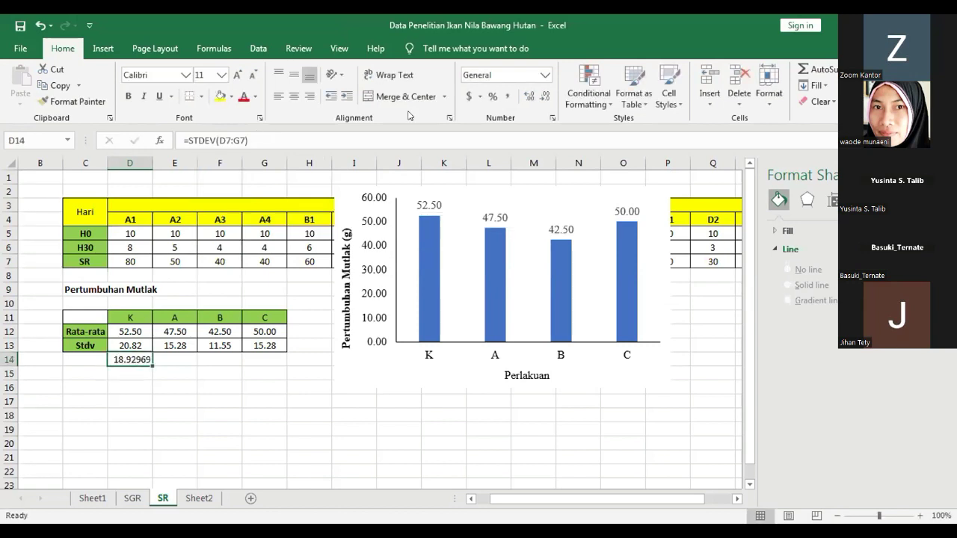
left_click(545, 98)
left_click(545, 98)
left_click(545, 98)
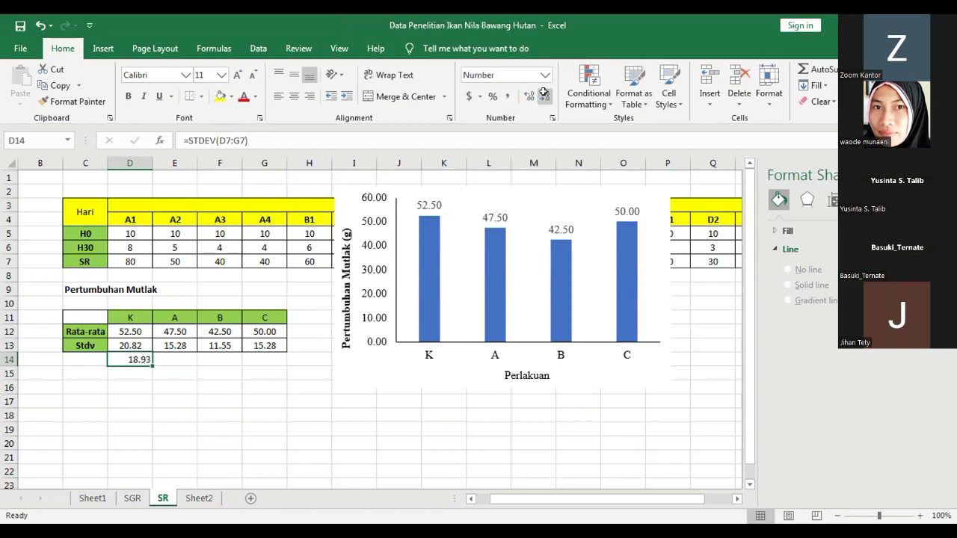
Compare the STDEV formula ranges of D13 and D14 and check them against treatment K's SR values in row 7.
left_click(130, 344)
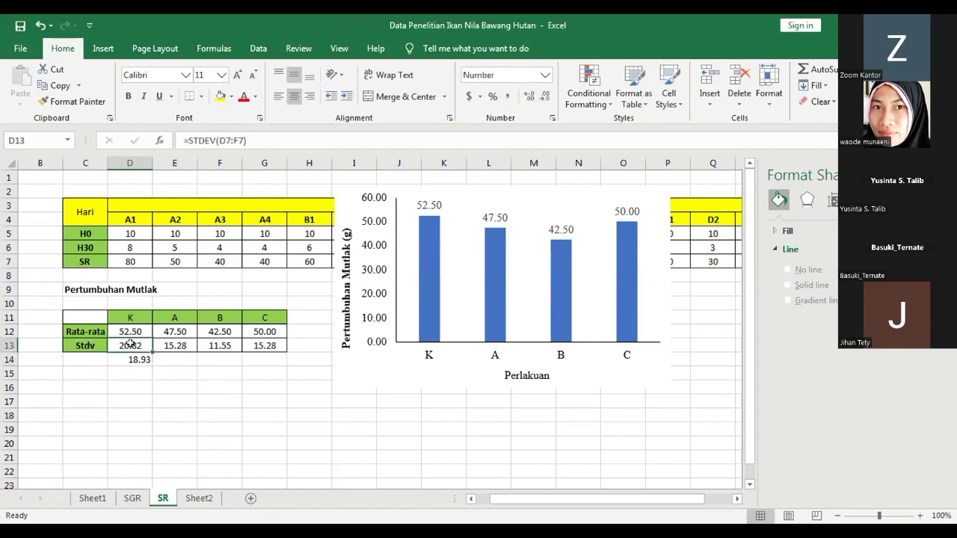
left_click(130, 355)
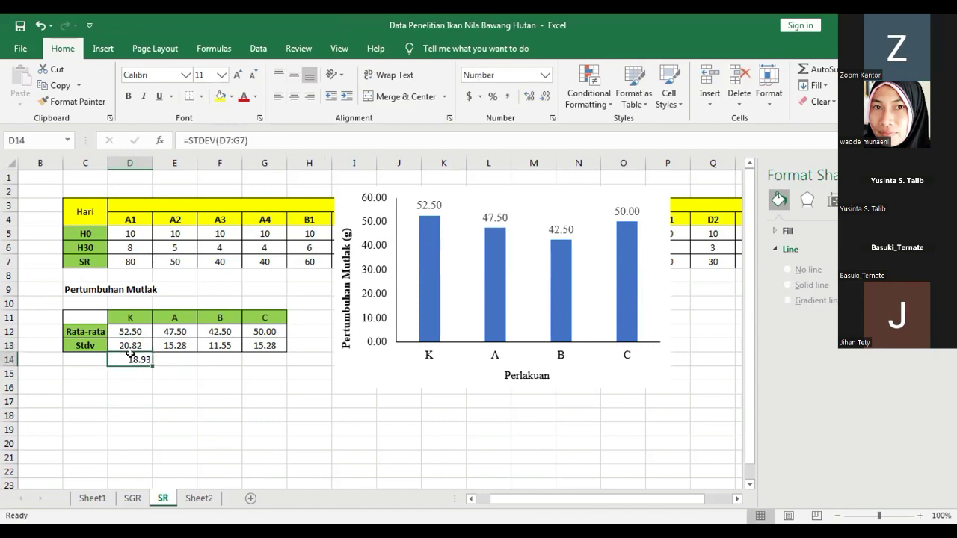
left_click(131, 340)
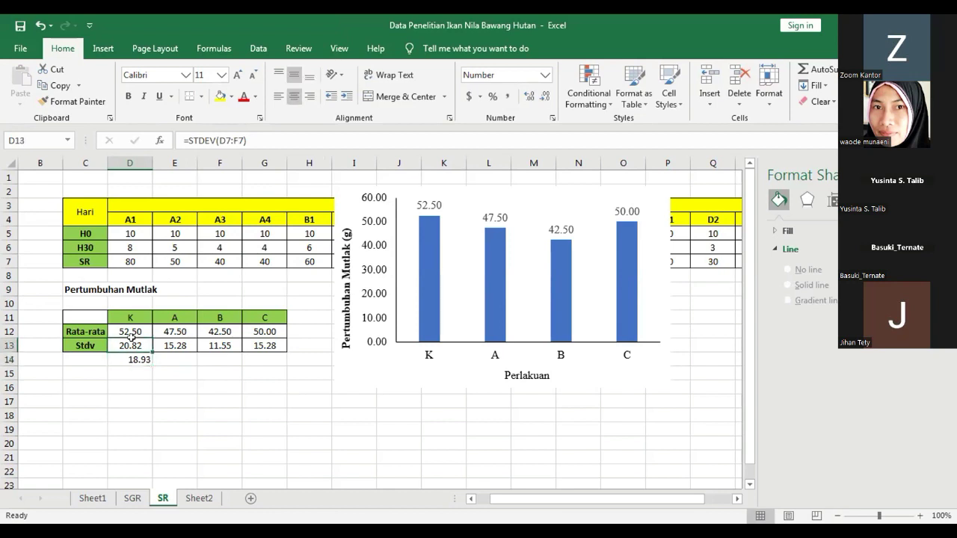
left_click(132, 356)
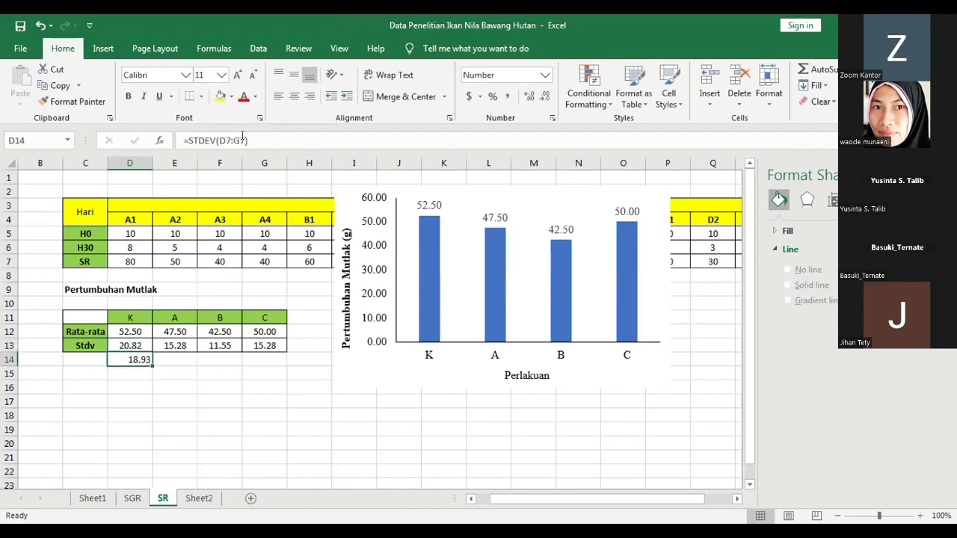
left_click(243, 134)
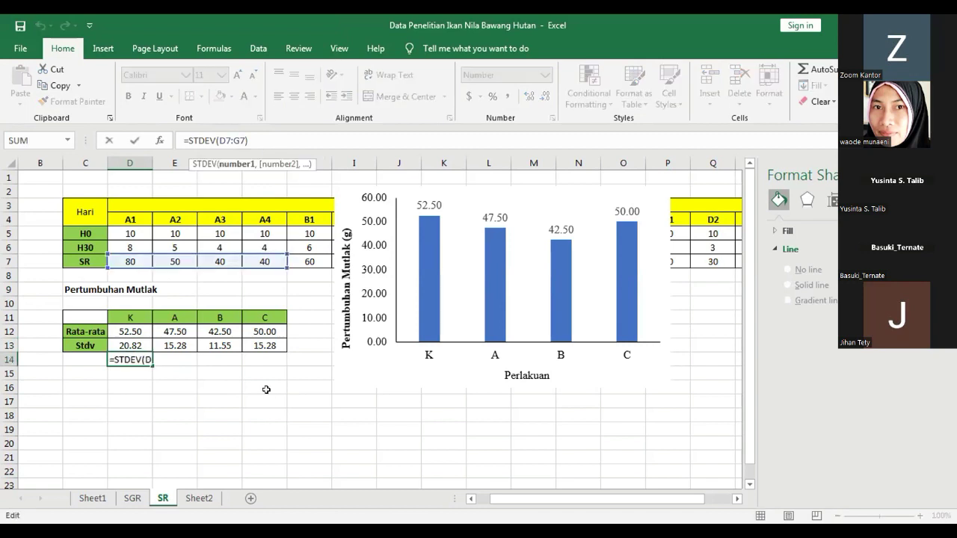
left_click(137, 339)
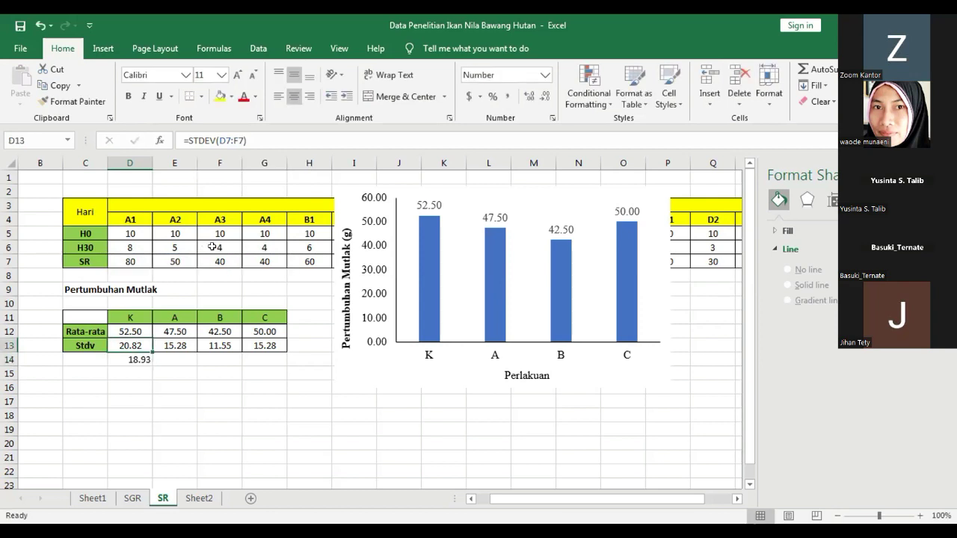
left_click(131, 359)
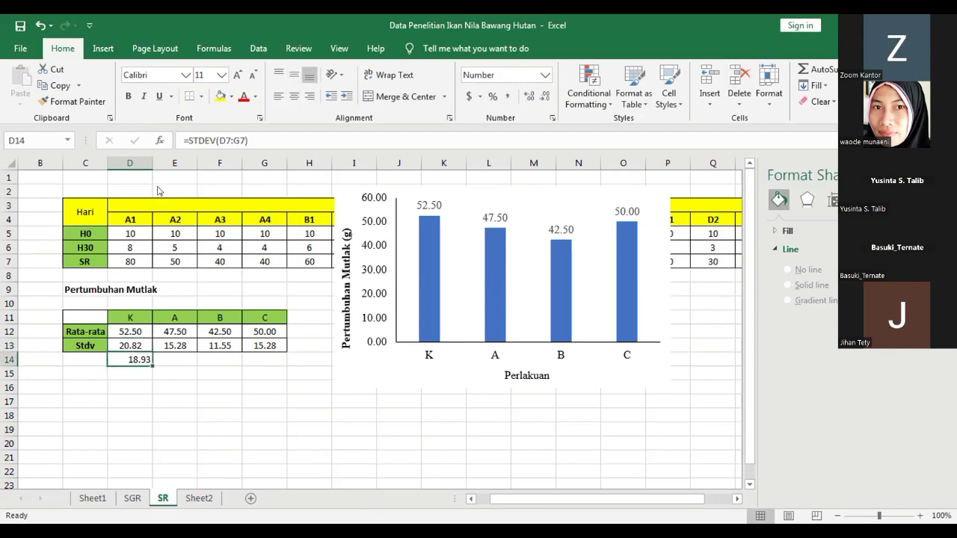
left_click(137, 259)
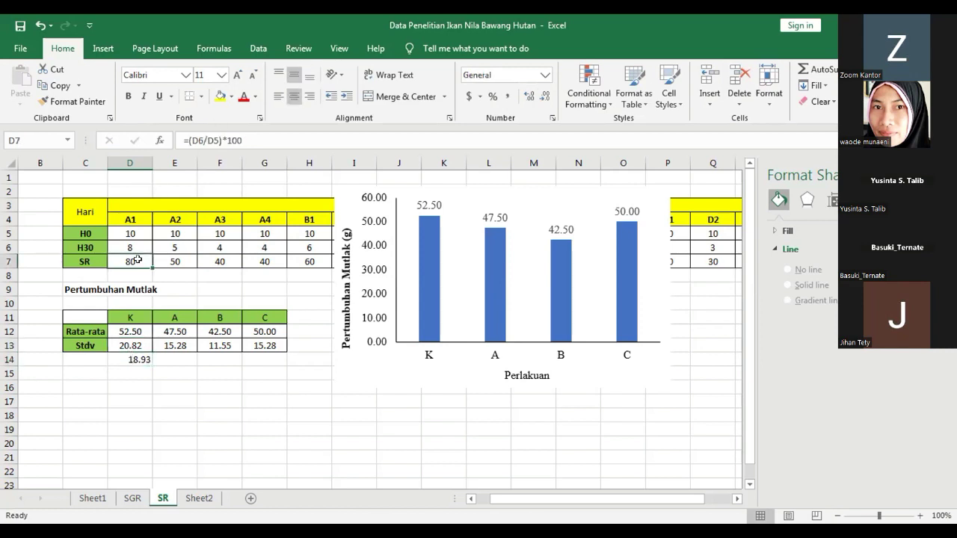
left_click(131, 357)
left_click(131, 345)
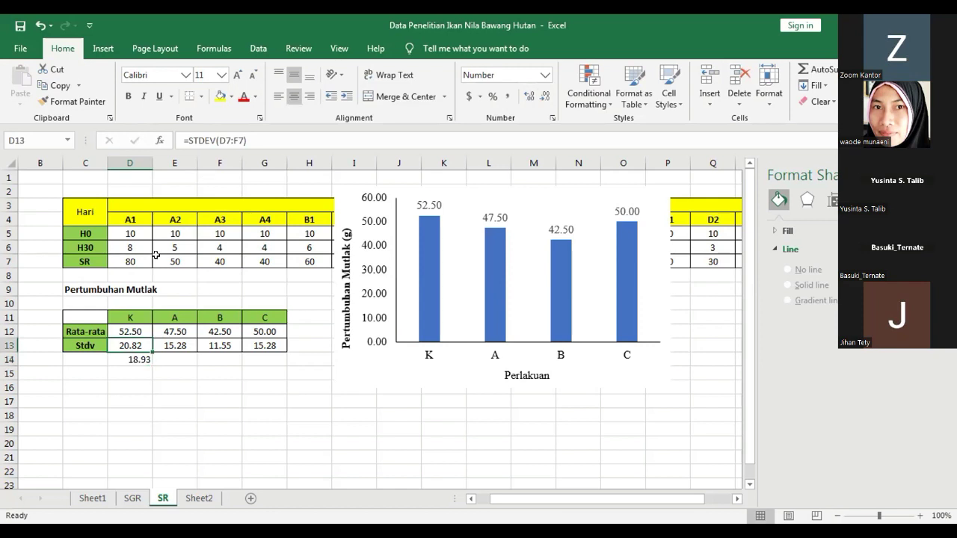
Shorten the STDEV range in D14 to D7:F7 to match the formula in D13.
left_click(138, 358)
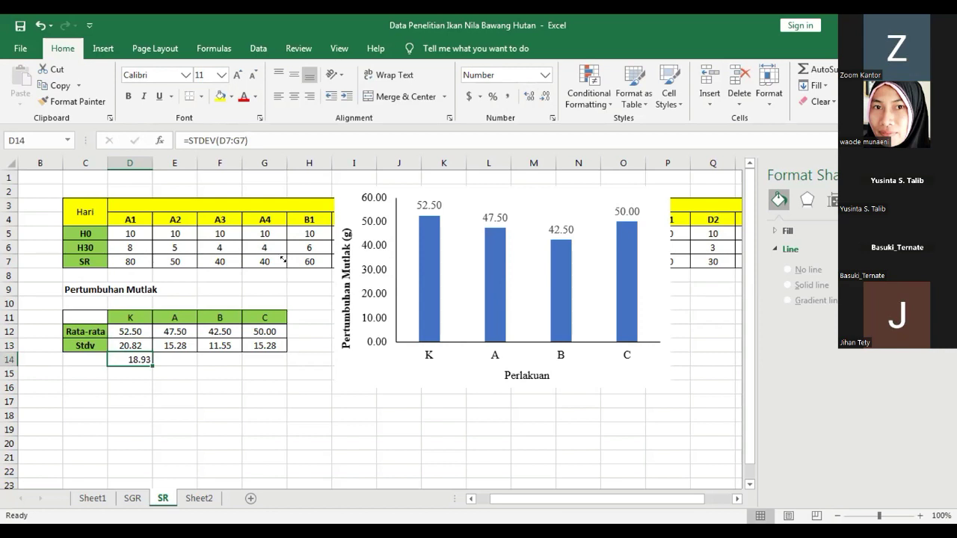
key("F2")
left_click_drag(245, 271, 245, 268)
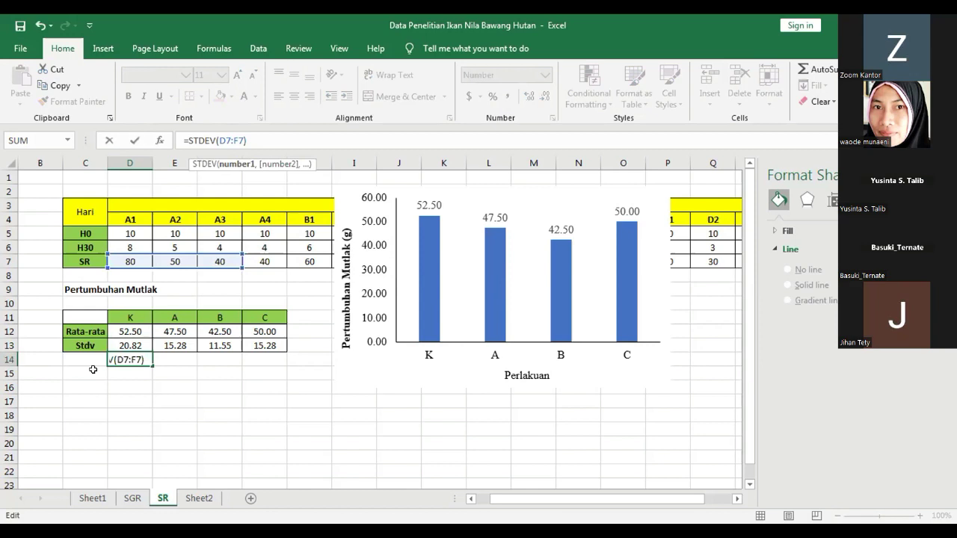
key("Return")
left_click(127, 356)
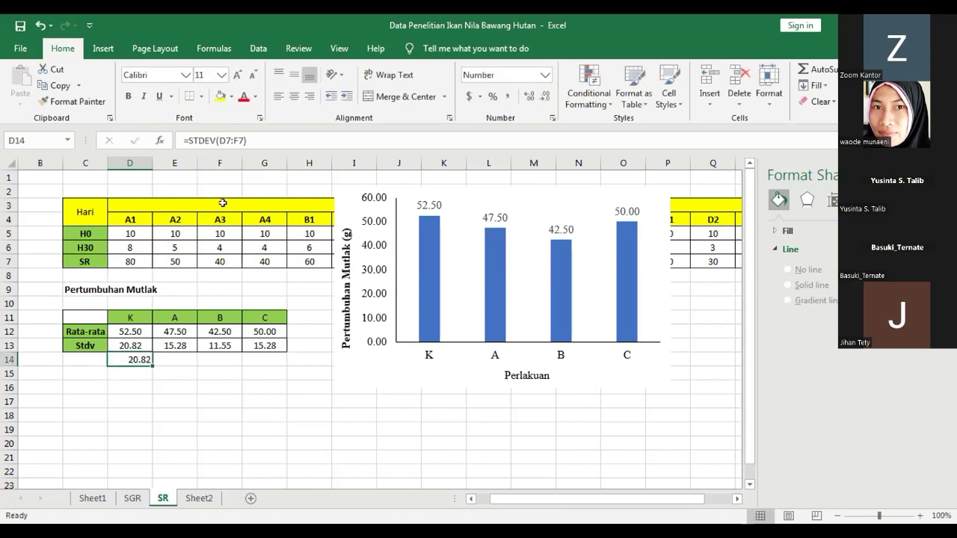
left_click(220, 399)
left_click(133, 359)
left_click(158, 383)
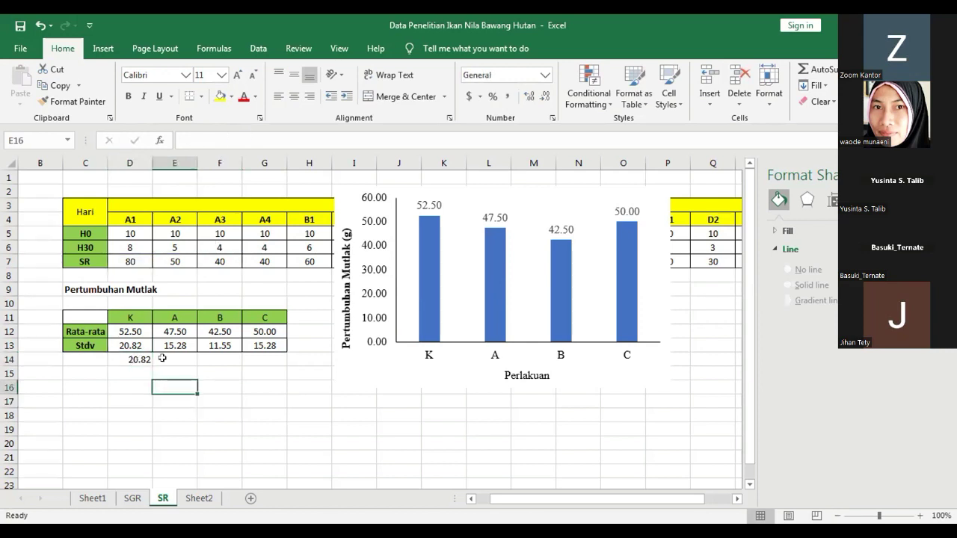
Compare D14 with the Stdv value above it and clear the test formula from D14.
left_click(136, 359)
key("Up")
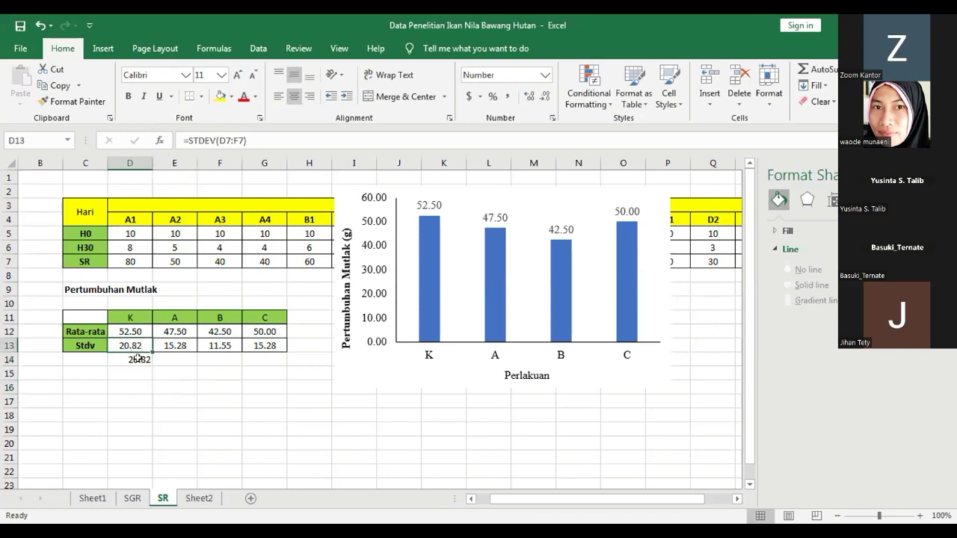
left_click(139, 359)
key("BackSpace")
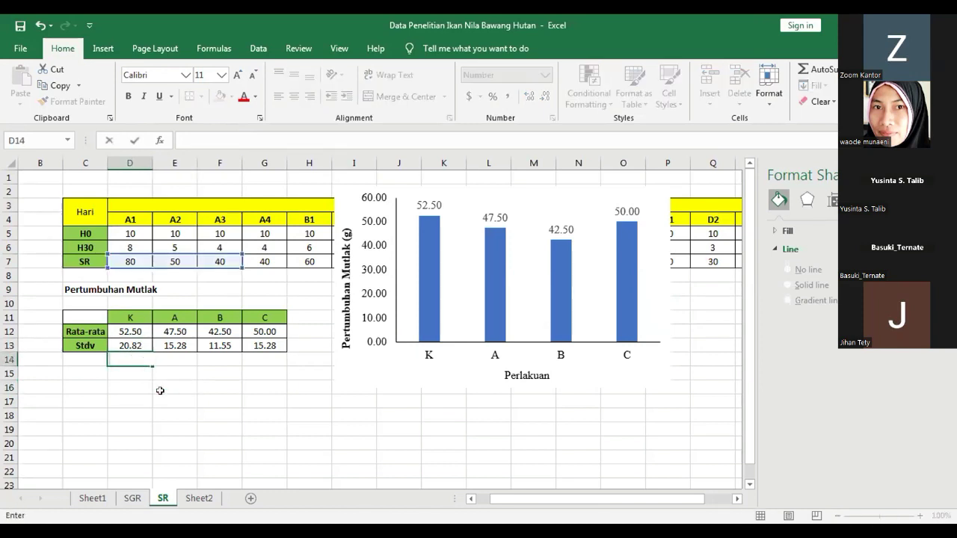
left_click(174, 386)
Check the average formula for treatment K in D12 against its SR values in row 7.
left_click(129, 331)
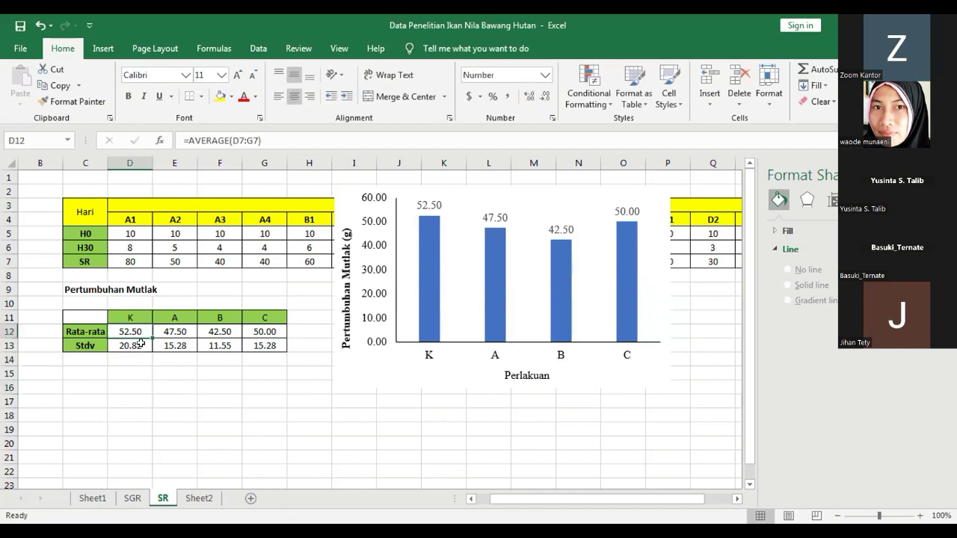
left_click_drag(133, 256, 206, 256)
left_click(235, 416)
left_click(196, 401)
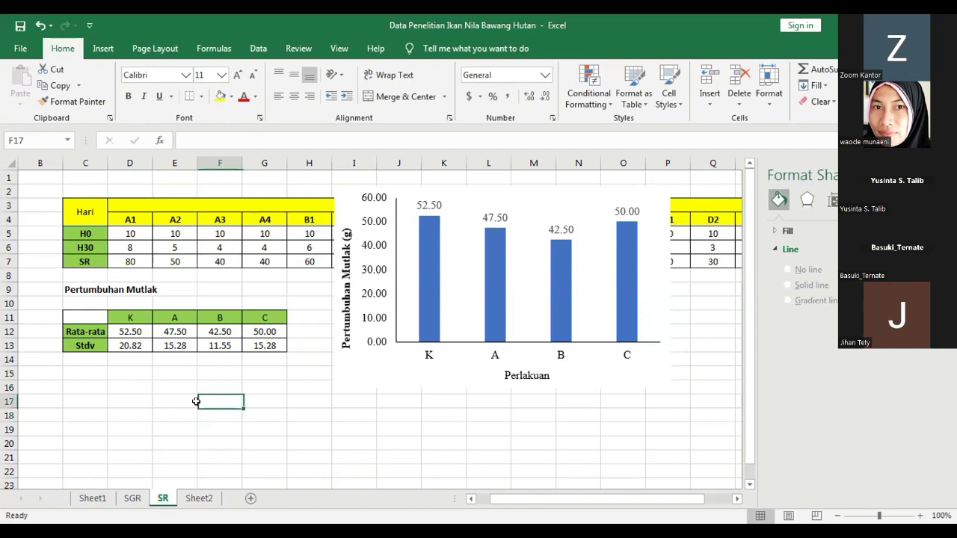
left_click(177, 360)
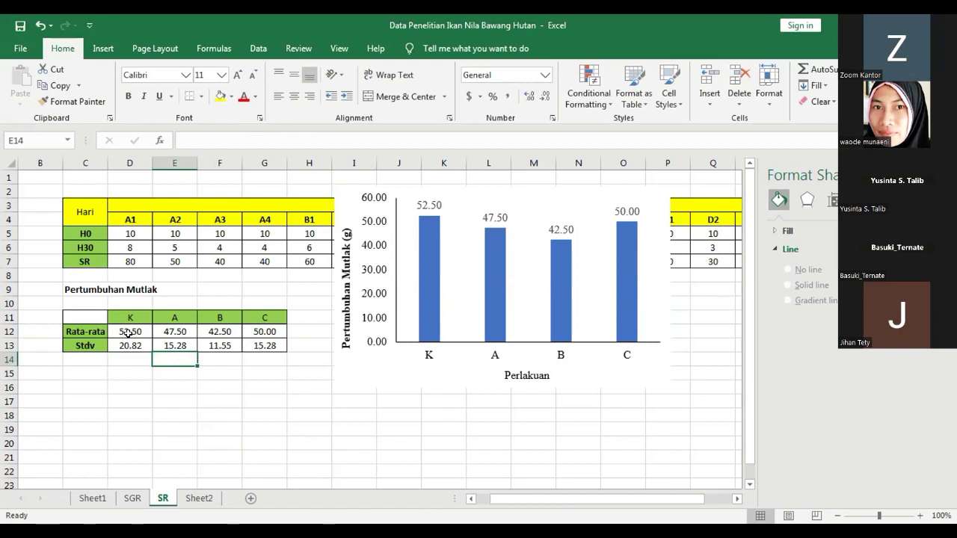
left_click(147, 400)
left_click(224, 368)
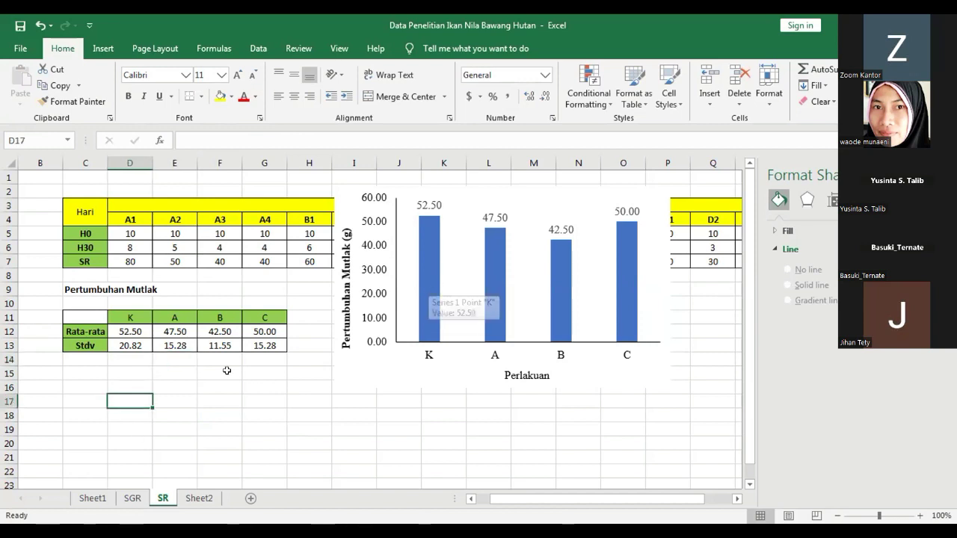
left_click(501, 315)
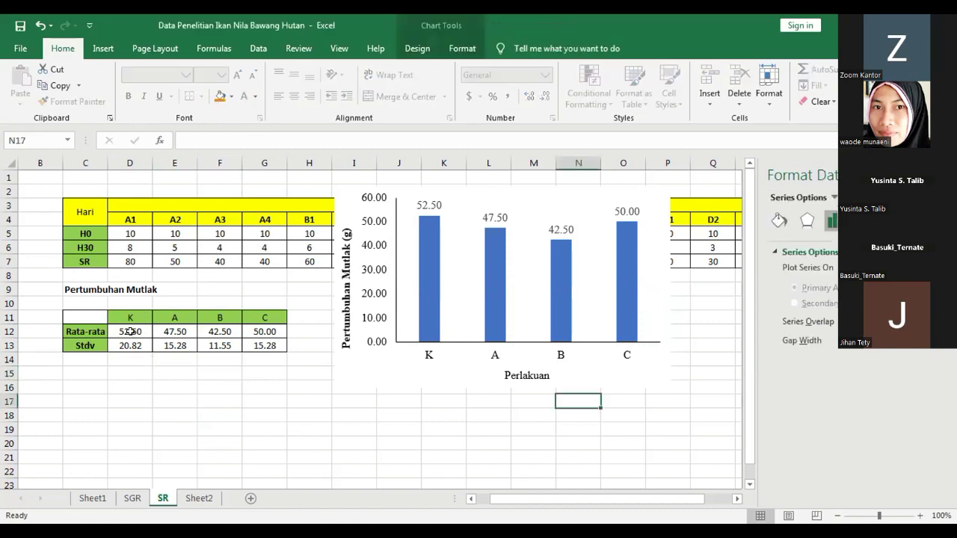
key("Escape")
left_click(174, 359)
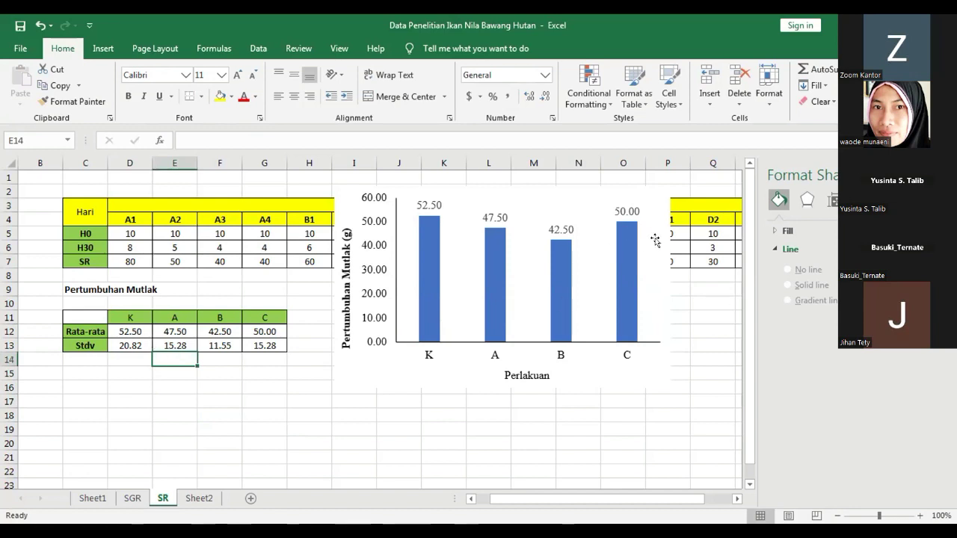
left_click(690, 194)
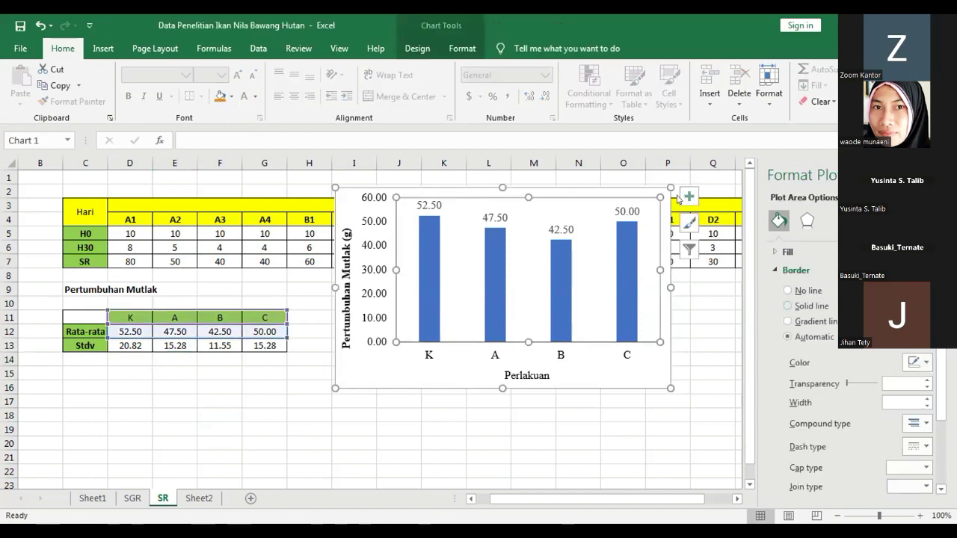
left_click(690, 194)
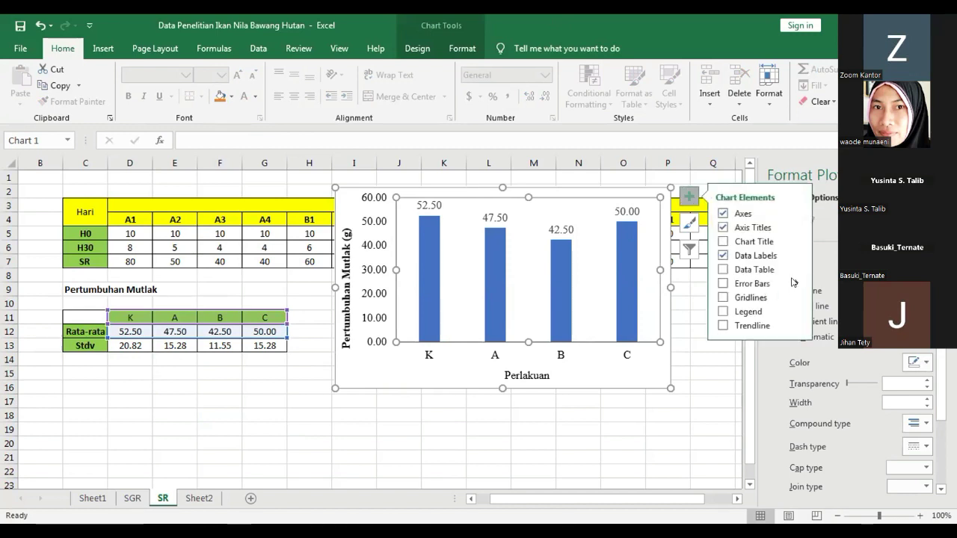
mouse_move(794, 282)
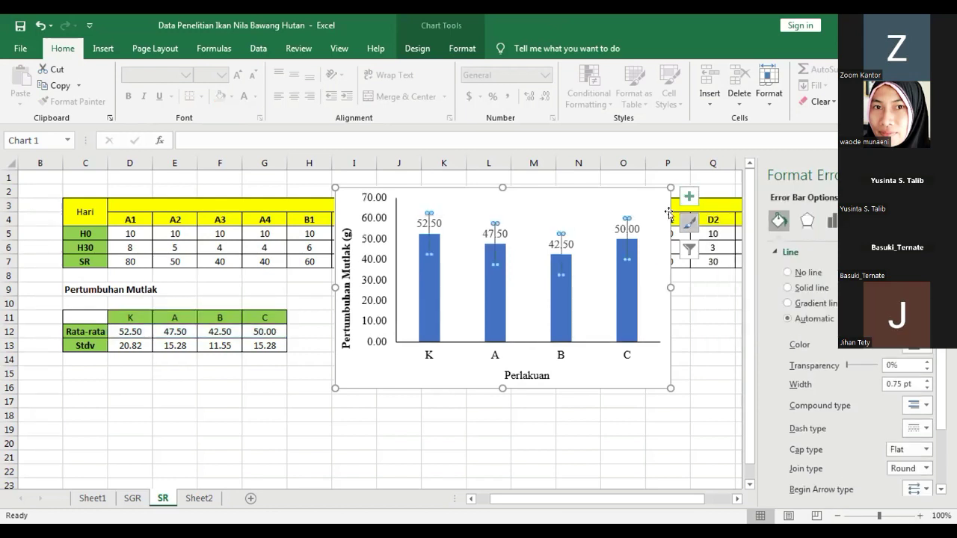
left_click(689, 197)
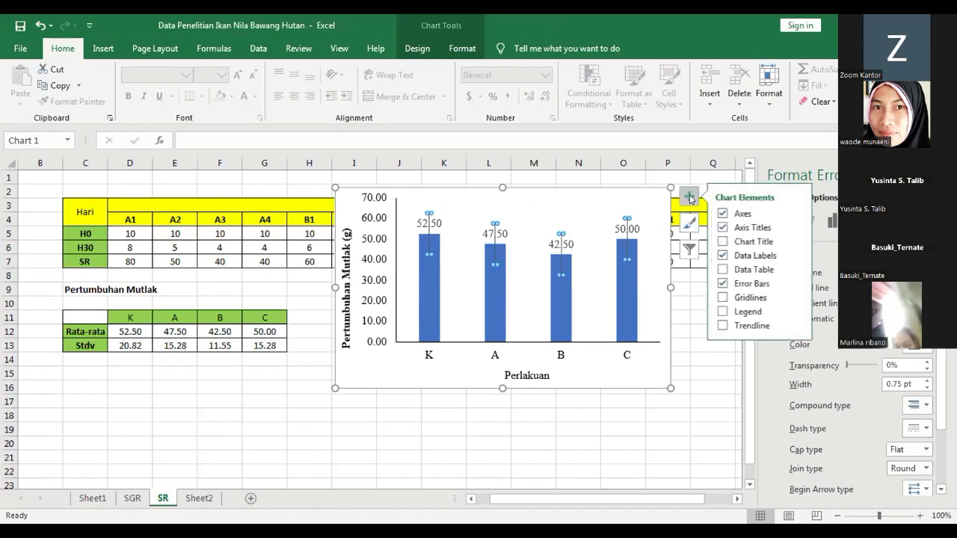
left_click(774, 287)
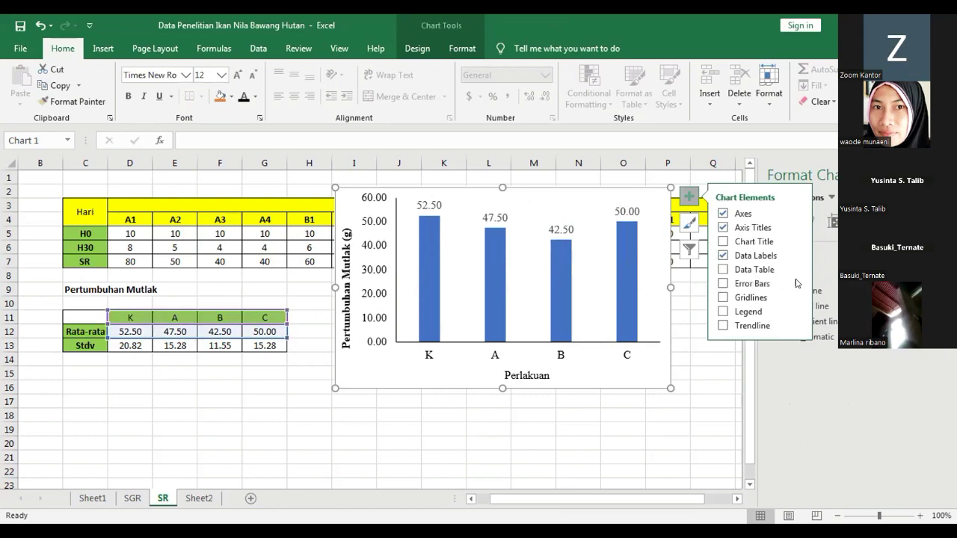
Add error bars to the columns of the SR chart using the more-options variant.
left_click(797, 283)
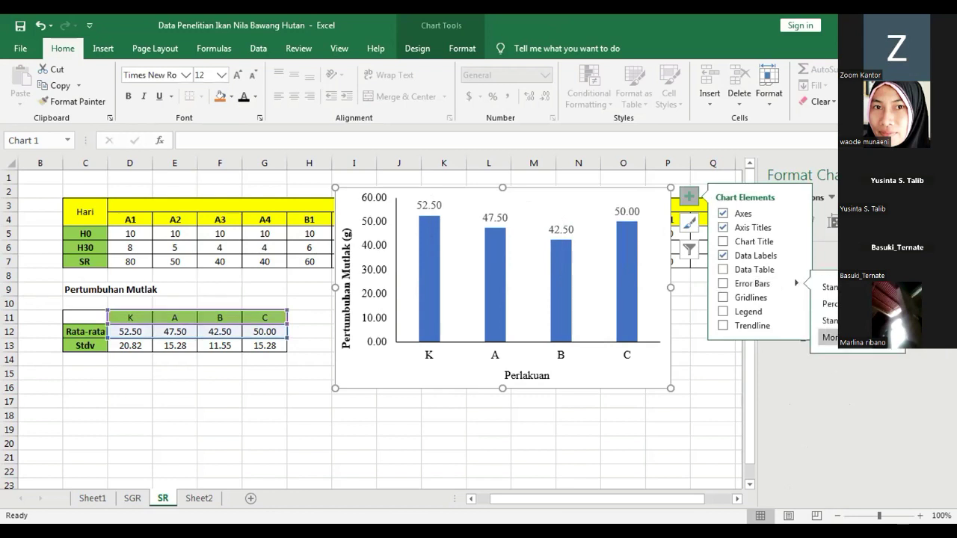
left_click(829, 337)
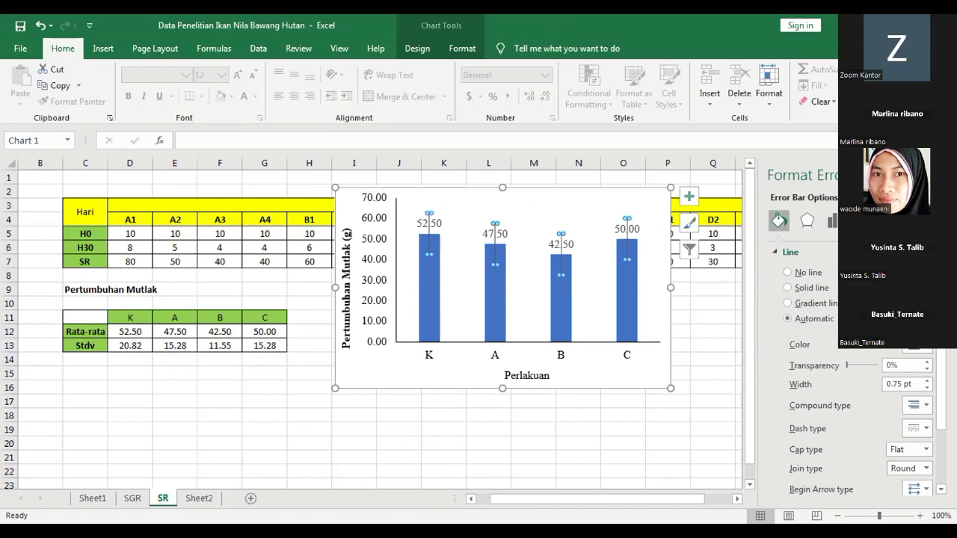
left_click(694, 290)
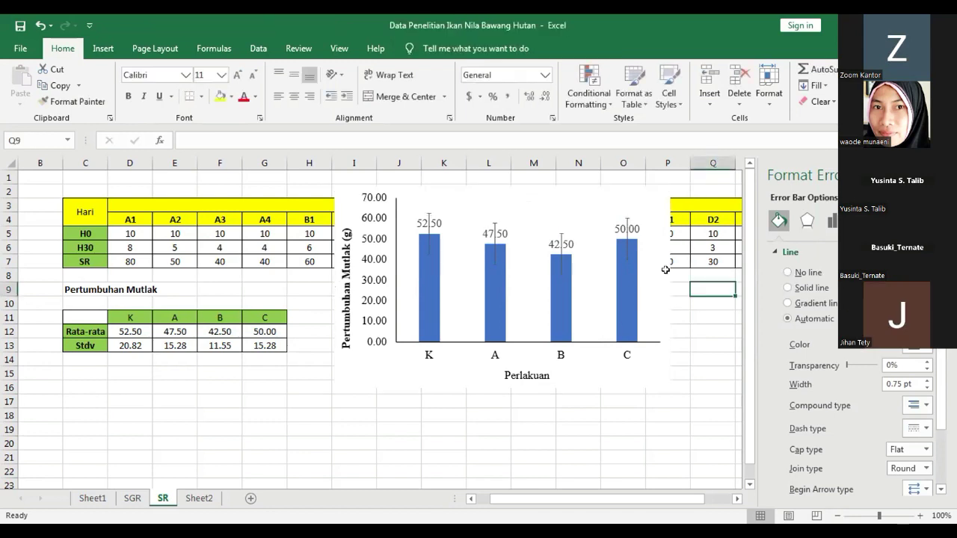
Open the vertical error bar settings of the chart and bring the Error Amount options into view.
left_click(688, 197)
left_click(688, 197)
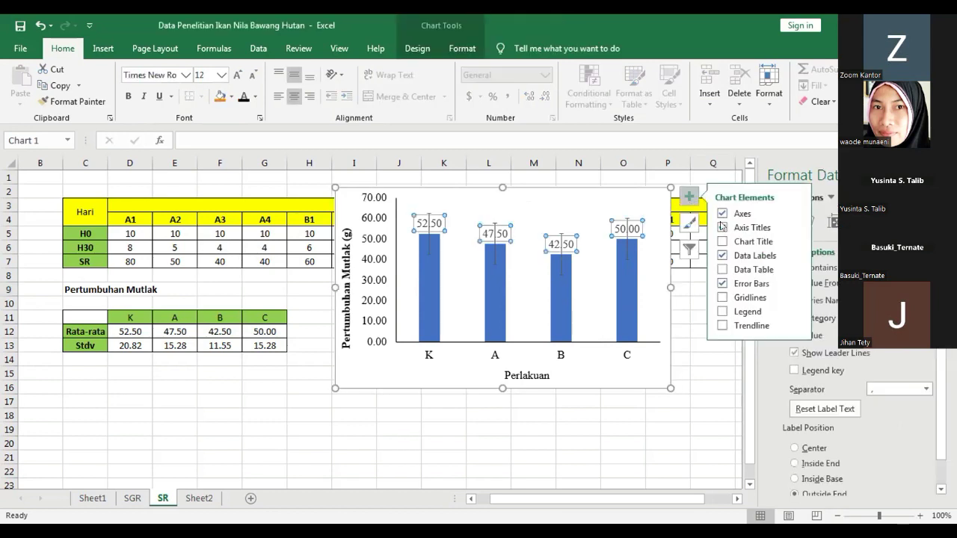
left_click(796, 283)
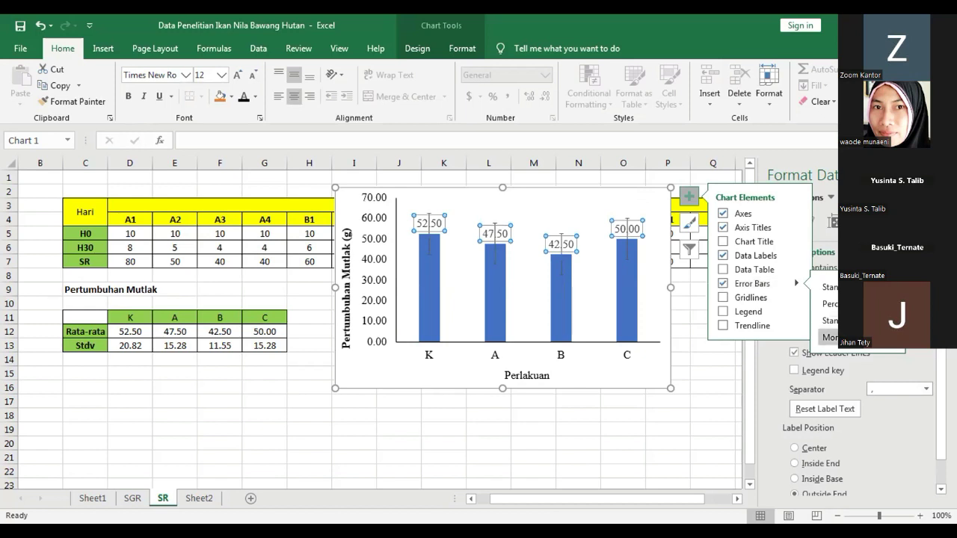
left_click(829, 337)
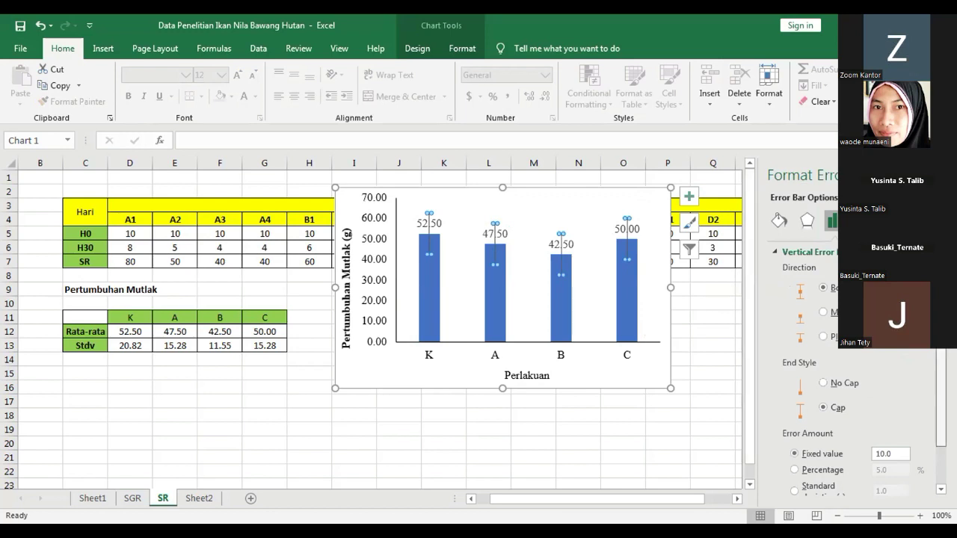
scroll(939, 371, "down", 2)
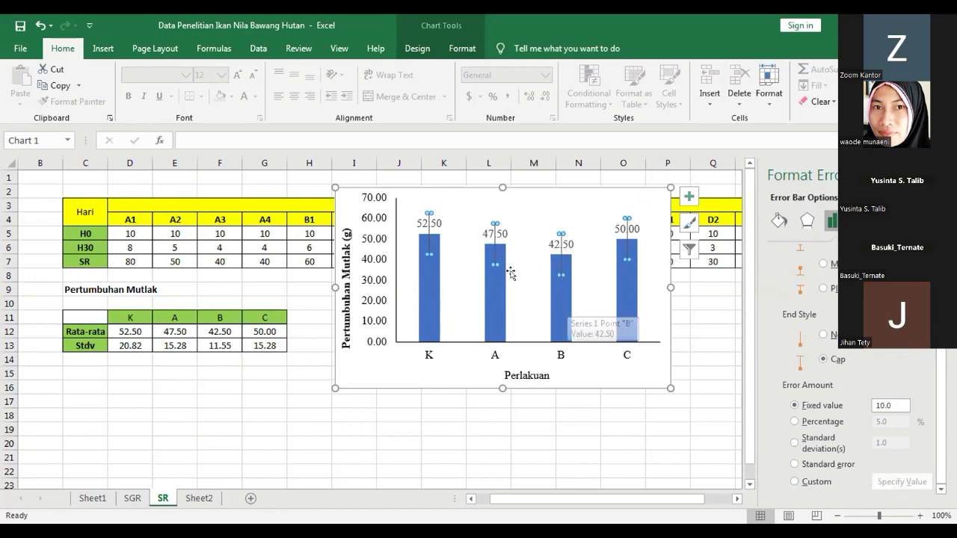
Reopen the error bar settings, choose Custom as the error amount, and move its value dialog clear of the Stdv row.
left_click(486, 290)
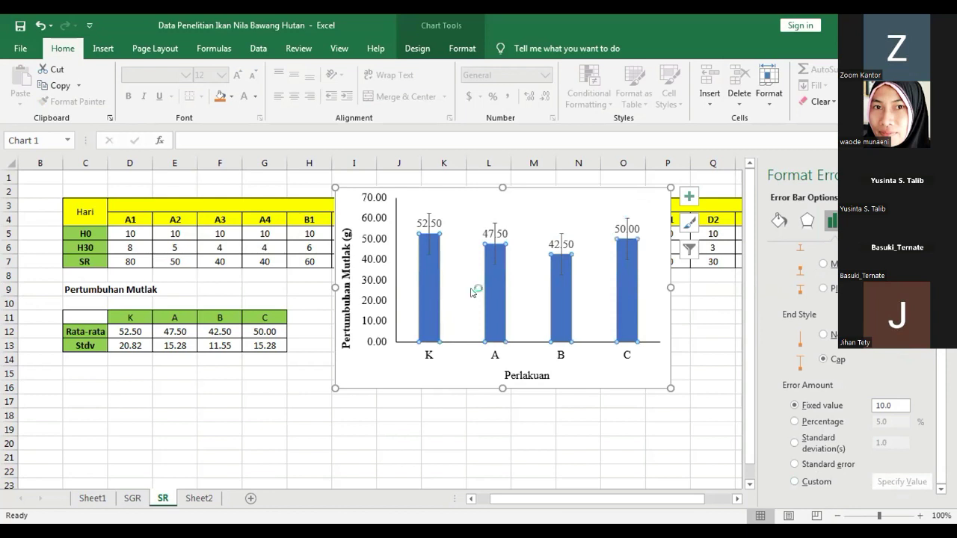
left_click(492, 228)
left_click(492, 229)
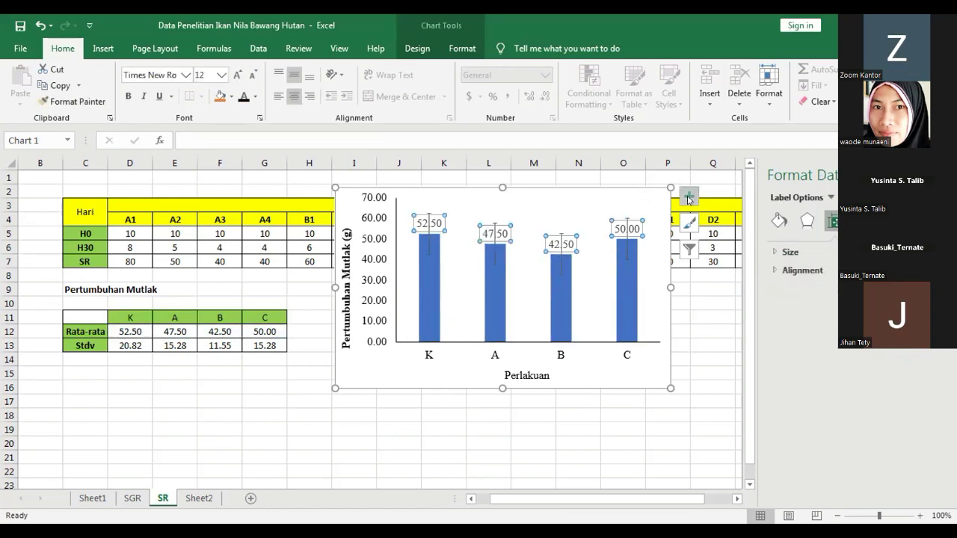
left_click(689, 198)
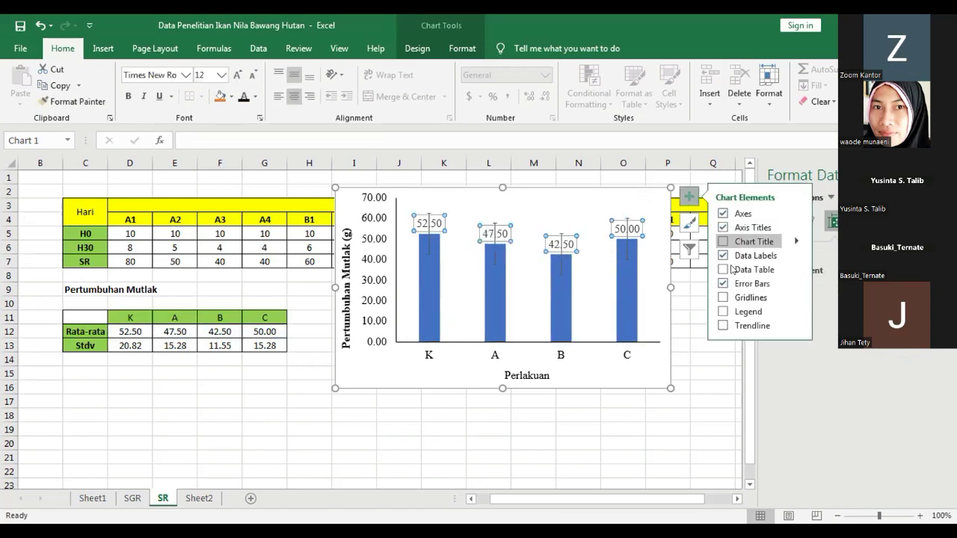
left_click(796, 284)
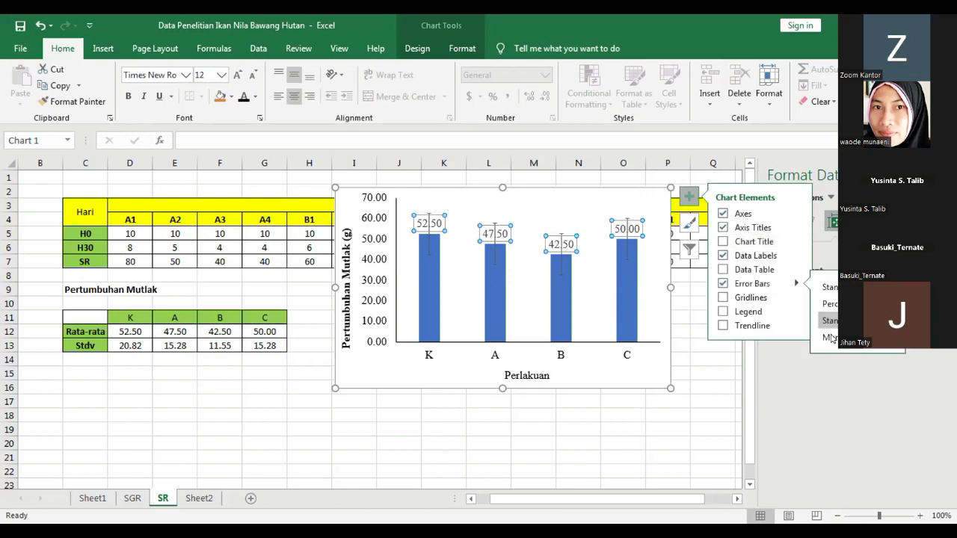
left_click(830, 337)
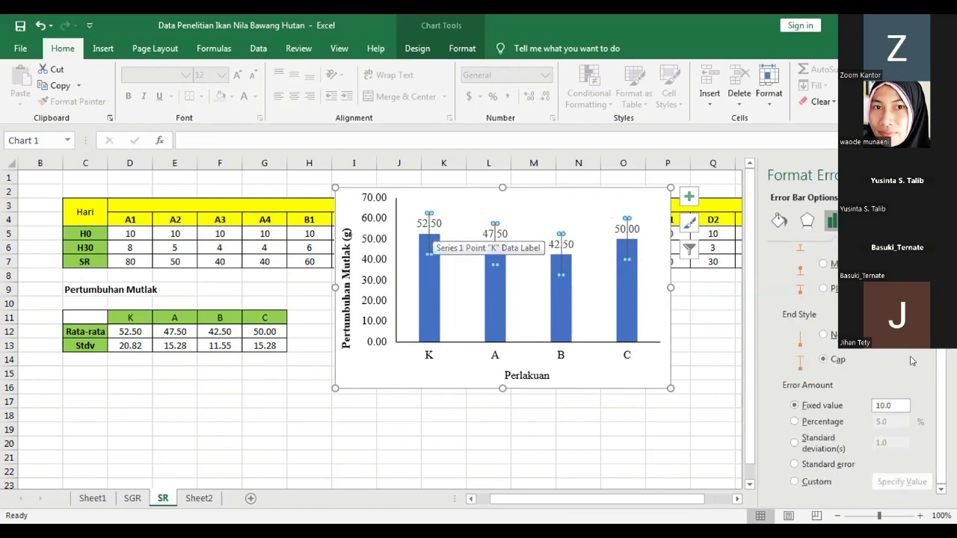
left_click(816, 482)
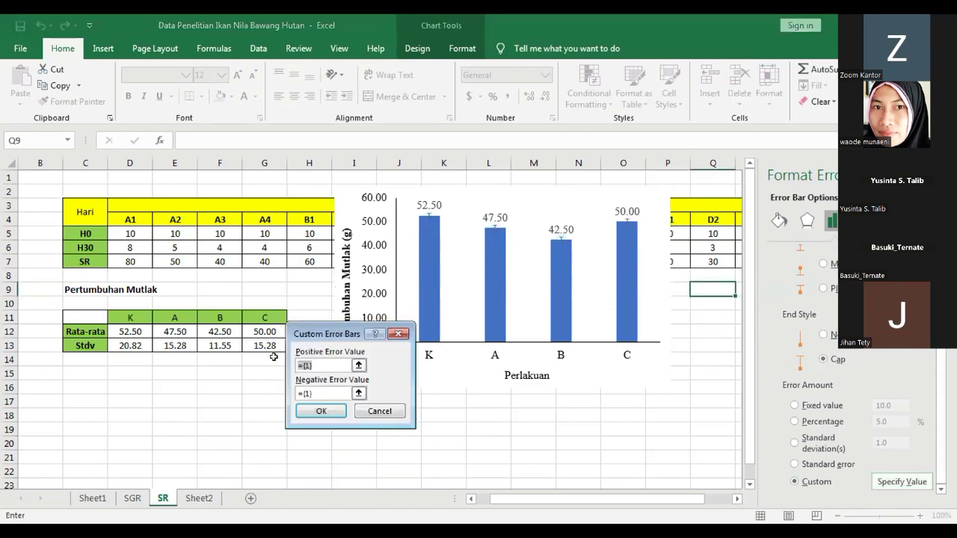
left_click_drag(329, 334, 353, 293)
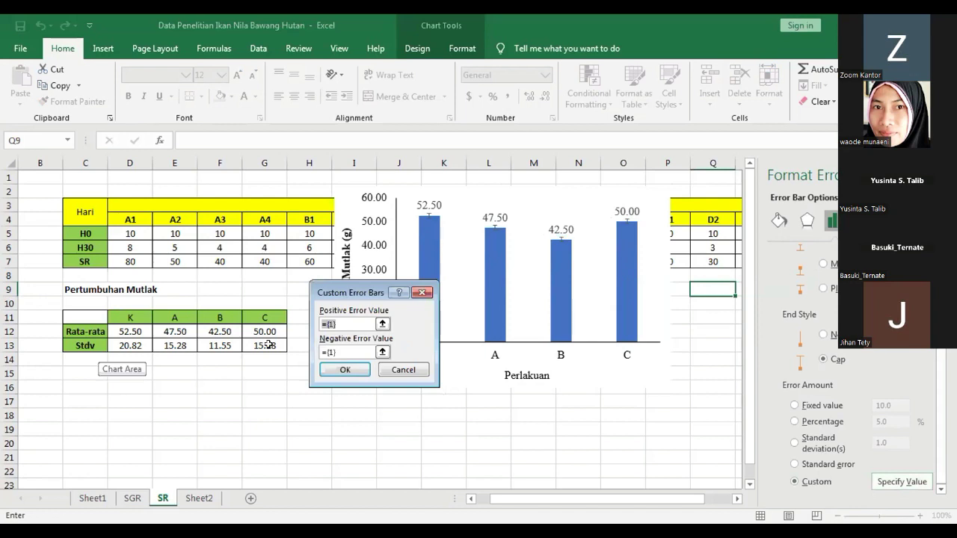
Try to enter the Stdv range D13:G13 as the positive error value.
left_click(364, 327)
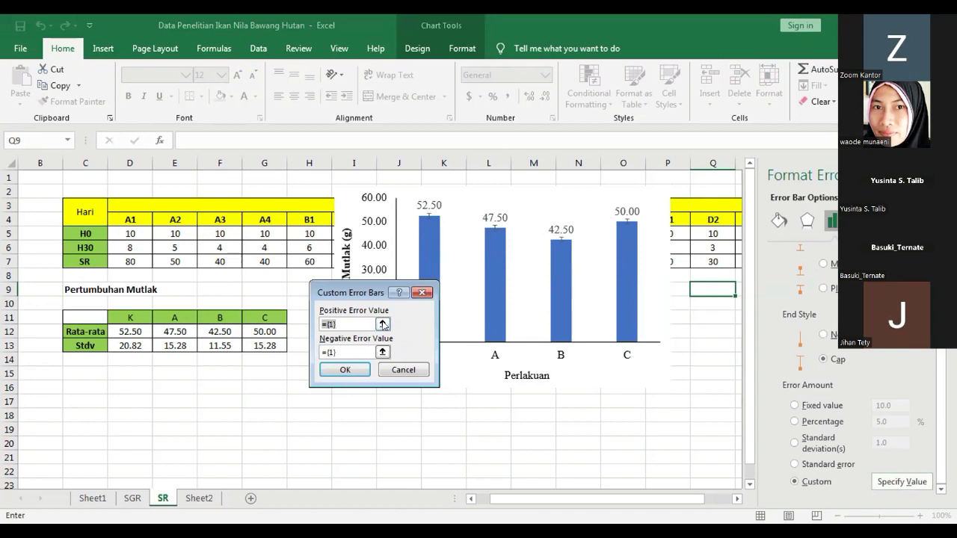
left_click(383, 324)
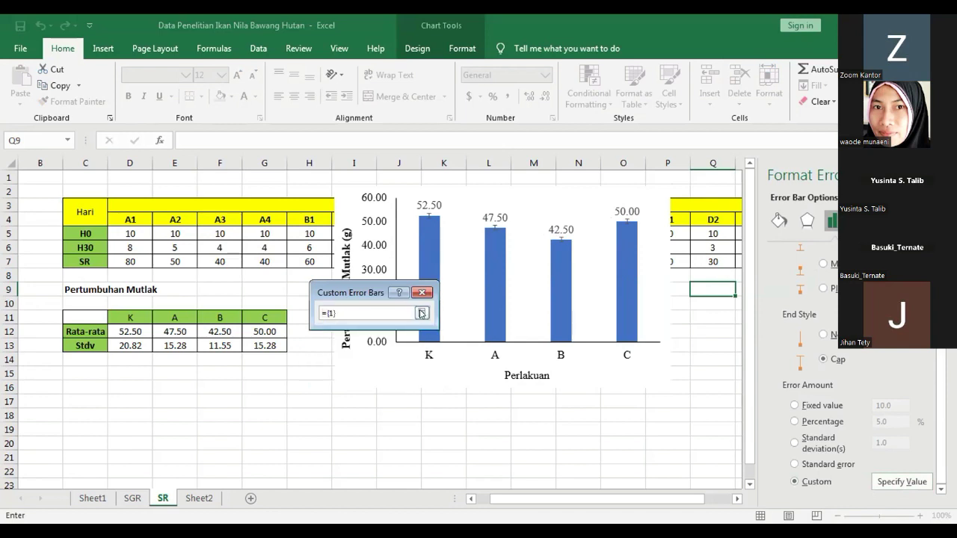
key("Return")
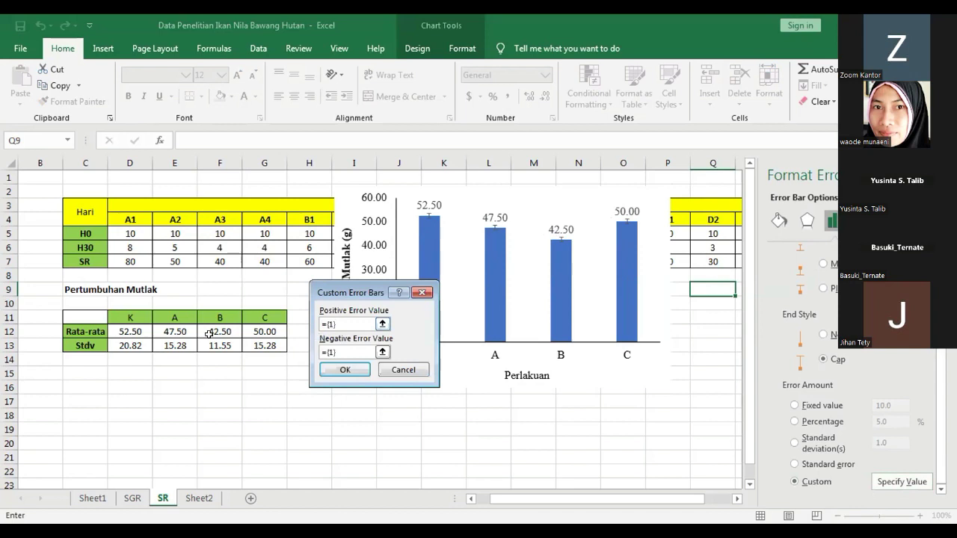
left_click(131, 344)
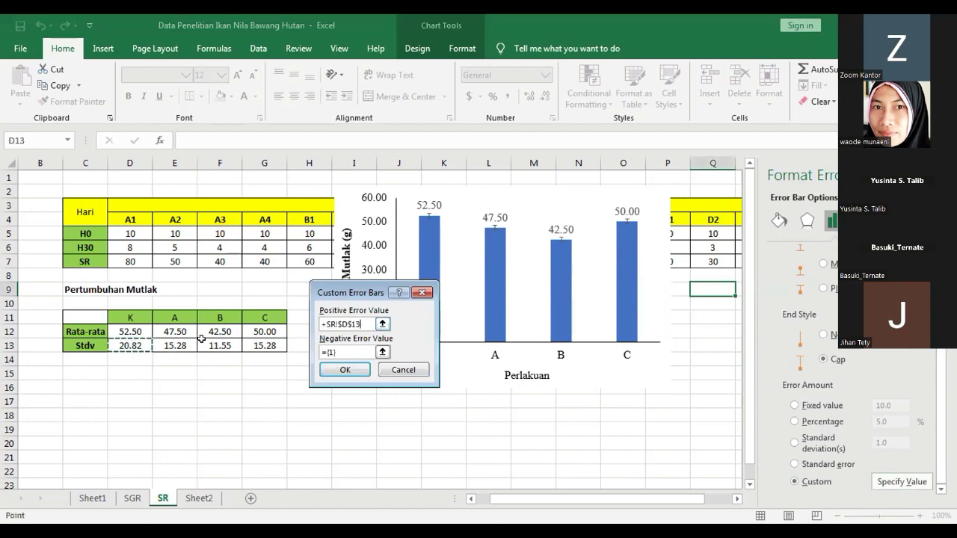
left_click_drag(257, 343, 121, 341)
Set the negative error value to the Stdv range D13:G13 and try to apply the custom error bars.
left_click(131, 344)
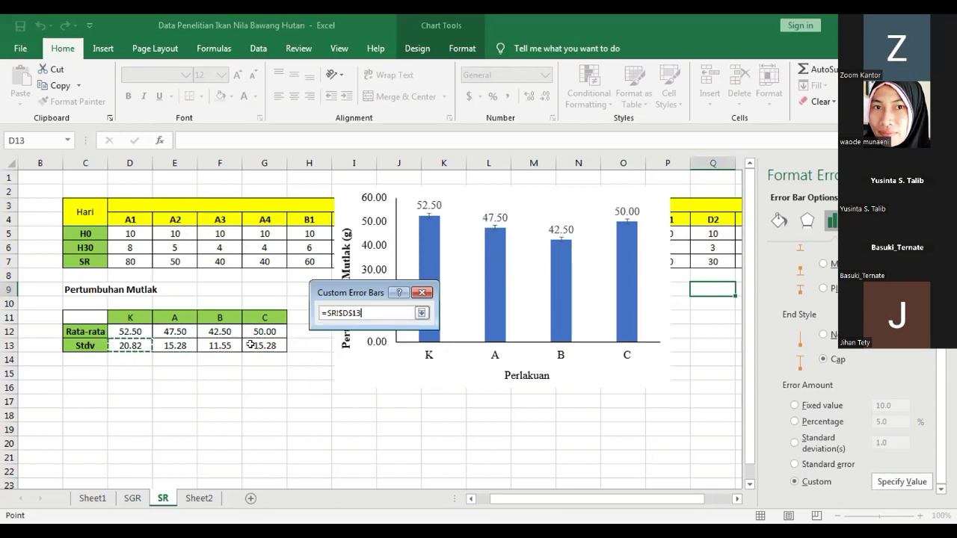
left_click_drag(250, 344, 276, 341)
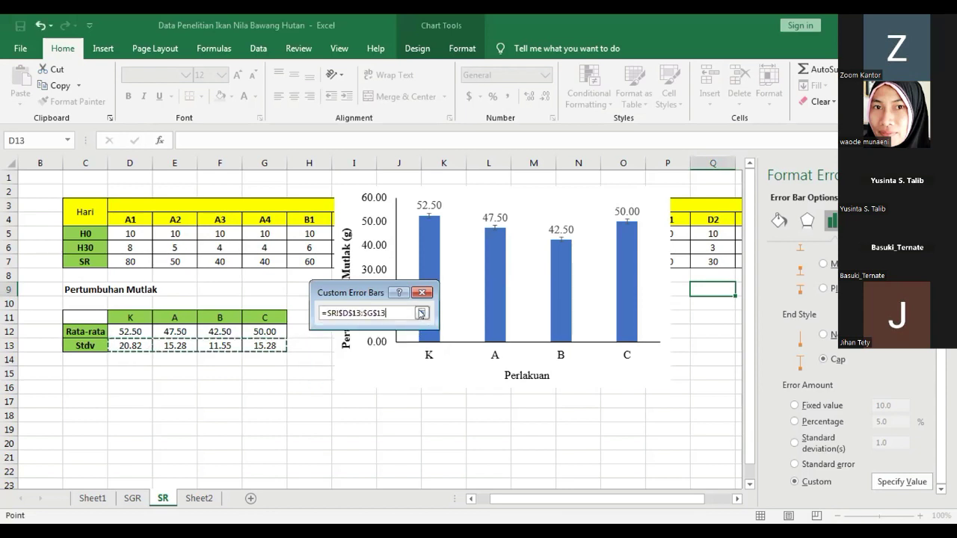
key("Return")
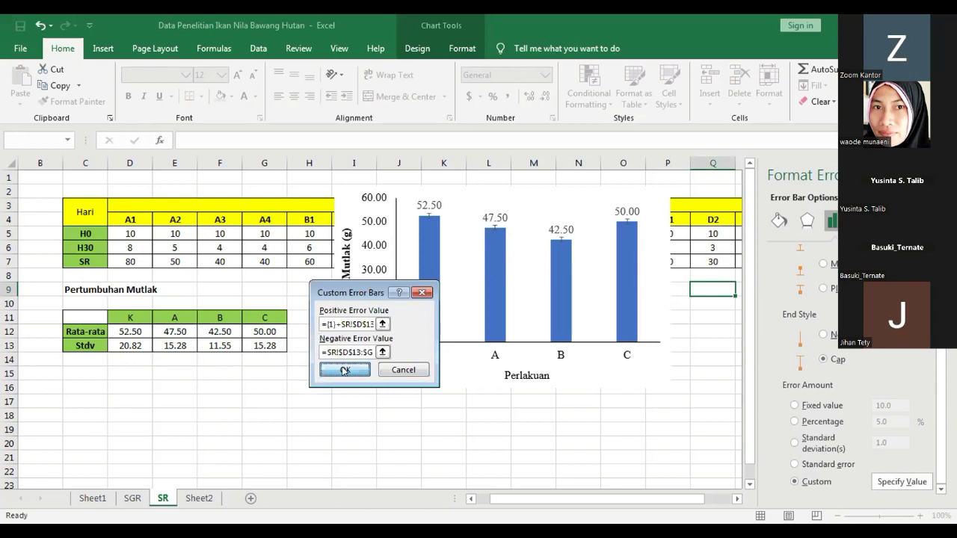
left_click(345, 369)
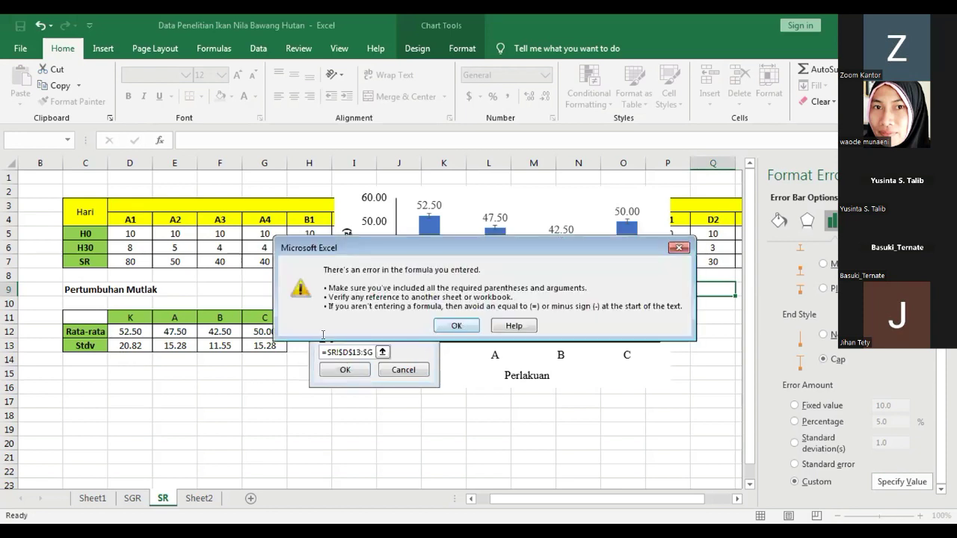
key("Return")
Try to correct the positive error value by deleting the leftover {1}+ before the range, and apply it.
left_click(341, 323)
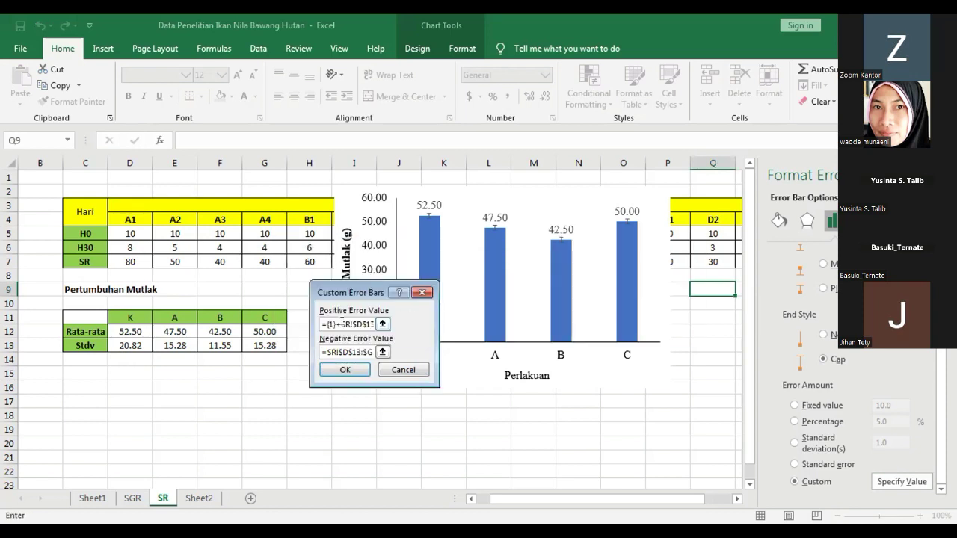
key("BackSpace")
key("BackSpace")
key("BackSpace")
key("BackSpace")
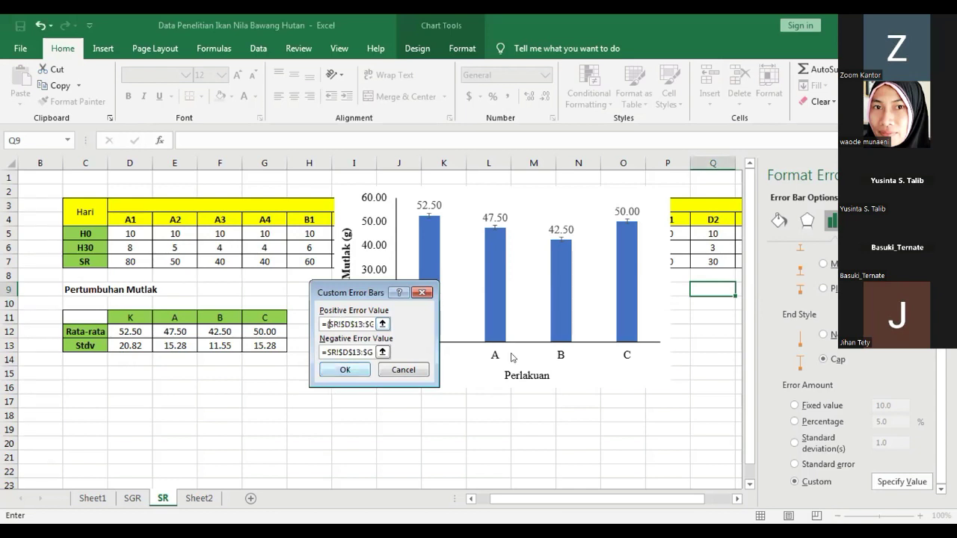
left_click(344, 370)
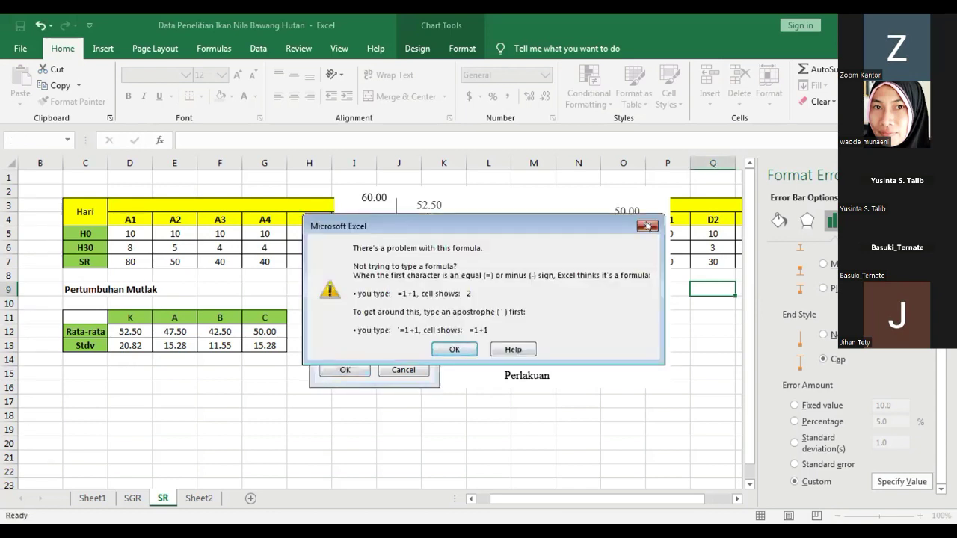
key("Return")
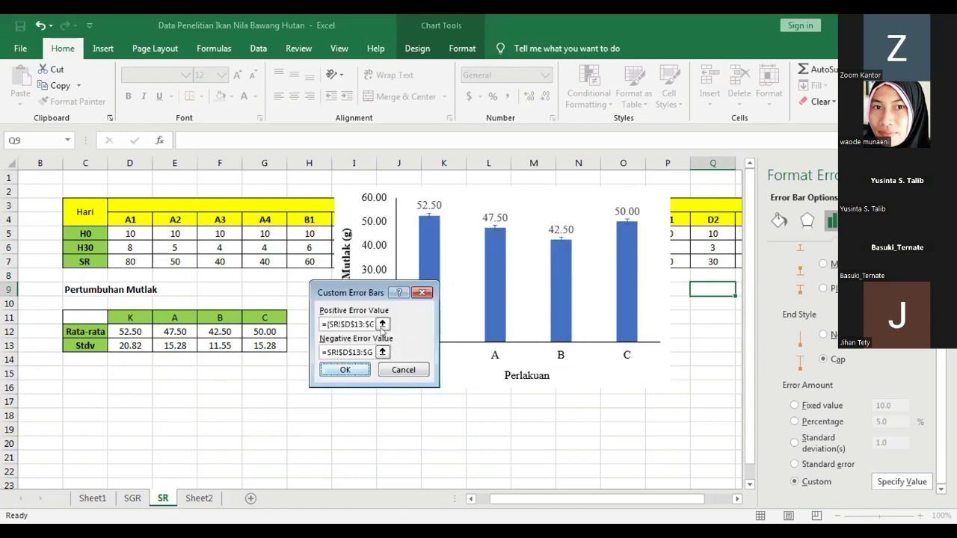
Replace the entire positive error value with a fresh selection of the Stdv range D13:G13.
left_click(340, 323)
left_click(104, 335)
left_click_drag(118, 342, 185, 338)
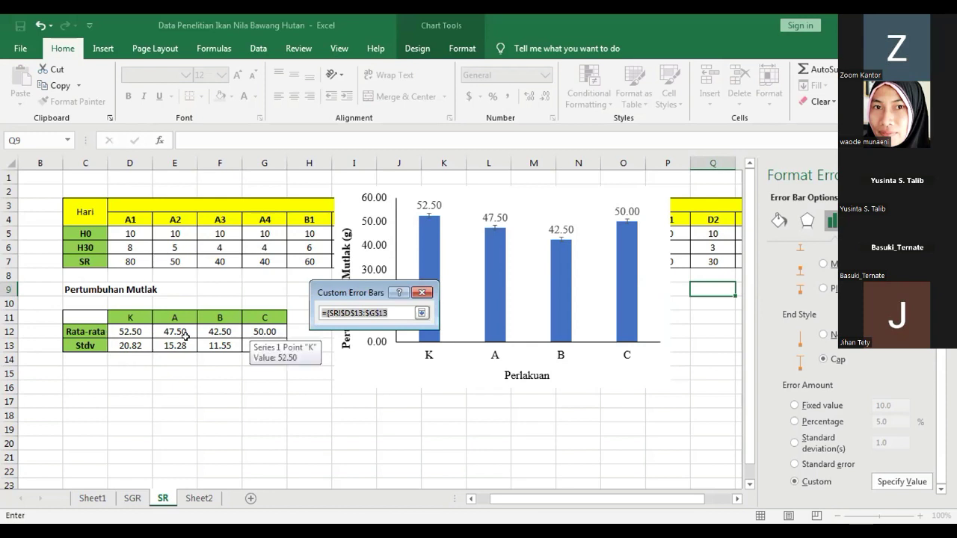
key("shift+Right")
key("shift+Right")
key("Return")
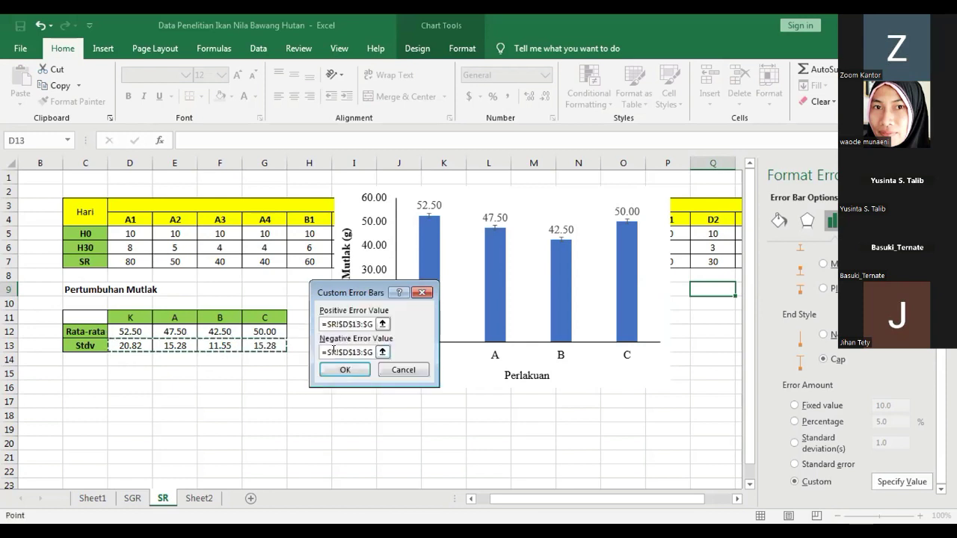
Try to reselect the Stdv range D13:G13 as the negative error value and apply the custom error bars.
left_click(382, 351)
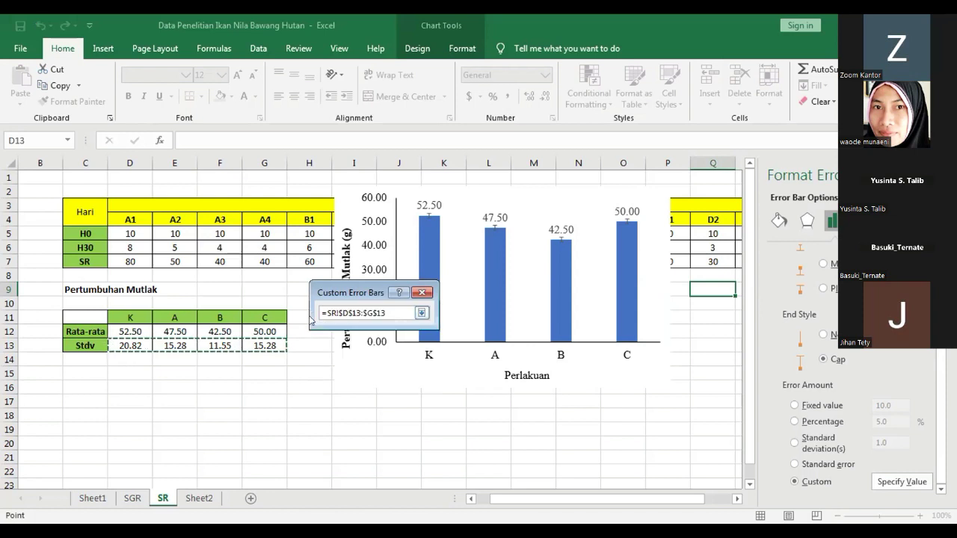
left_click(120, 345)
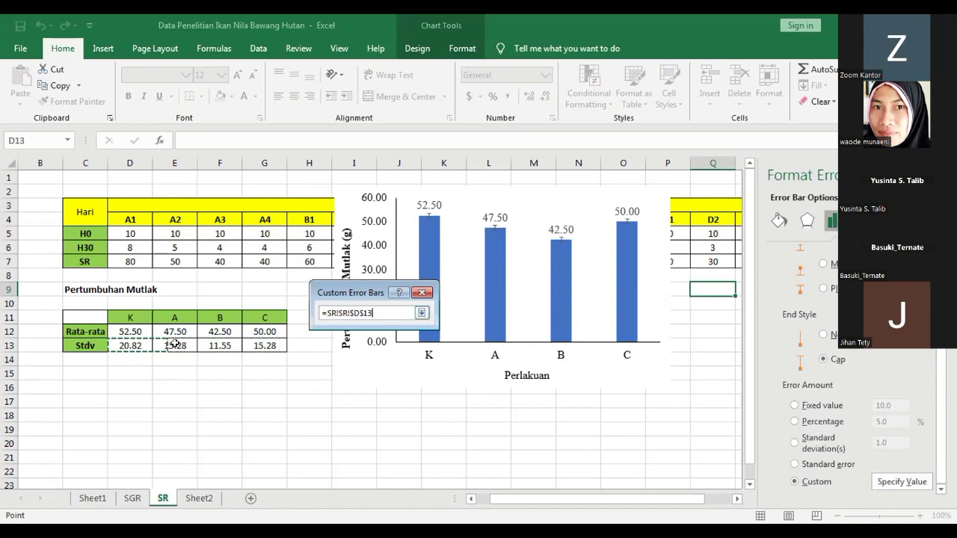
left_click_drag(175, 343, 271, 346)
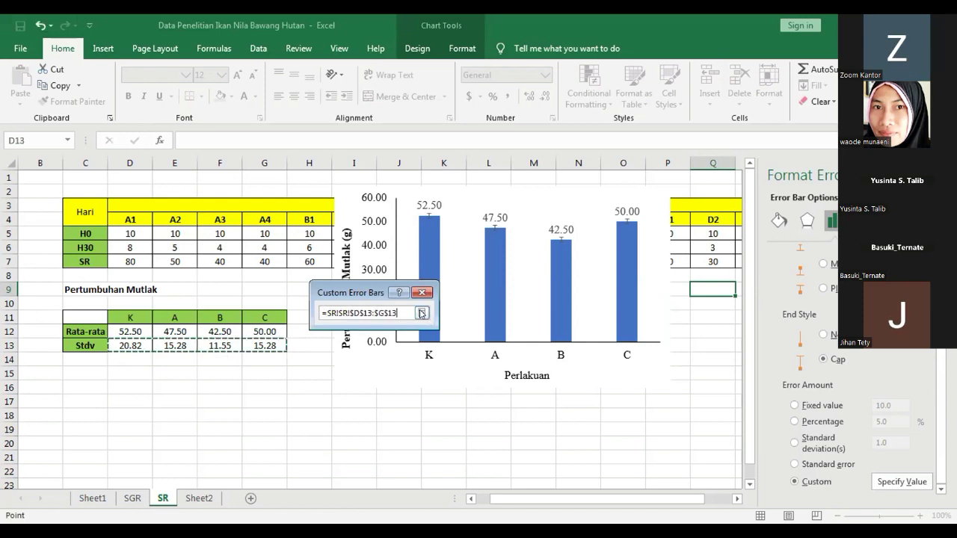
key("Return")
left_click(345, 369)
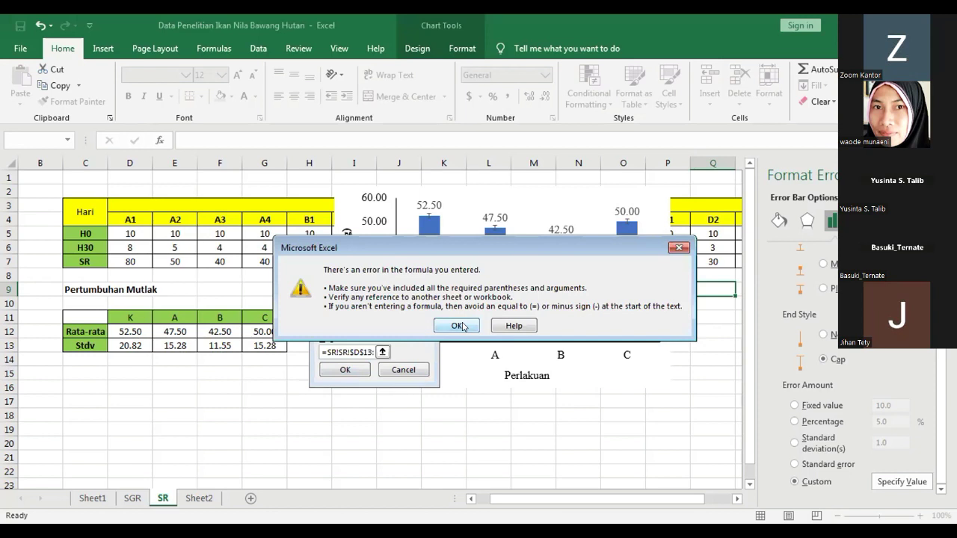
left_click(461, 326)
left_click(343, 369)
key("Return")
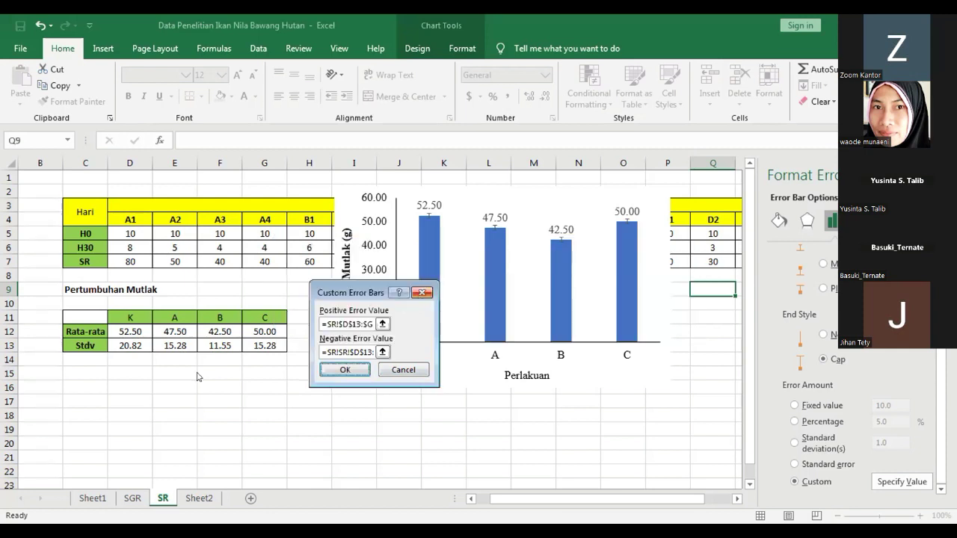
left_click(121, 343)
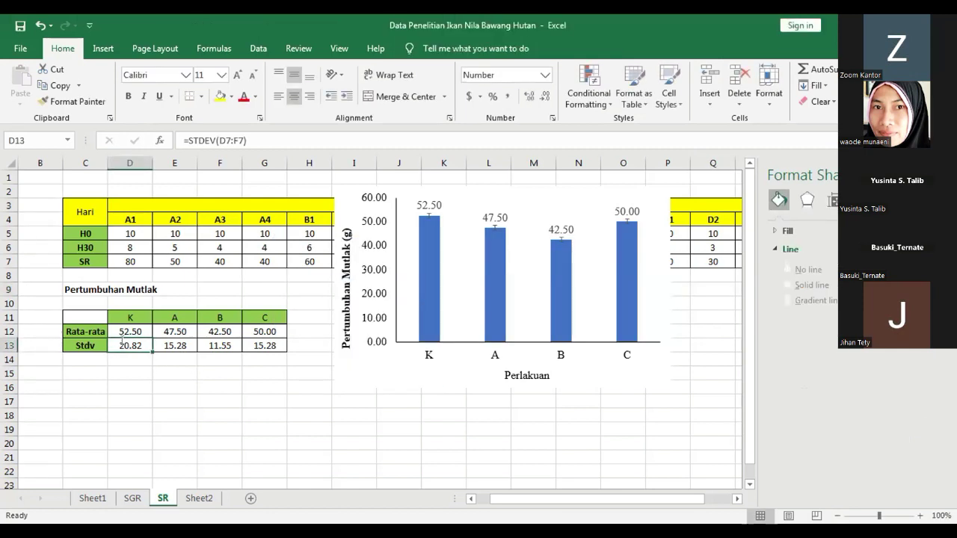
left_click(167, 416)
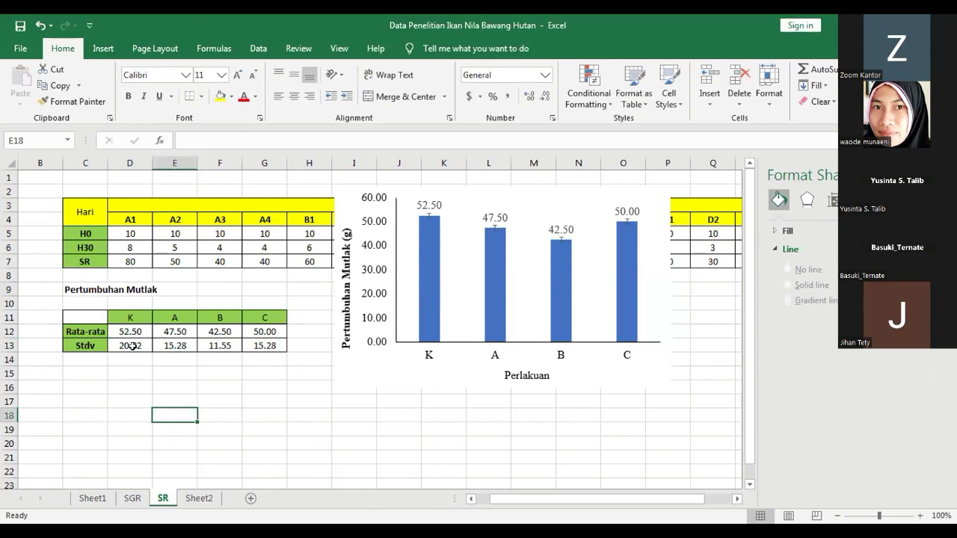
left_click(130, 345)
left_click(382, 426)
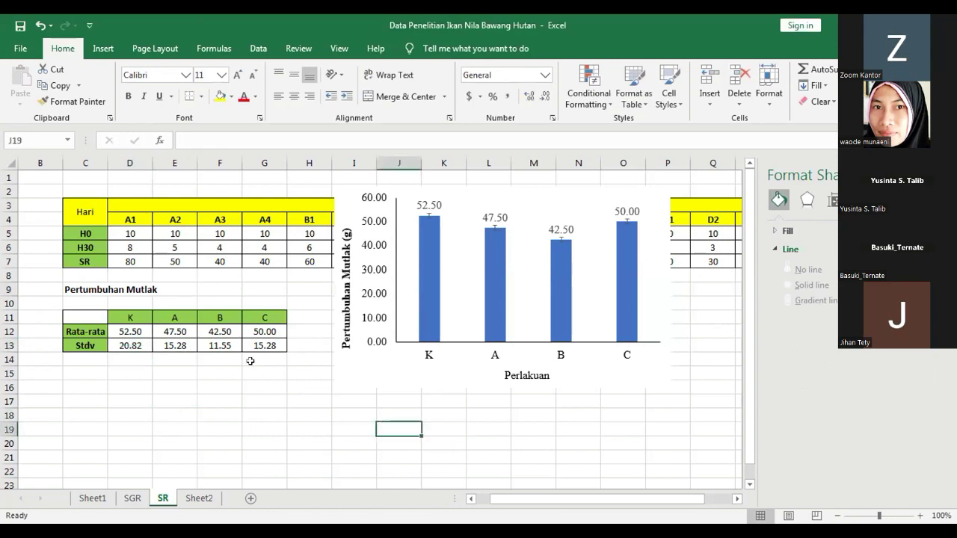
left_click(128, 343)
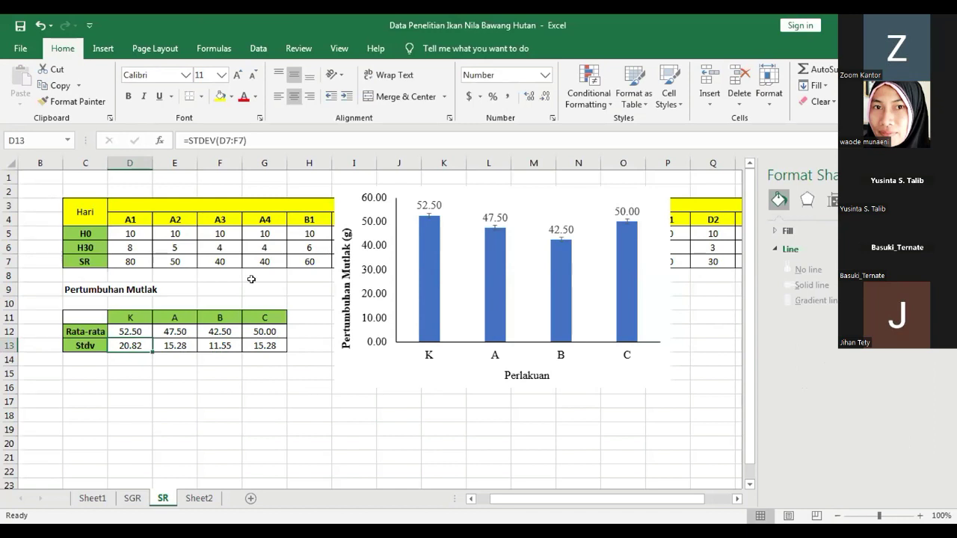
left_click(307, 387)
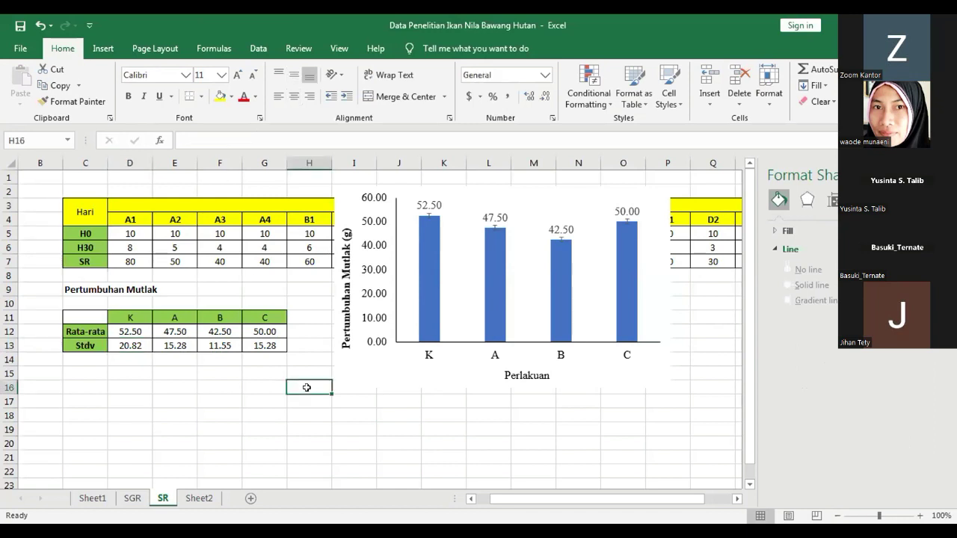
left_click(227, 387)
left_click_drag(130, 345, 265, 345)
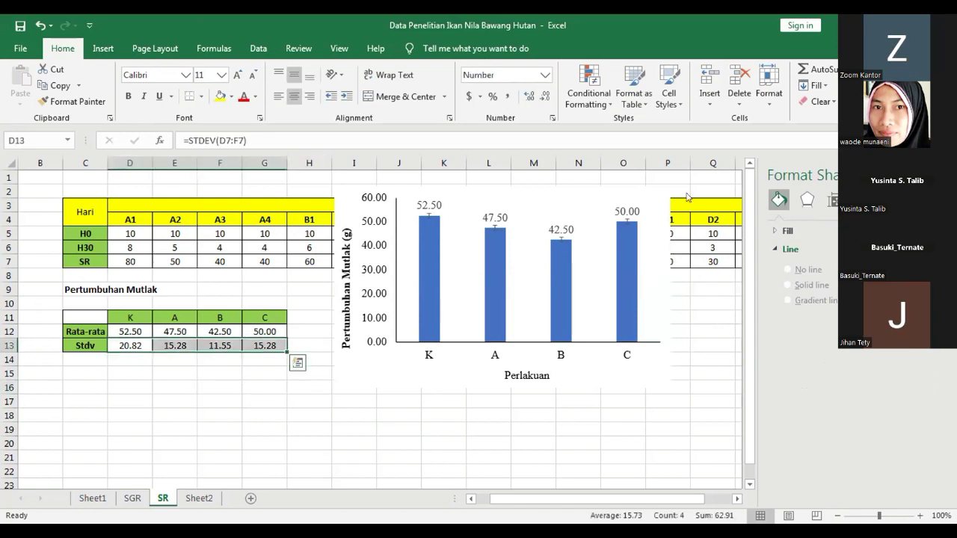
left_click(655, 258)
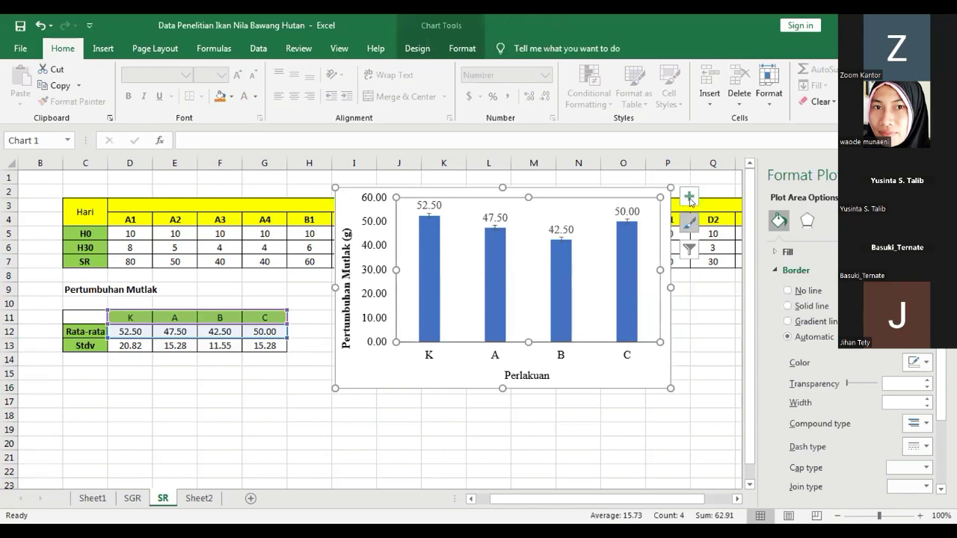
left_click(153, 402)
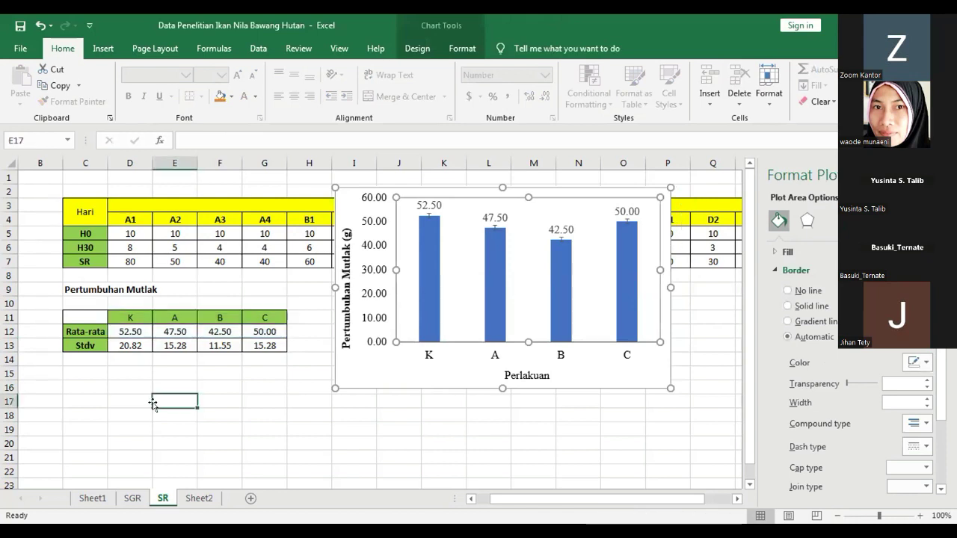
left_click(128, 342)
key("shift+Right")
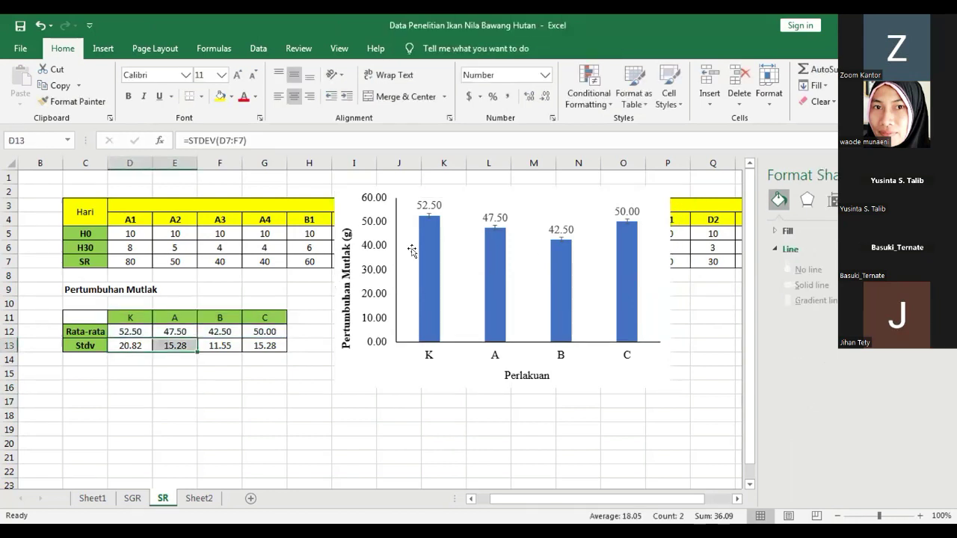
Apply custom error bars to the chart, using the Stdv range D13:G13 for both the positive and negative error values.
left_click(668, 193)
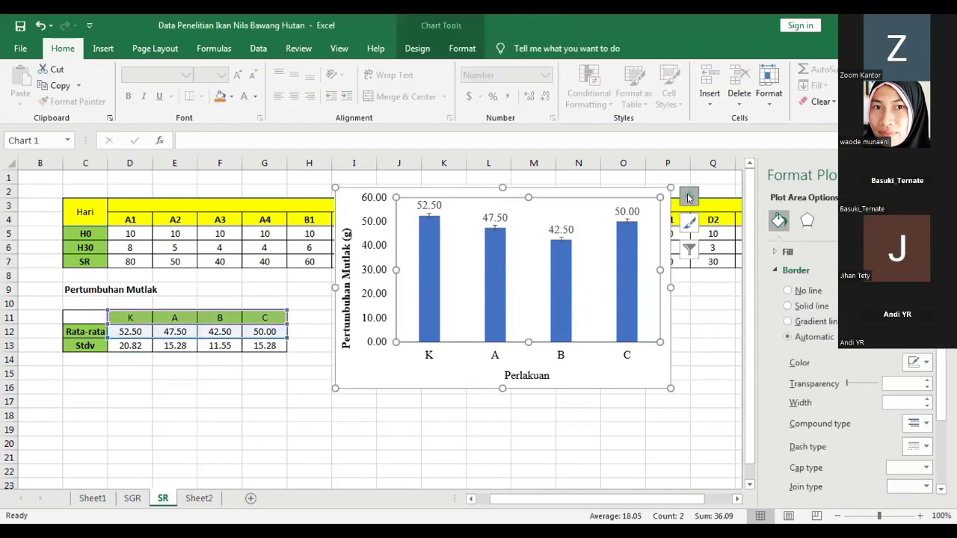
left_click(689, 196)
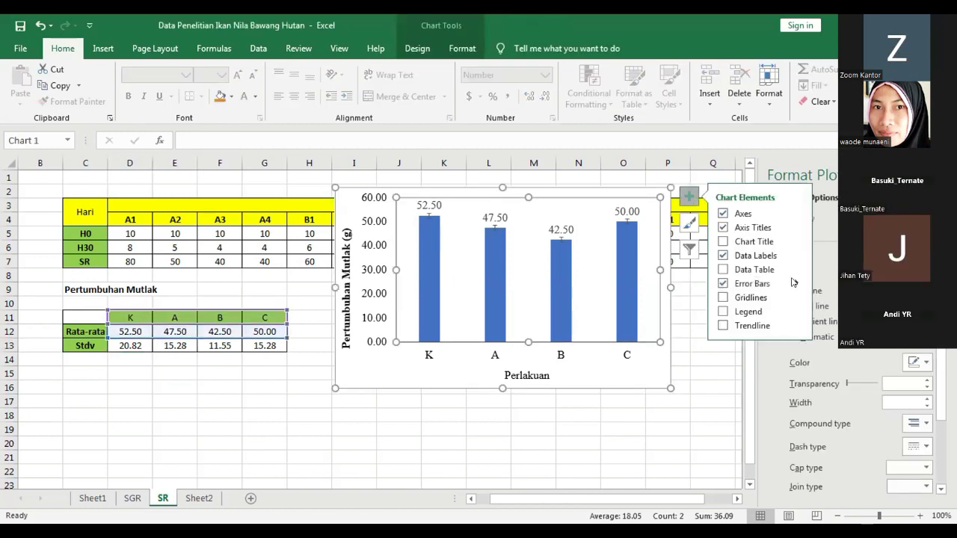
left_click(796, 283)
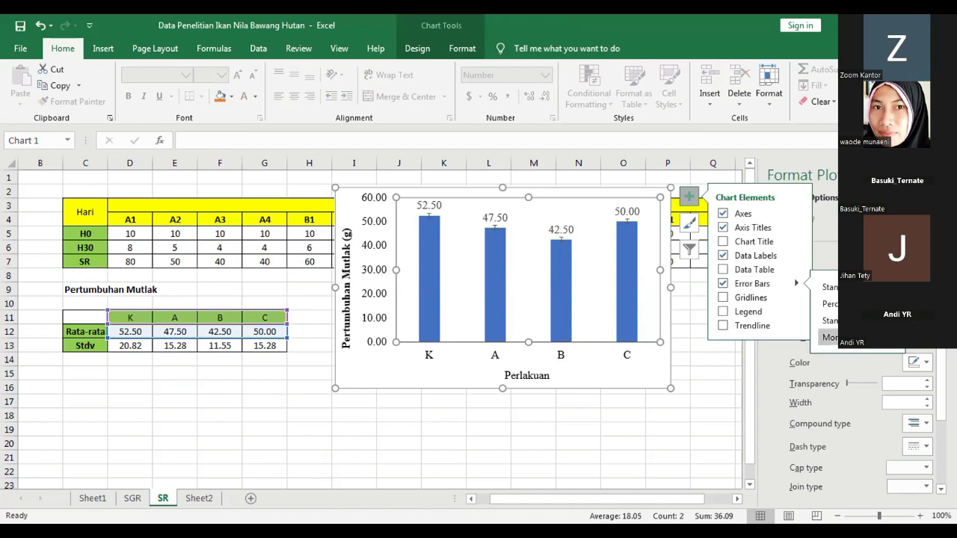
left_click(827, 337)
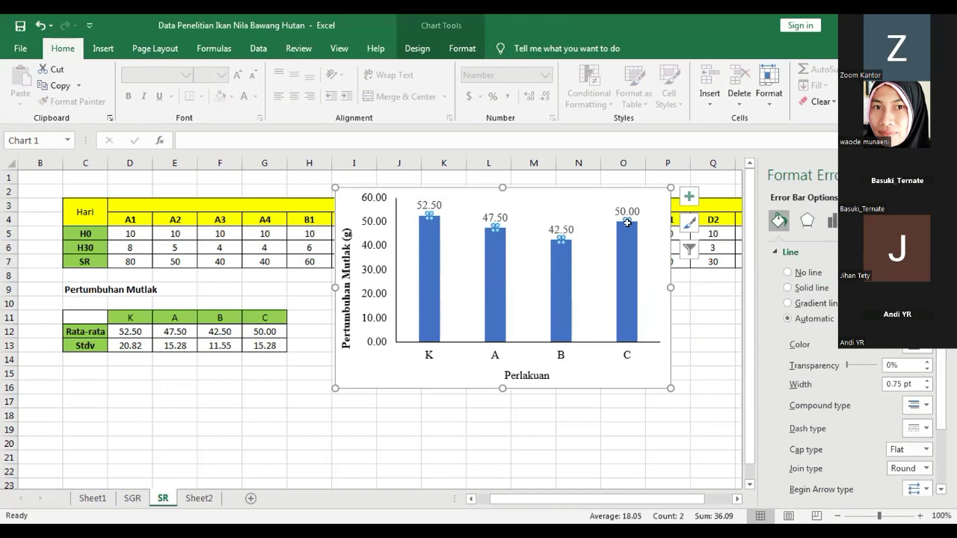
left_click(833, 222)
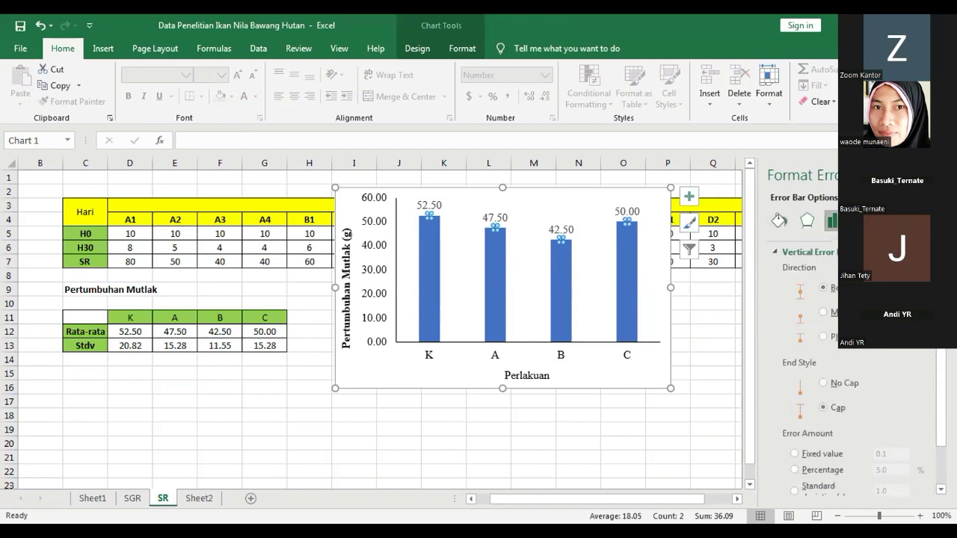
scroll(902, 478, "down", 2)
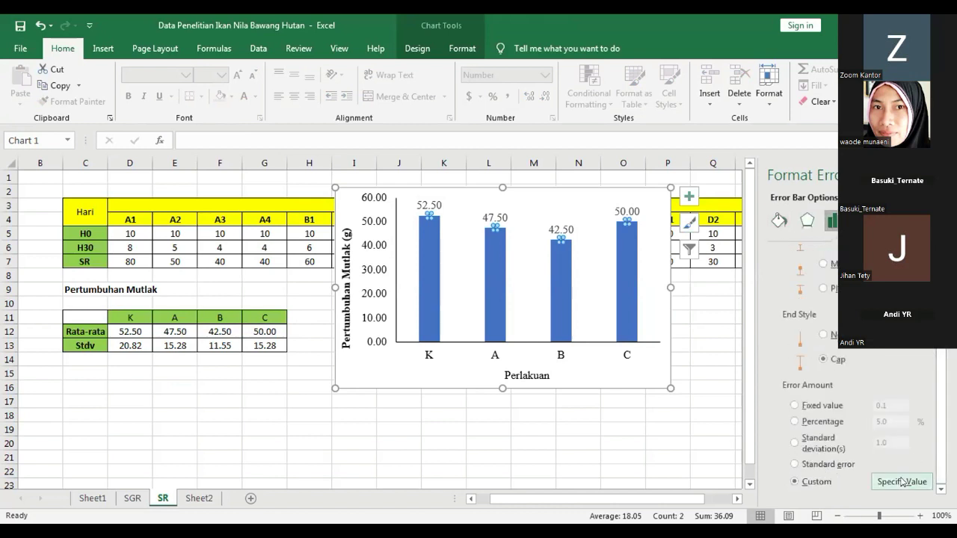
left_click(903, 481)
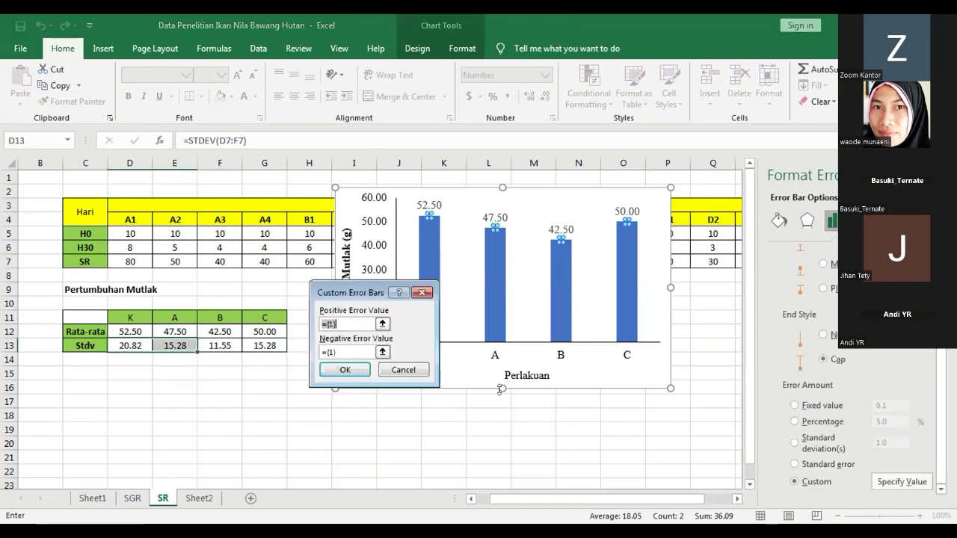
left_click(120, 345)
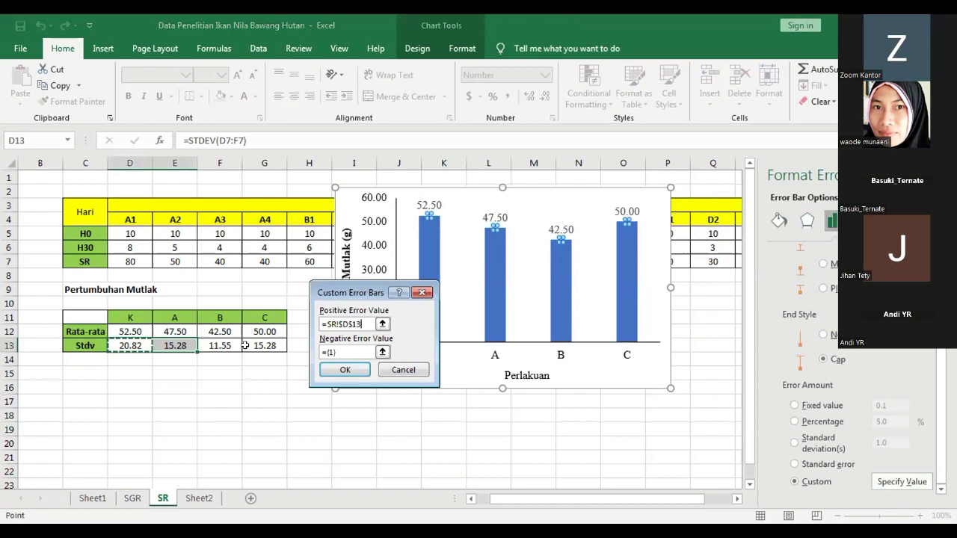
left_click(382, 353)
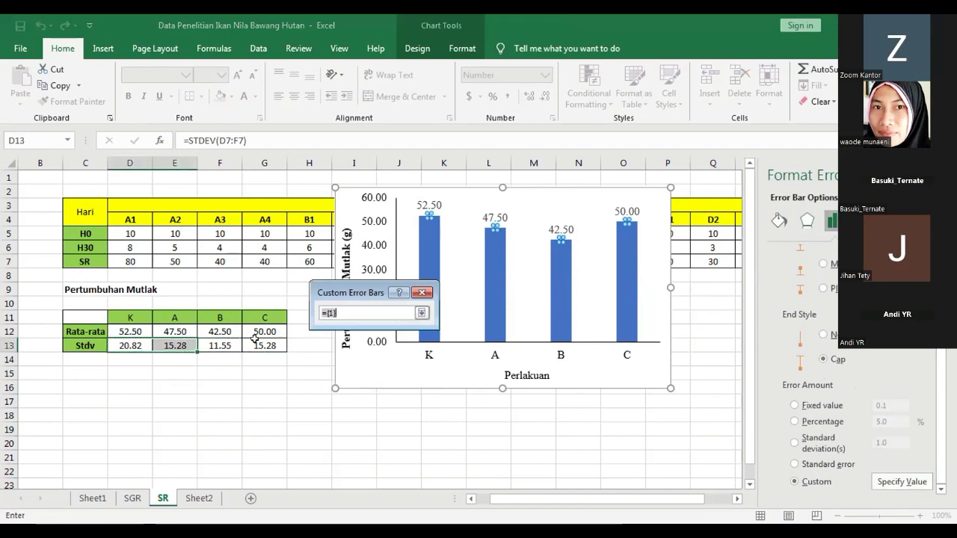
left_click_drag(130, 345, 265, 345)
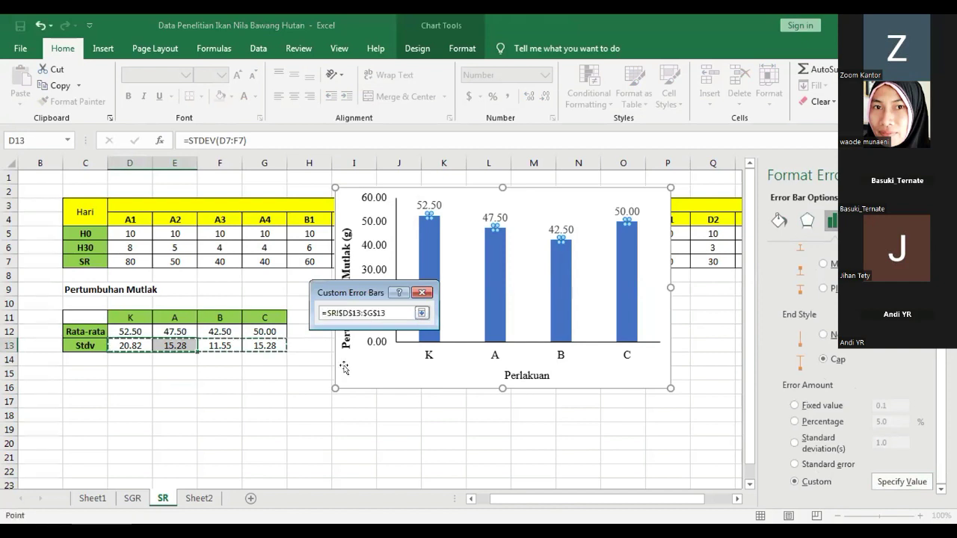
key("Return")
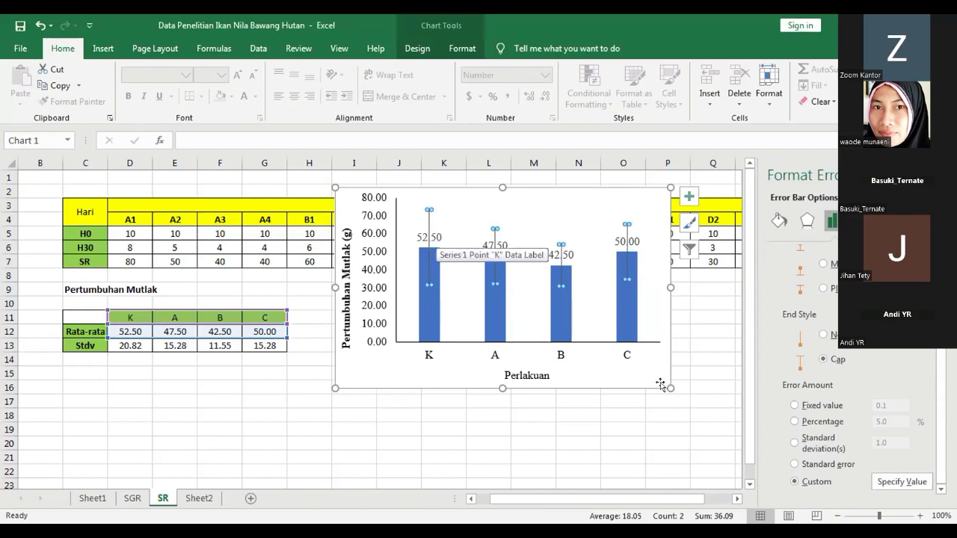
left_click(560, 255)
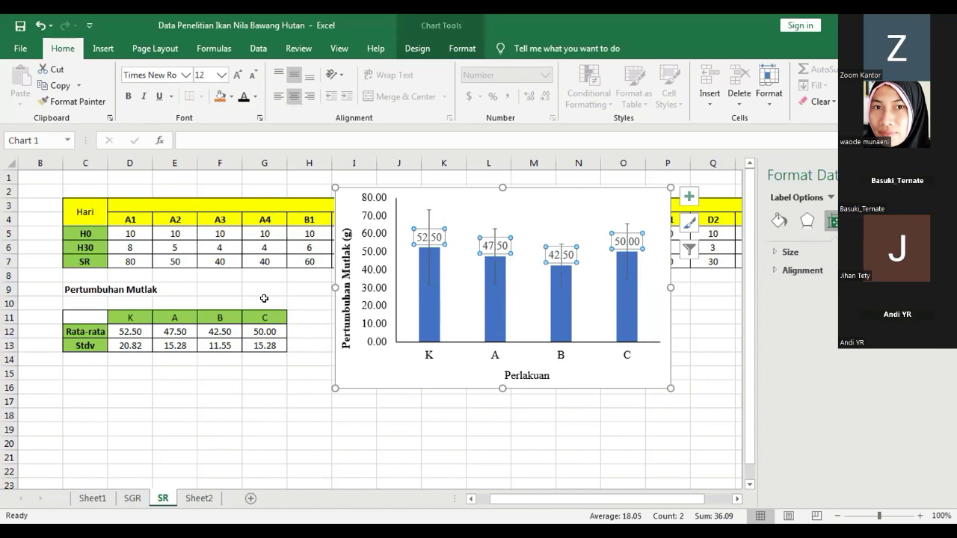
left_click(428, 263)
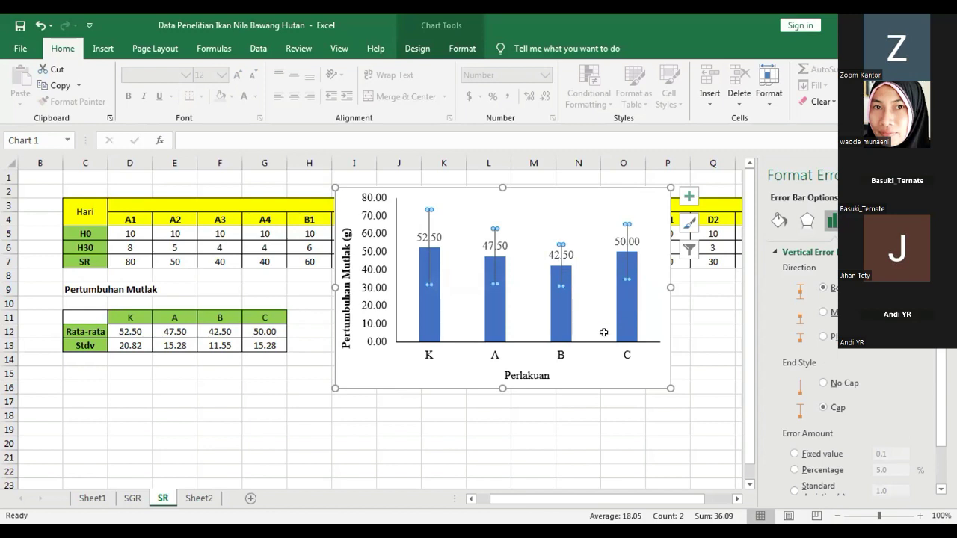
key("Escape")
key("Escape")
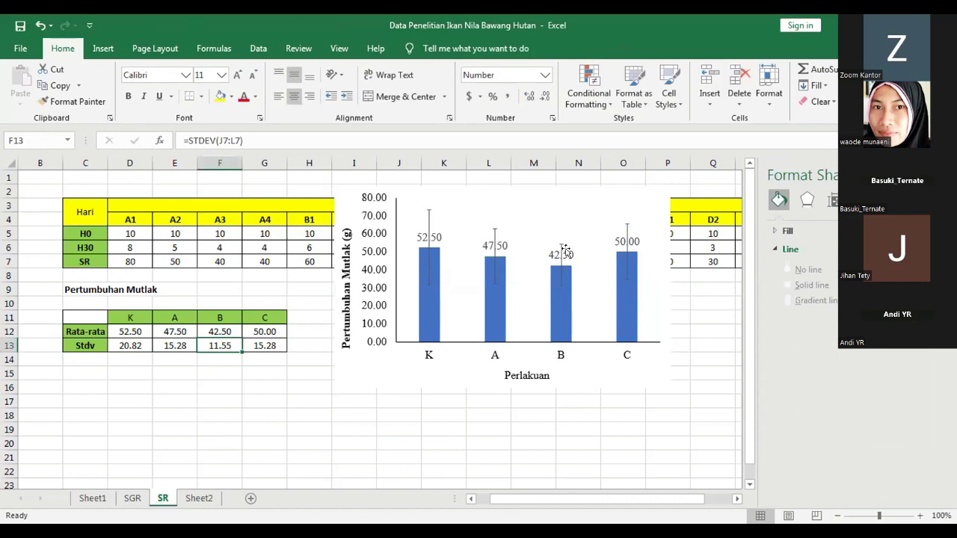
Move the data labels of columns K, A, B and C up to the upper ends of their error bars.
left_click(562, 253)
left_click(575, 247)
left_click_drag(632, 226, 632, 205)
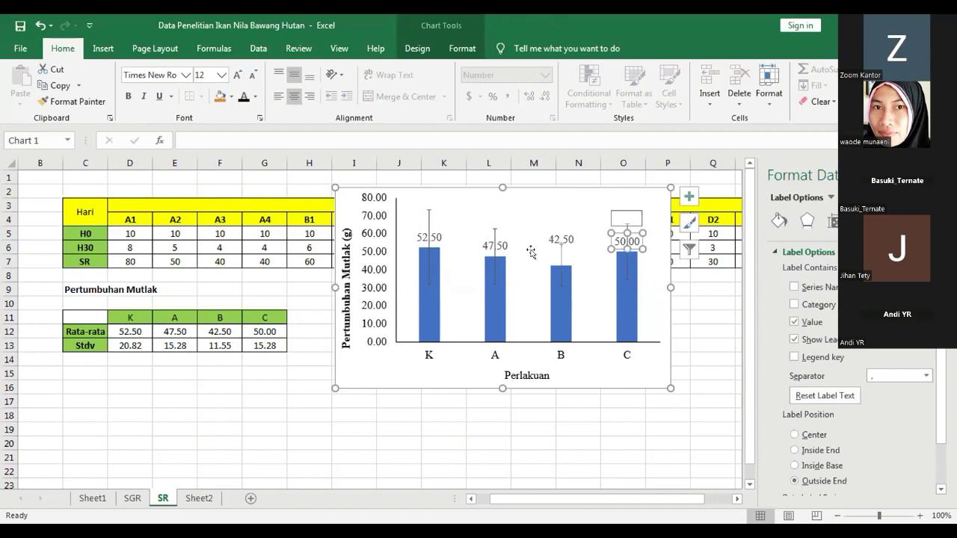
left_click(499, 245)
left_click_drag(504, 233, 433, 194)
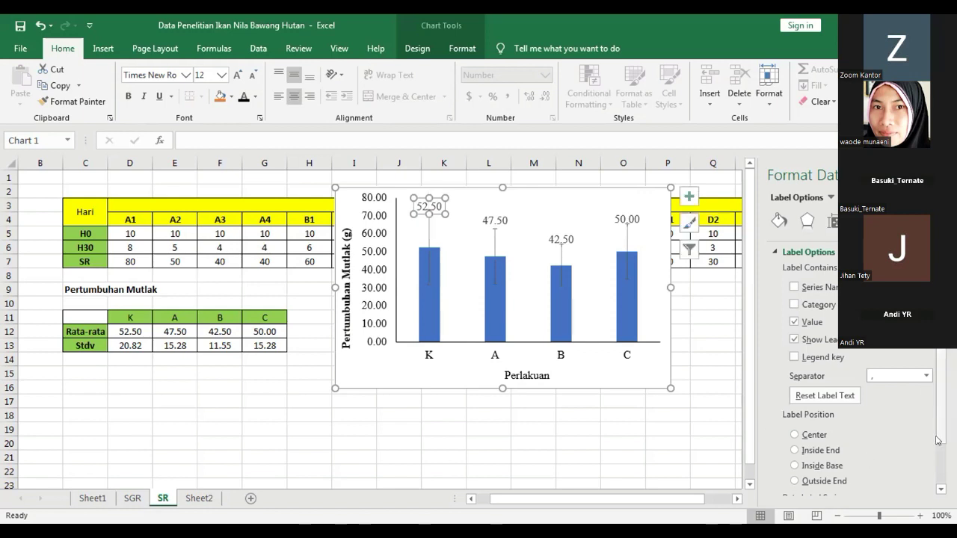
Set the direction of the chart's vertical error bars to Minus.
scroll(939, 441, "down", 2)
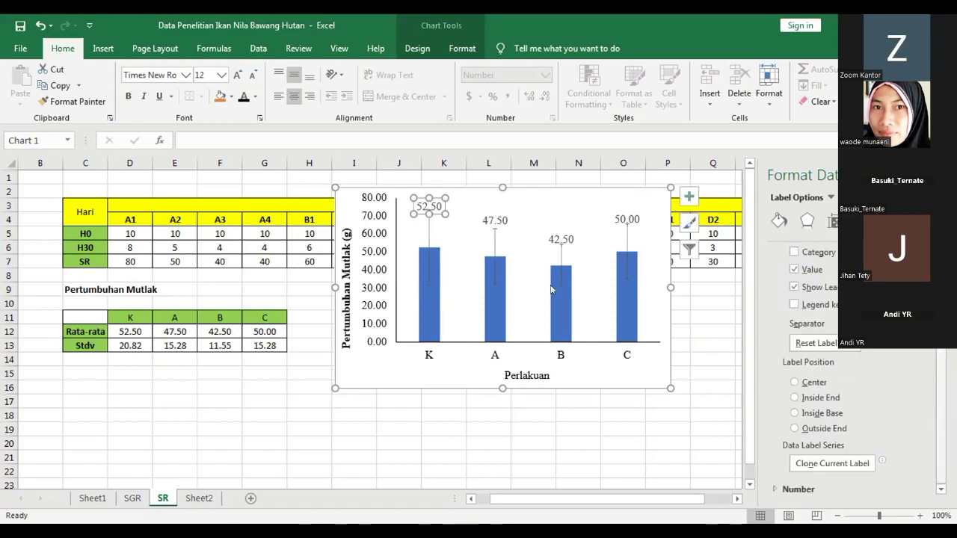
left_click(491, 243)
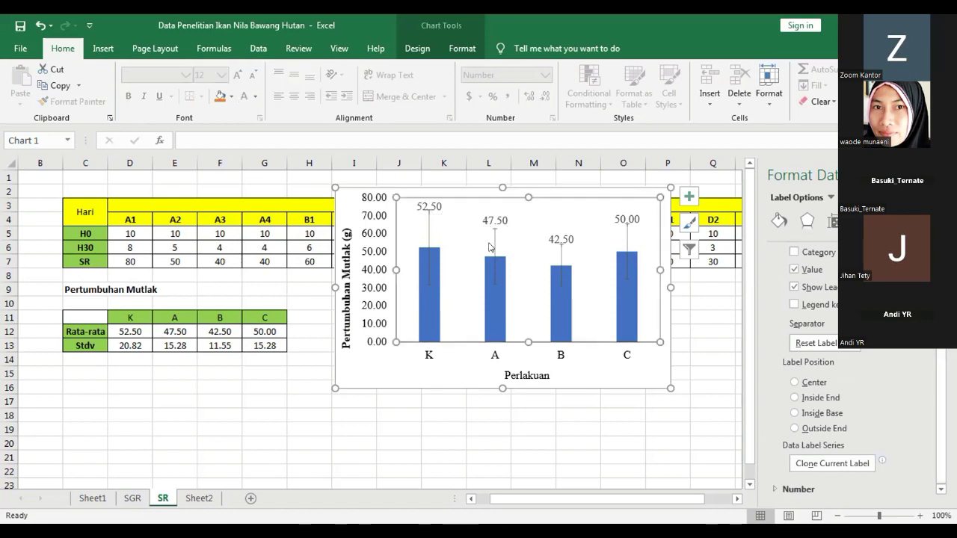
left_click(491, 247)
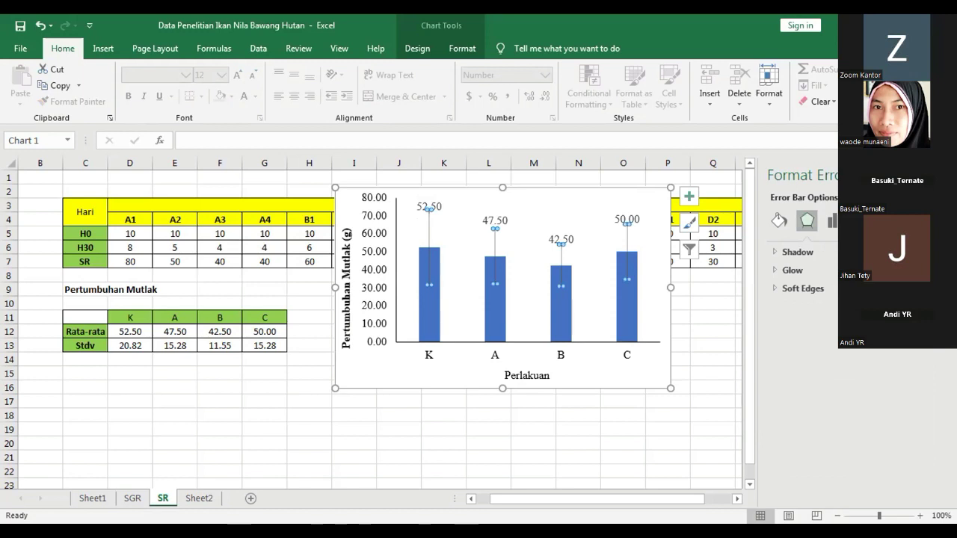
left_click(831, 220)
left_click(831, 220)
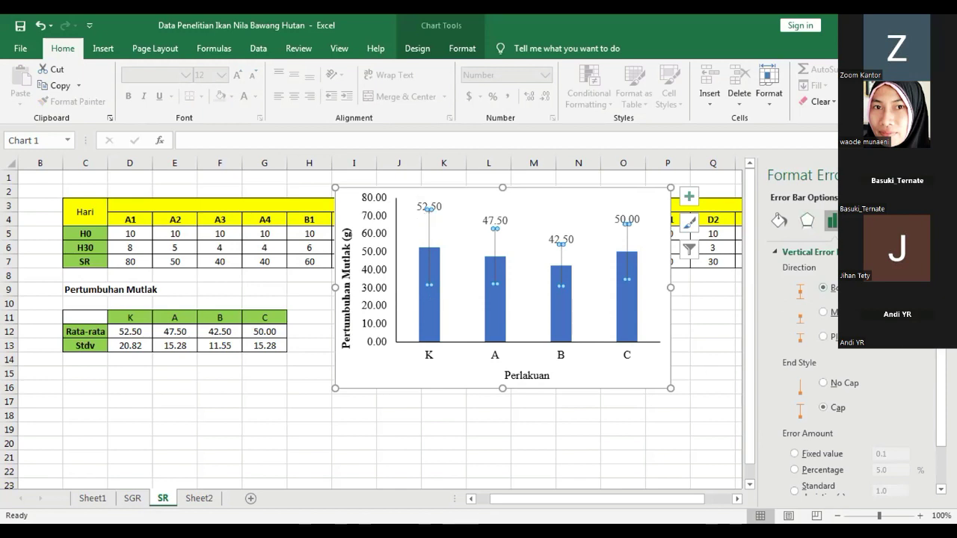
left_click(823, 313)
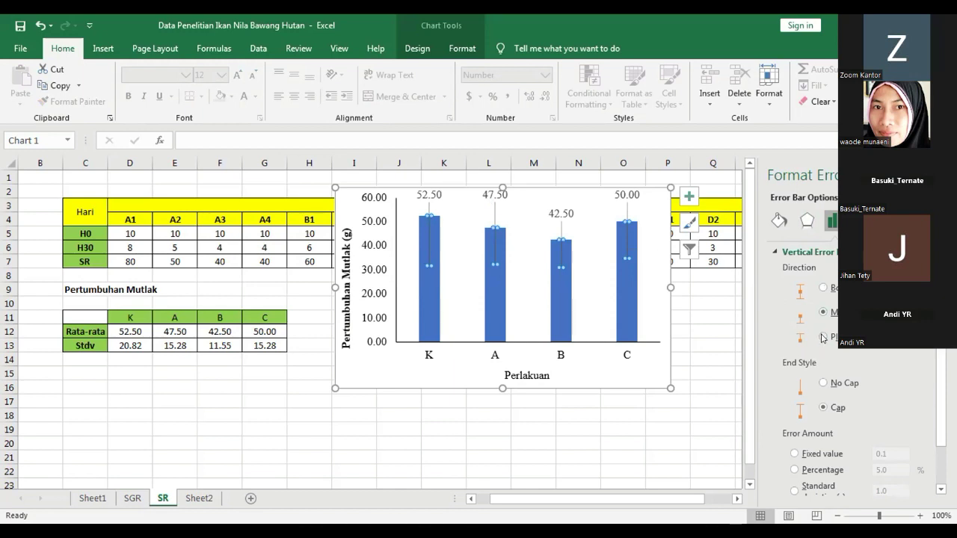
Set the direction of the chart's vertical error bars to Plus.
left_click(822, 338)
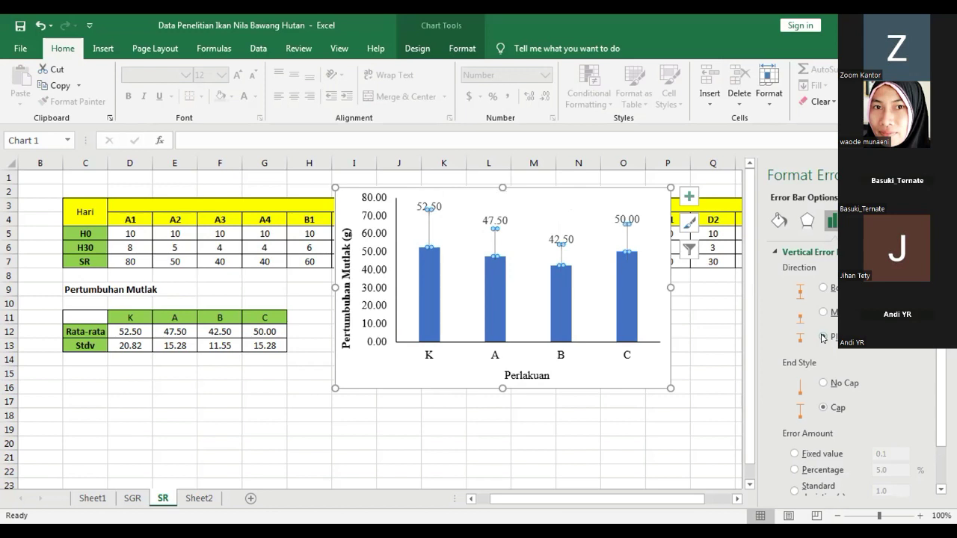
left_click(469, 251)
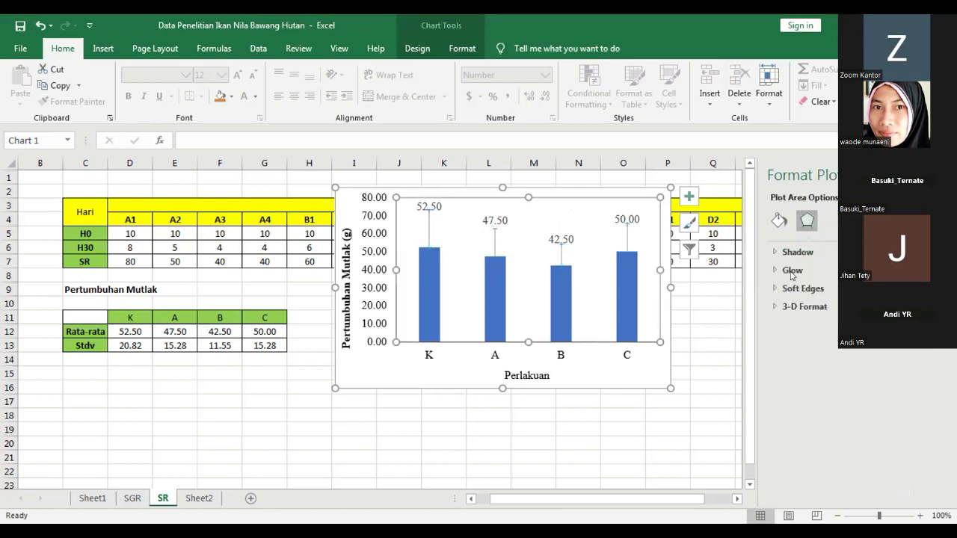
Examine the formatting options of the chart's leader lines and of its data series.
left_click(624, 238)
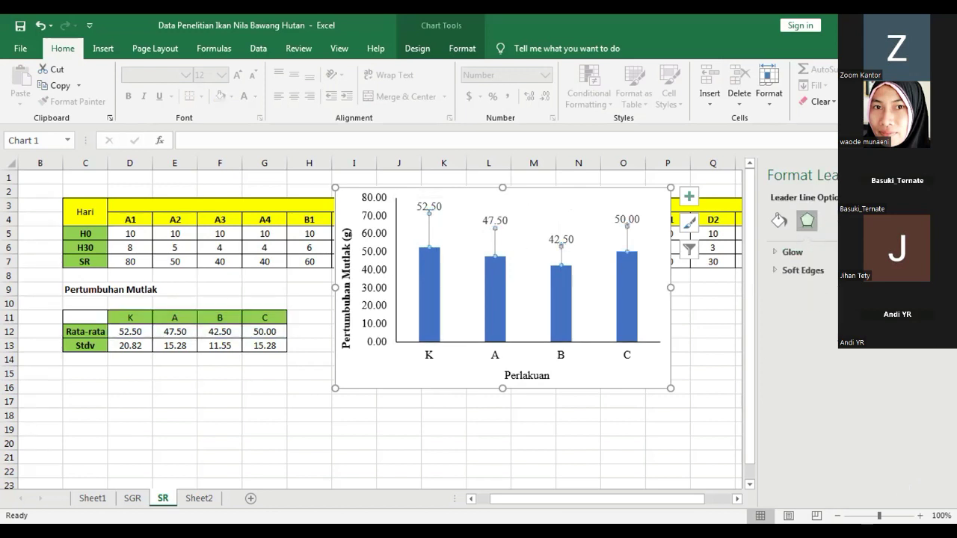
left_click(778, 220)
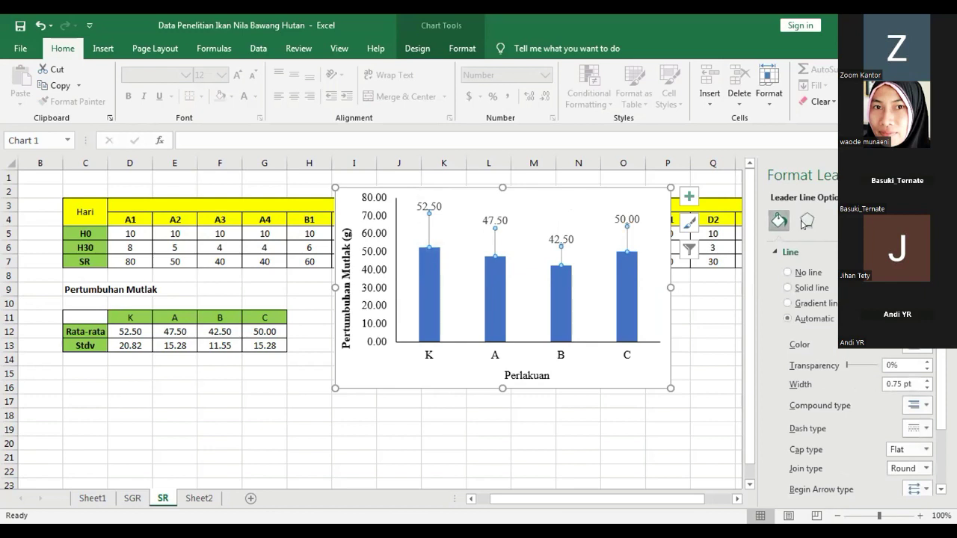
left_click(804, 221)
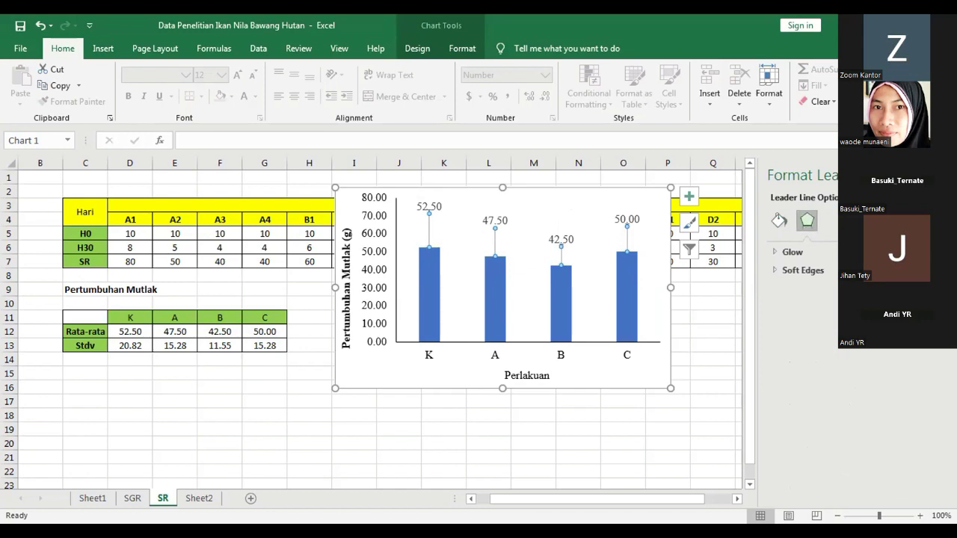
left_click(622, 296)
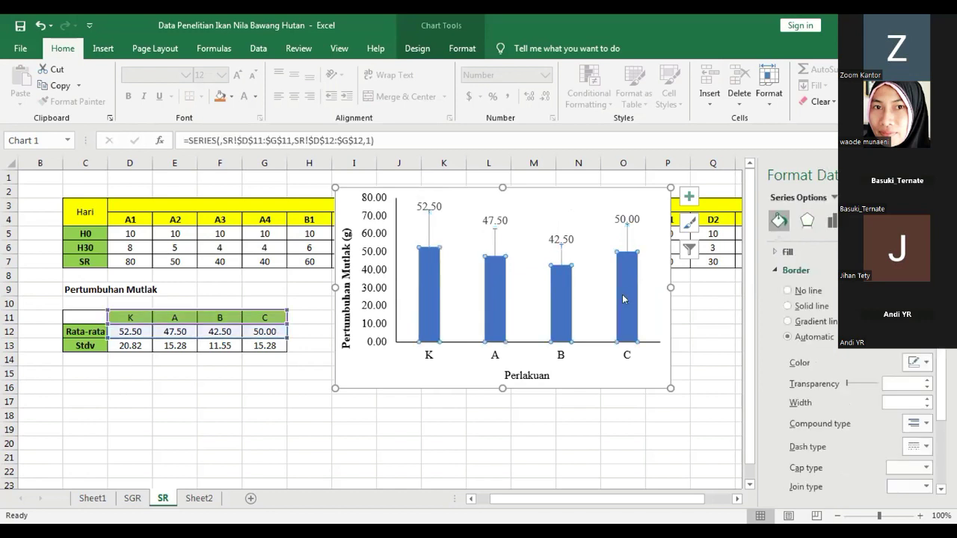
left_click(627, 243)
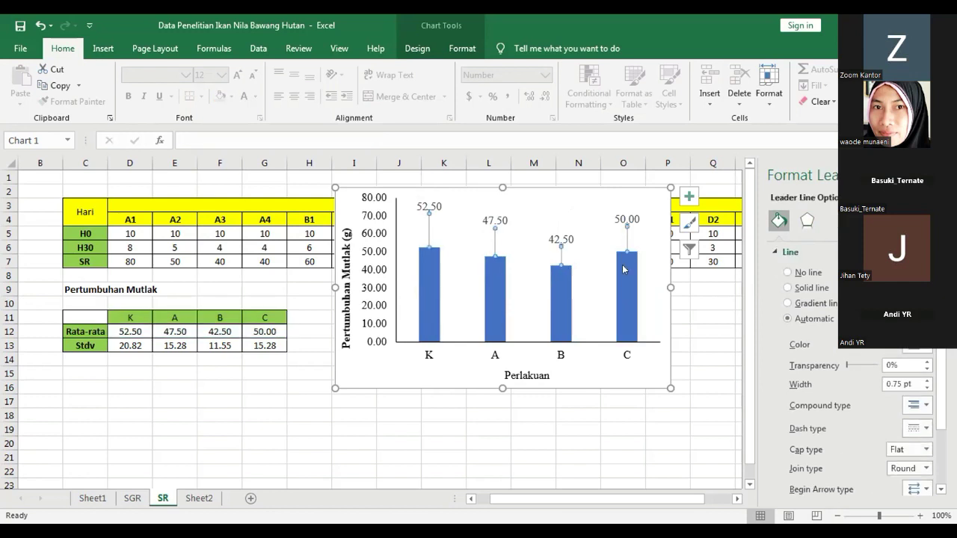
left_click(622, 269)
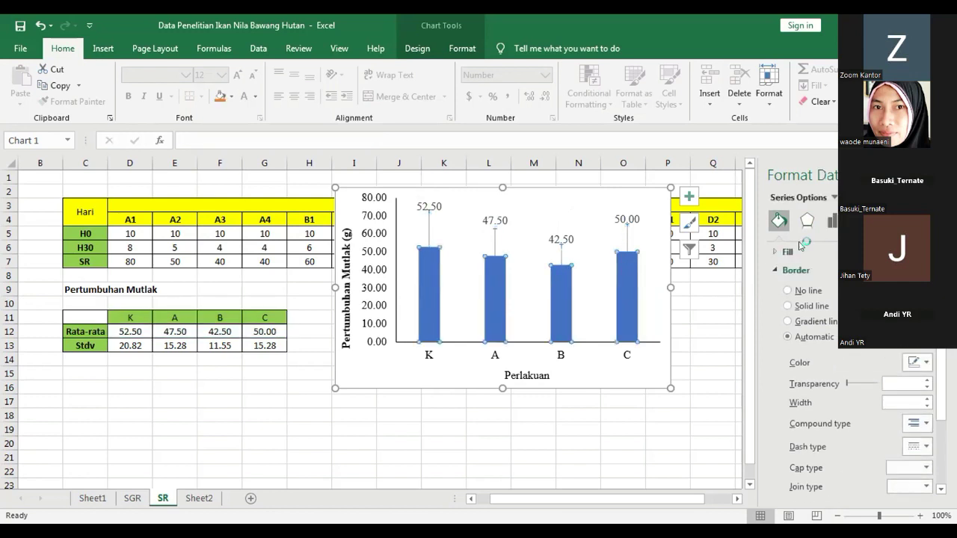
left_click(833, 221)
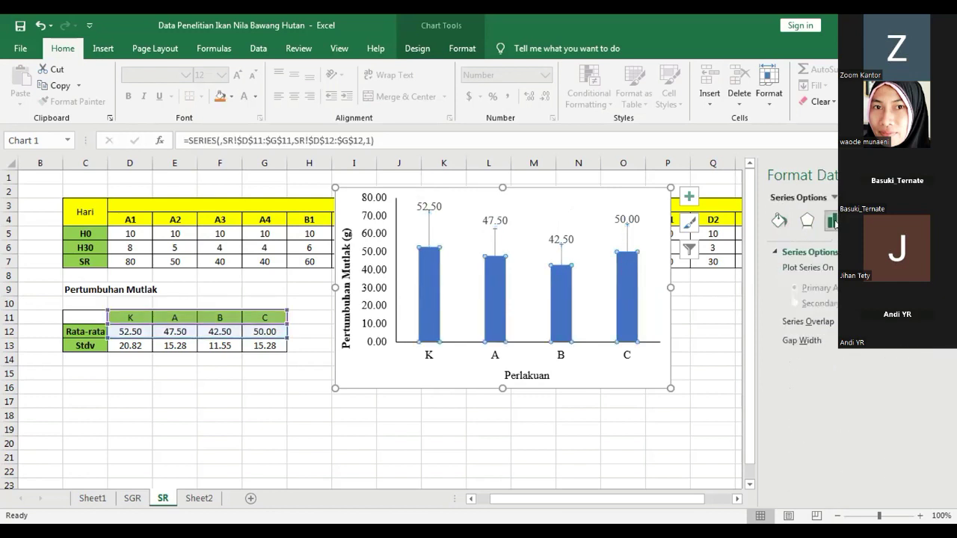
left_click(778, 222)
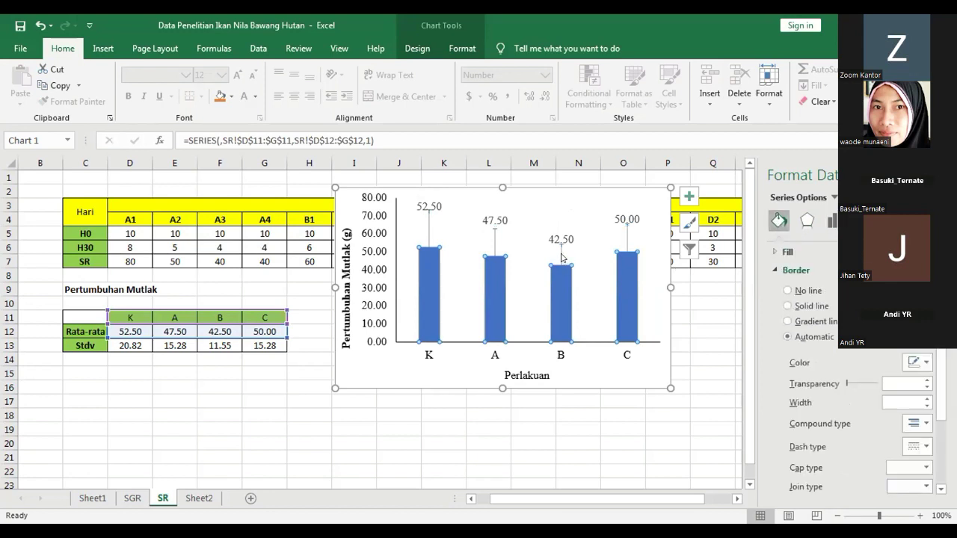
left_click(561, 257)
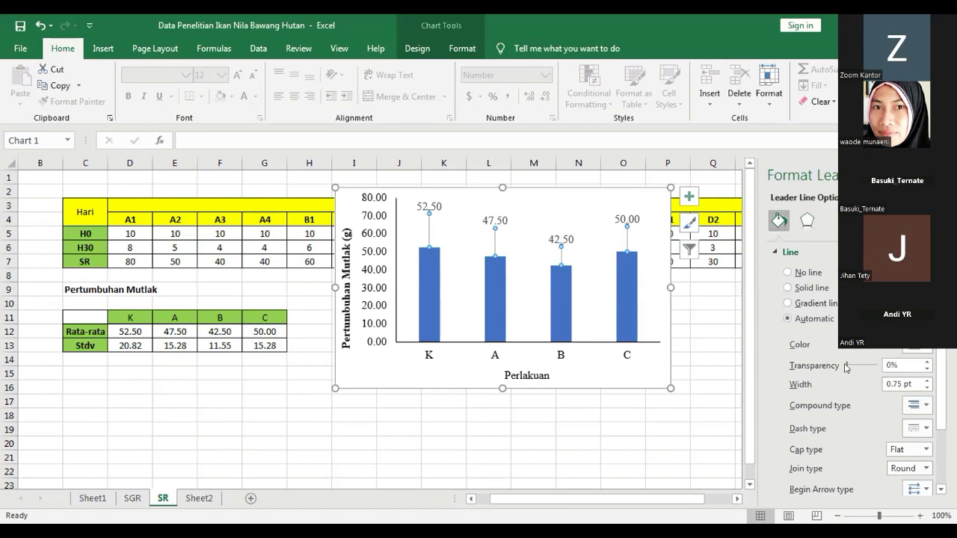
left_click(627, 370)
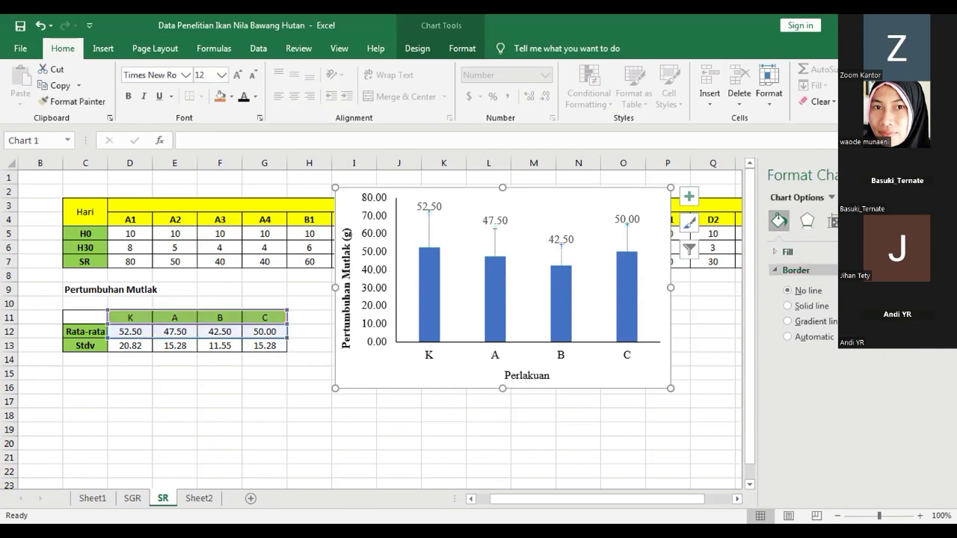
Delete the chart, and undo that deletion together with the Plus and Minus error bar direction changes.
left_click(220, 346)
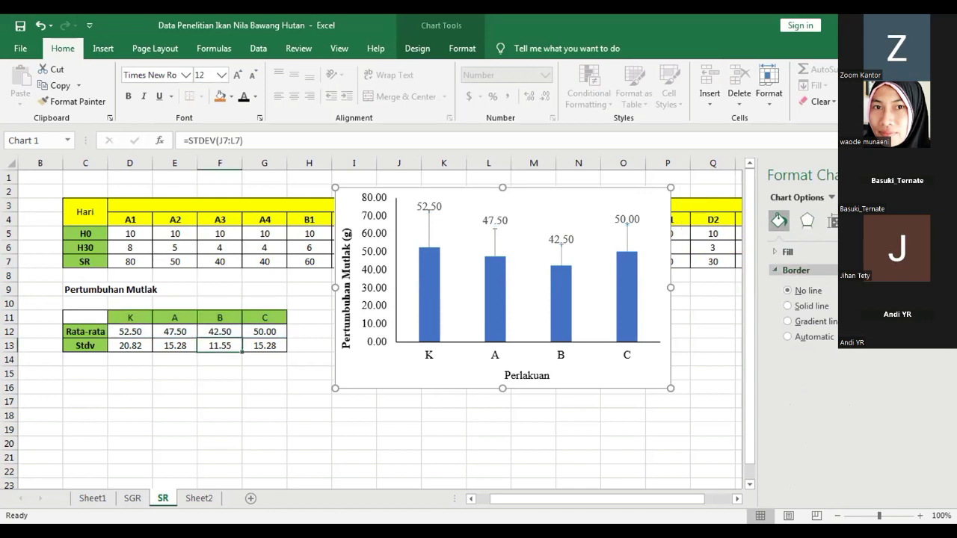
key("Delete")
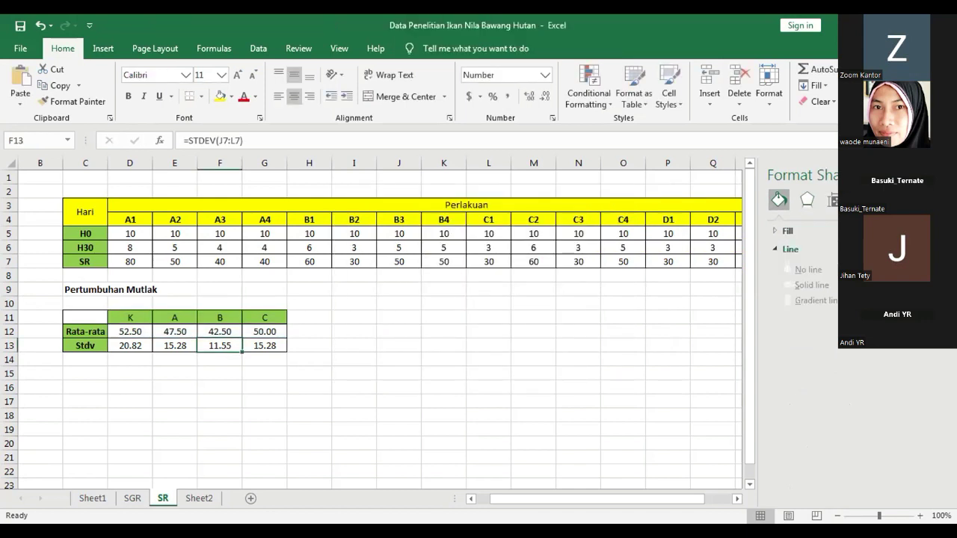
left_click(581, 309)
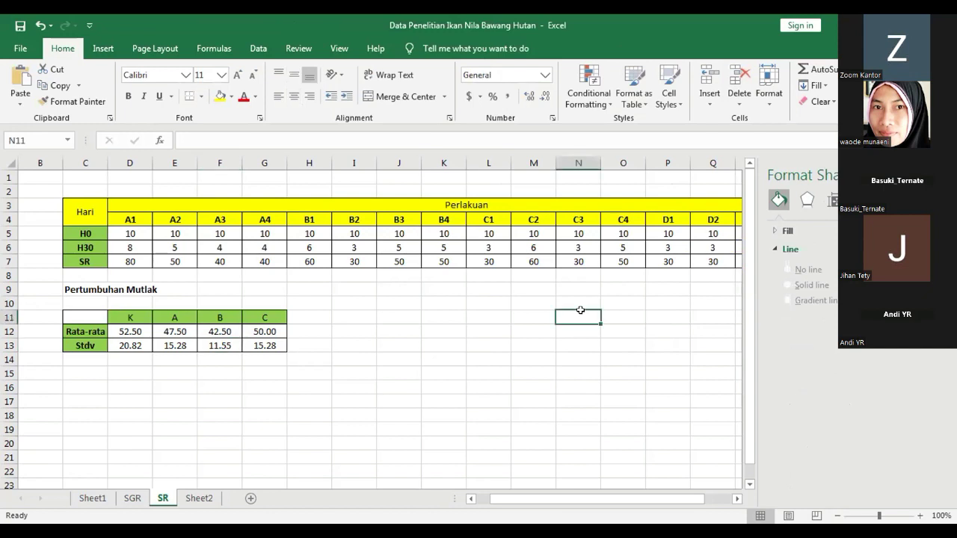
key("ctrl+z")
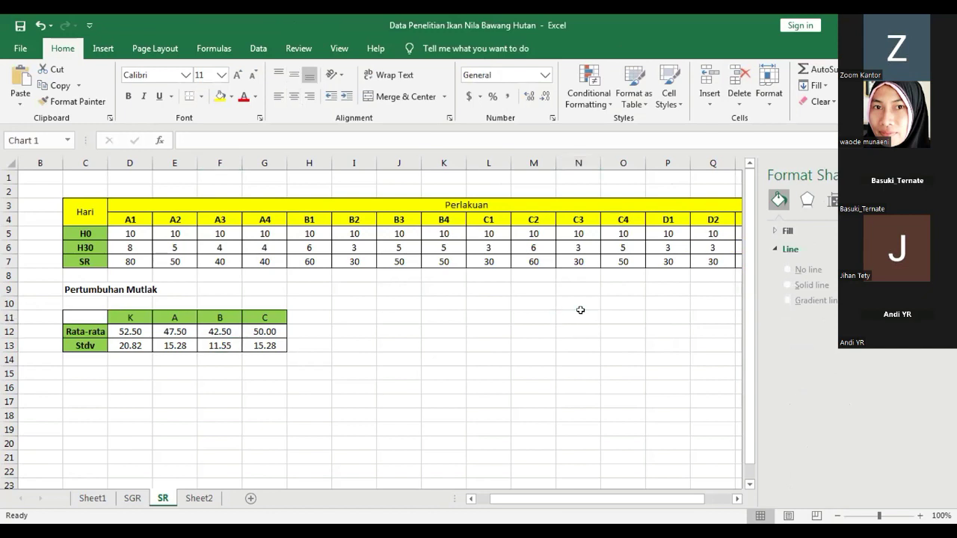
key("ctrl+z")
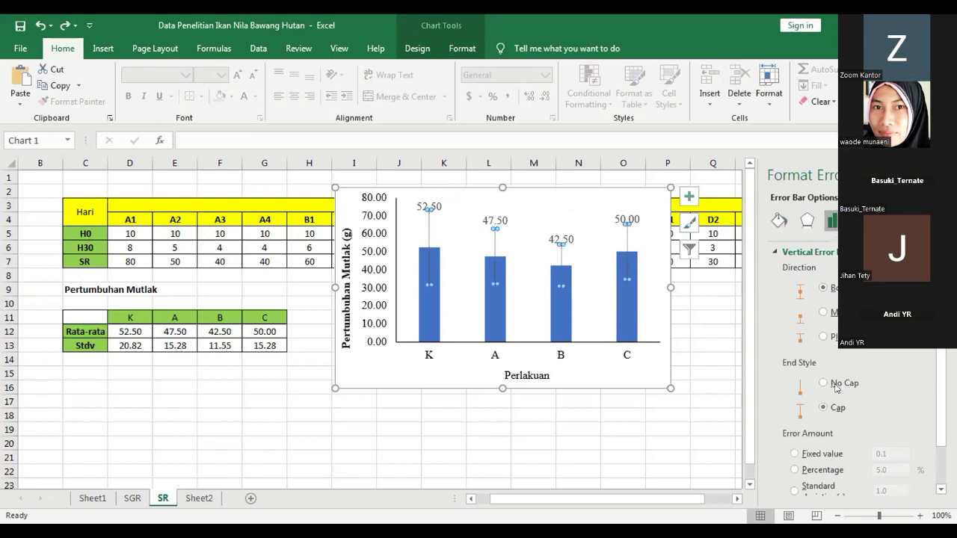
Select the chart's vertical error bars and open their direction, end style and error amount options.
left_click(627, 240)
left_click(627, 241)
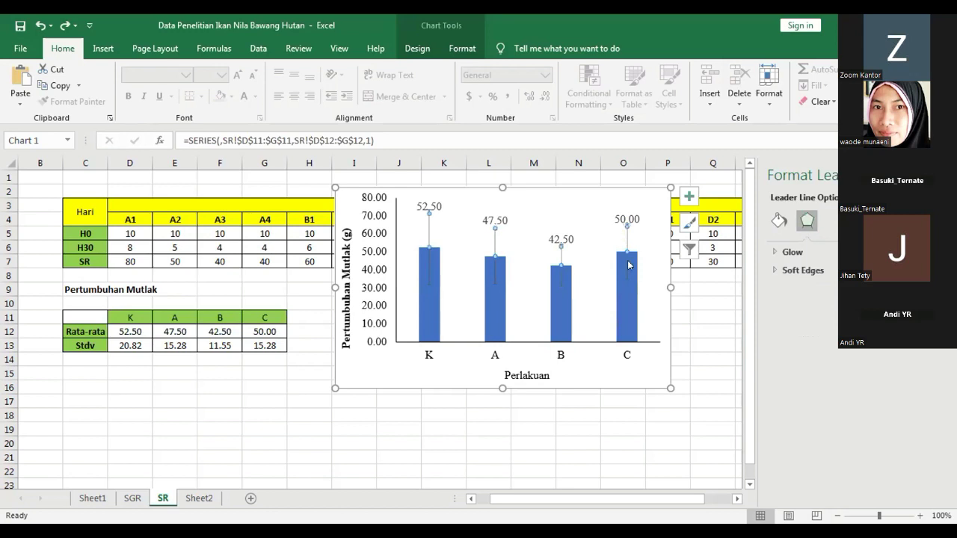
left_click(625, 271)
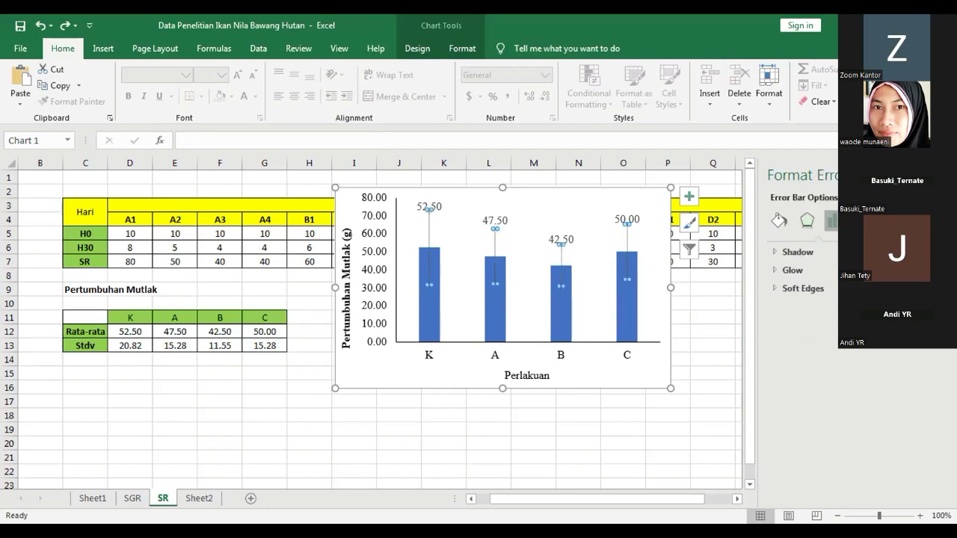
left_click(830, 220)
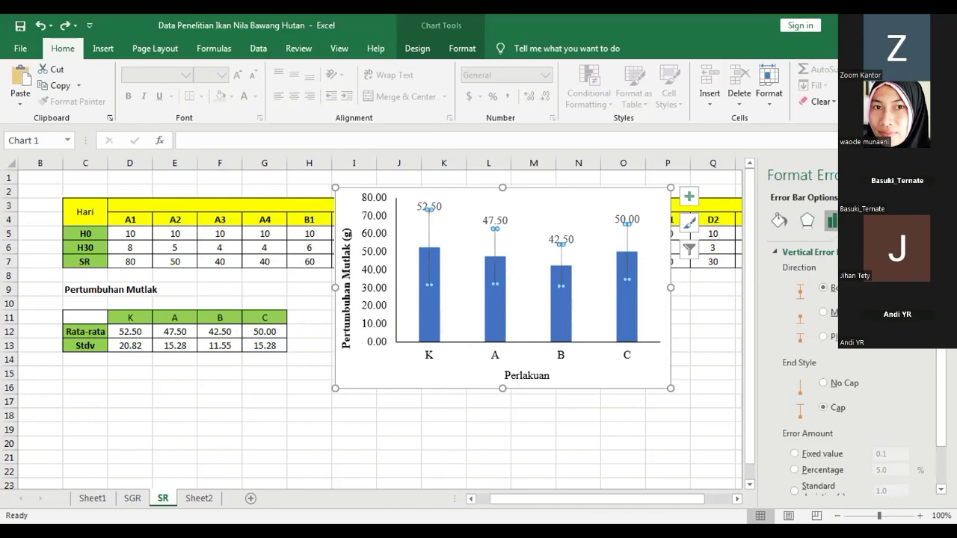
Review the custom error amount of the error bars, keeping the Stdv range D13:G13 as positive and negative value.
left_click(688, 197)
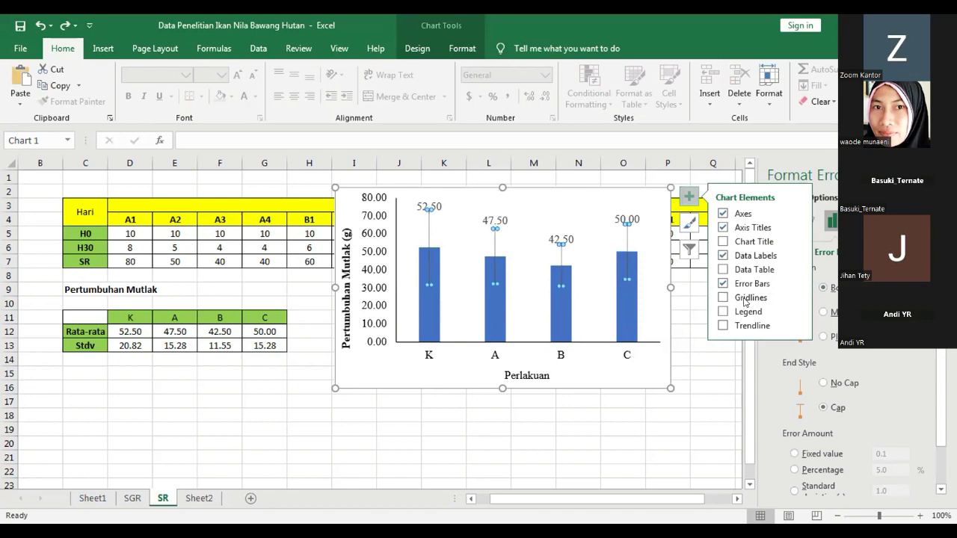
left_click(796, 282)
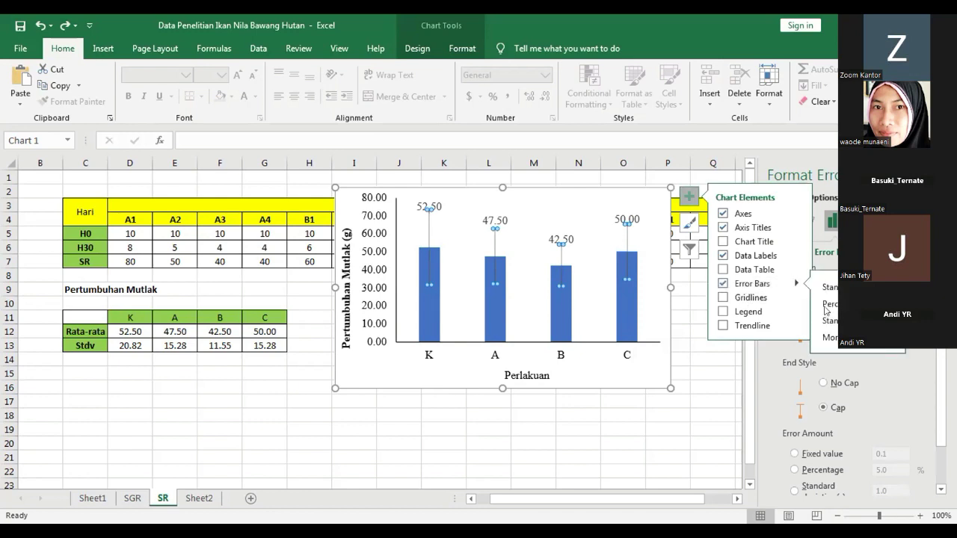
left_click(828, 337)
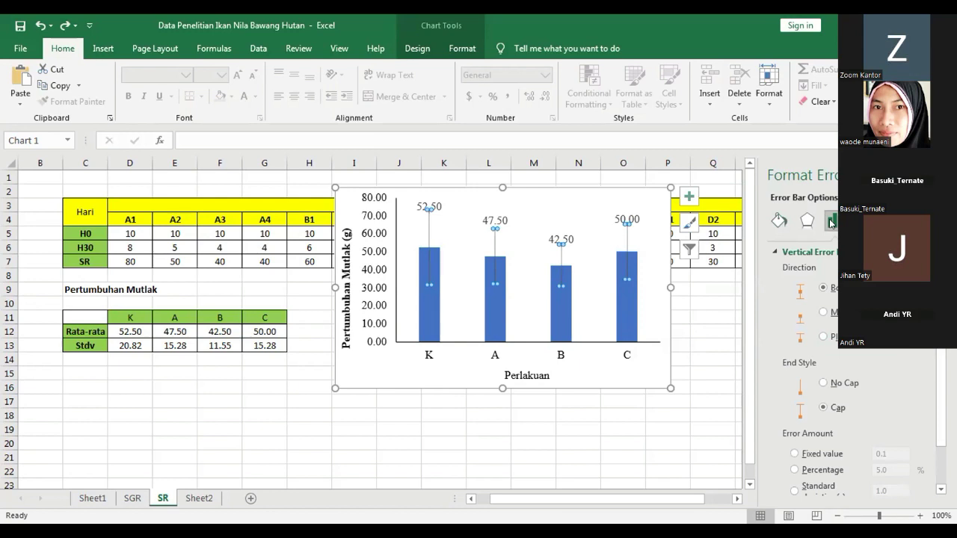
scroll(814, 479, "down", 2)
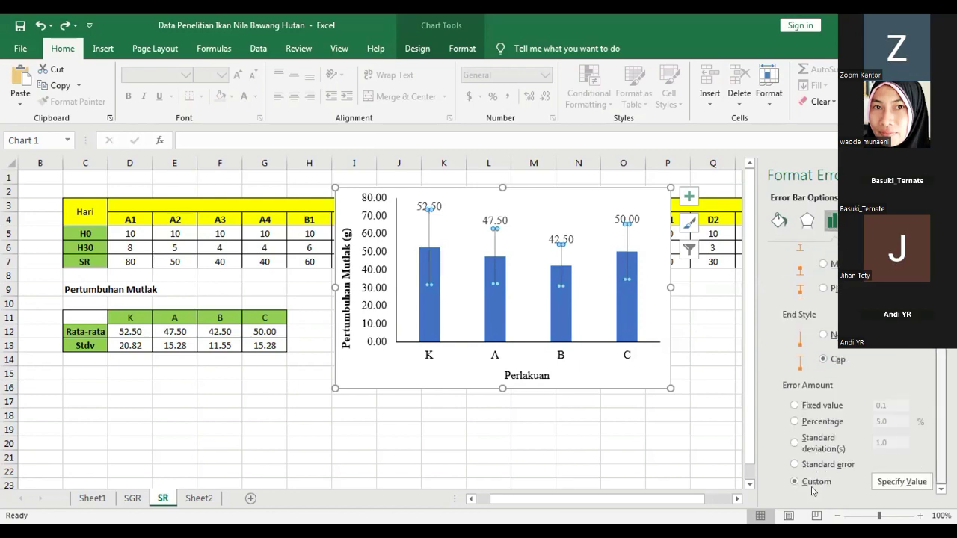
left_click(900, 482)
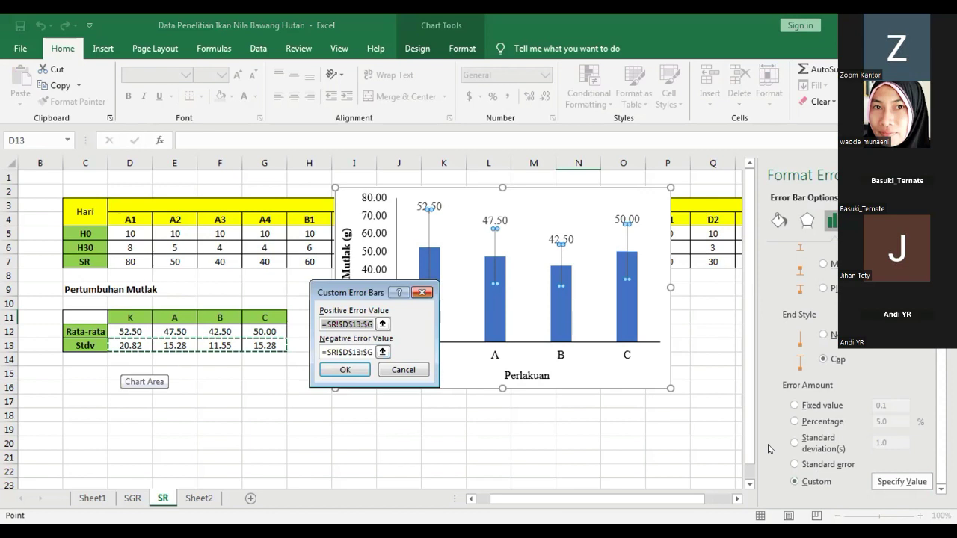
key("Return")
key("Escape")
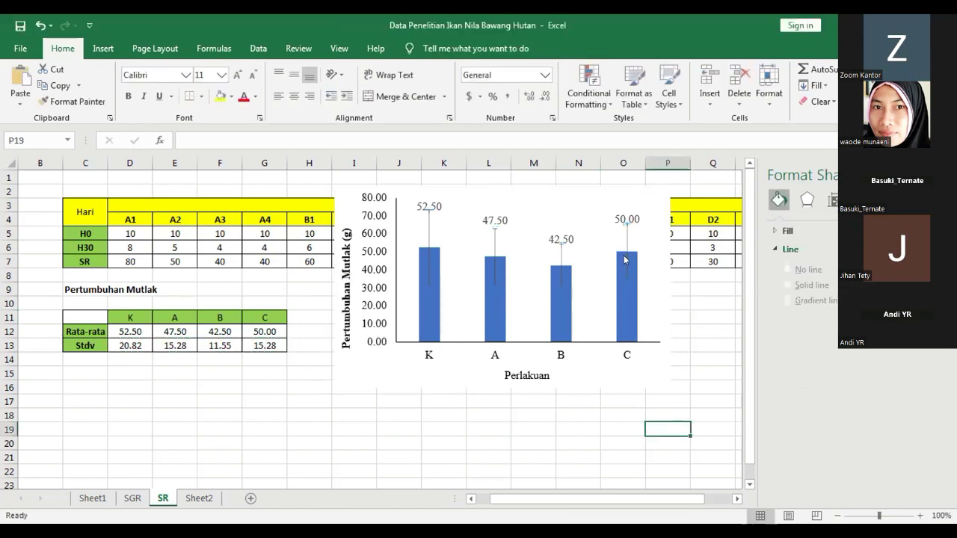
left_click(625, 258)
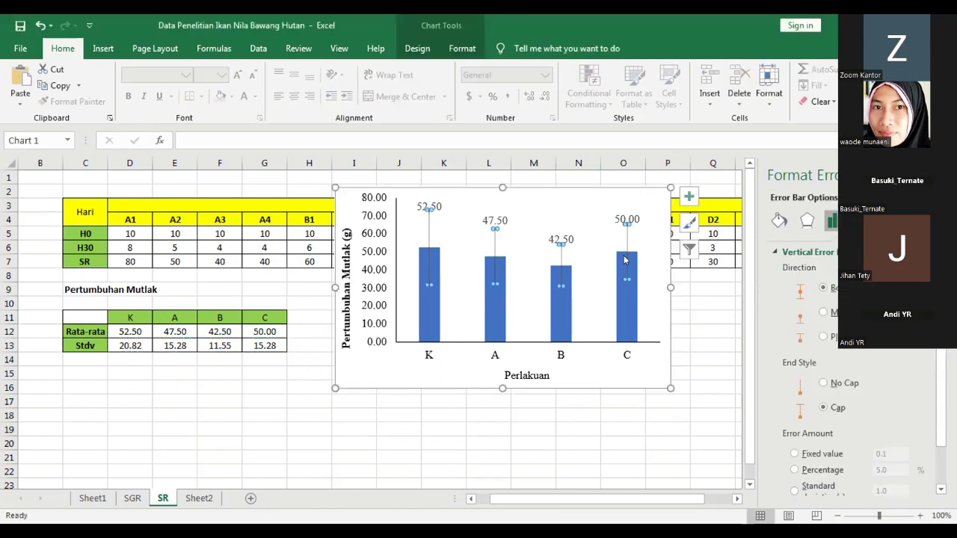
left_click(655, 319)
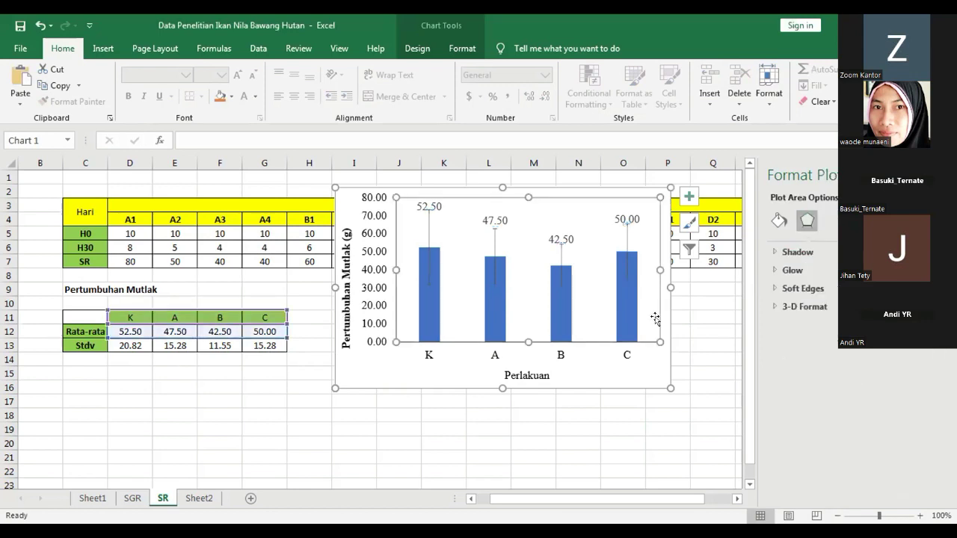
left_click(590, 377)
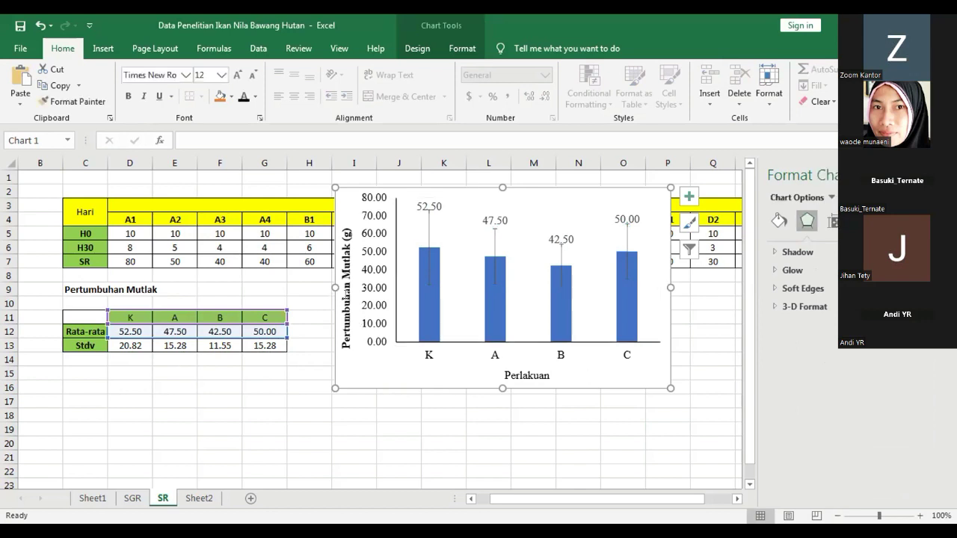
Move the vertical axis title "Pertumbuhan Mutlak (g)" slightly upward alongside the axis.
left_click(348, 293)
left_click_drag(352, 276, 350, 268)
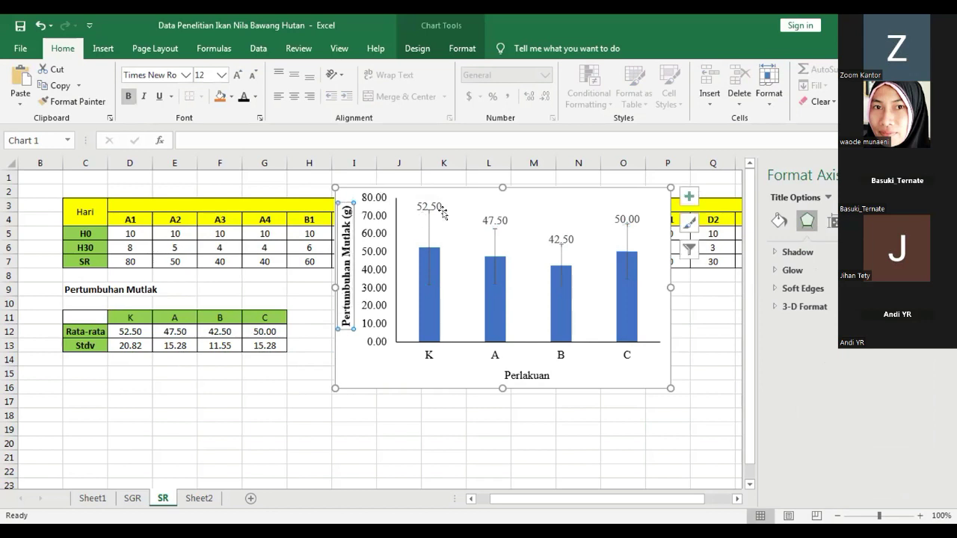
left_click(211, 431)
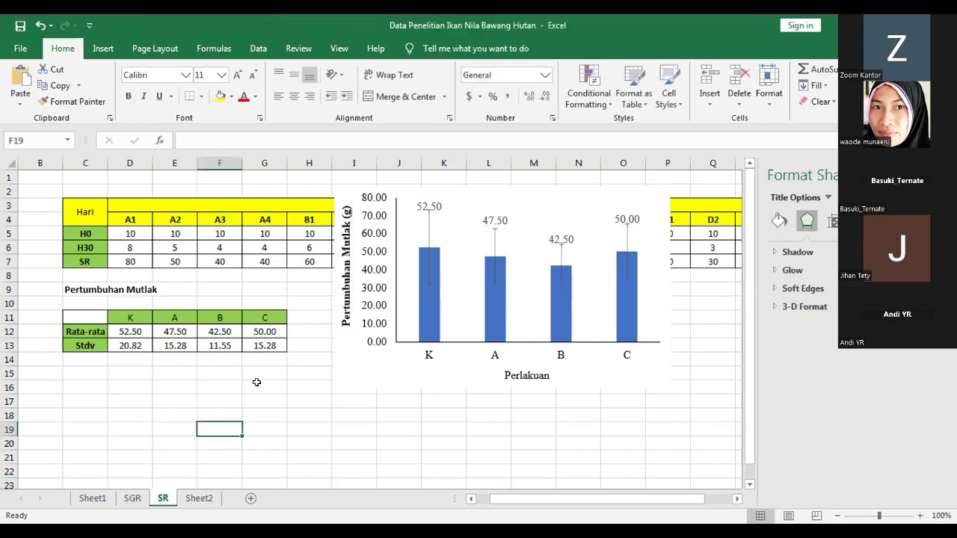
Check the AVERAGE formula and its source range for treatment K in cell D12.
left_click(257, 382)
left_click(133, 332)
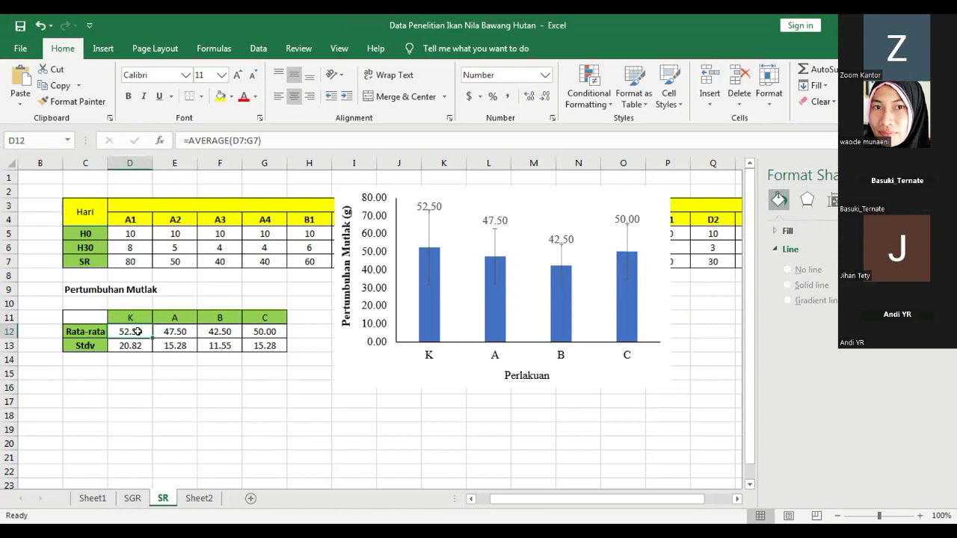
left_click(190, 381)
left_click(130, 332)
key("F2")
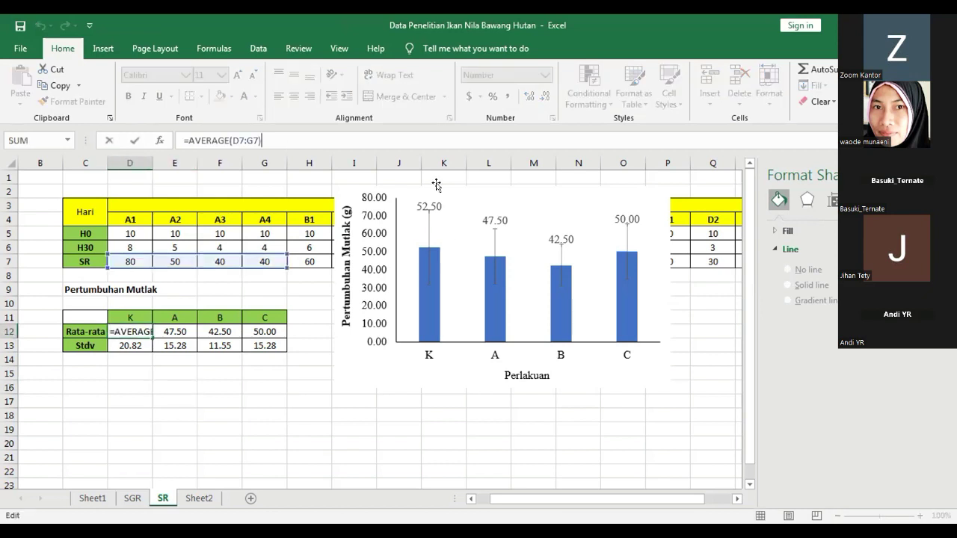
key("Return")
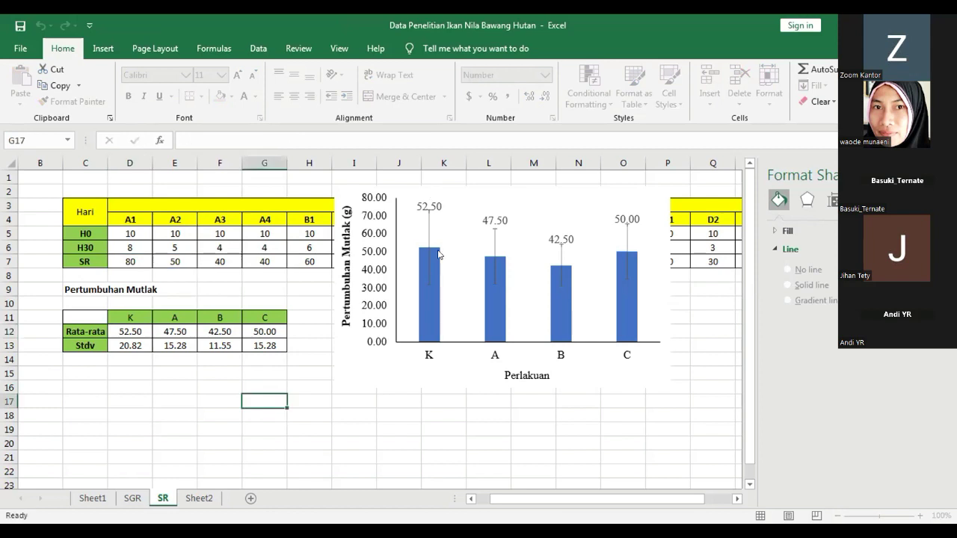
left_click(175, 372)
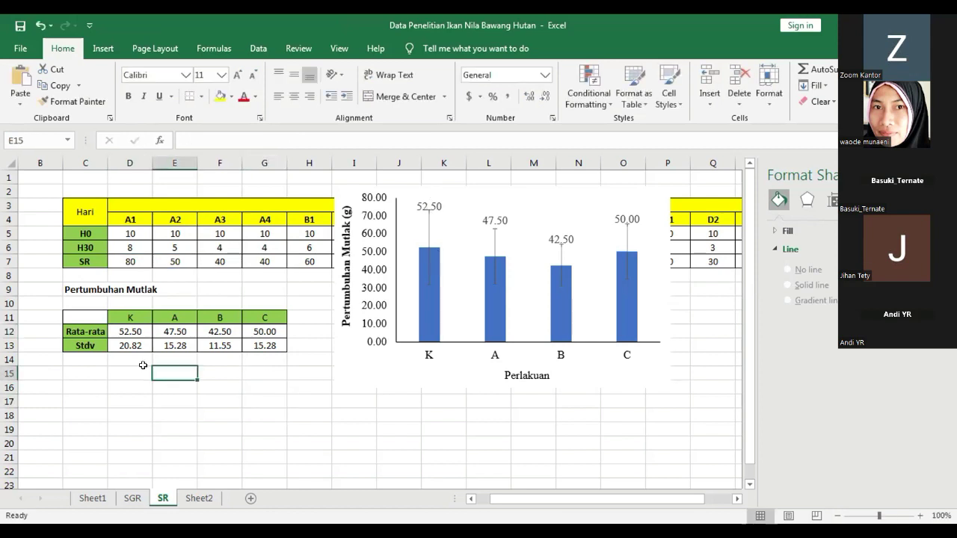
left_click(119, 358)
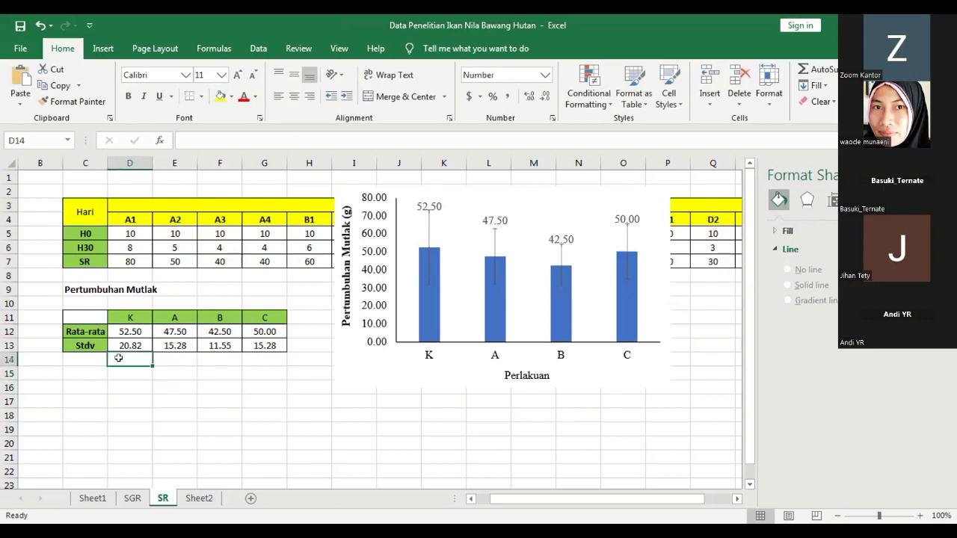
left_click(128, 331)
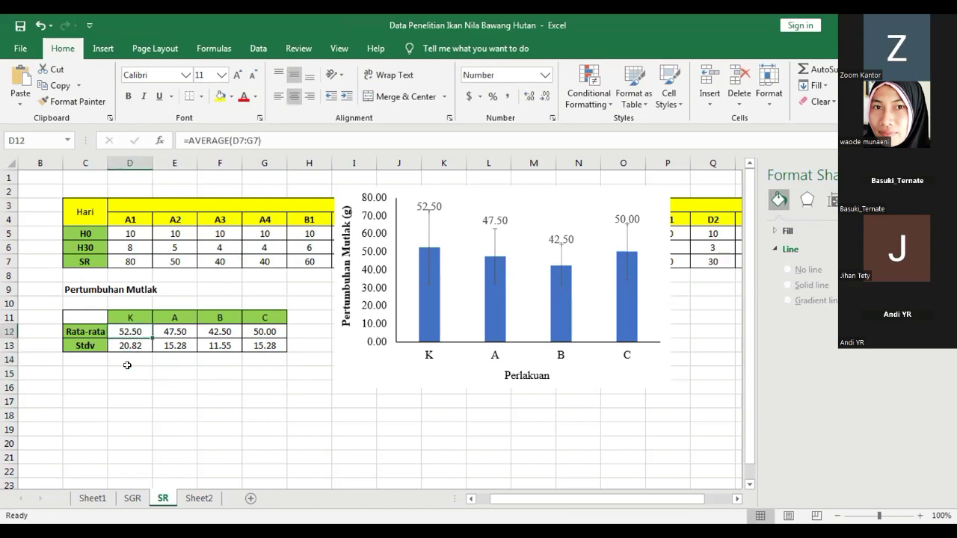
key("Down")
key("Down")
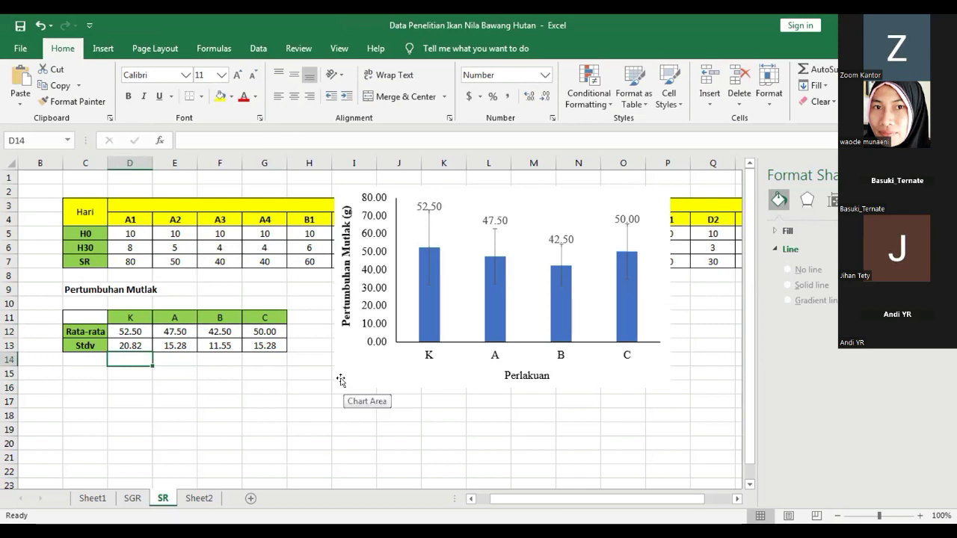
left_click(163, 388)
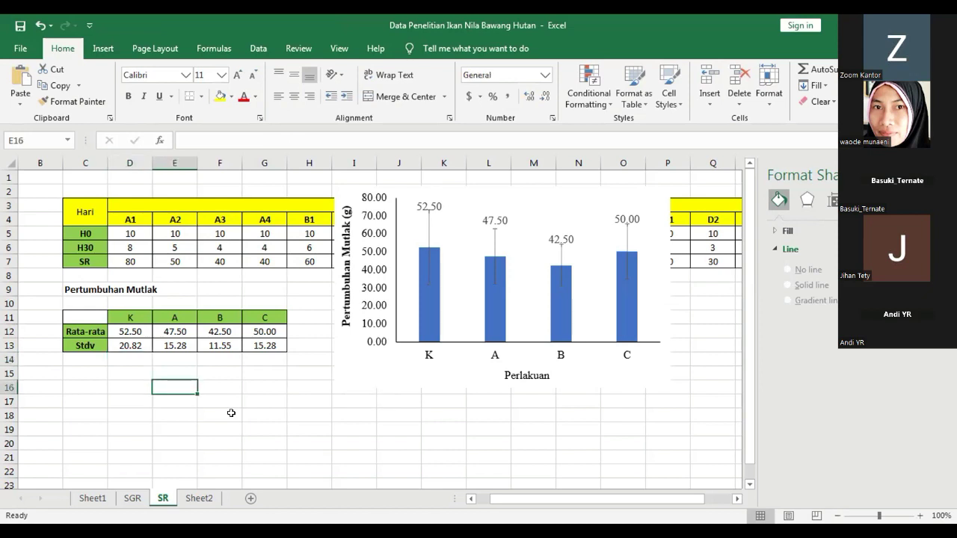
Enter the letter "a" in cell D14, directly below the Stdv value of treatment K.
key("Up")
key("Up")
key("Left")
type("a")
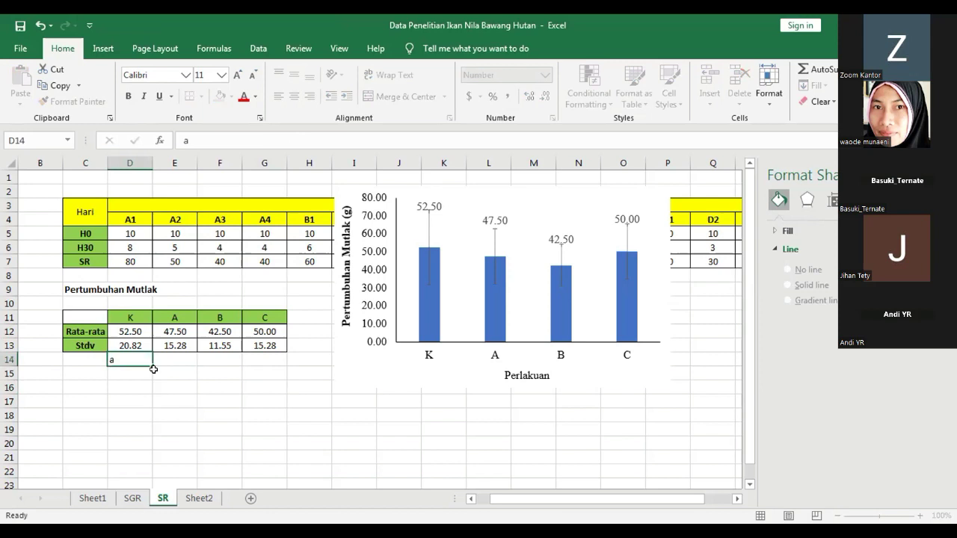
key("Right")
left_click(143, 356)
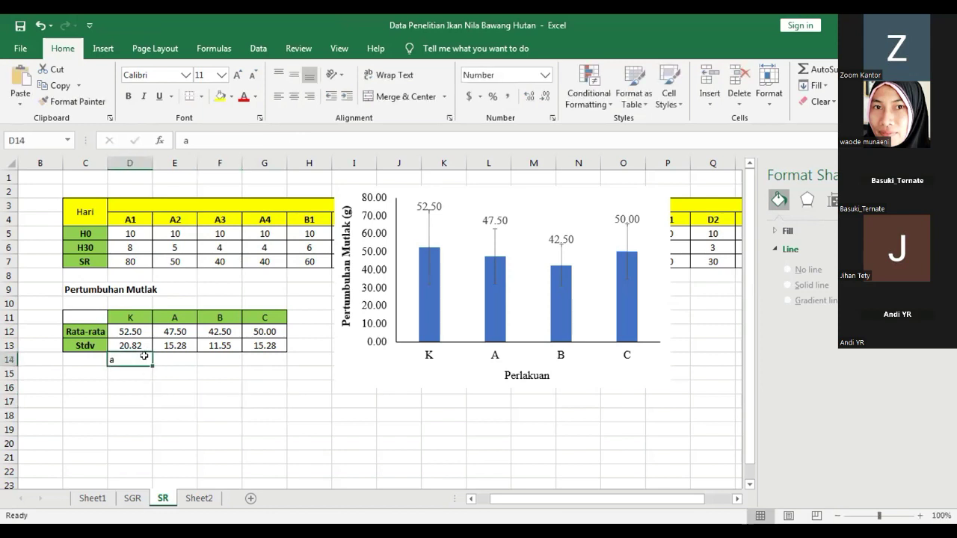
Enter the letter "c" in cell F14, directly below the Stdv value of treatment B.
left_click(211, 357)
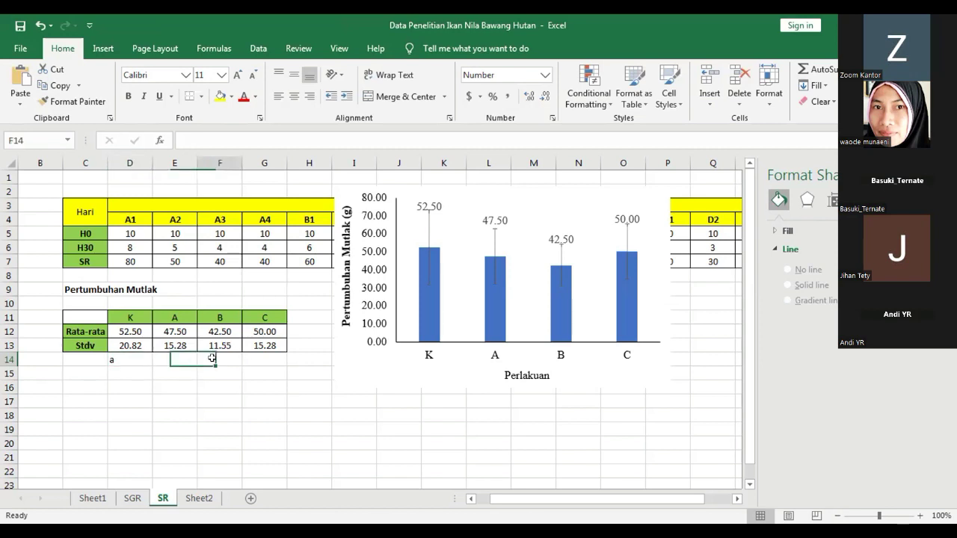
left_click(139, 357)
left_click(219, 357)
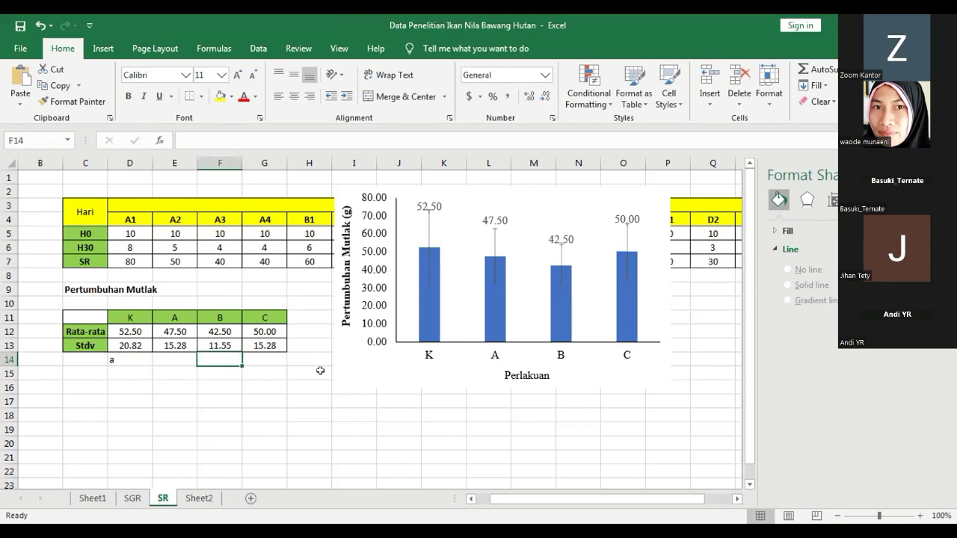
type("c")
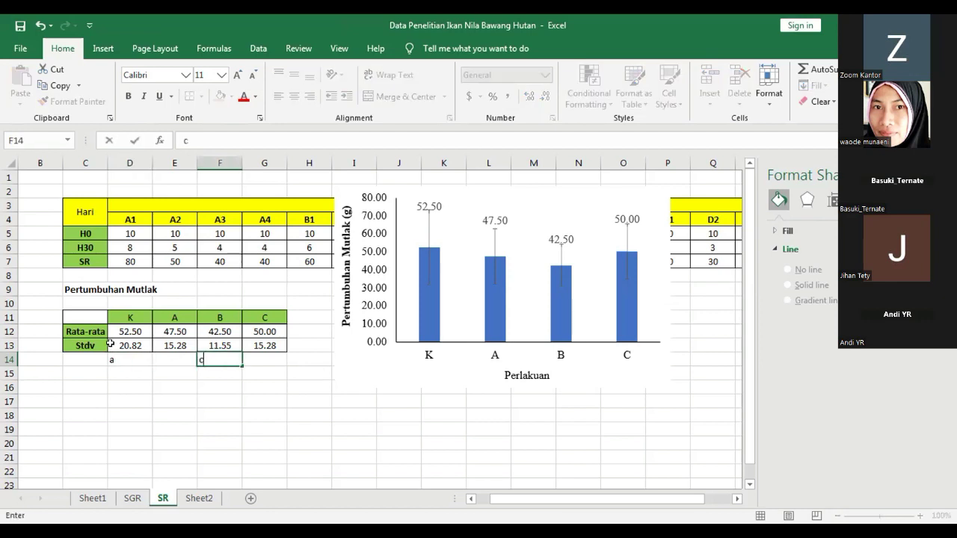
Enter the letter b in E14 under treatment A and the letter a in G14 under treatment C.
left_click(163, 356)
type("b")
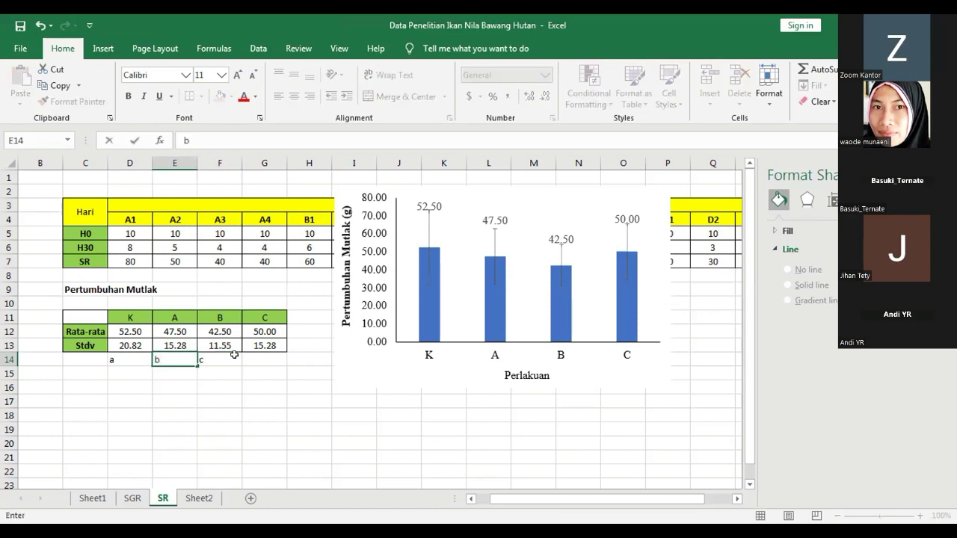
left_click(255, 356)
type("a")
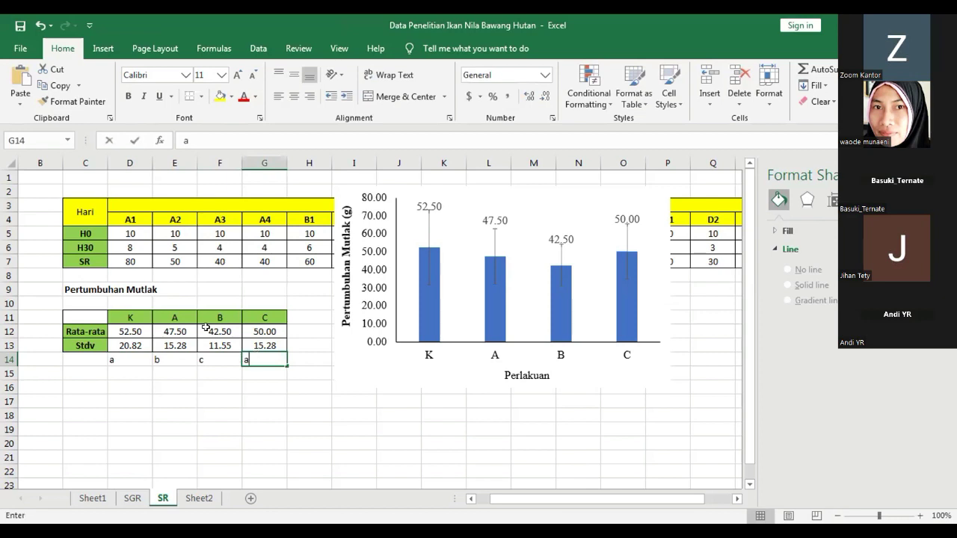
key("Return")
Write the note "huruf yang sama menunjukan berbeda nyata" in cell D16 below the table.
left_click(124, 360)
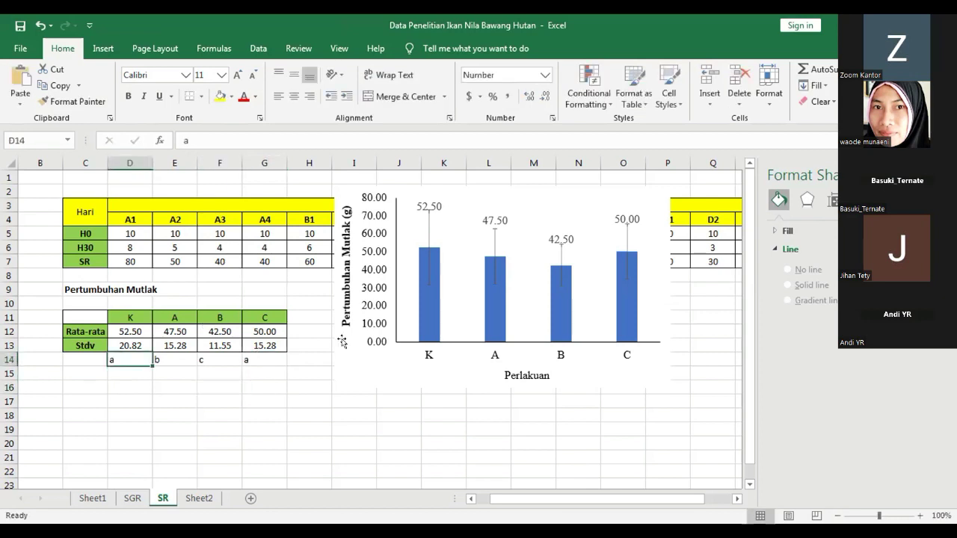
key("Down")
key("Down")
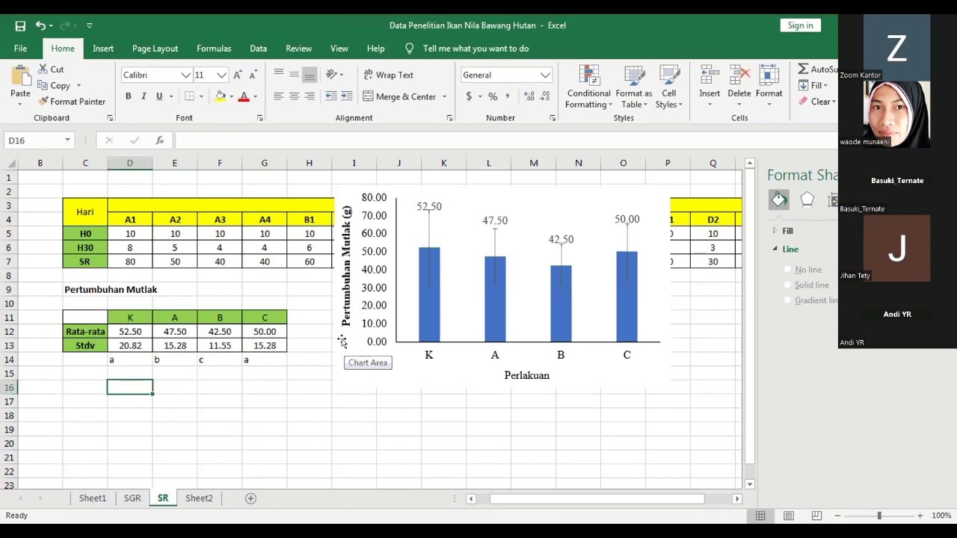
type("t")
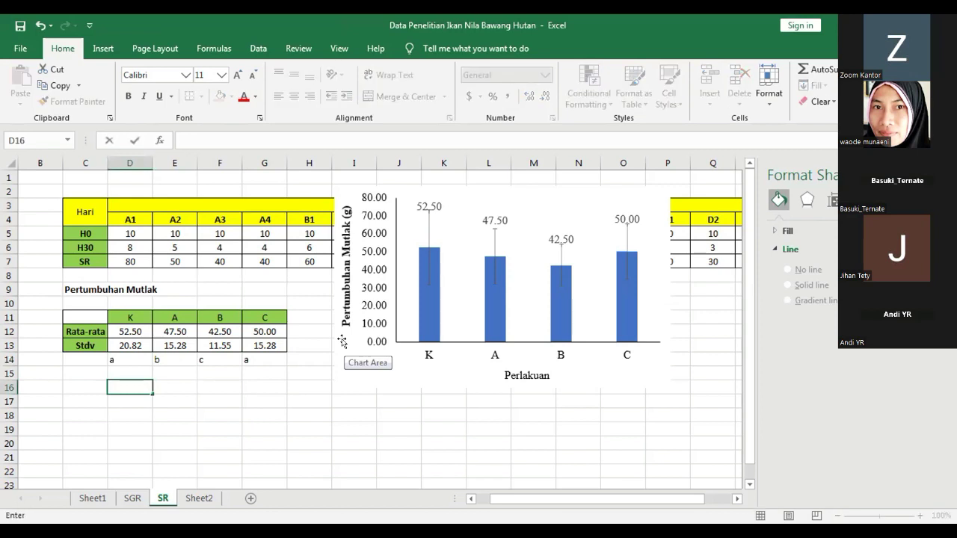
type("huruf sam")
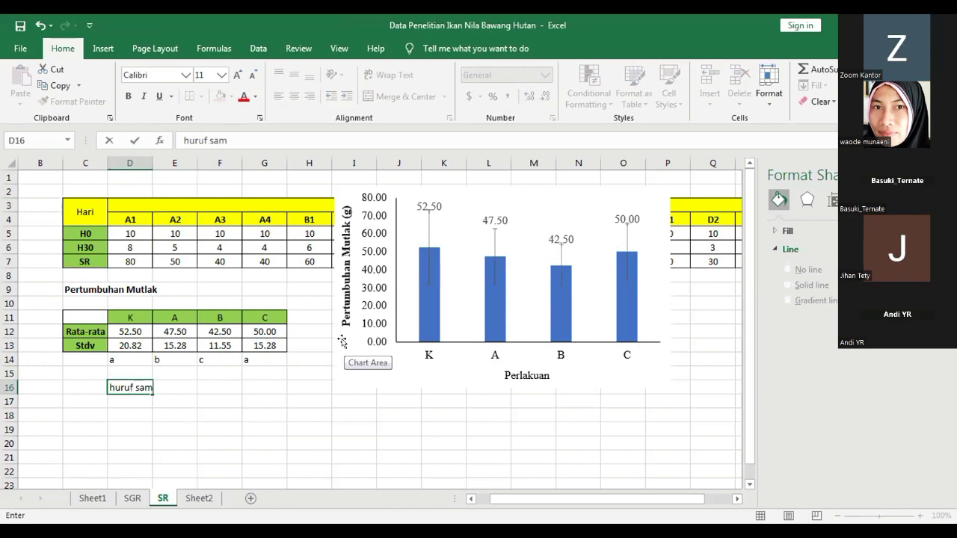
type("a")
key("BackSpace")
key("BackSpace")
key("BackSpace")
key("BackSpace")
type("yang sama menunj")
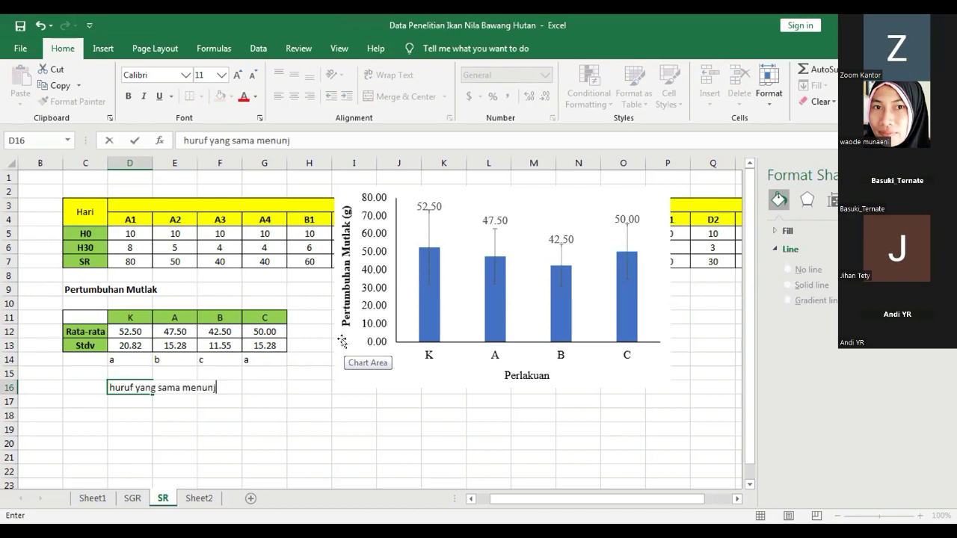
type("ukan berbeda nyat")
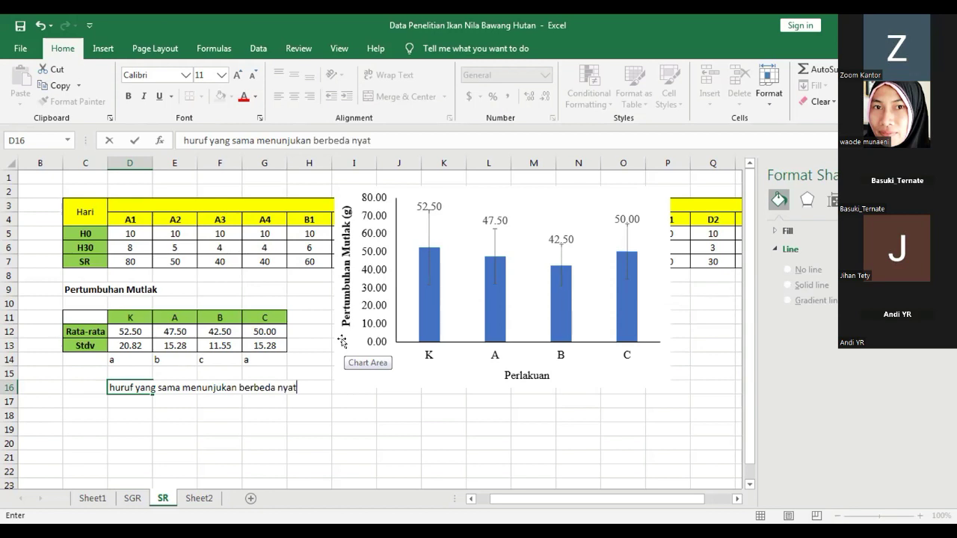
type("a")
left_click(278, 412)
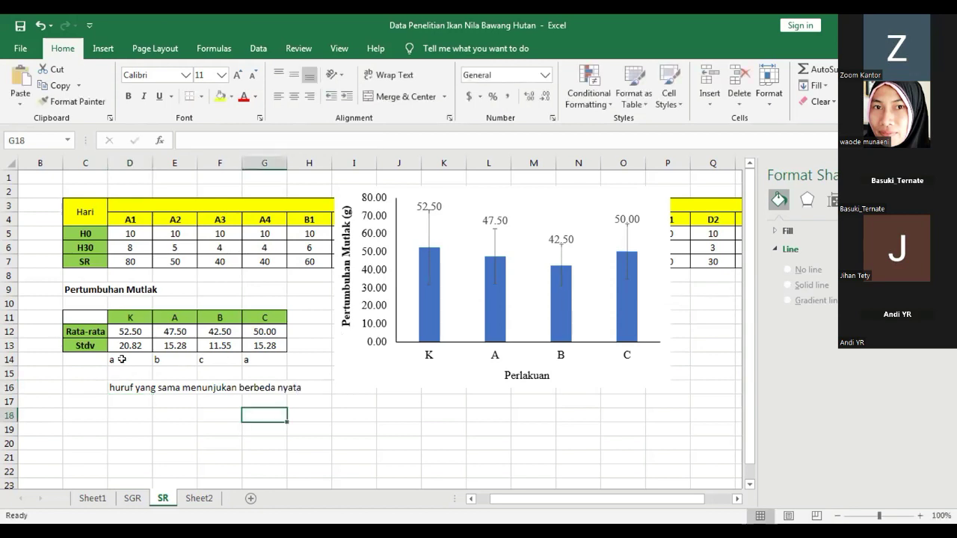
left_click(121, 357)
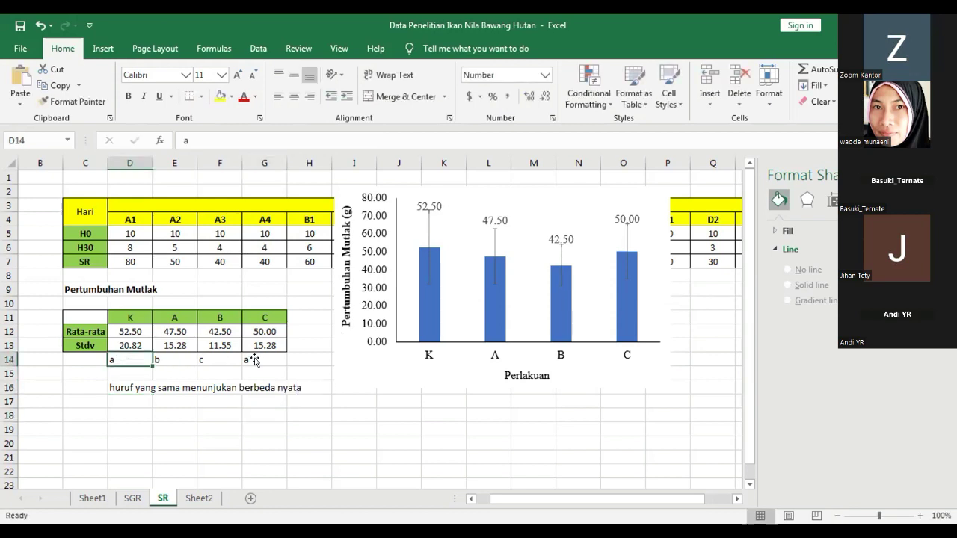
key("Right")
key("Right")
key("Right")
left_click(261, 416)
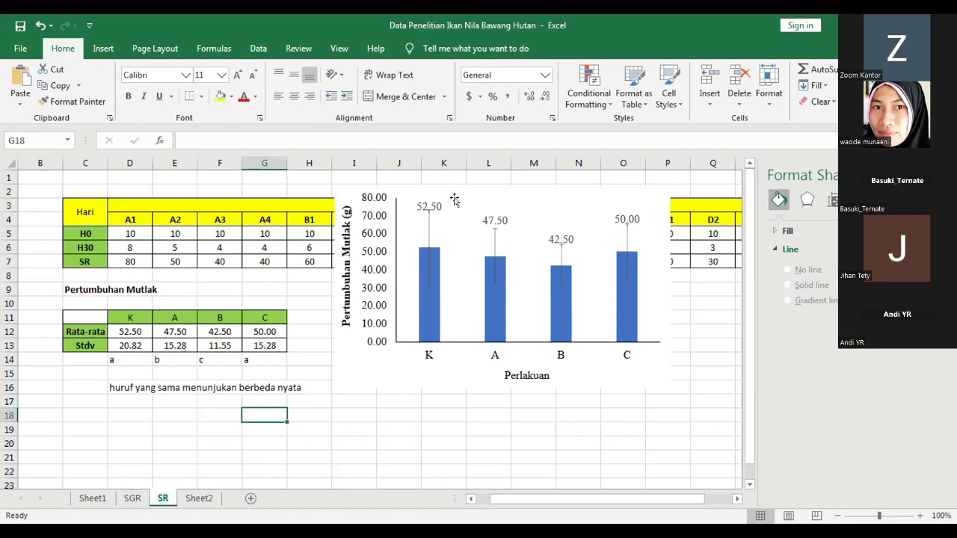
Append the letter a to the chart's data labels above bars K and C.
left_click(431, 203)
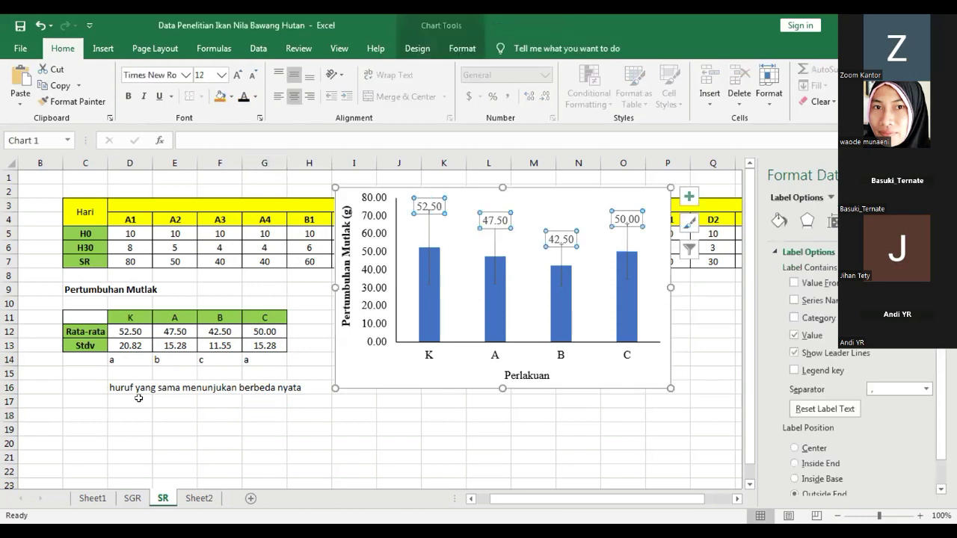
left_click(433, 201)
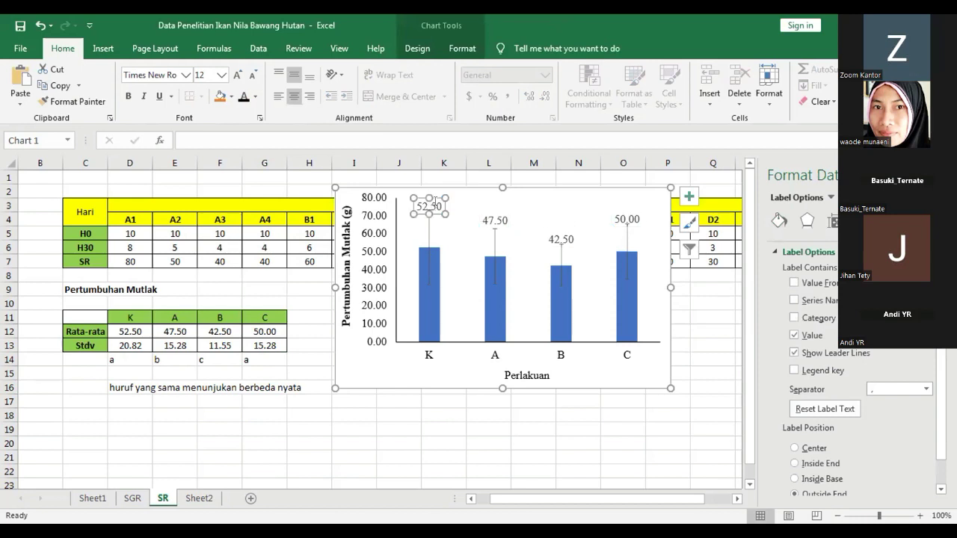
left_click(430, 206)
left_click_drag(417, 206, 478, 205)
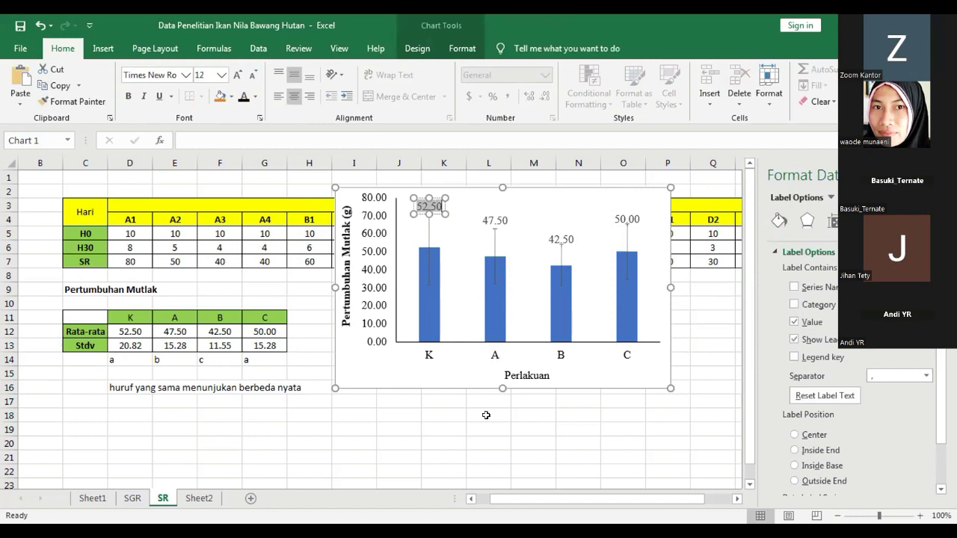
type("a")
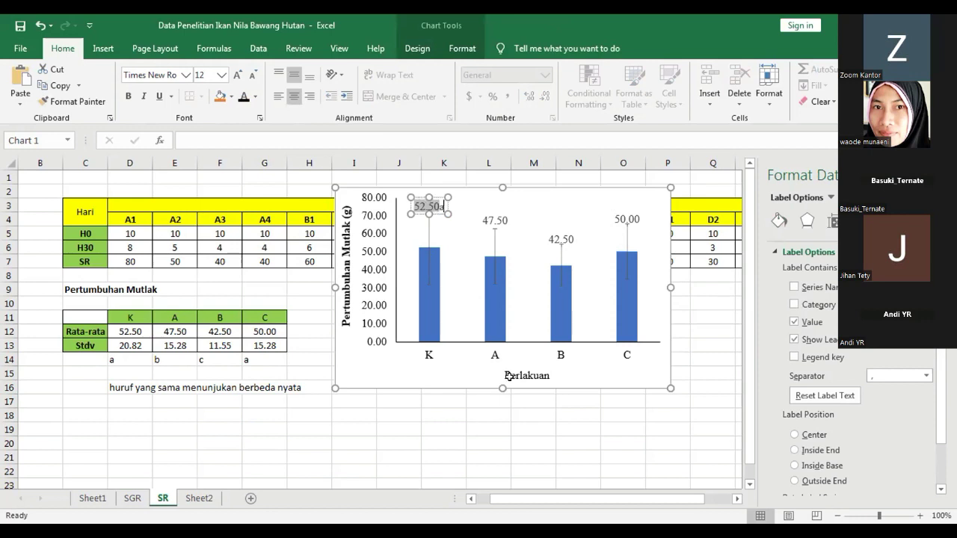
left_click(636, 218)
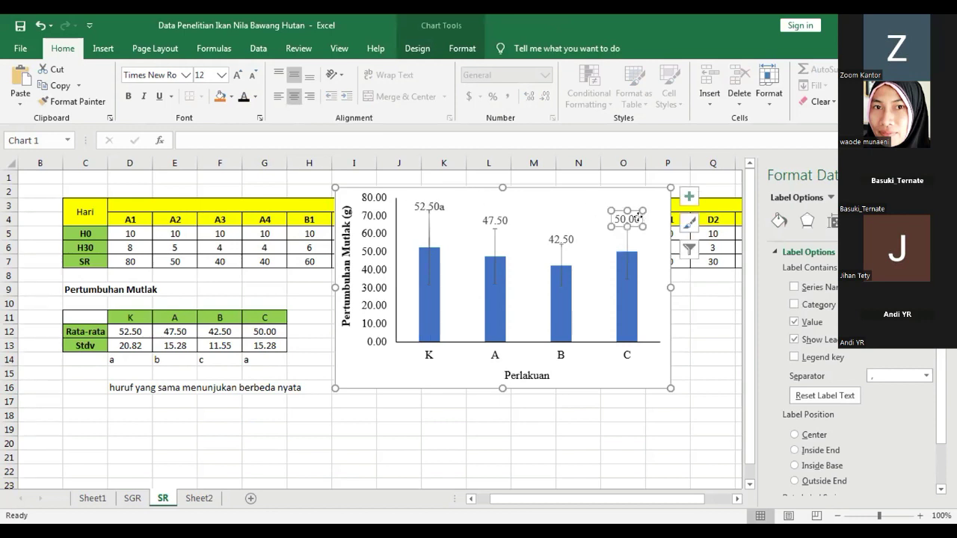
double_click(636, 219)
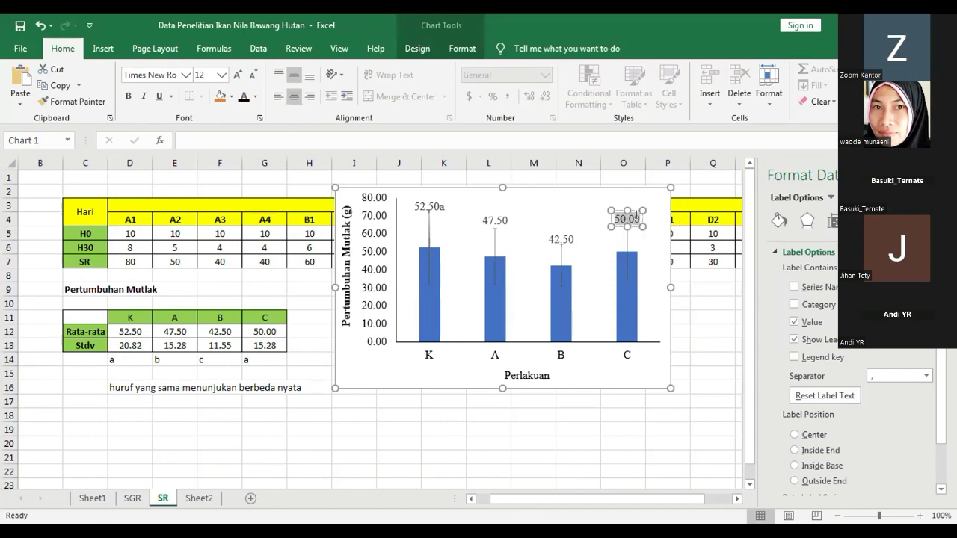
type("a")
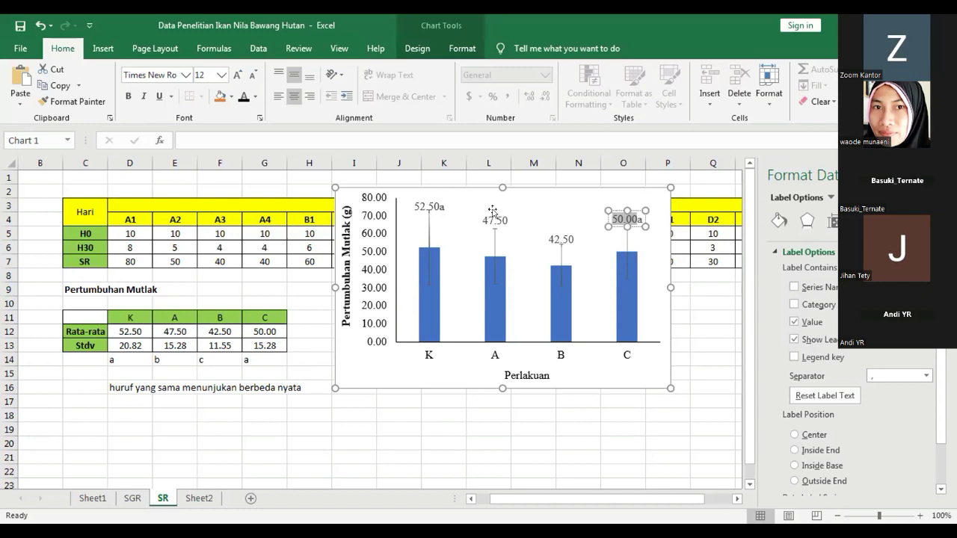
Append b to the data label above bar A and c to the data label above bar B.
left_click(501, 220)
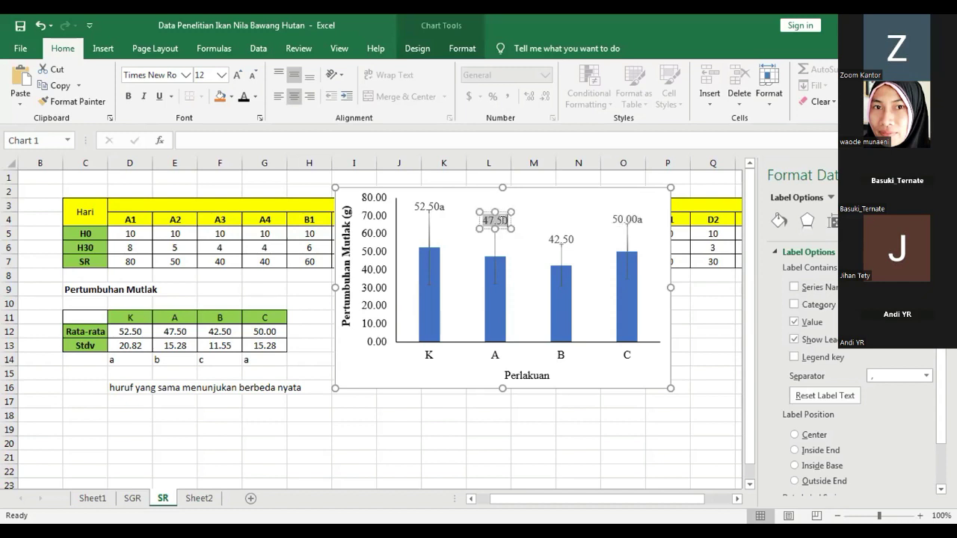
type("b")
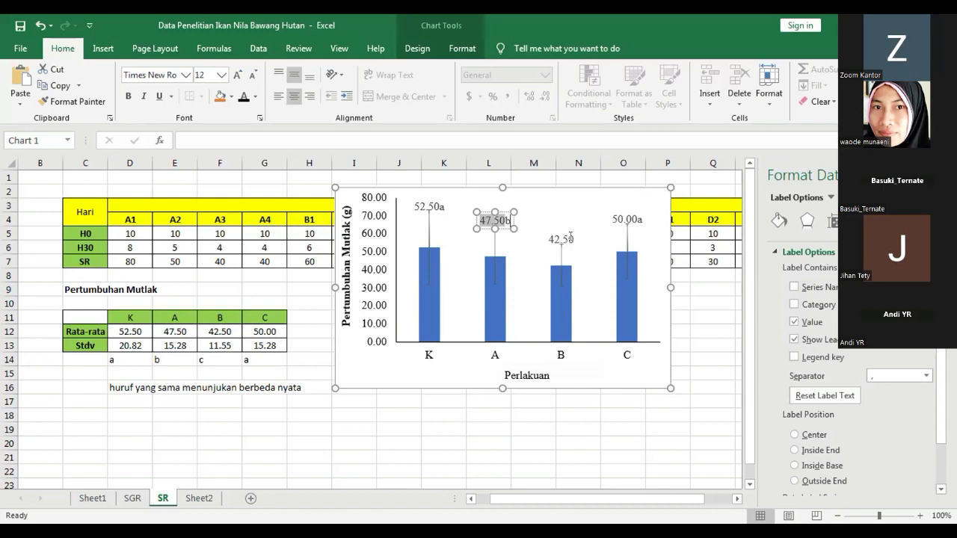
left_click(570, 237)
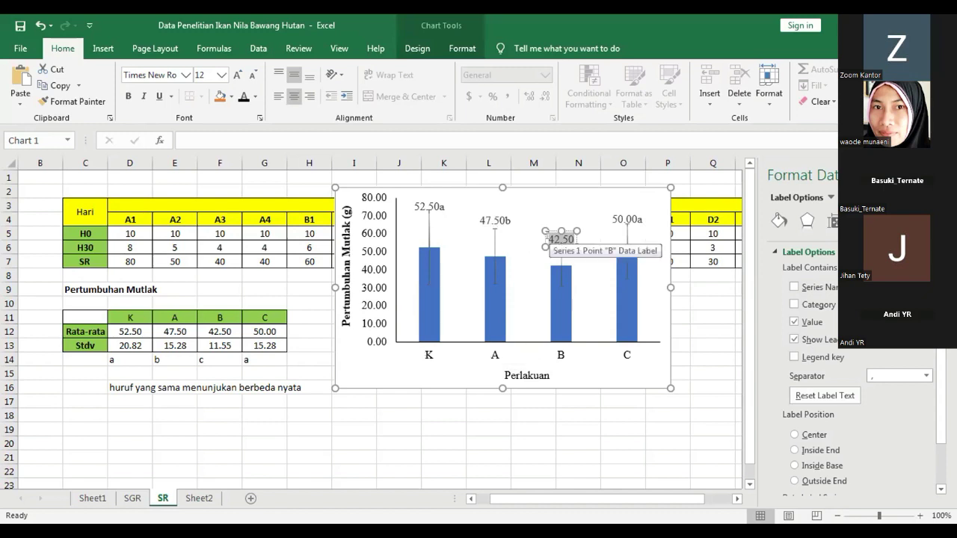
type("c")
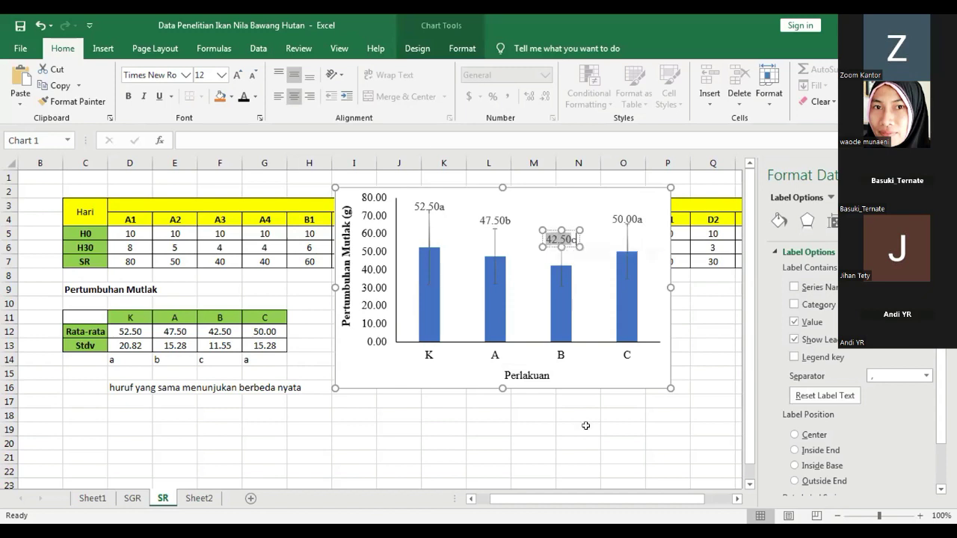
key("Escape")
key("Escape")
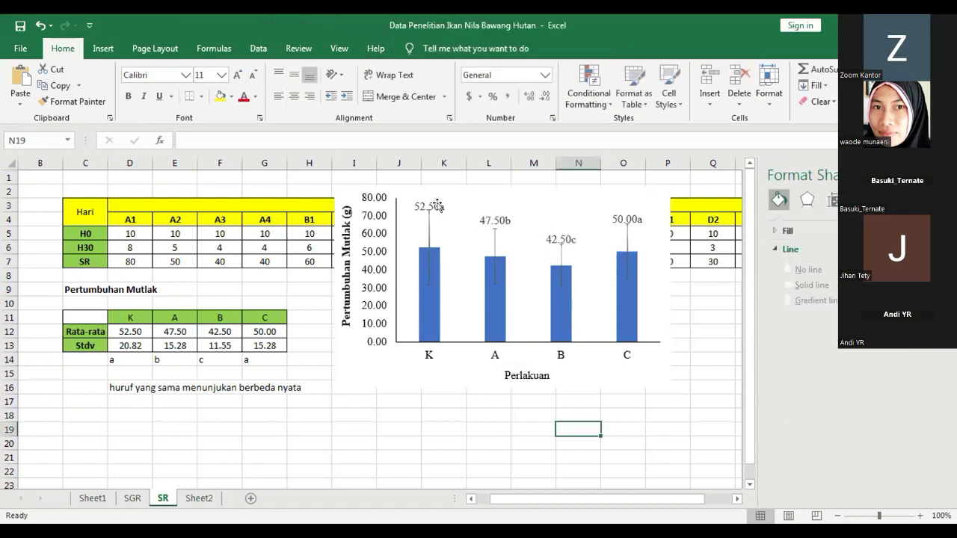
Turn the letter a in bar K's data label into a superscript after 52.50.
left_click(438, 206)
left_click(436, 204)
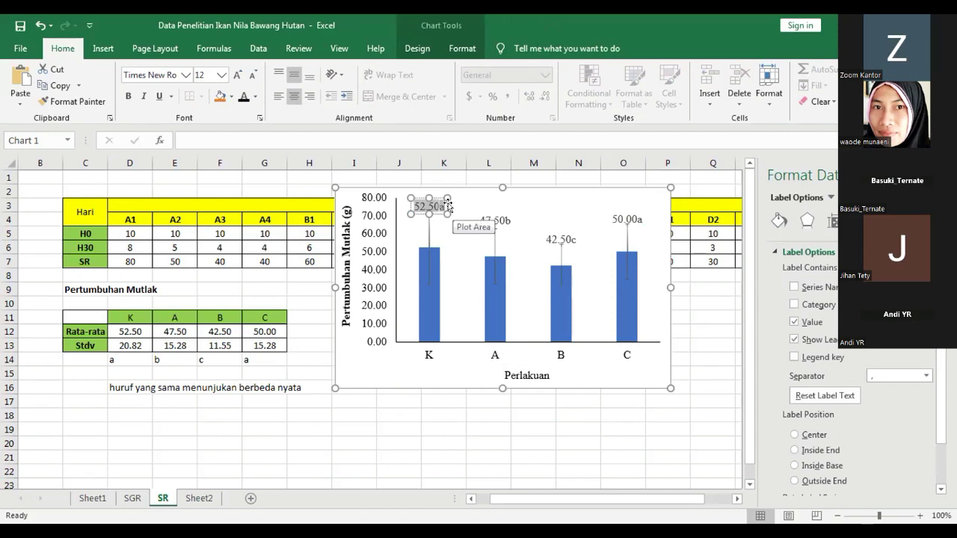
double_click(442, 211)
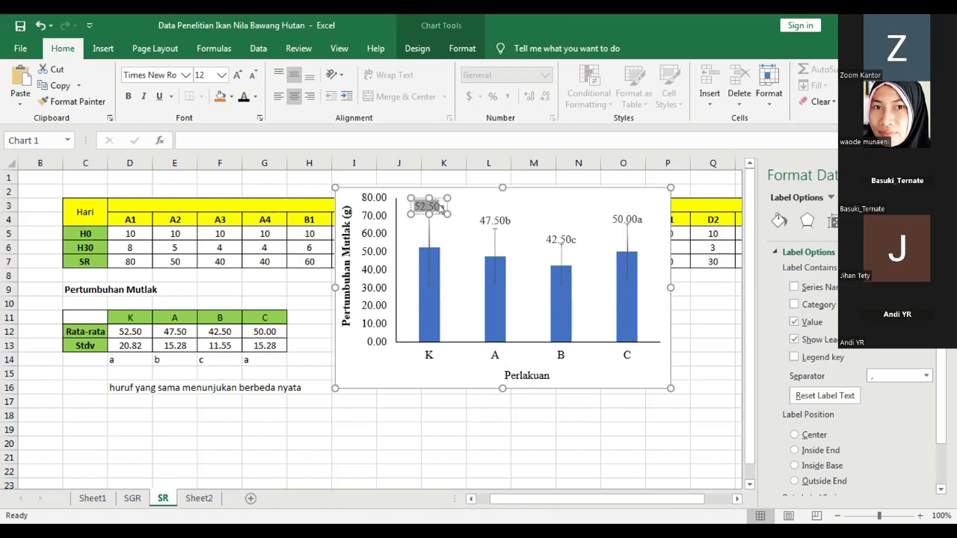
left_click(437, 202)
key("BackSpace")
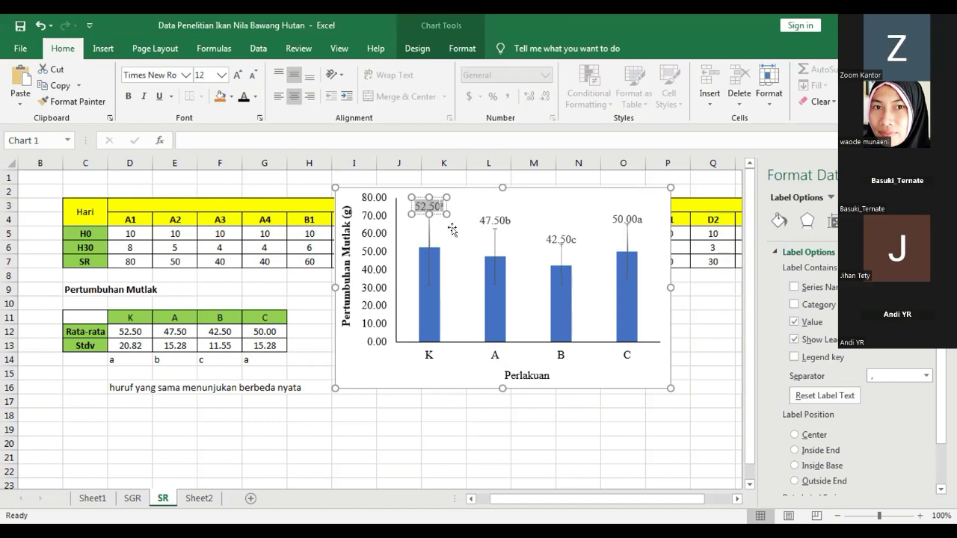
type("a")
left_click(480, 216)
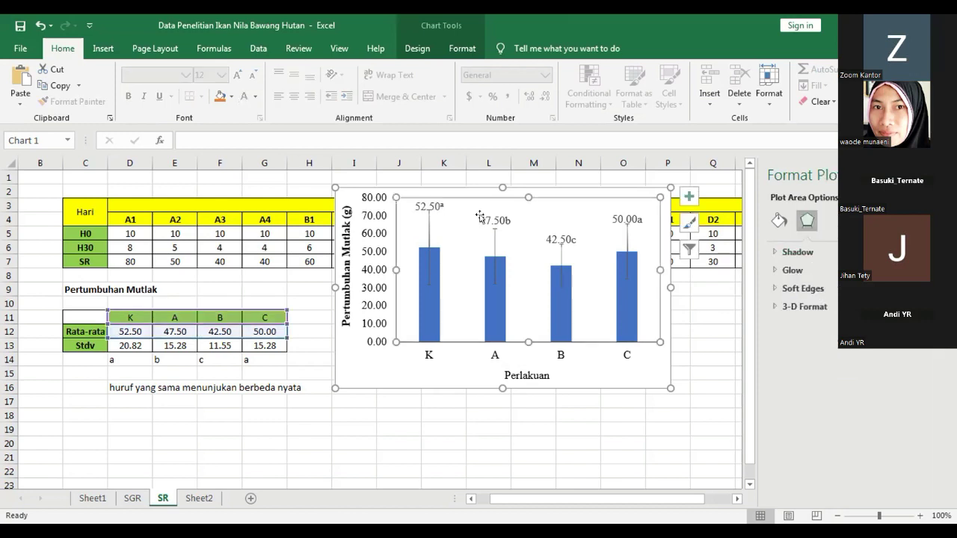
Format the letter b in bar A's data label as superscript.
left_click(494, 219)
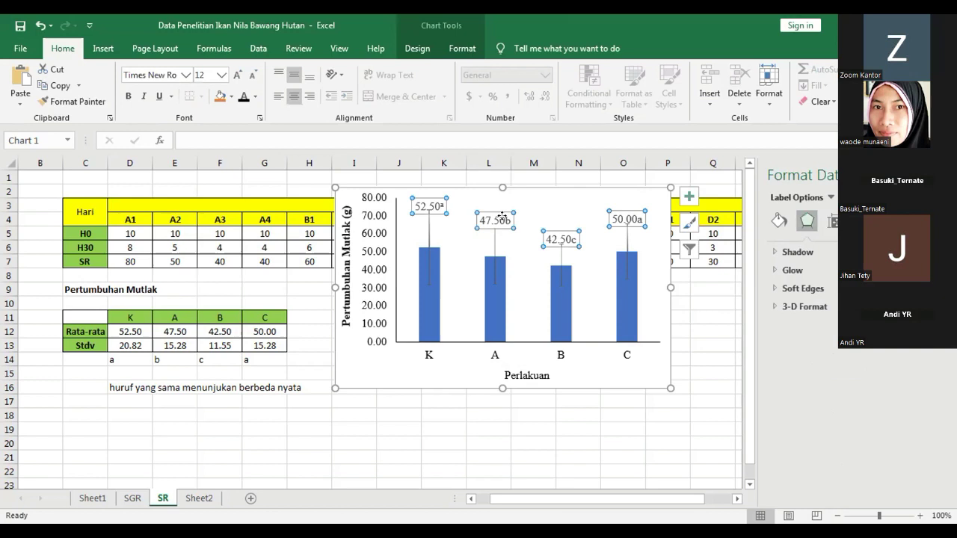
left_click(502, 217)
double_click(509, 218)
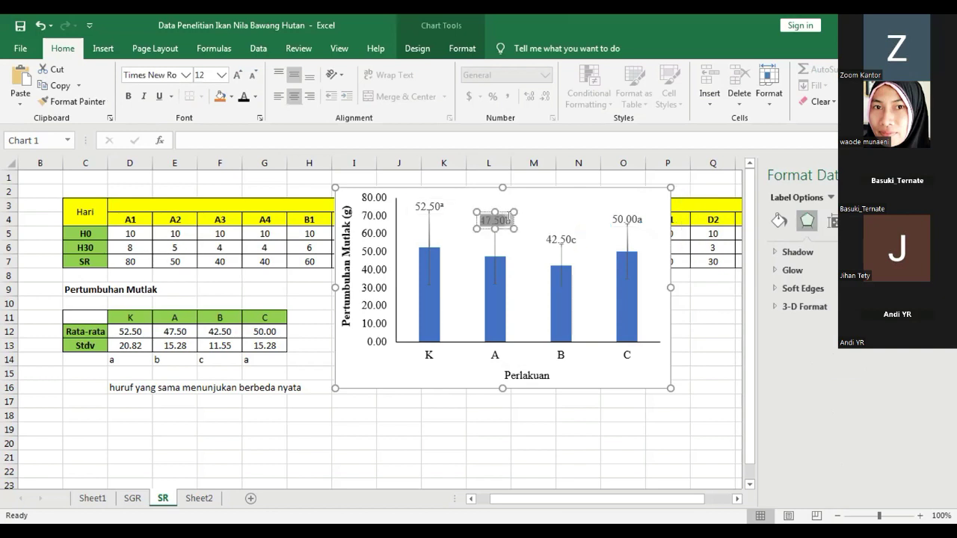
left_click_drag(509, 217, 503, 217)
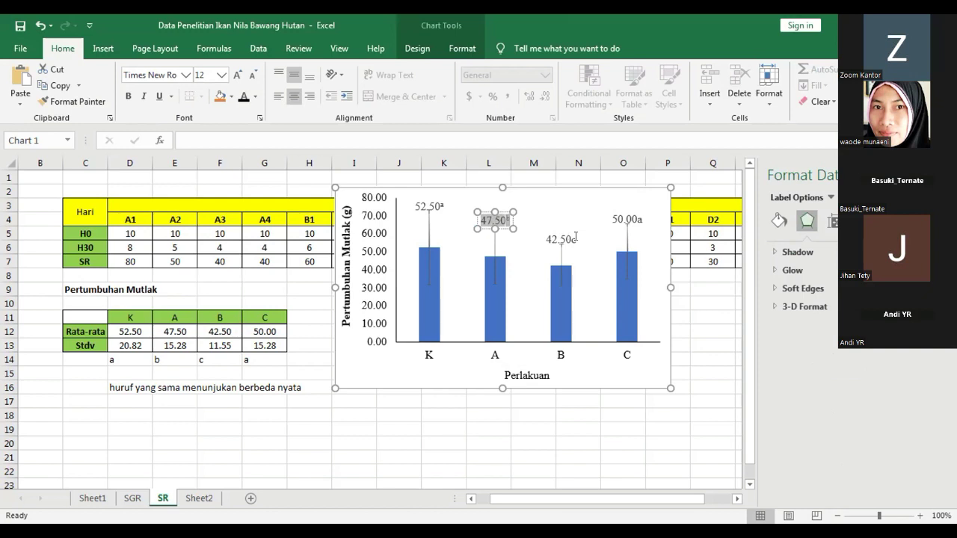
Format the letter c in bar B's data label and the letter a in bar C's data label as superscript.
left_click(568, 238)
left_click(571, 237)
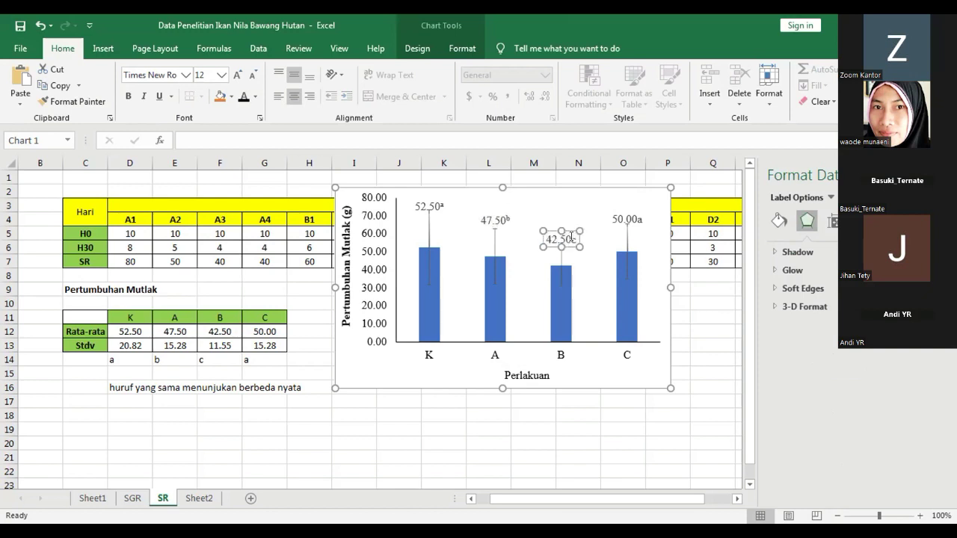
double_click(570, 237)
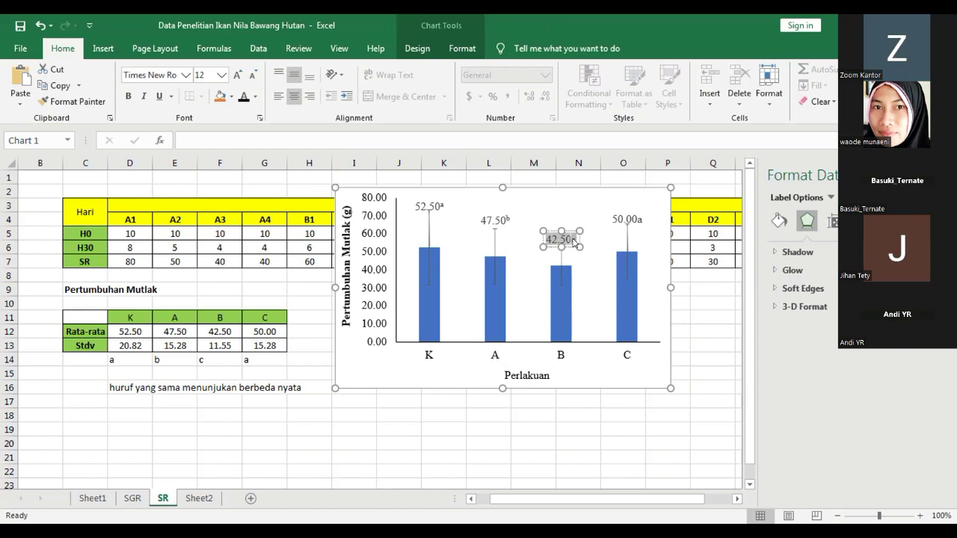
left_click(636, 218)
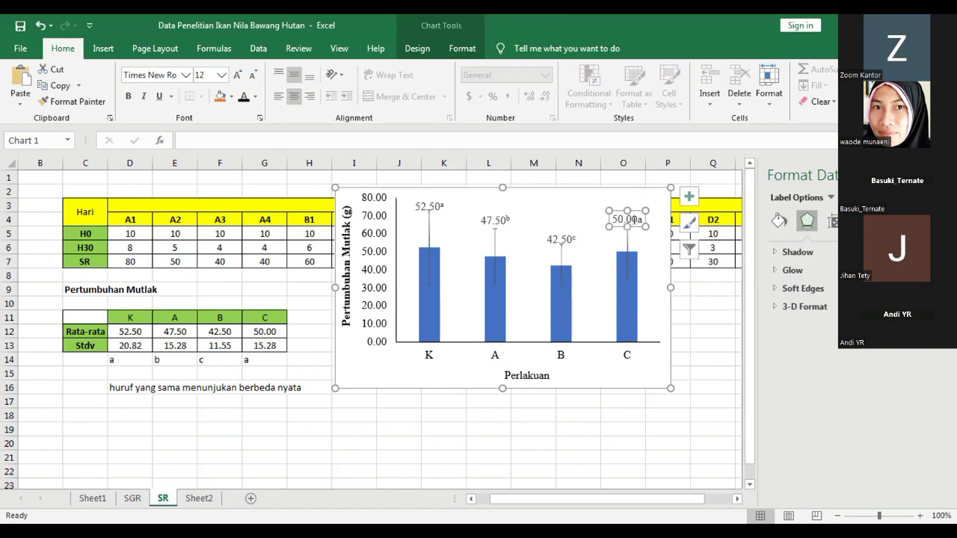
double_click(635, 218)
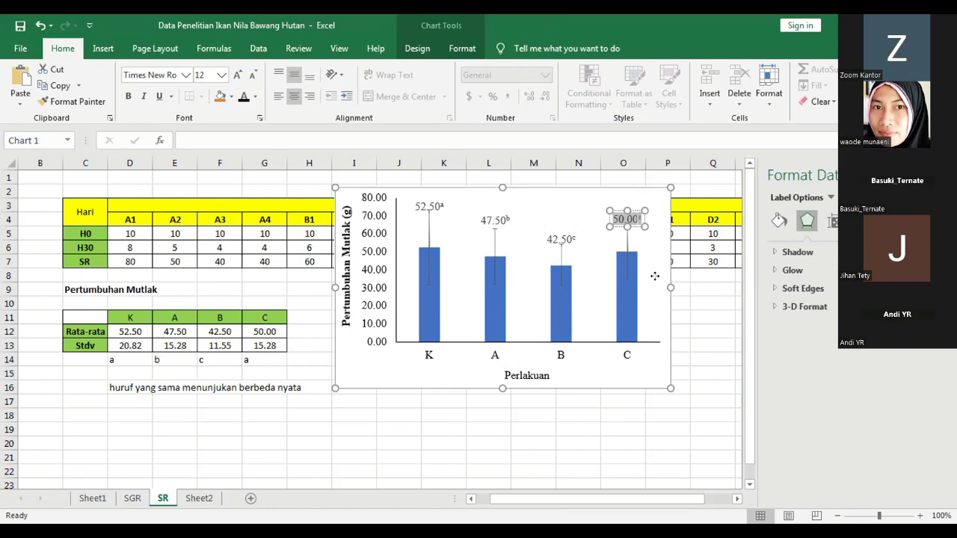
left_click(562, 338)
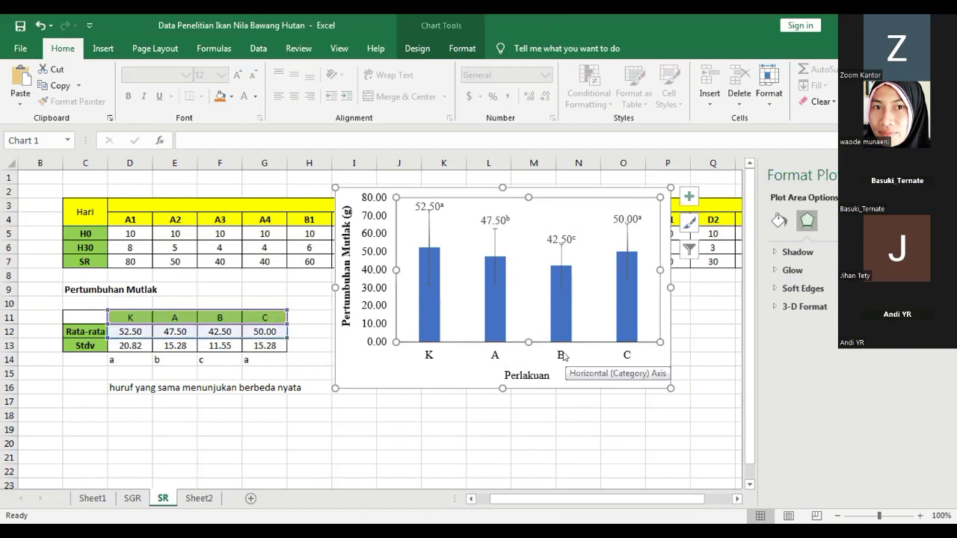
Extend the treatment header K in cell D11 of the summary table to "K (Kontrol)".
left_click(381, 428)
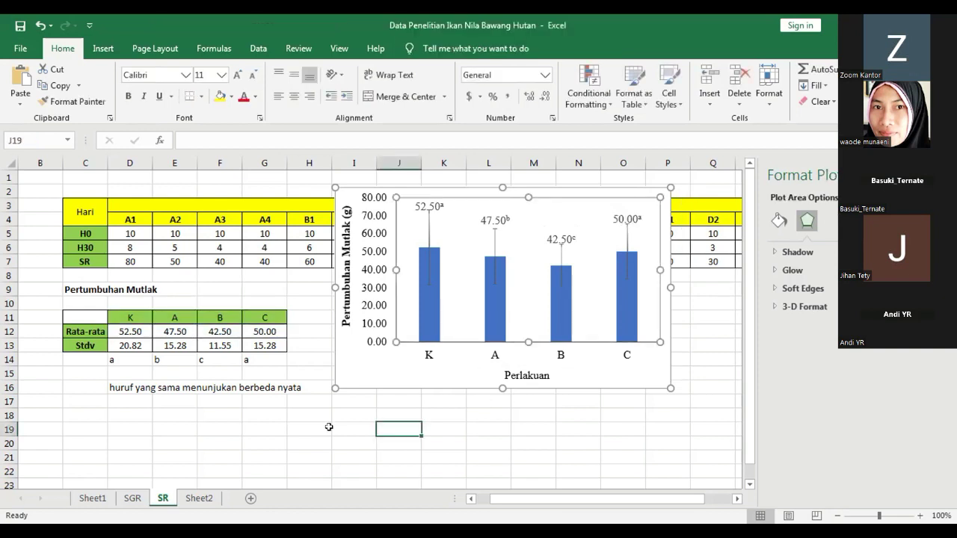
left_click(132, 316)
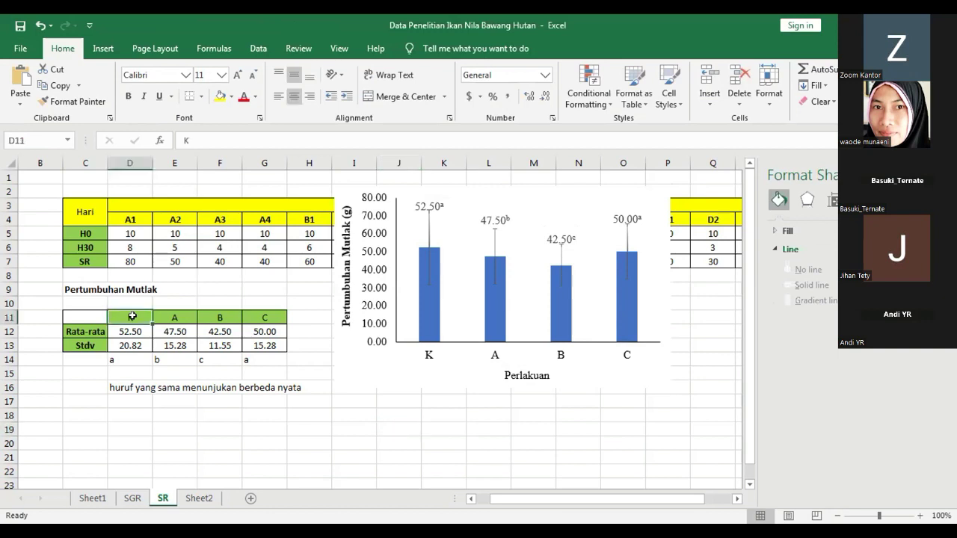
left_click(189, 139)
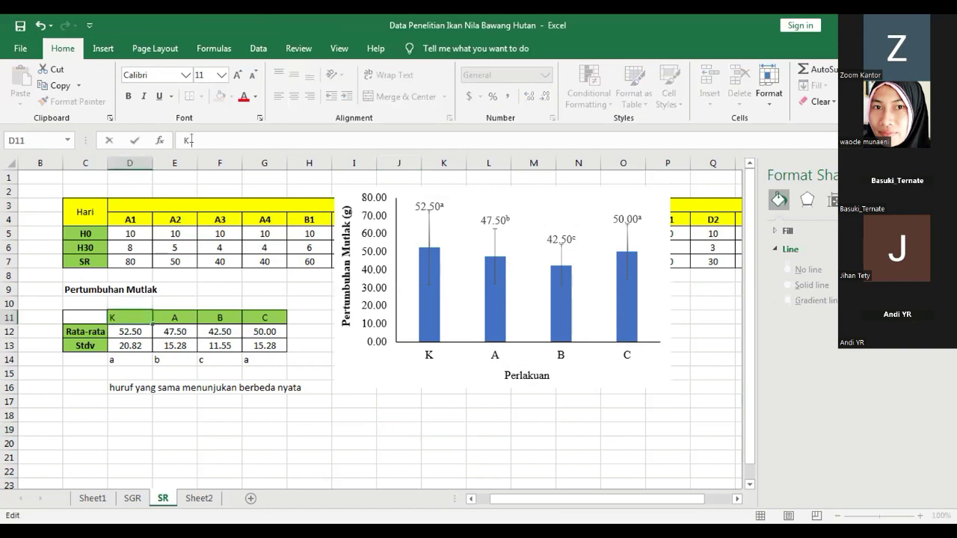
type("(Kontrol)")
key("Return")
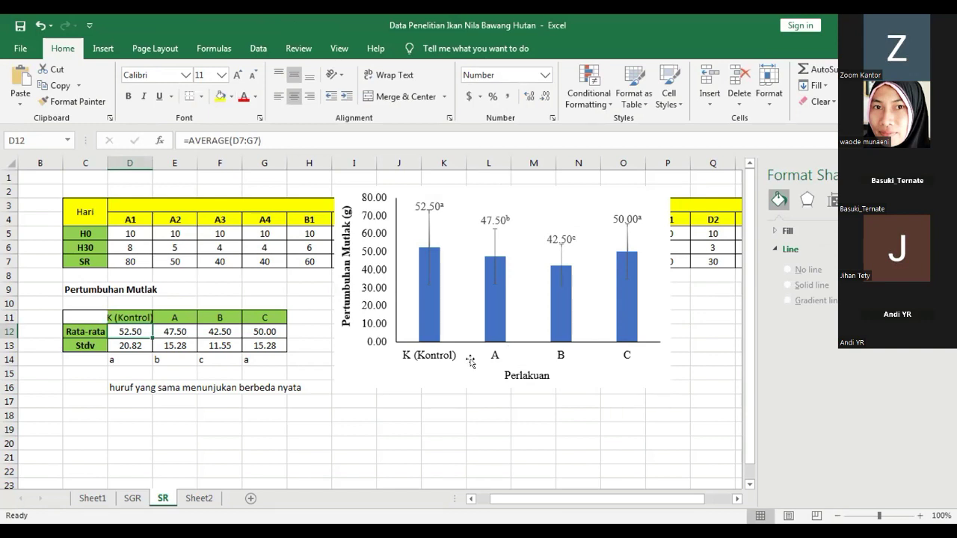
Extend the treatment header A in cell E11 to "A (Probiotik 10%)", including the closing parenthesis.
left_click(175, 317)
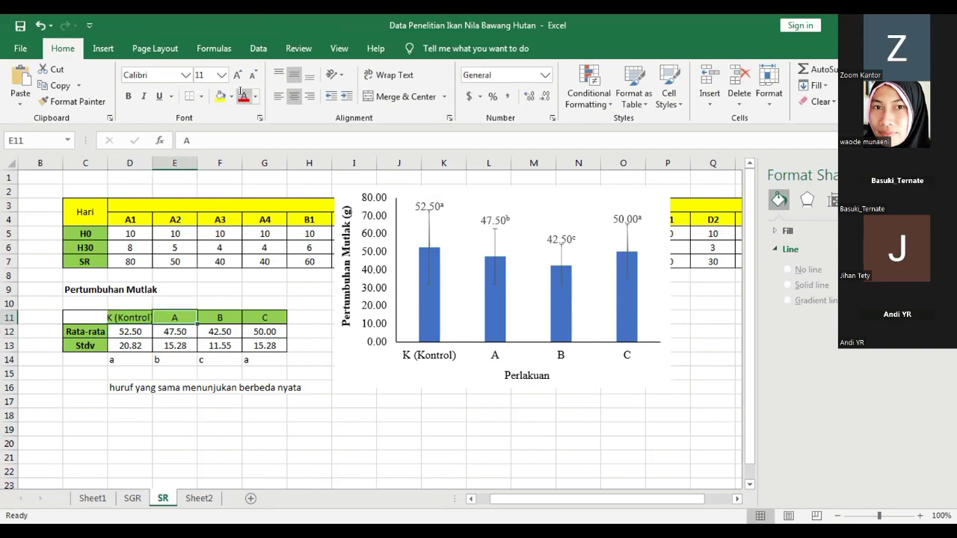
left_click(198, 139)
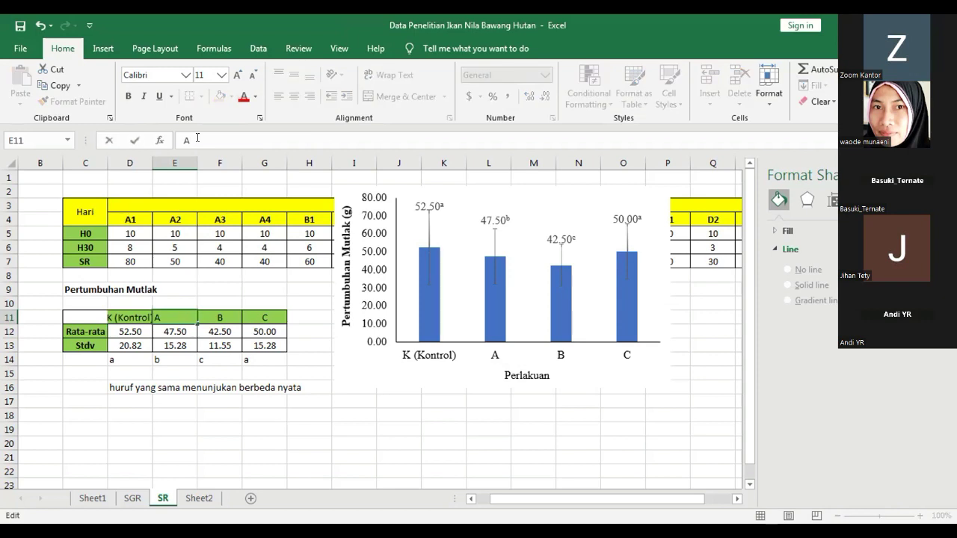
type("(")
type("Probiotik")
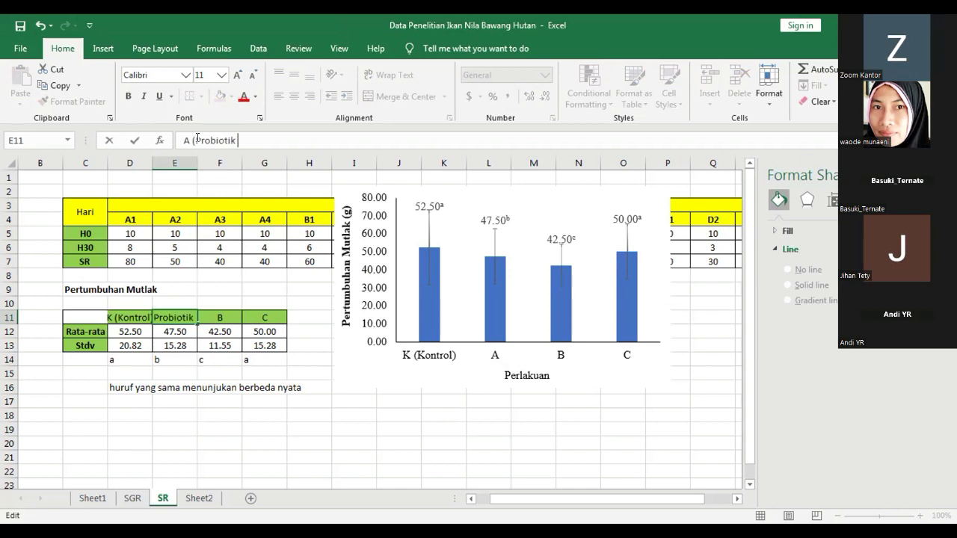
type(" 10%")
left_click(452, 390)
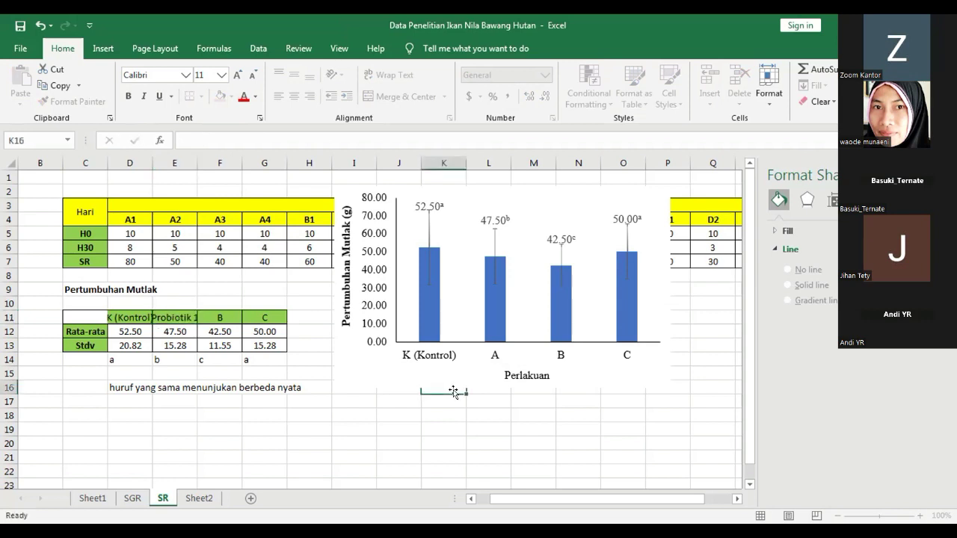
left_click(495, 343)
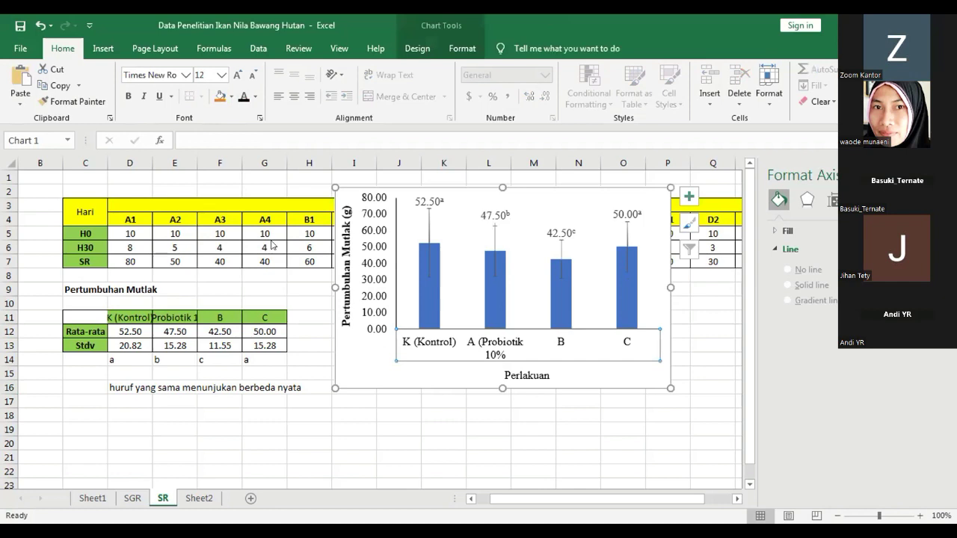
left_click(173, 316)
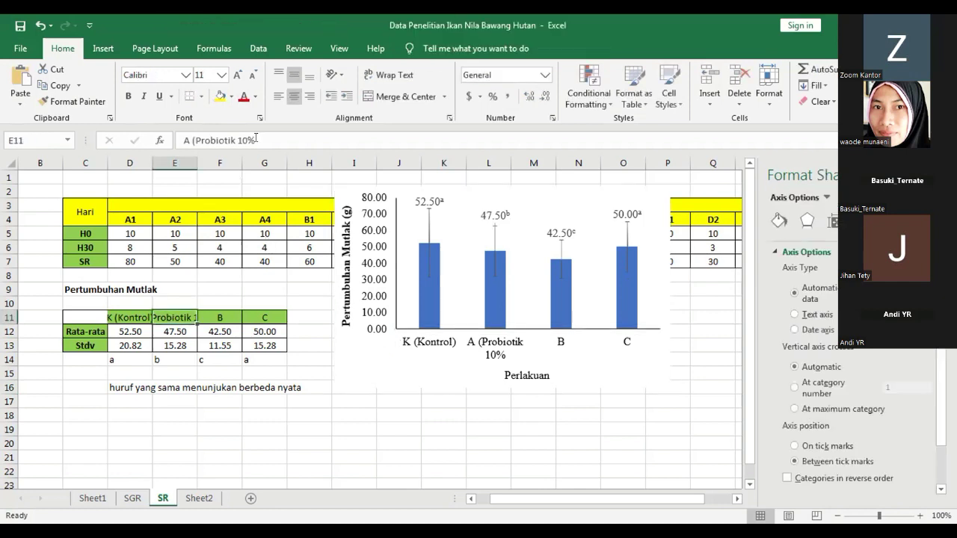
left_click(255, 140)
type(")")
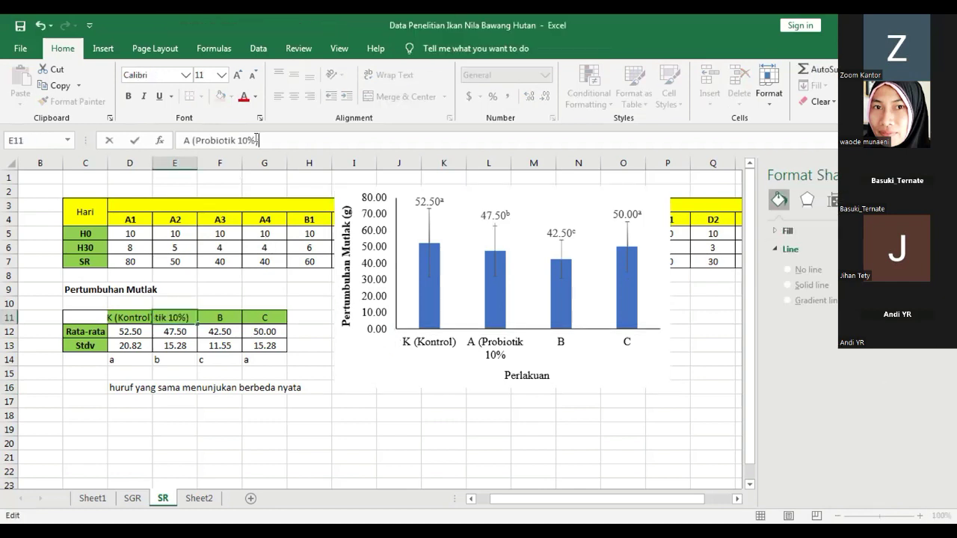
key("Return")
Copy the text "(Probiotik 10%)" from the treatment A header in cell E11.
key("Up")
left_click_drag(255, 143, 189, 142)
key("ctrl+c")
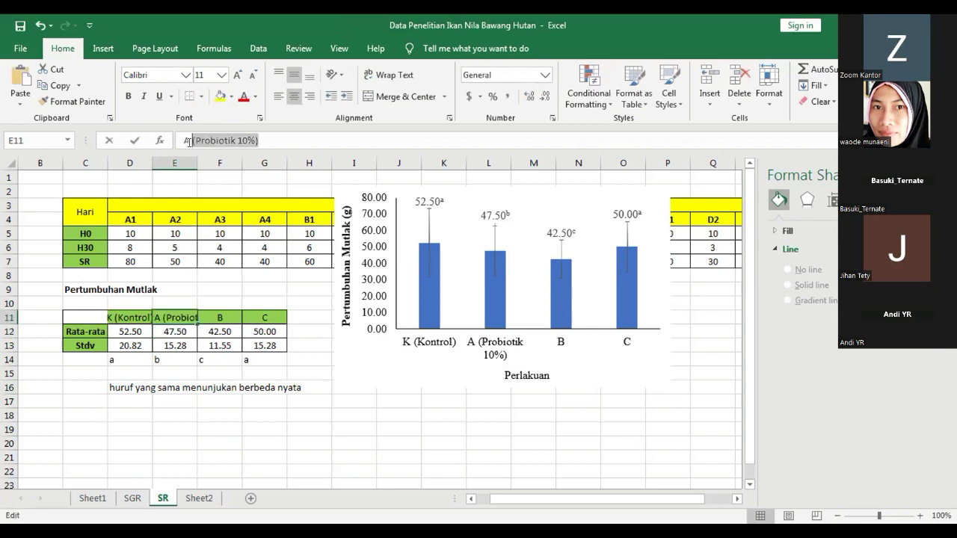
left_click(265, 441)
Paste the copied text into the treatment B header in cell F11 and edit it to read "B (Probiotik 15%)".
left_click(204, 314)
left_click(244, 146)
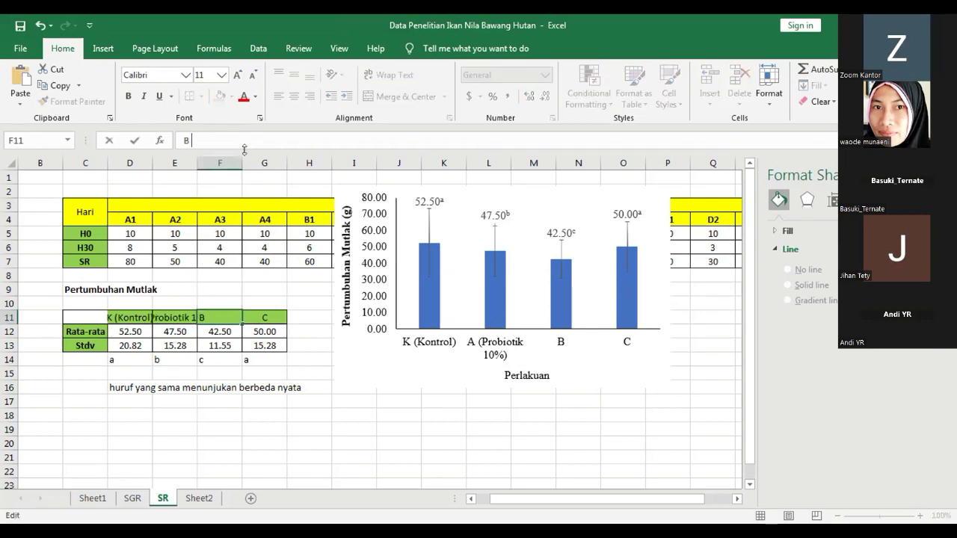
type("(")
key("ctrl+v")
left_click(193, 140)
key("BackSpace")
left_click(194, 140)
key("BackSpace")
left_click(244, 140)
key("BackSpace")
key("Return")
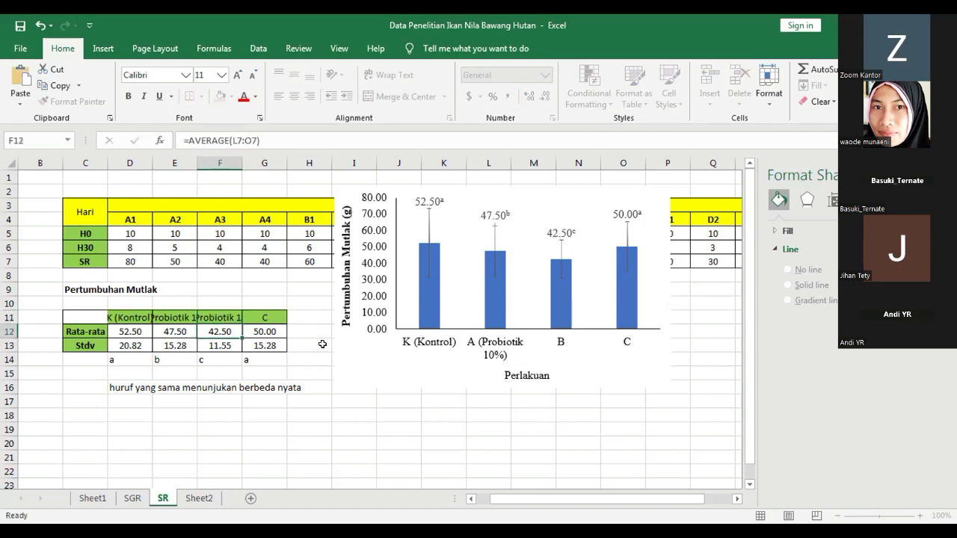
Paste the copied text into the treatment C header in cell G11 and edit it to read "C (Probiotik 20%)".
left_click(265, 317)
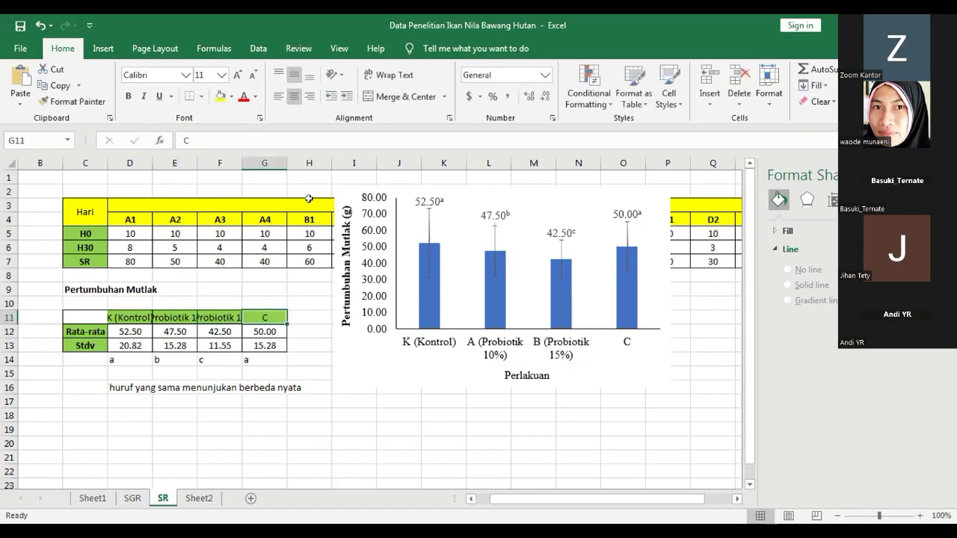
left_click(232, 139)
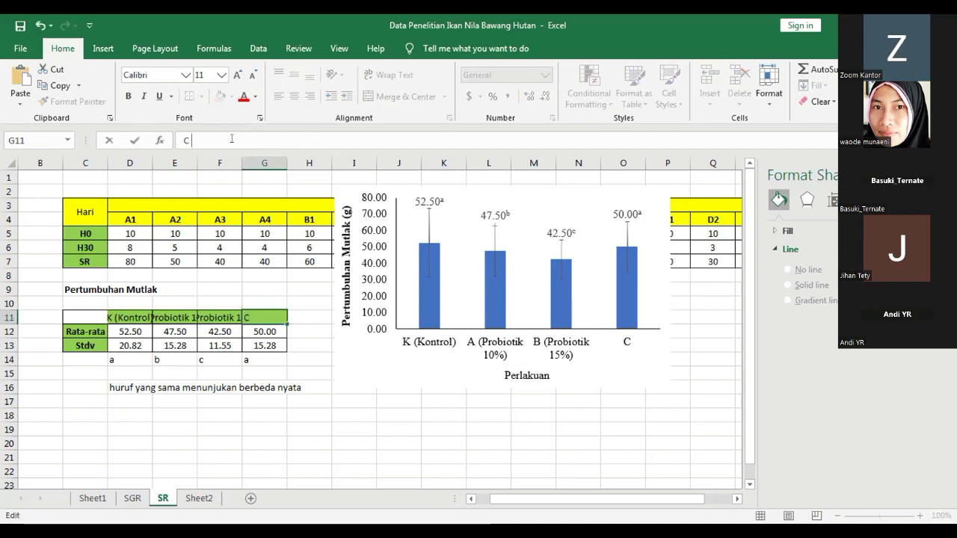
key("ctrl+v")
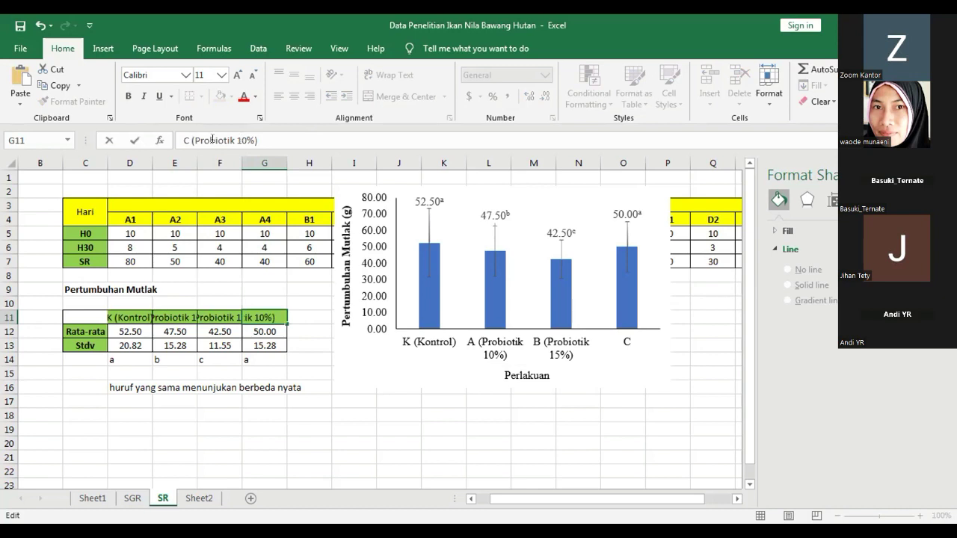
key("BackSpace")
type("2")
key("Return")
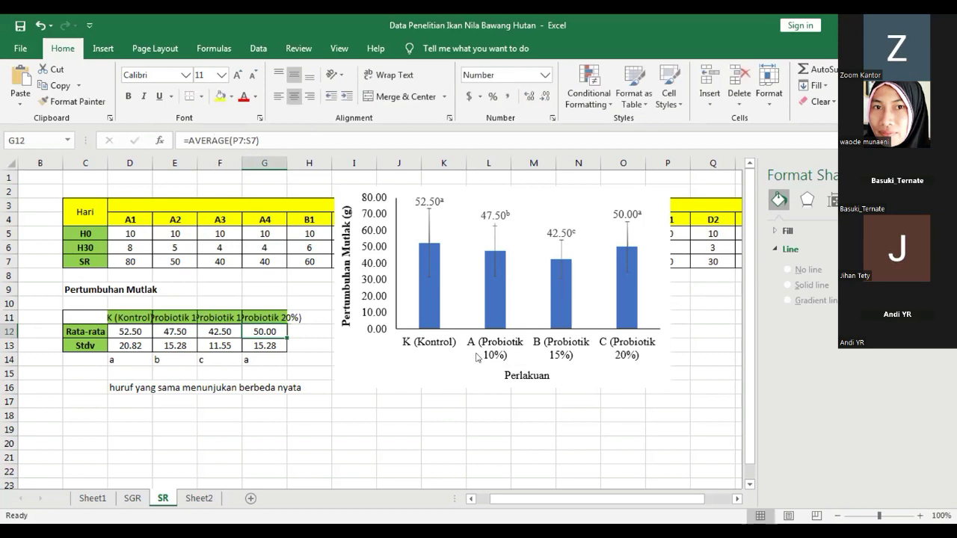
left_click(489, 415)
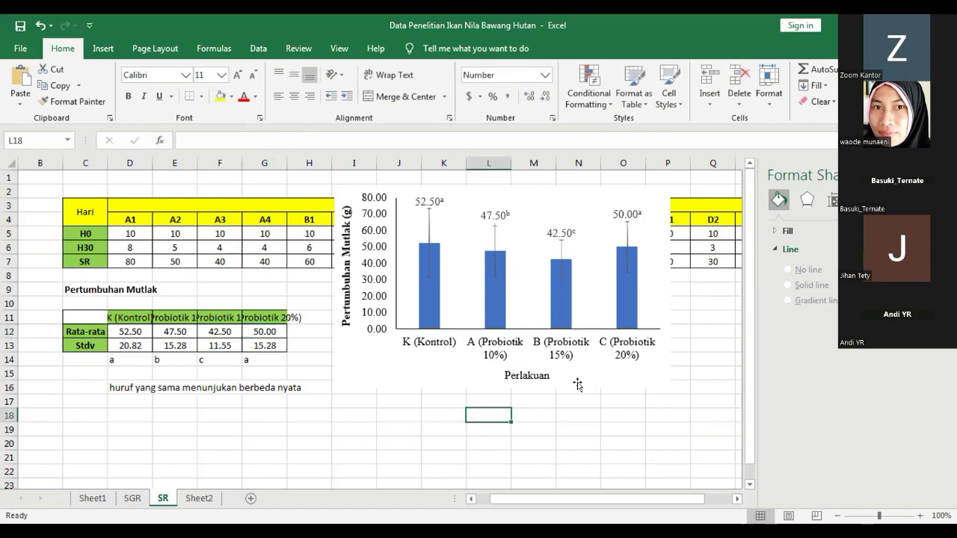
left_click(397, 380)
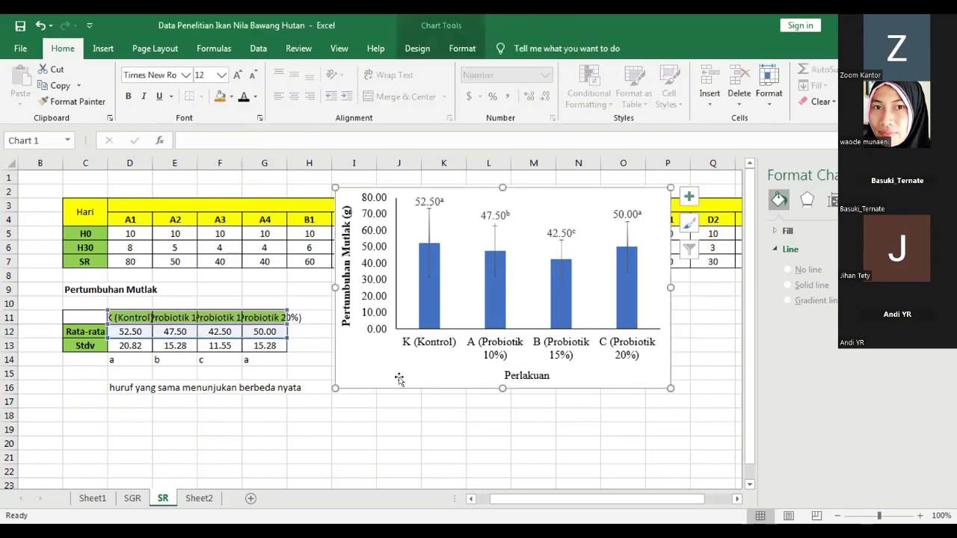
left_click(439, 343)
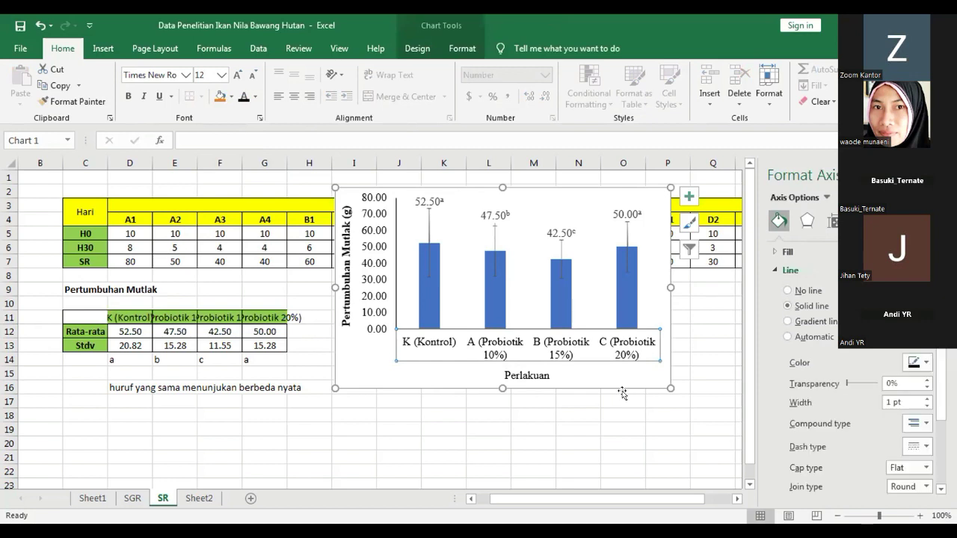
left_click(623, 392)
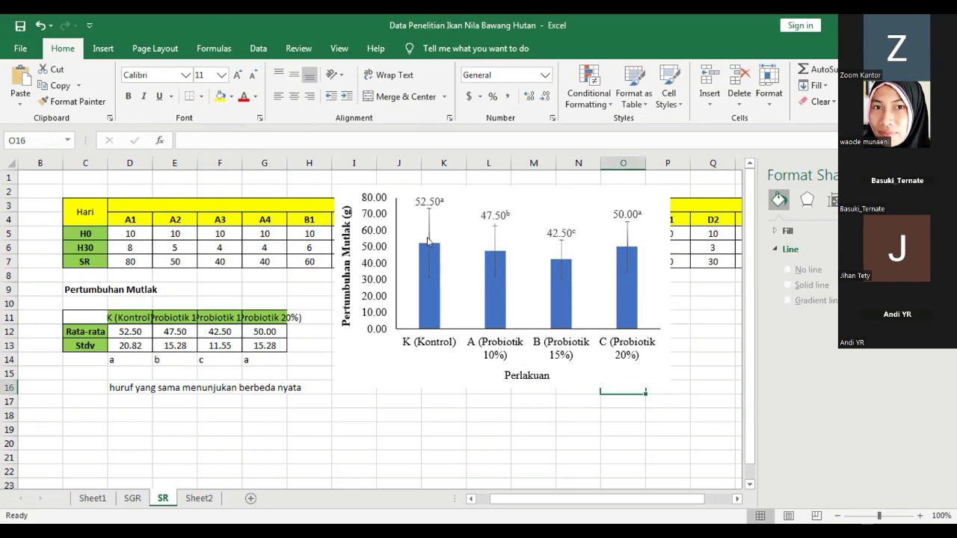
left_click(564, 241)
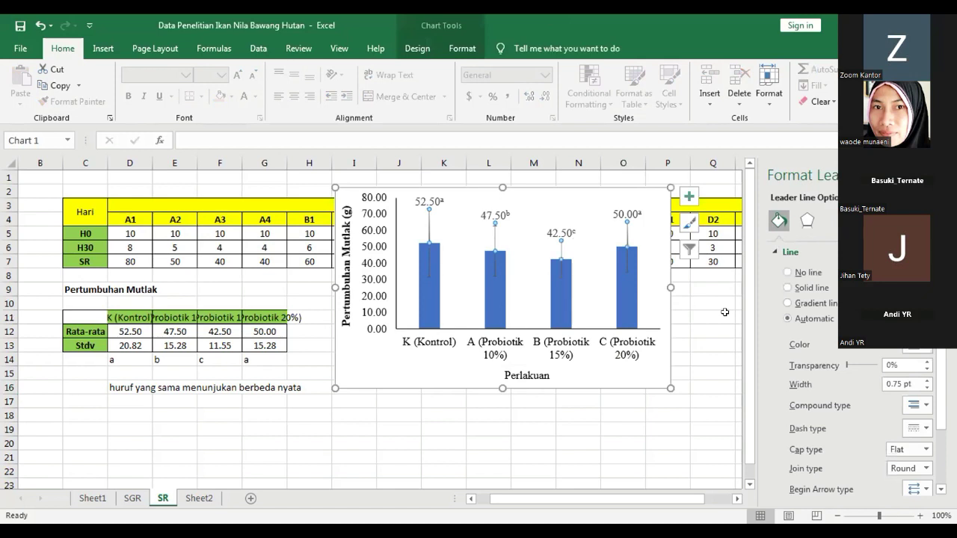
left_click(719, 313)
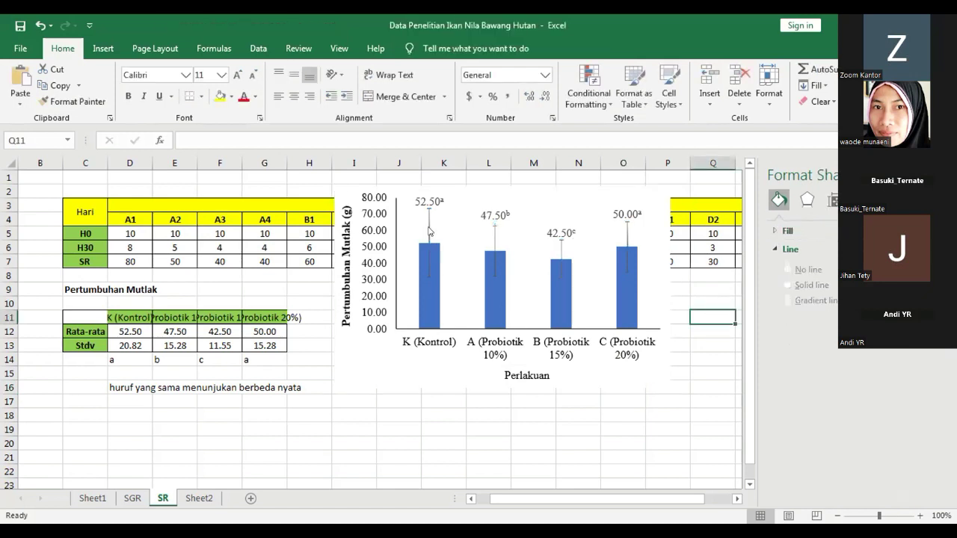
Try deleting the chart's error bars and undo the deletion.
left_click(494, 255)
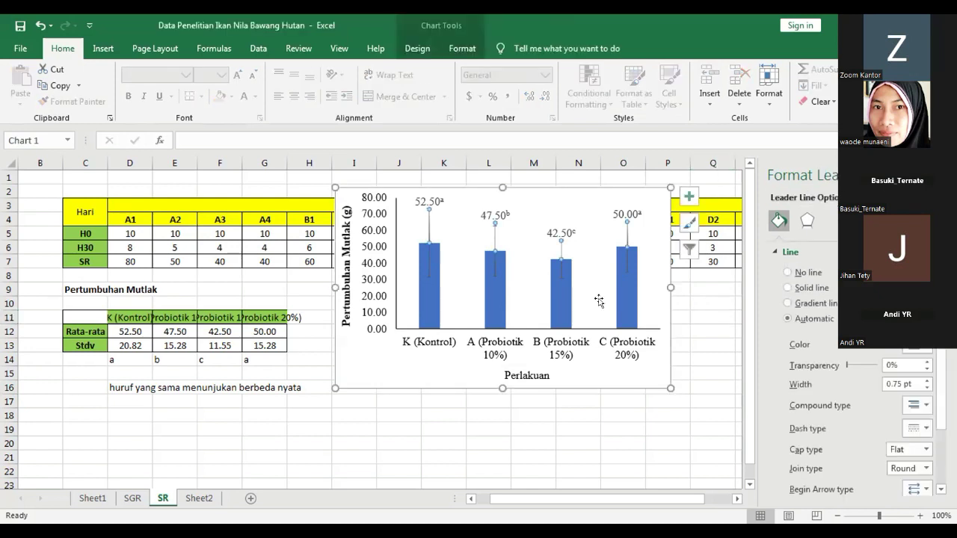
left_click(425, 256)
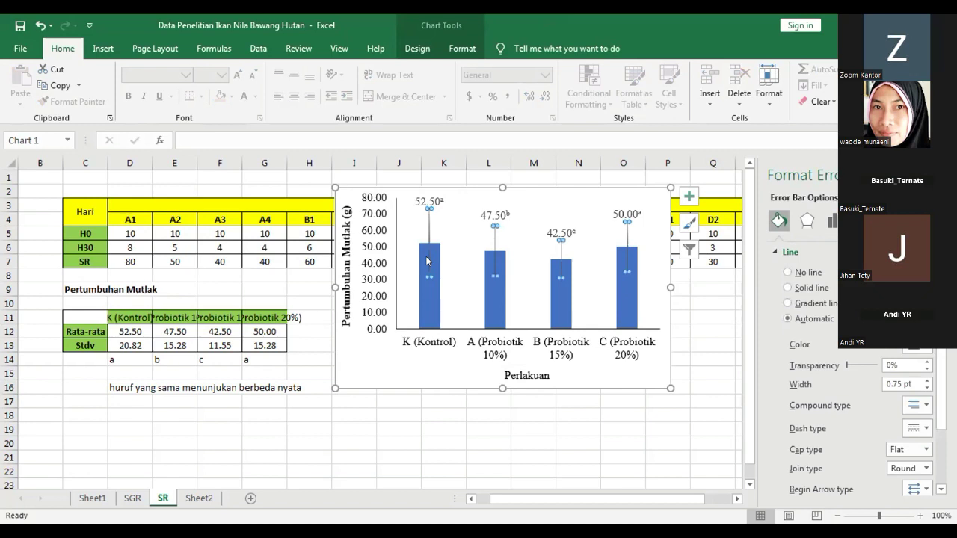
key("Delete")
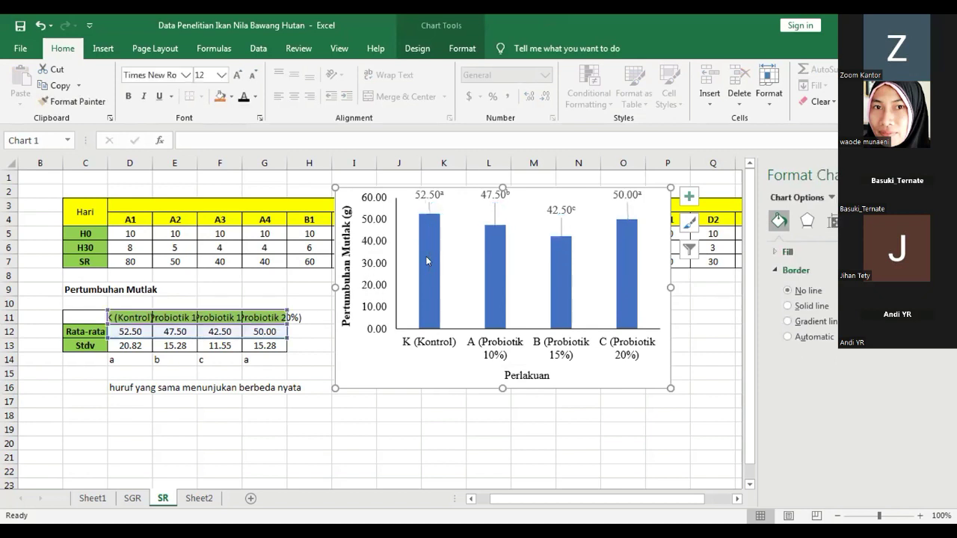
key("ctrl+z")
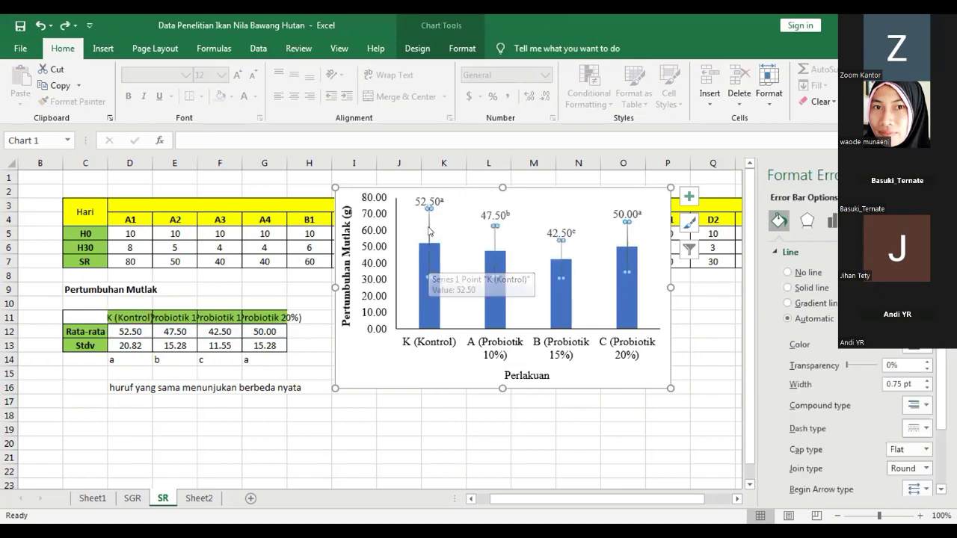
left_click(429, 231)
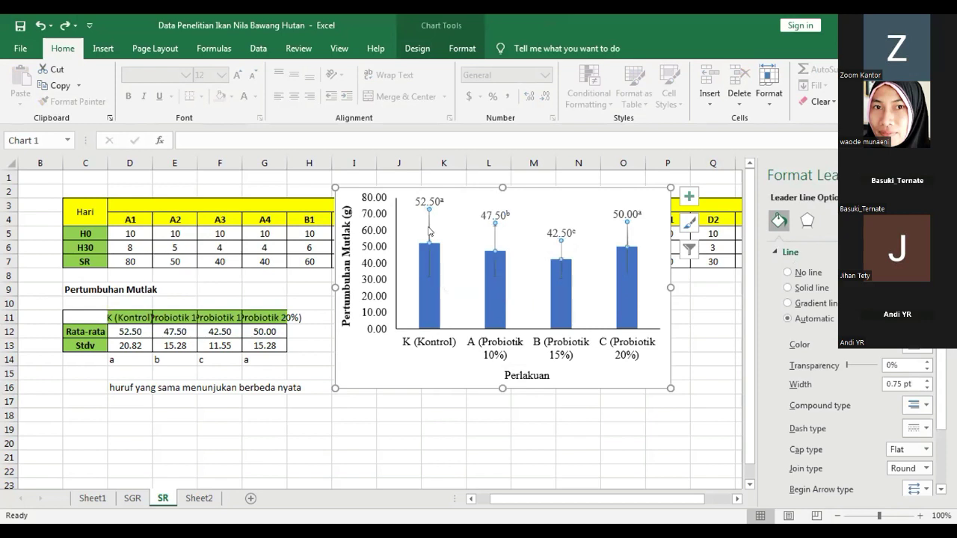
left_click(495, 245)
left_click(628, 271)
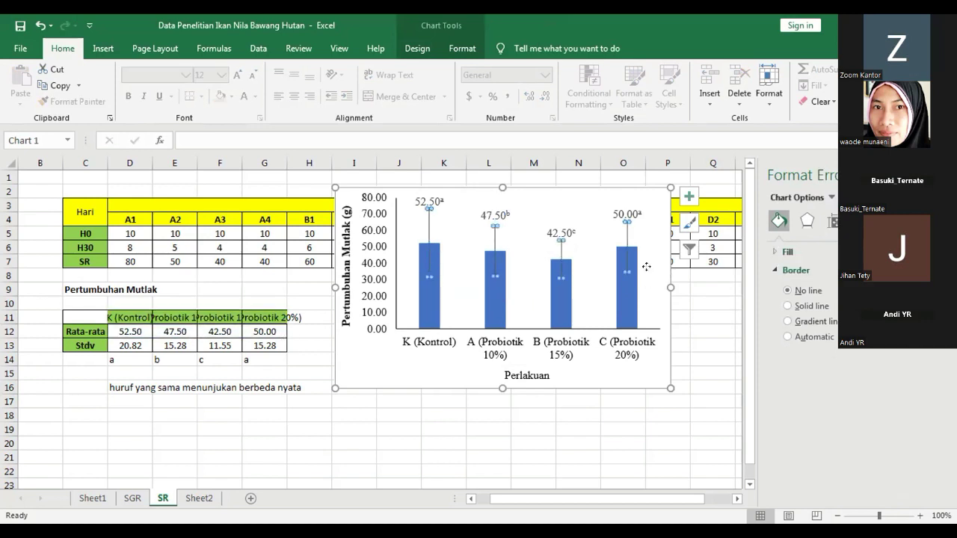
left_click(458, 237)
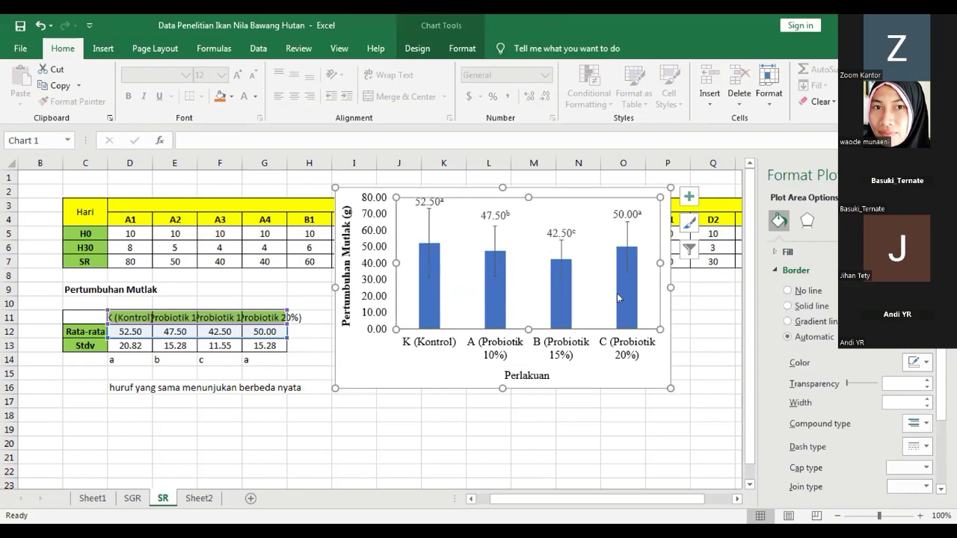
left_click(580, 361)
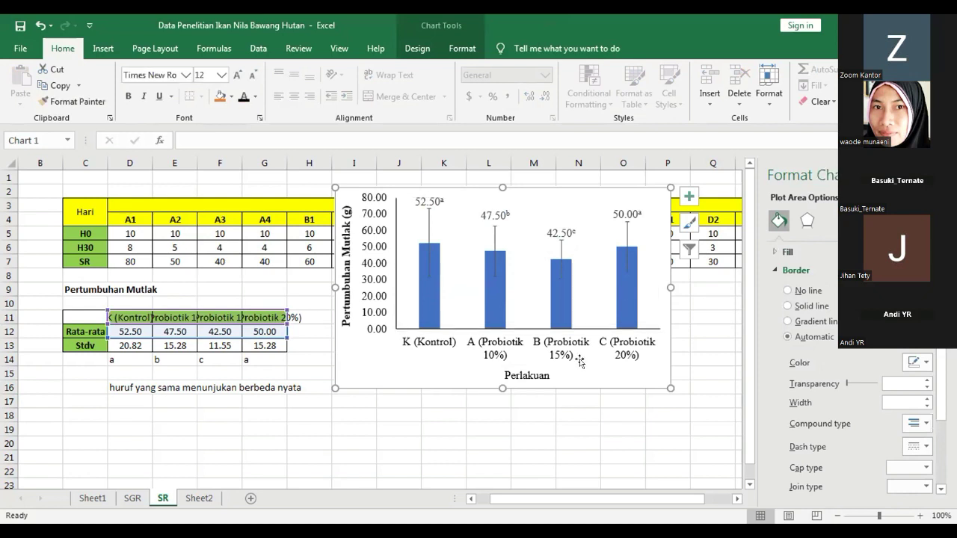
Make the horizontal axis title Perlakuan bold and select the vertical axis title.
left_click(513, 374)
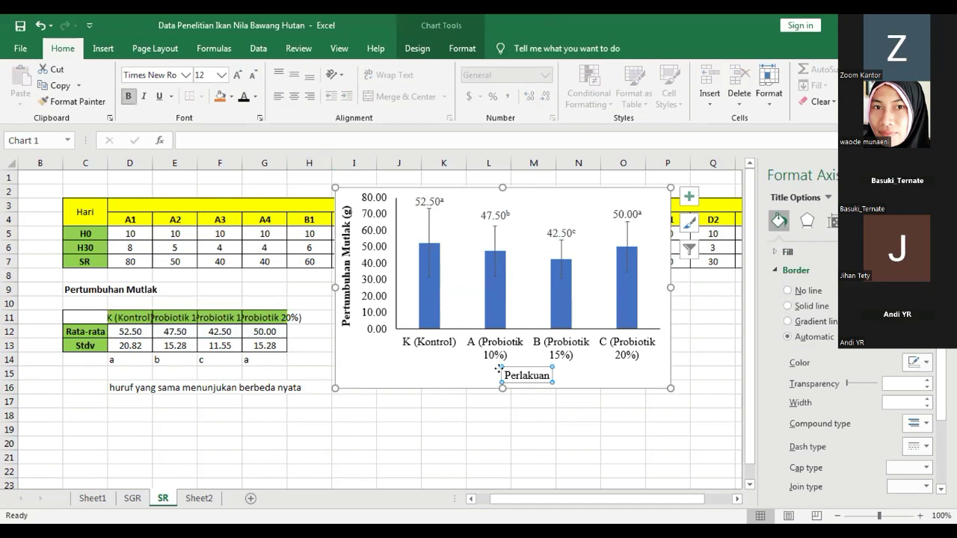
left_click(128, 96)
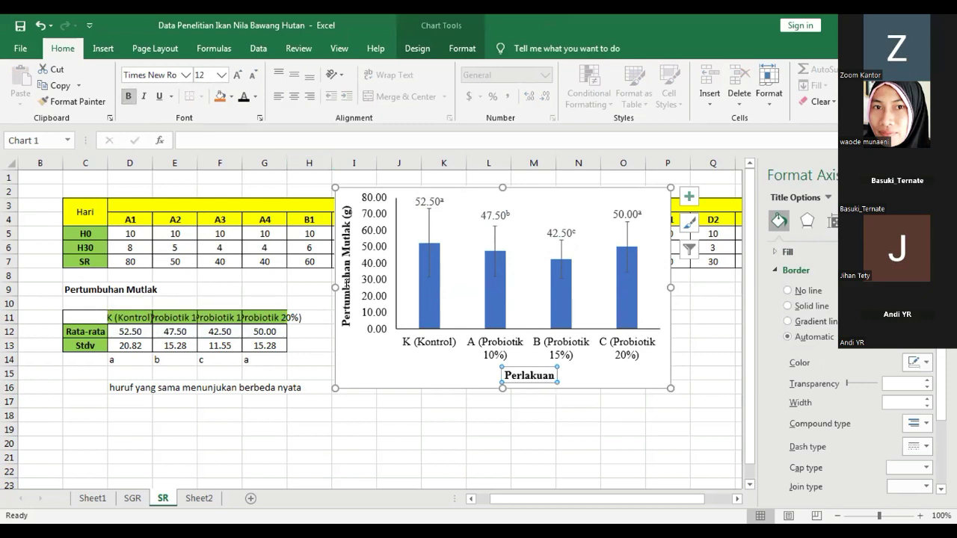
left_click(346, 284)
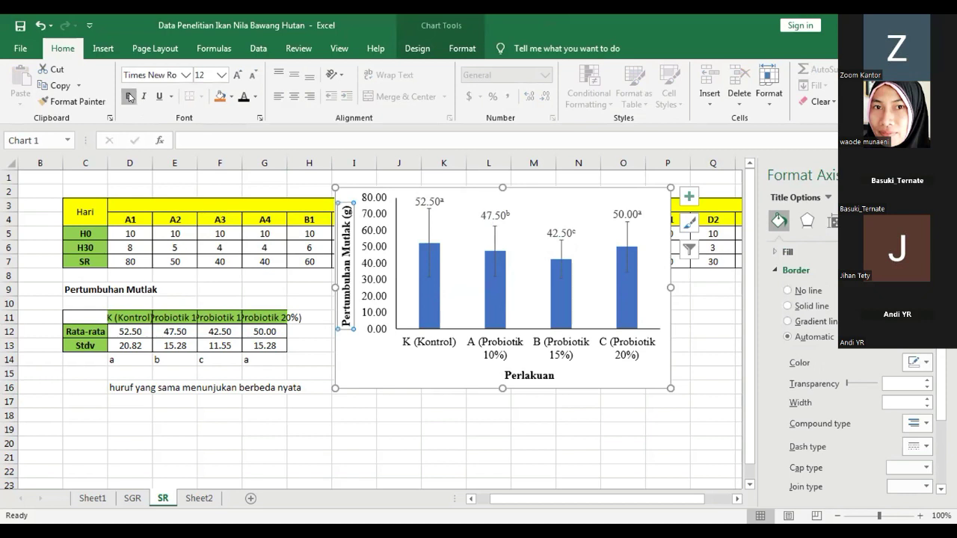
Make the vertical axis title Pertumbuhan Mutlak (g) bold and deselect the chart.
left_click(130, 97)
left_click(130, 98)
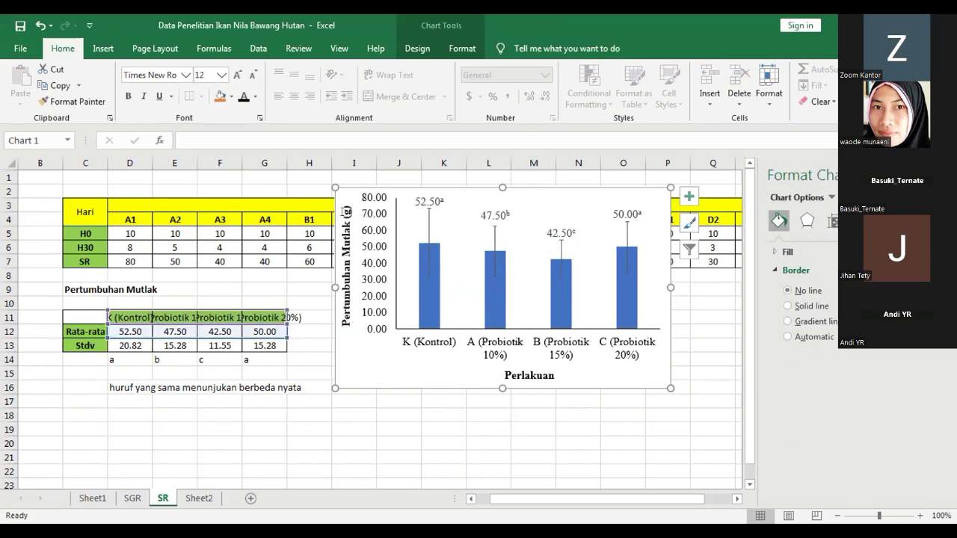
left_click(475, 395)
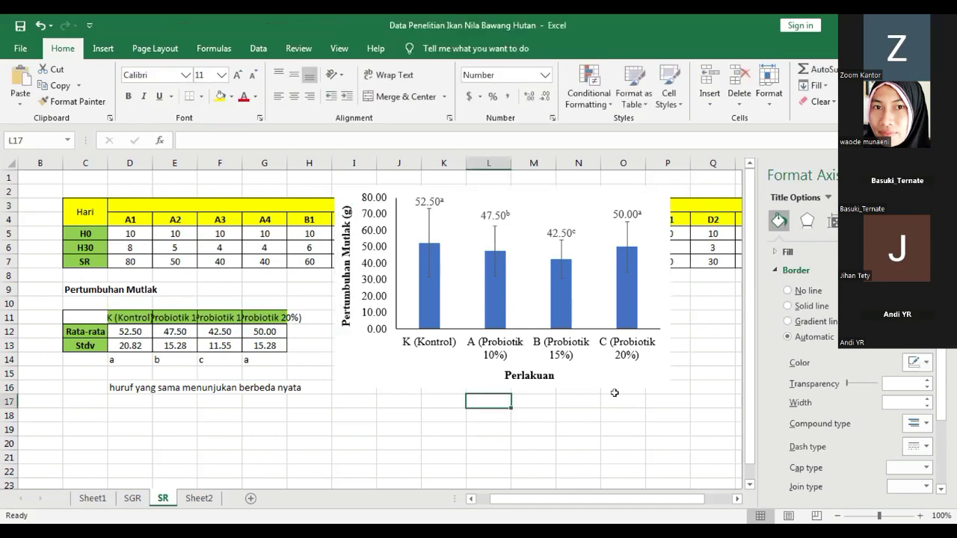
key("Up")
key("Right")
key("Right")
key("Right")
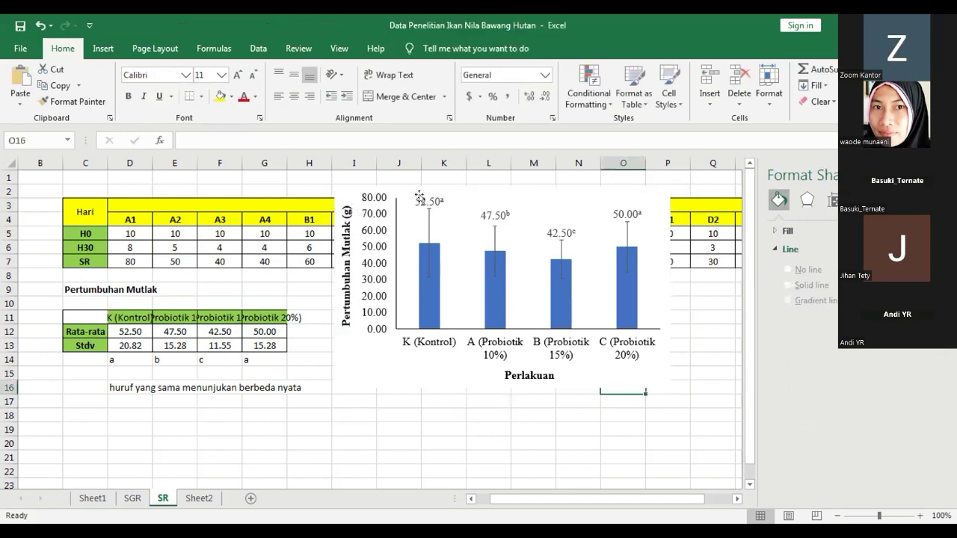
Add major tick marks to the chart's vertical value axis.
left_click(464, 379)
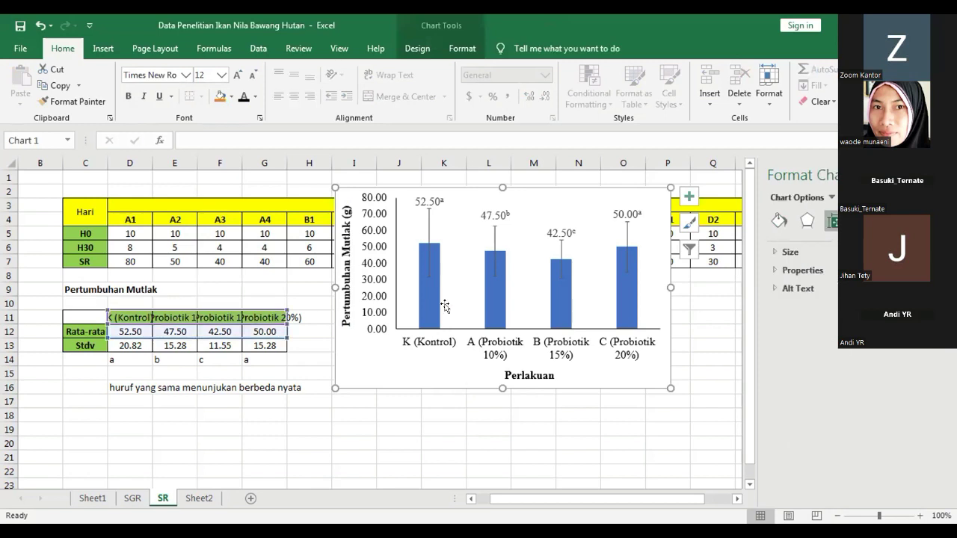
left_click(382, 266)
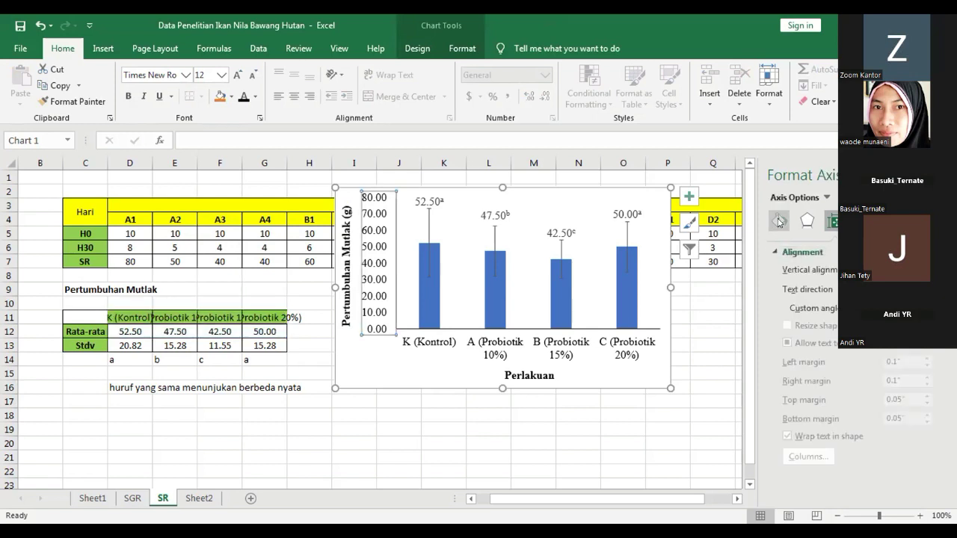
left_click(778, 222)
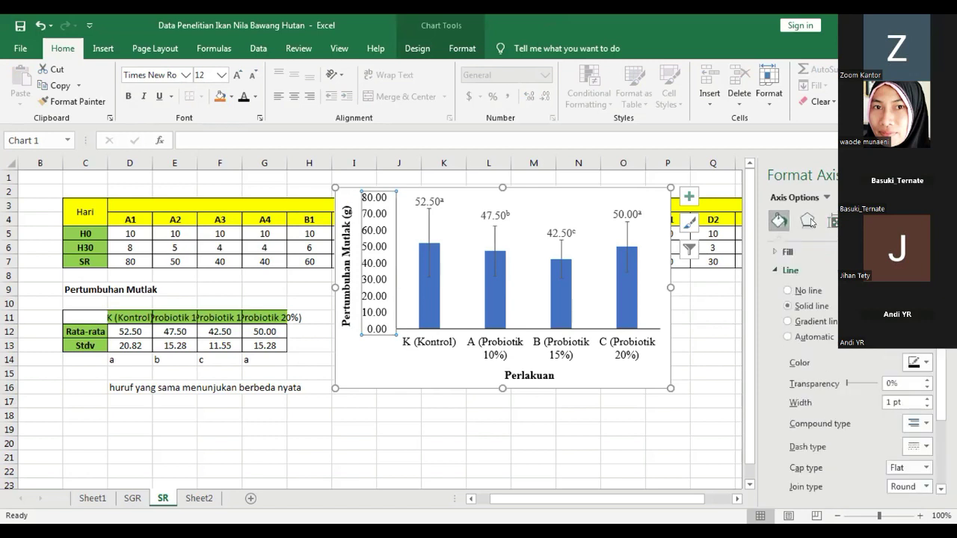
left_click(833, 225)
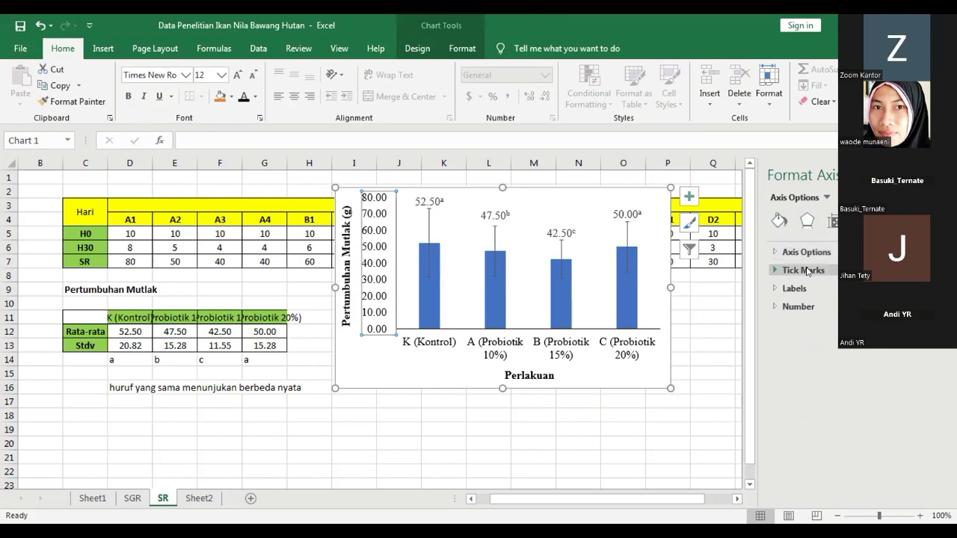
left_click(807, 272)
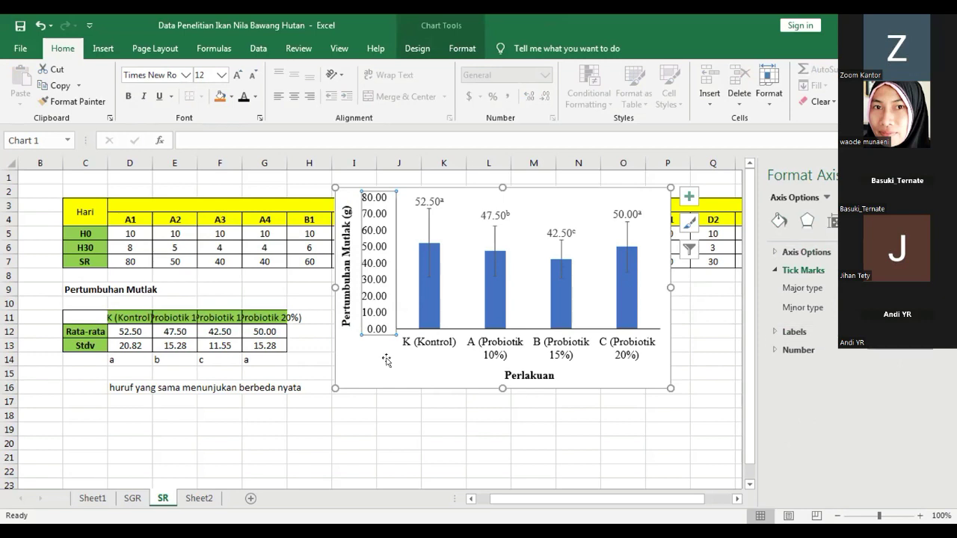
left_click(373, 299)
left_click(372, 299)
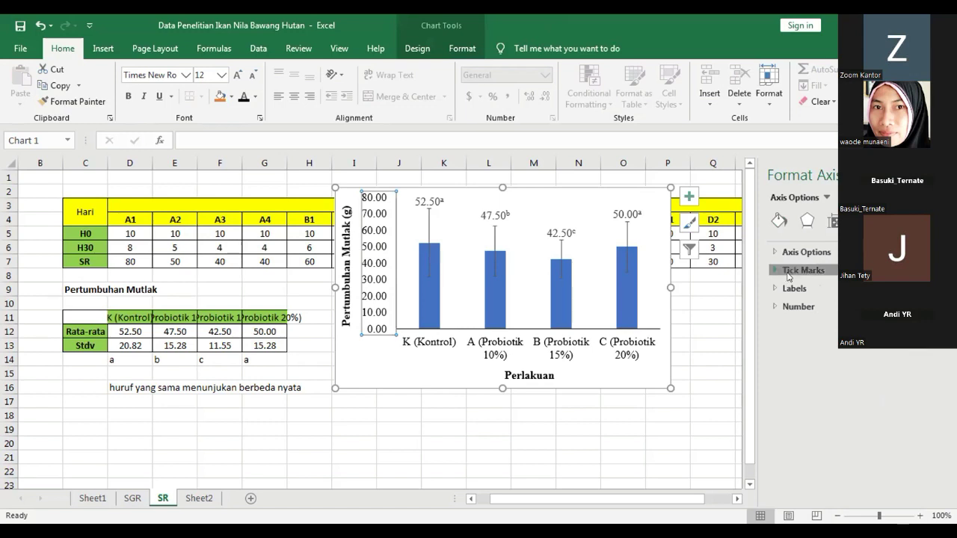
left_click(791, 272)
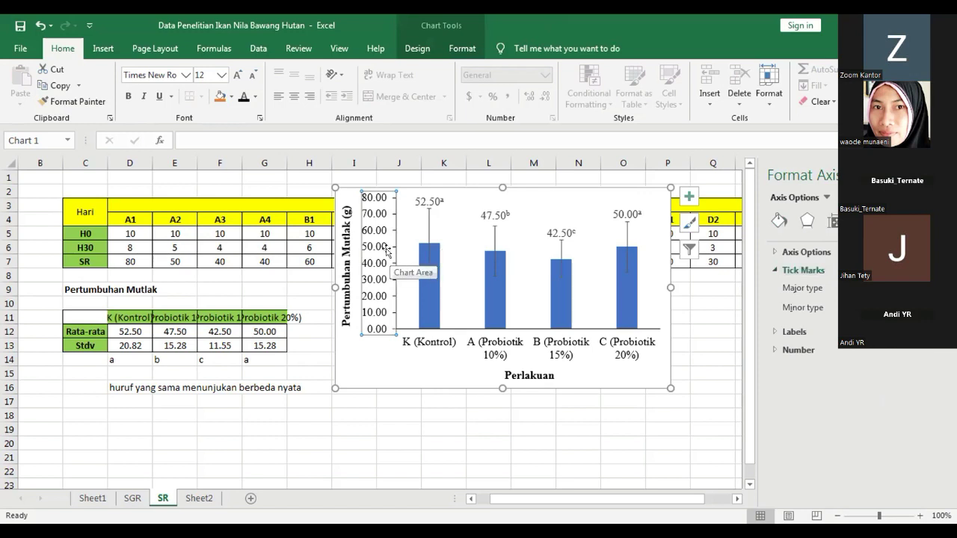
Add major tick marks to the horizontal treatment axis of the chart.
left_click(431, 344)
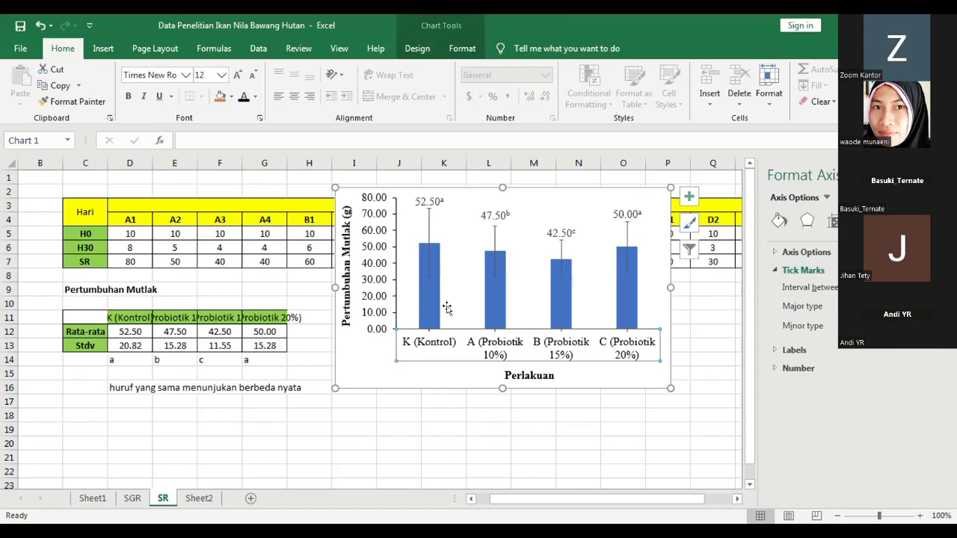
left_click(601, 380)
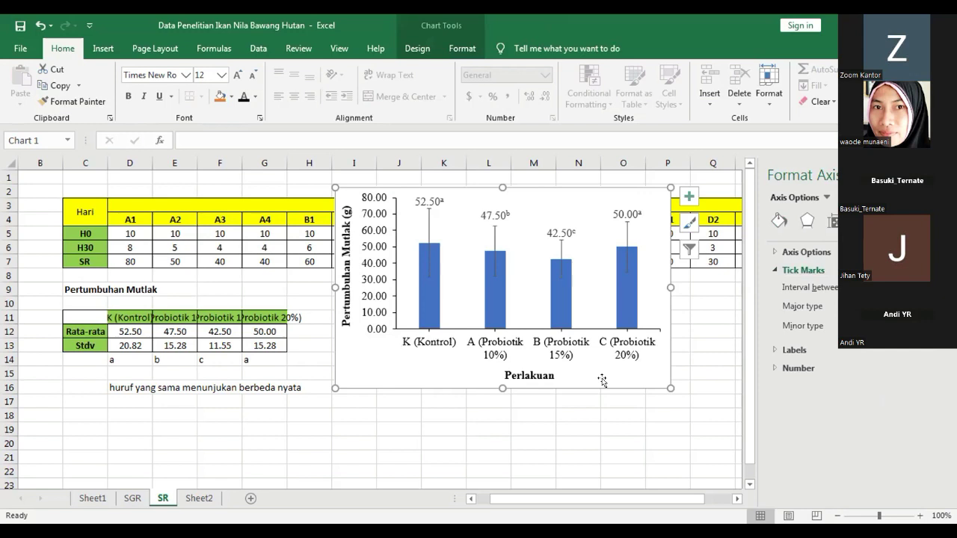
left_click(434, 346)
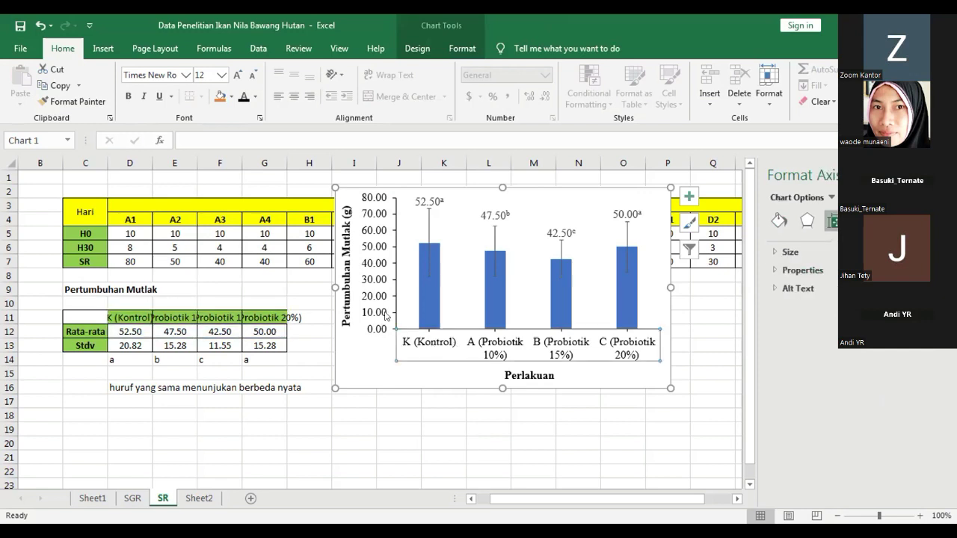
Make the vertical axis scale run up to 100 and set its minor unit to 1.0.
left_click(382, 316)
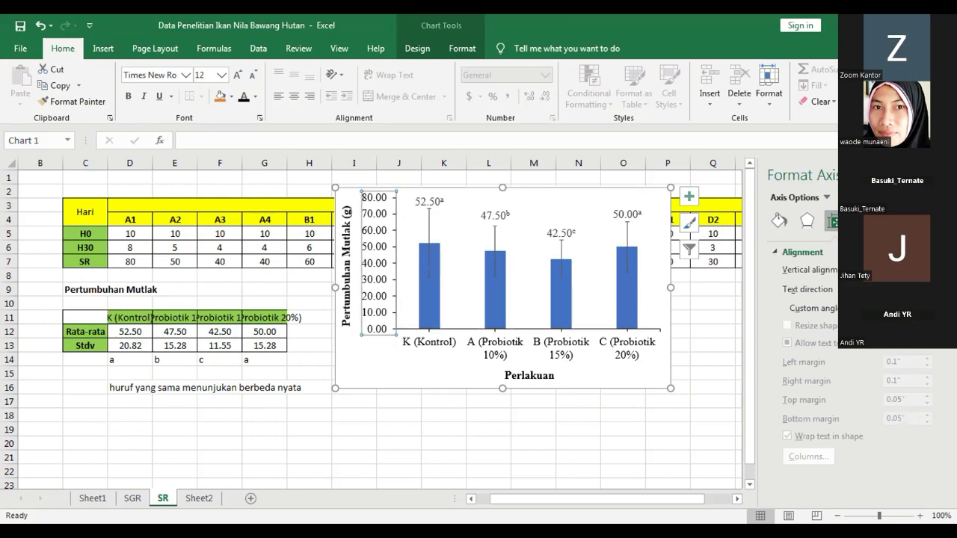
left_click(832, 220)
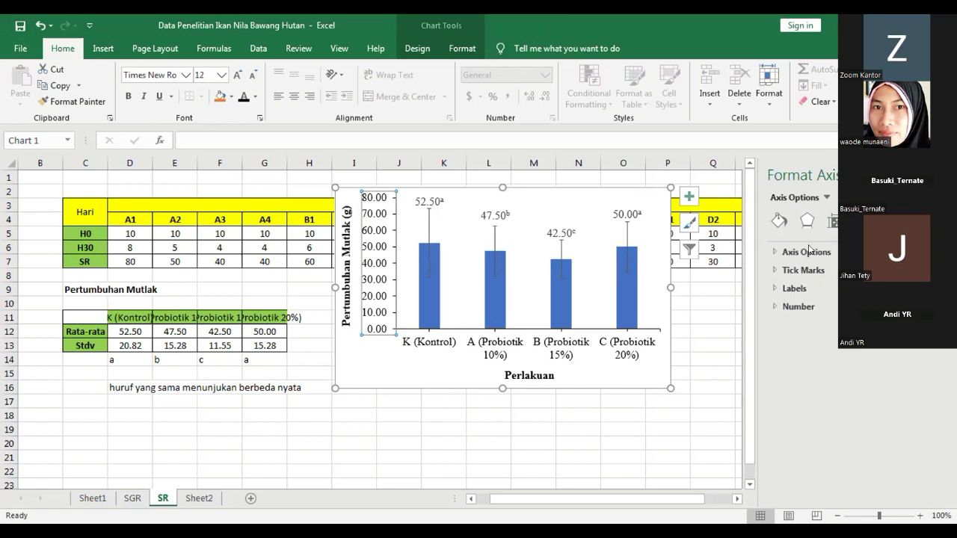
left_click(806, 251)
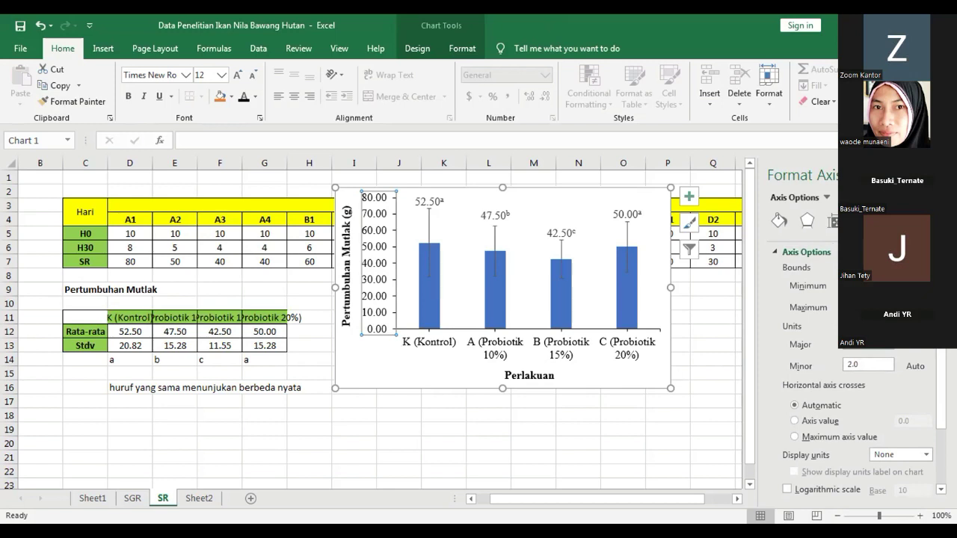
scroll(864, 381, "down", 2)
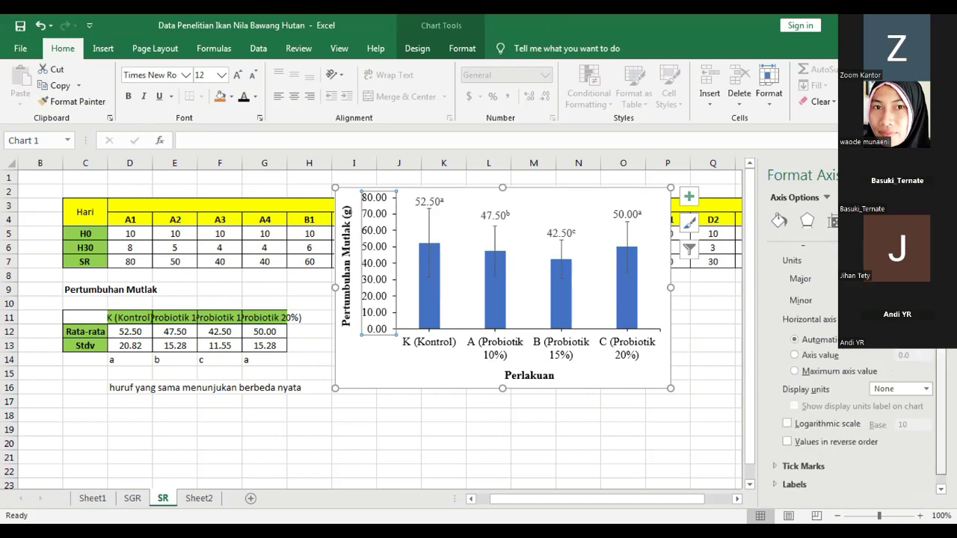
scroll(860, 374, "up", 2)
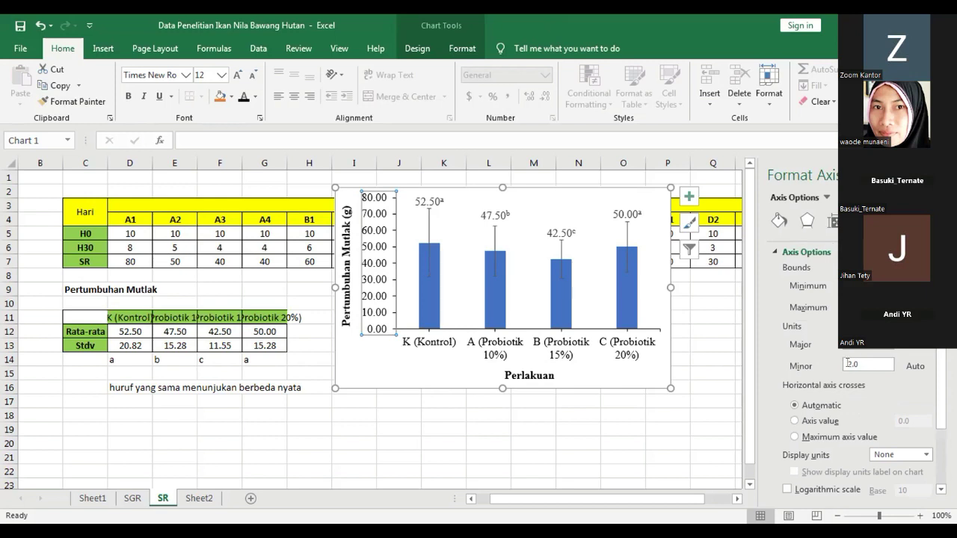
left_click(847, 363)
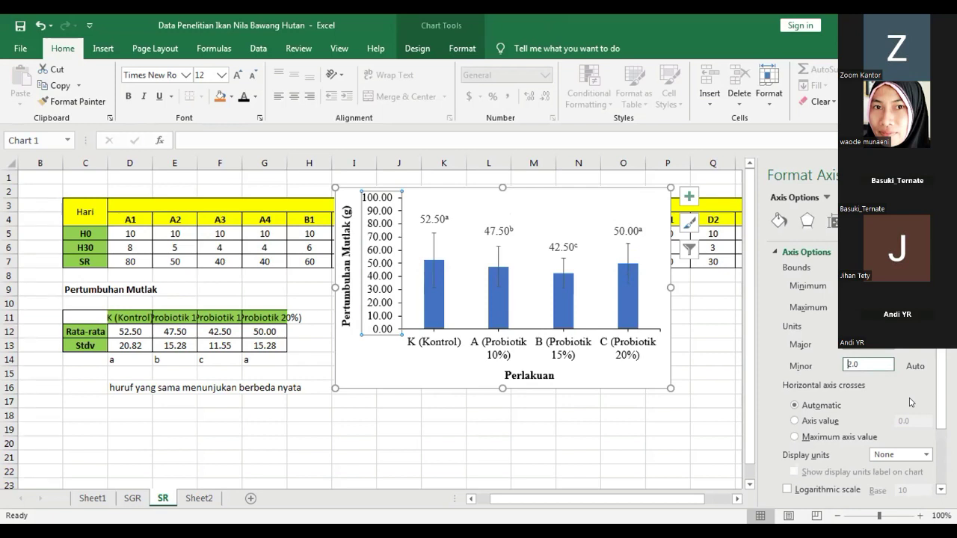
type("1")
key("Return")
left_click(711, 389)
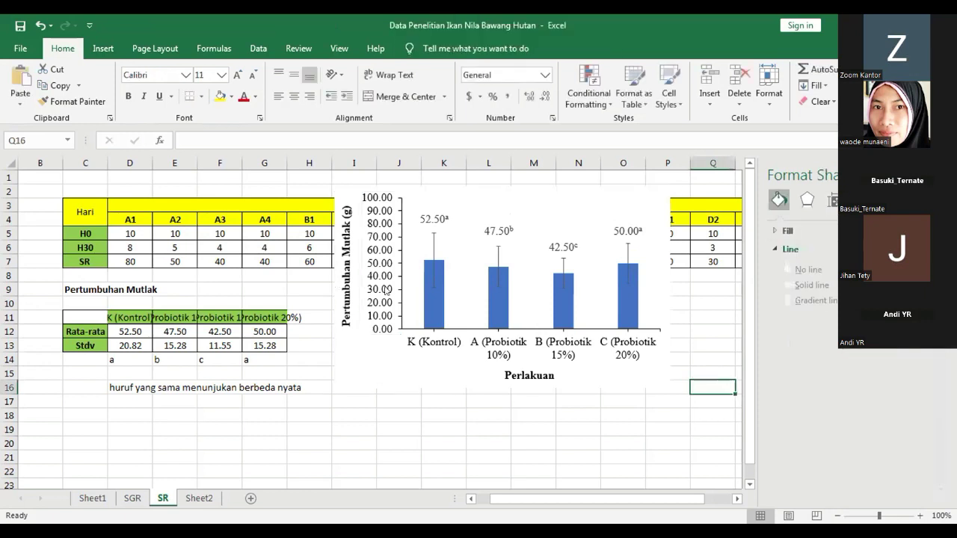
left_click(649, 346)
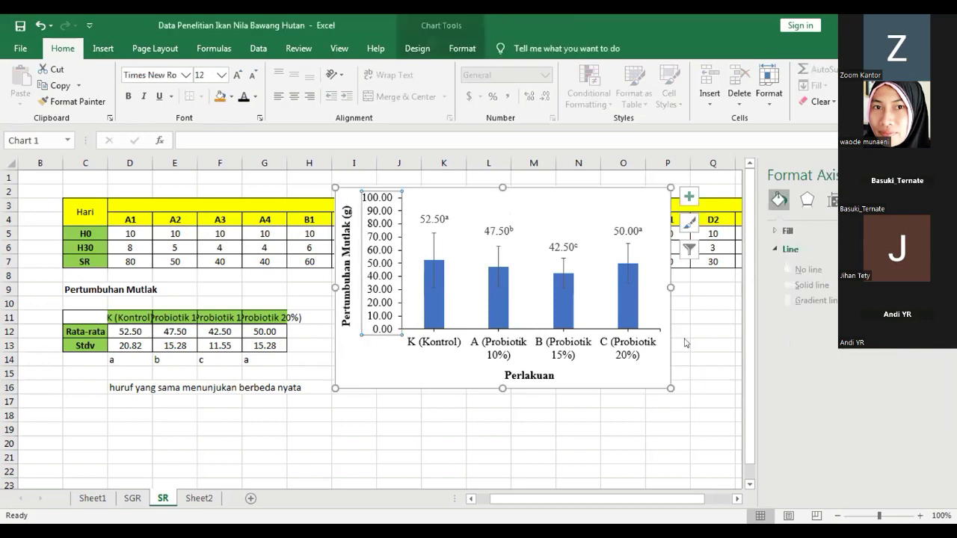
key("Escape")
key("Escape")
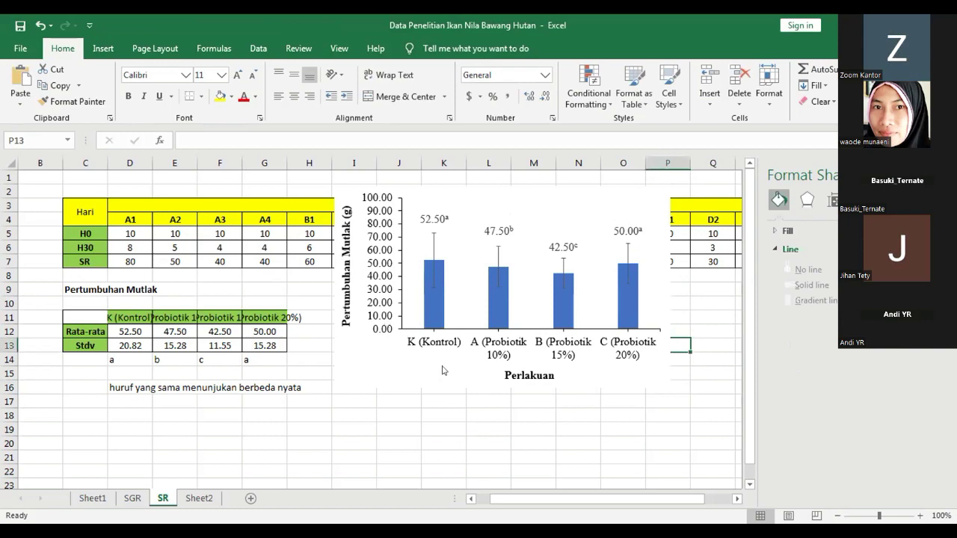
Format the vertical axis numbers as whole numbers without decimal places.
left_click(386, 317)
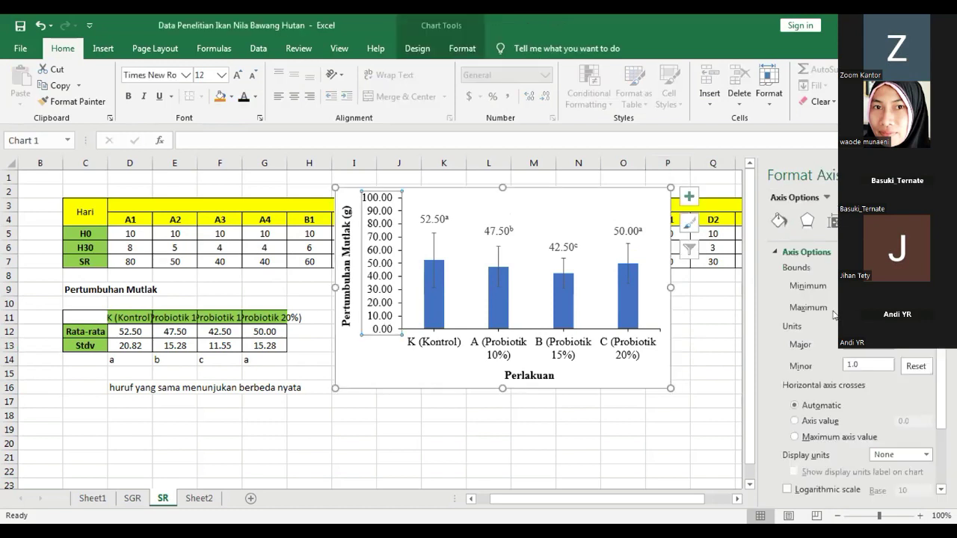
scroll(859, 368, "down", 3)
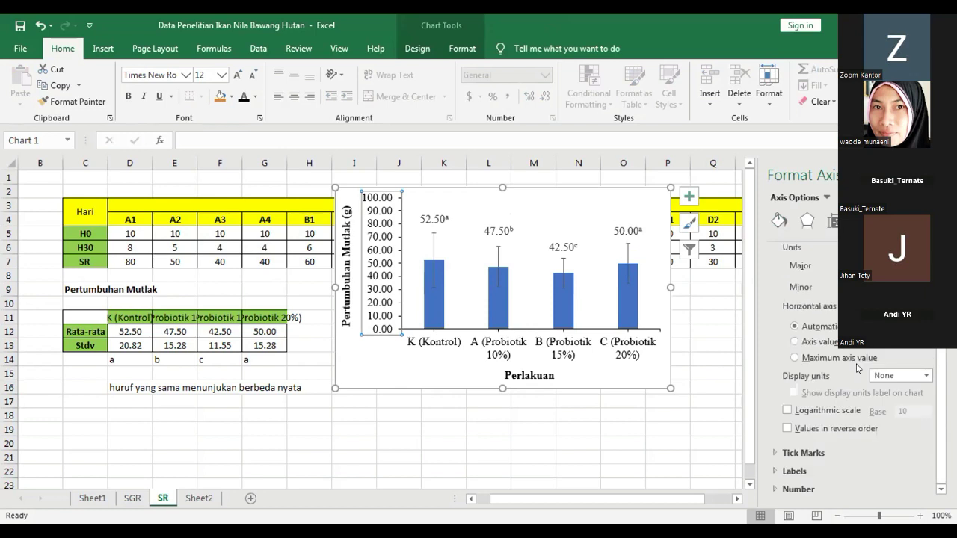
left_click(794, 489)
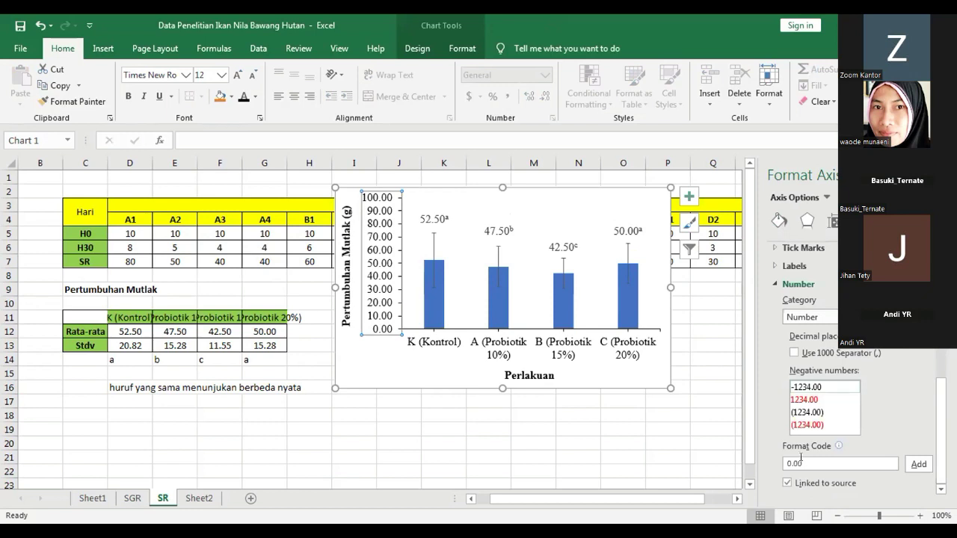
left_click(679, 415)
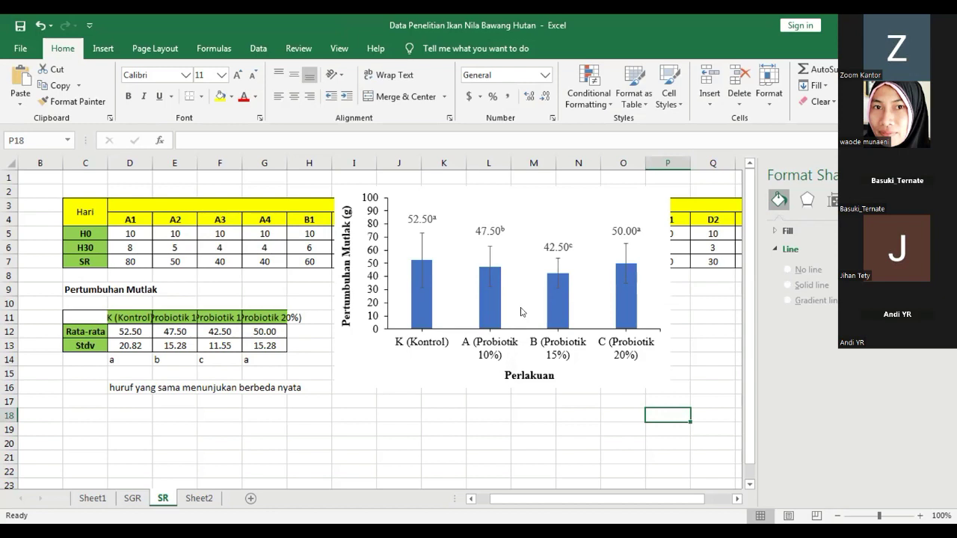
Give all the chart's bars a light dotted pattern fill and a solid black 0.75 pt border.
left_click(420, 305)
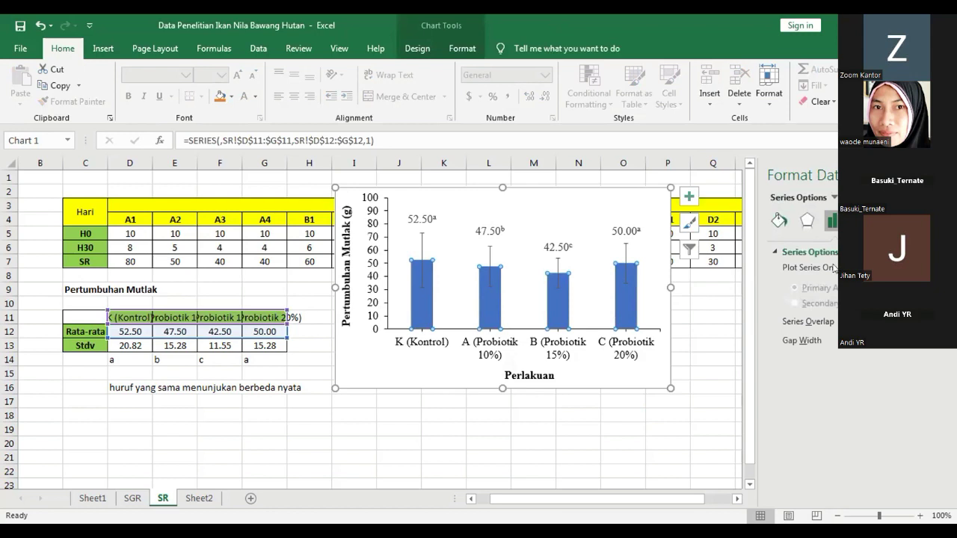
left_click(778, 220)
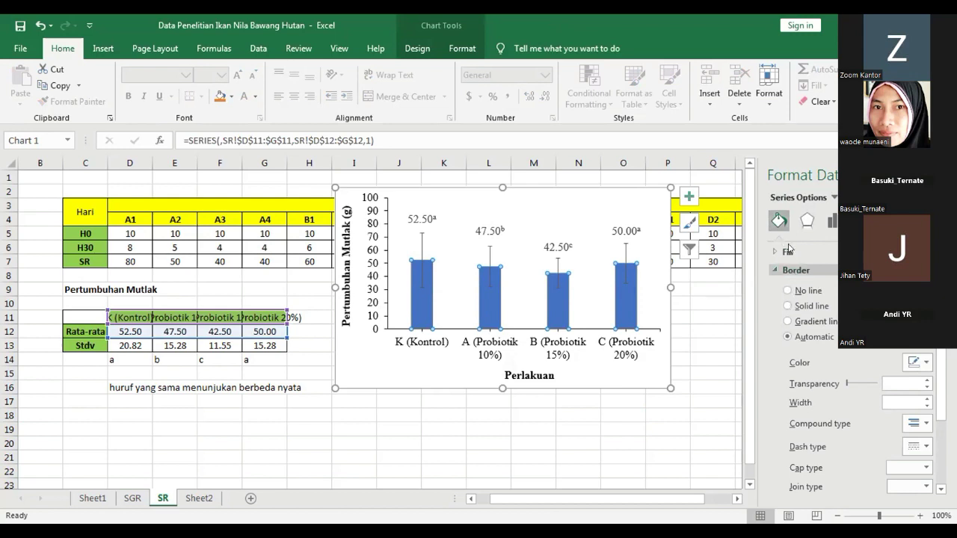
left_click(787, 251)
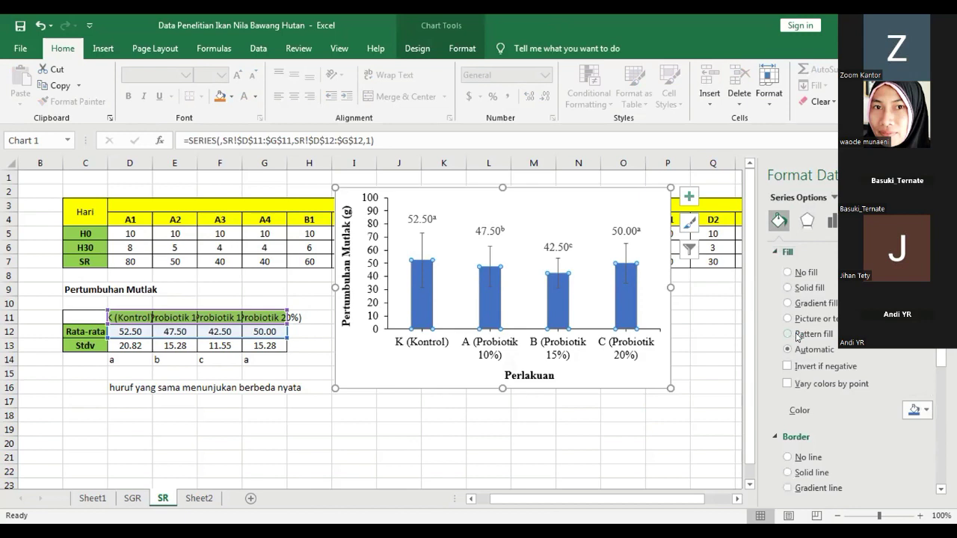
left_click(797, 338)
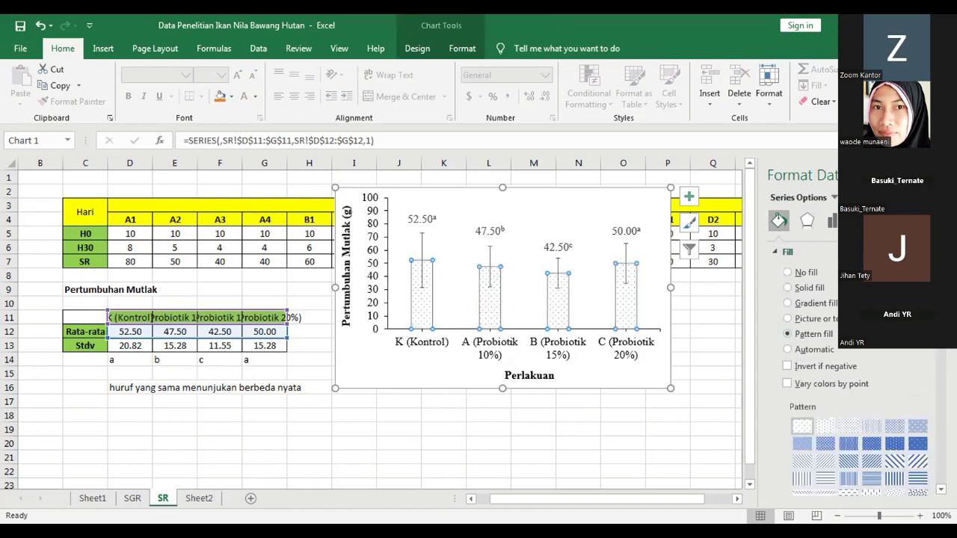
scroll(937, 428, "down", 5)
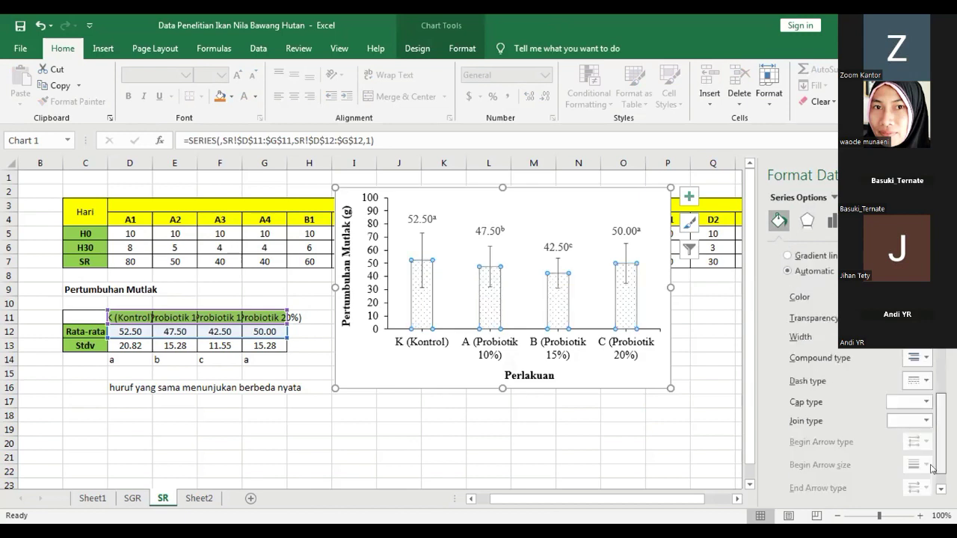
scroll(845, 349, "up", 2)
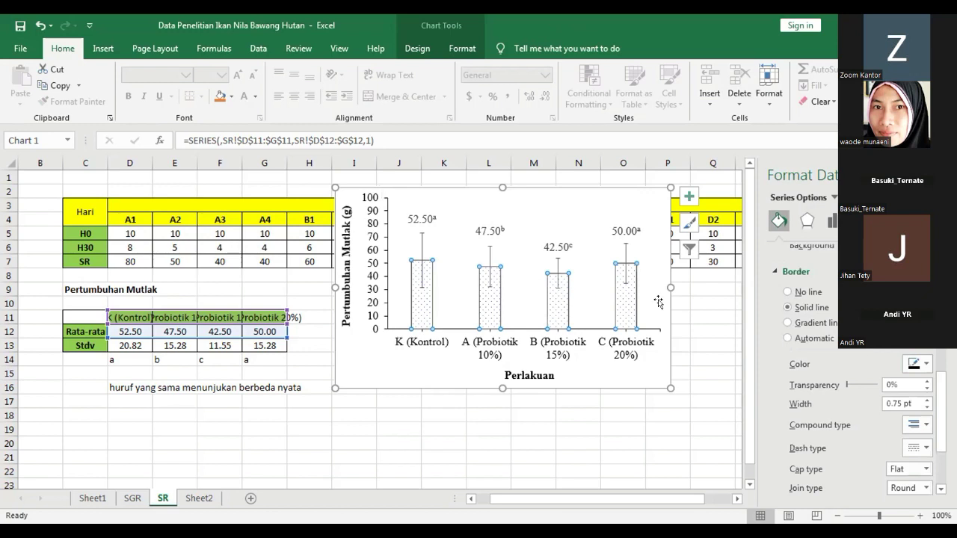
Give only the A (Probiotik 10%) bar a dense dotted pattern fill with a black foreground.
left_click(420, 304)
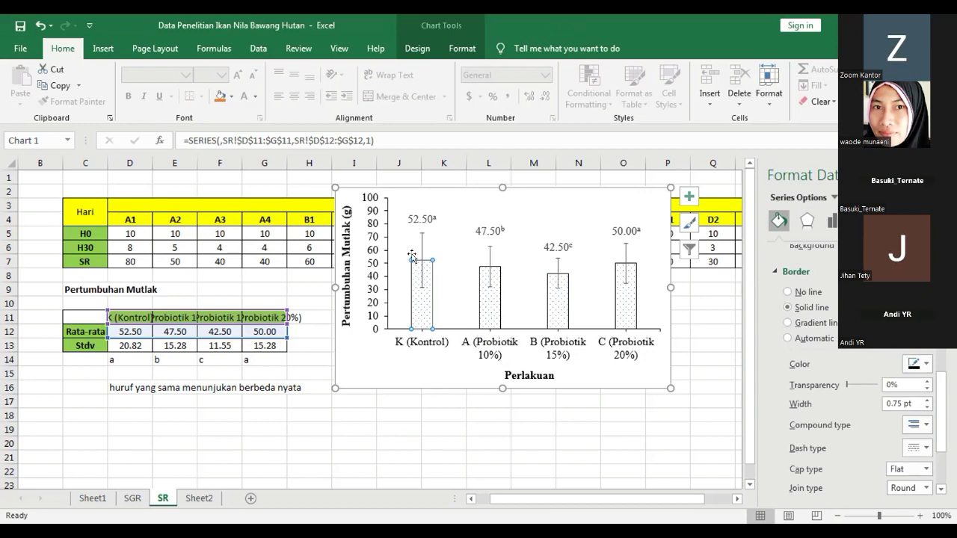
mouse_move(424, 293)
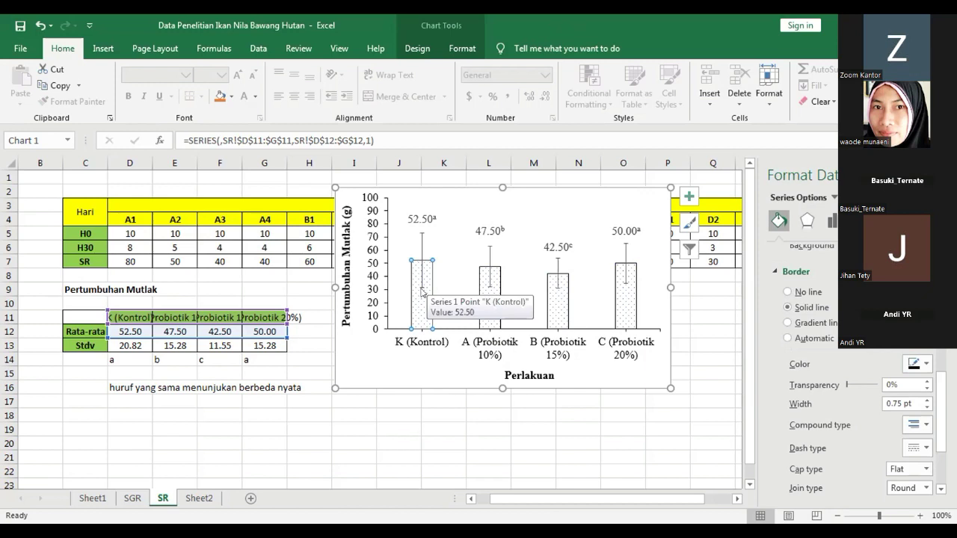
left_click(486, 302)
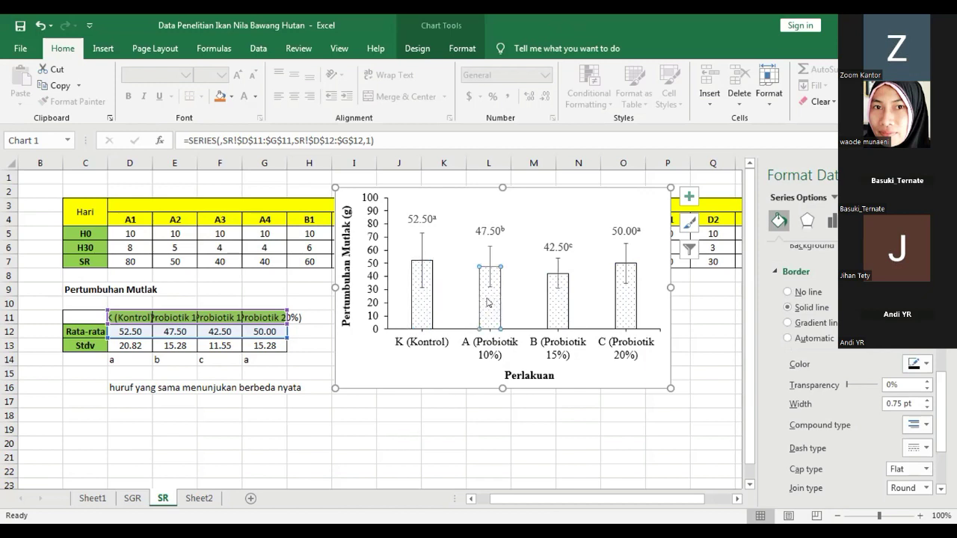
left_click(797, 271)
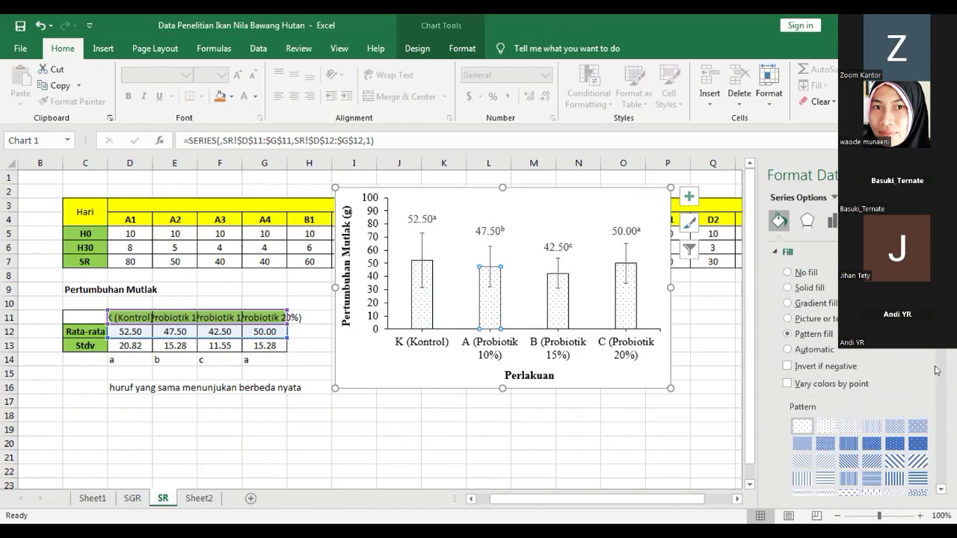
scroll(924, 371, "down", 3)
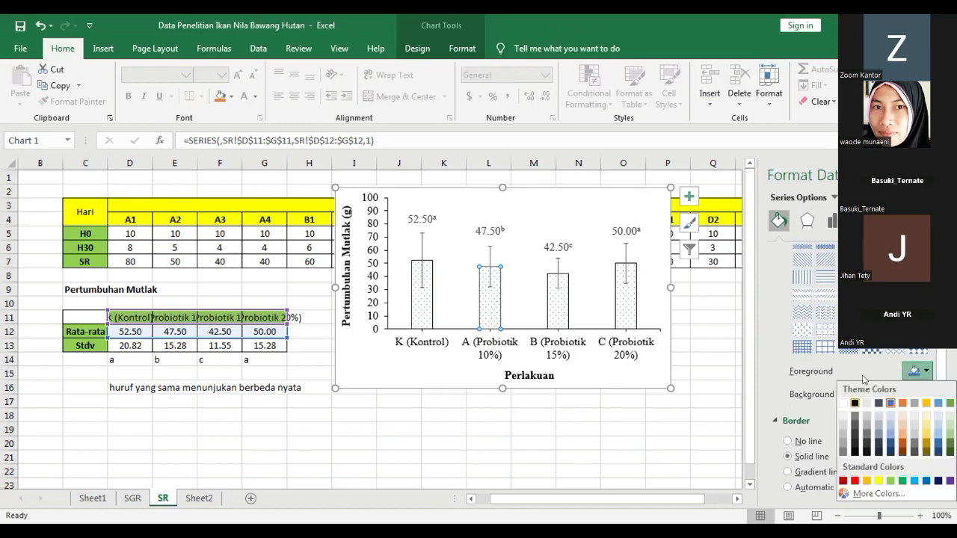
scroll(864, 371, "up", 4)
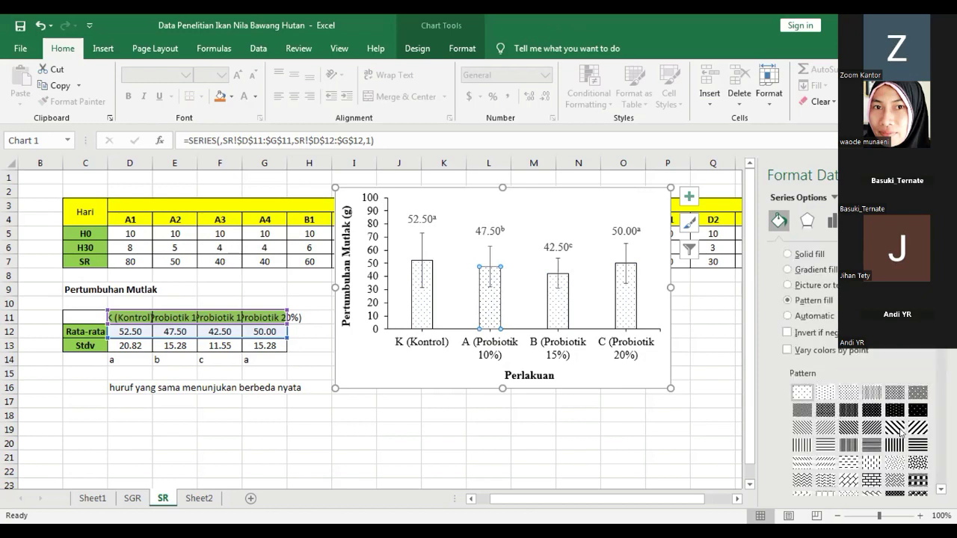
scroll(800, 343, "down", 1)
left_click(802, 343)
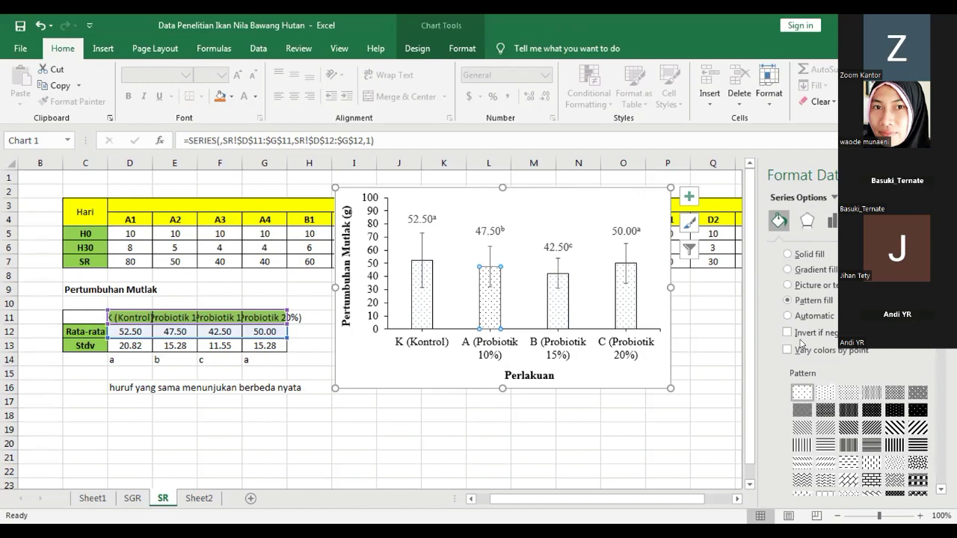
Fill only the B (Probiotik 15%) bar with a light upward diagonal stripe pattern in black.
left_click(556, 311)
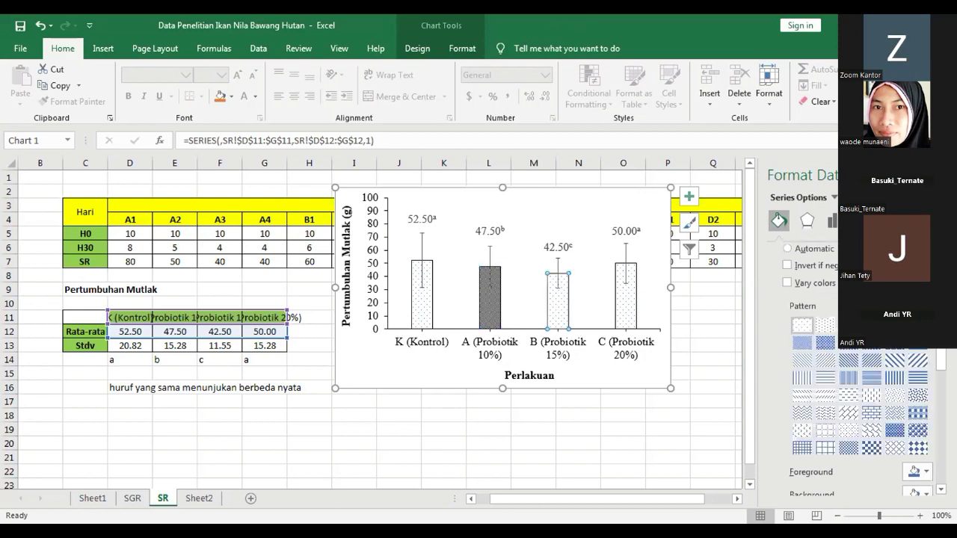
scroll(927, 350, "down", 2)
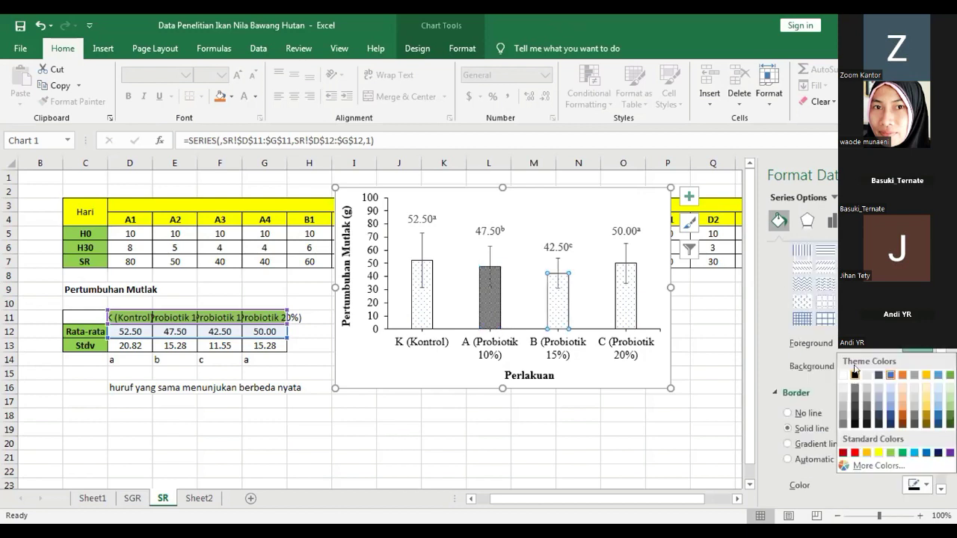
left_click(856, 369)
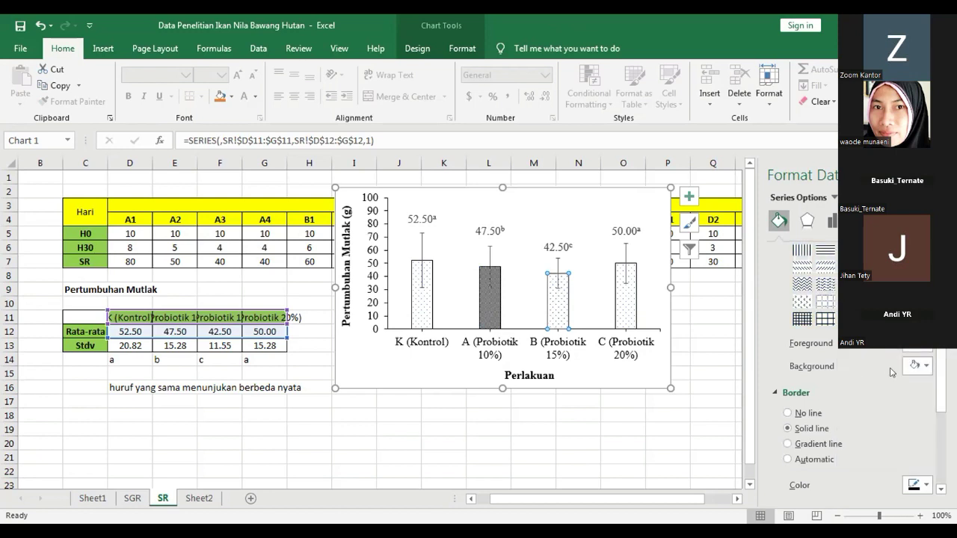
scroll(821, 334, "up", 3)
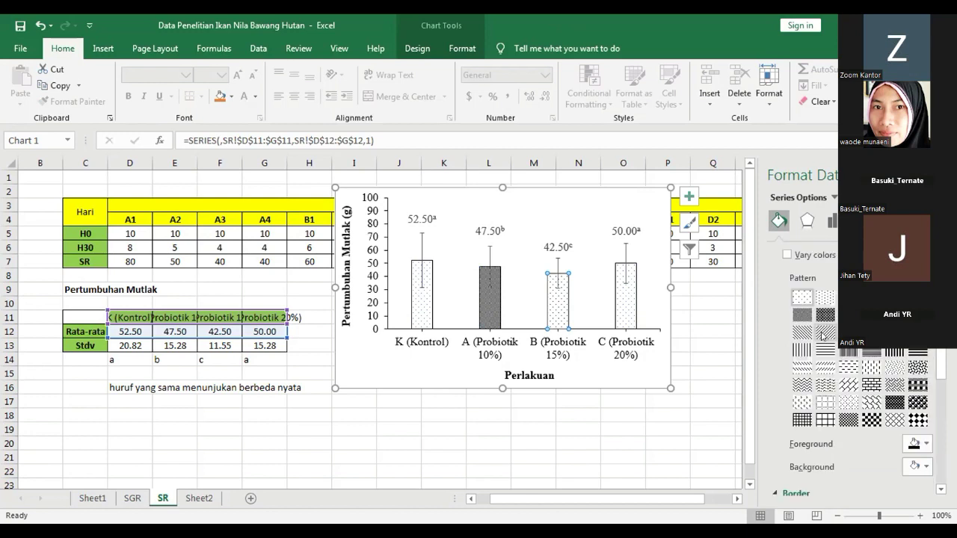
left_click(824, 334)
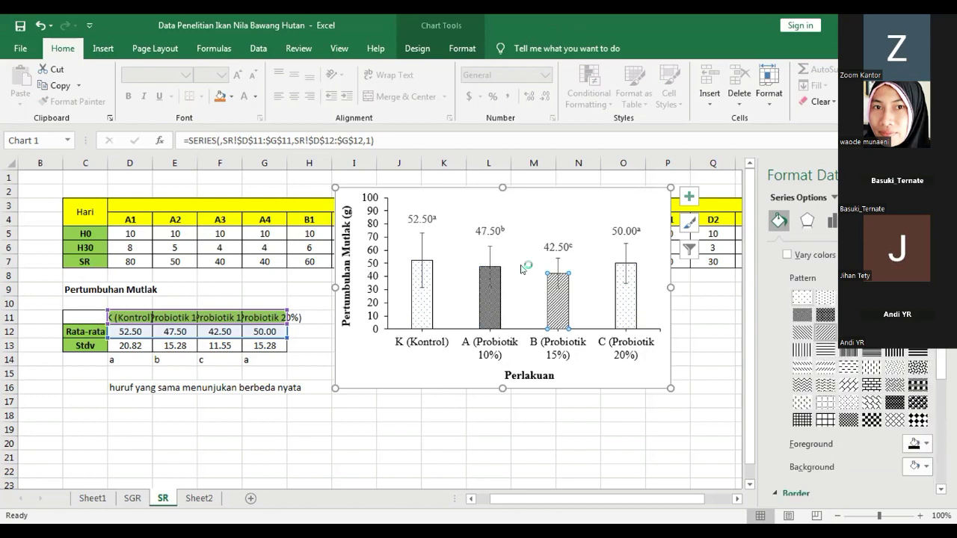
Fill only the C (Probiotik 20%) bar with a wide downward diagonal stripe pattern in black and deselect the chart.
left_click(620, 290)
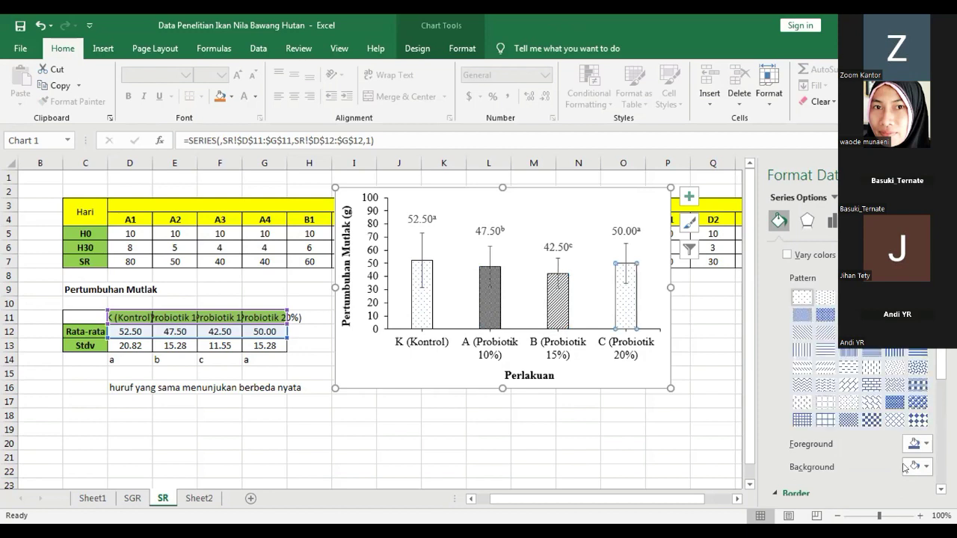
left_click(923, 444)
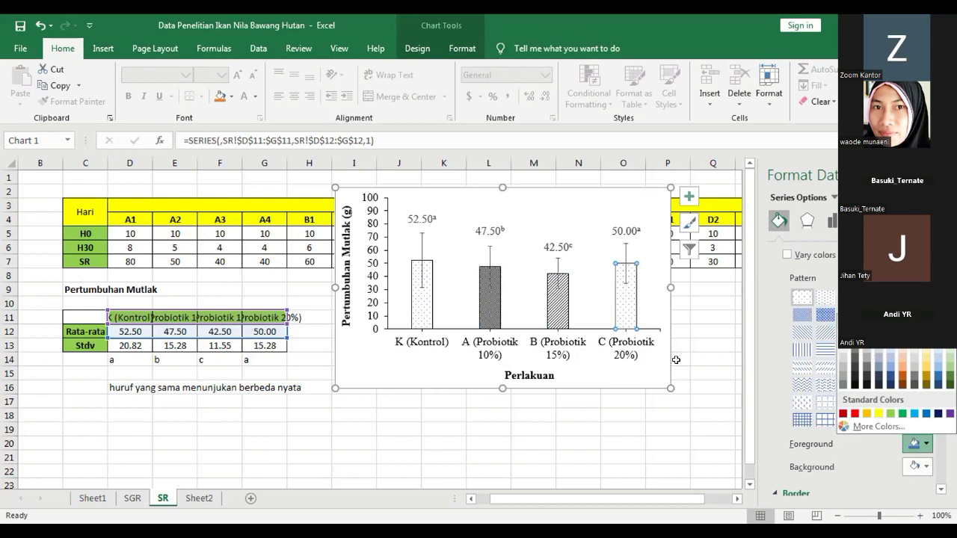
left_click(869, 377)
left_click(648, 396)
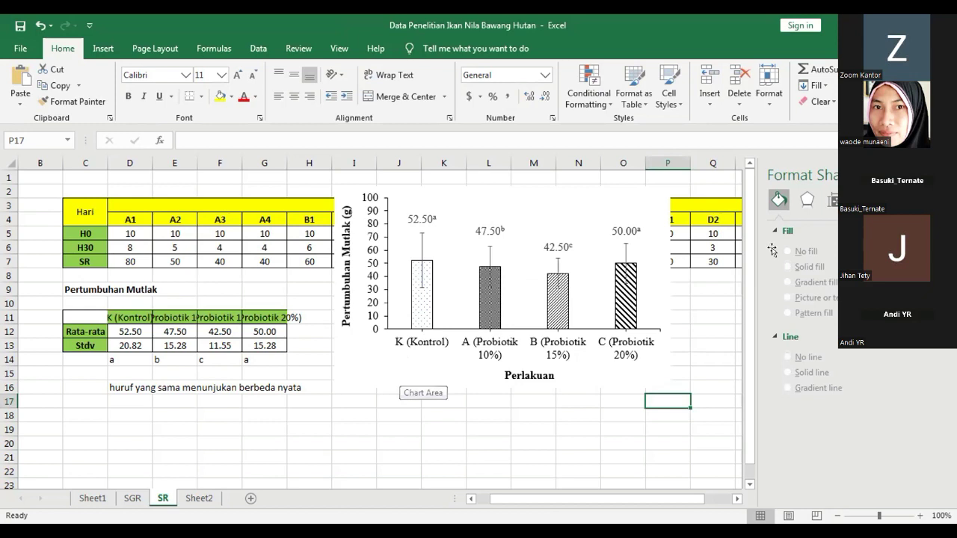
Examine the chart's plot area, data labels and vertical axis title.
left_click(570, 203)
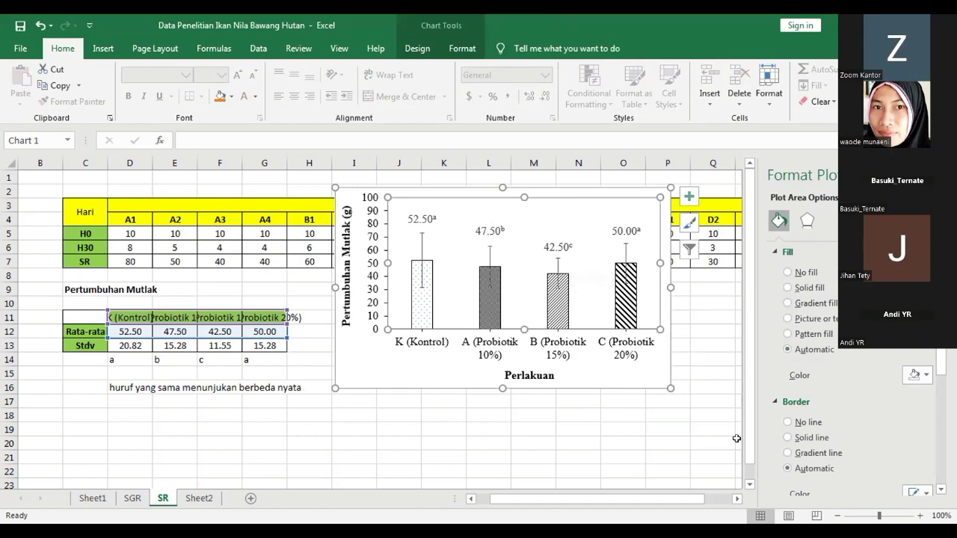
left_click(649, 426)
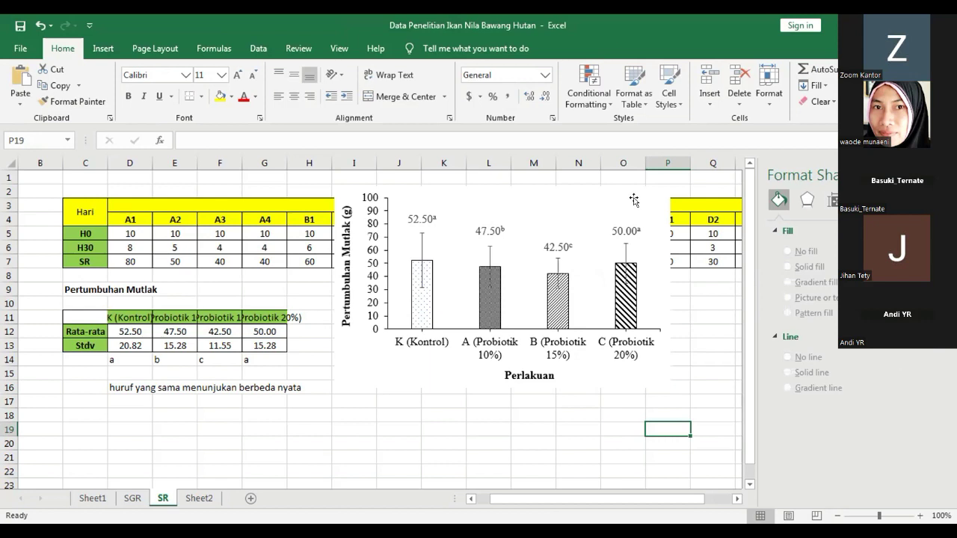
left_click(548, 249)
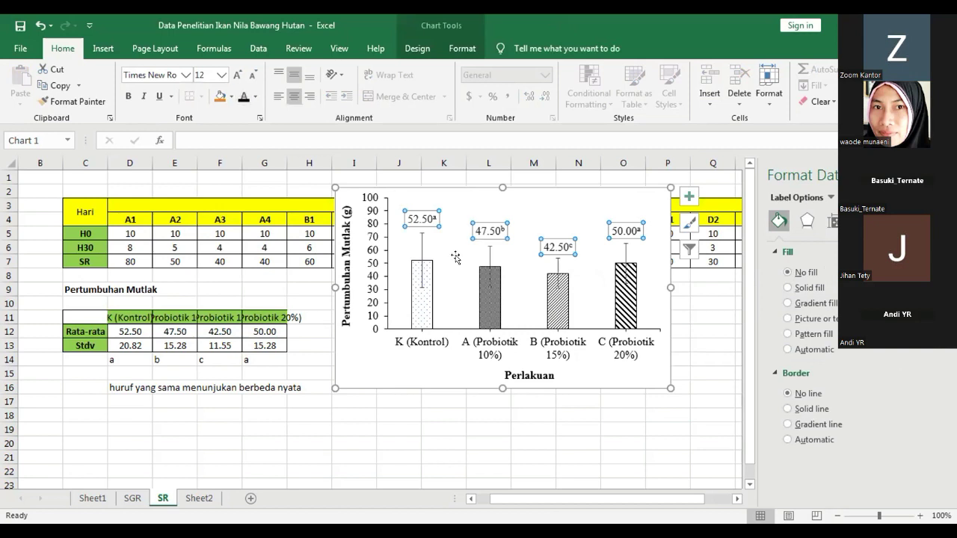
left_click(588, 289)
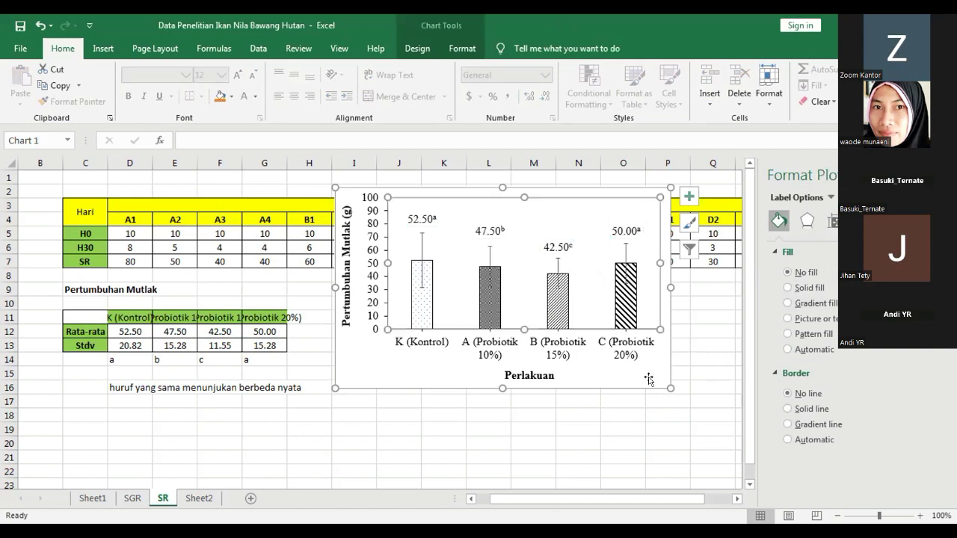
left_click(644, 381)
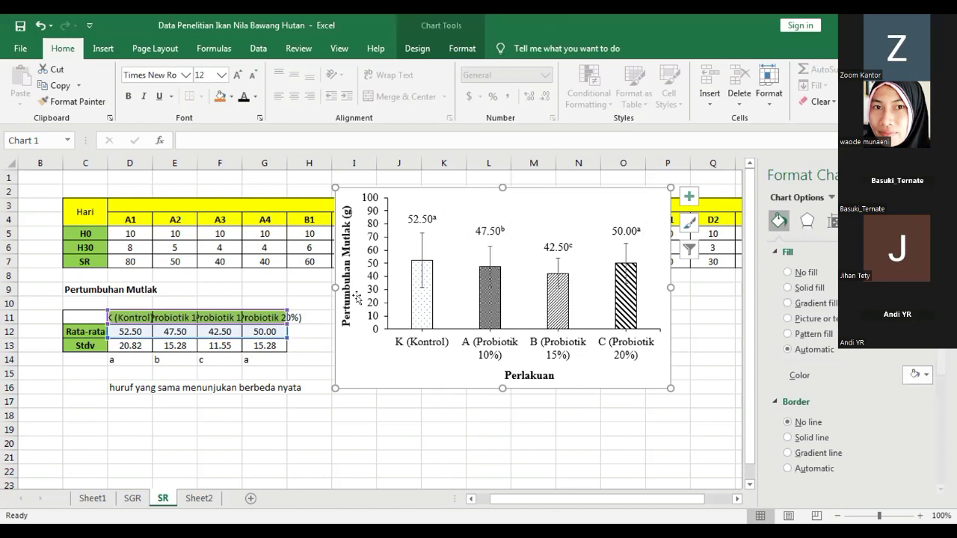
left_click(344, 272)
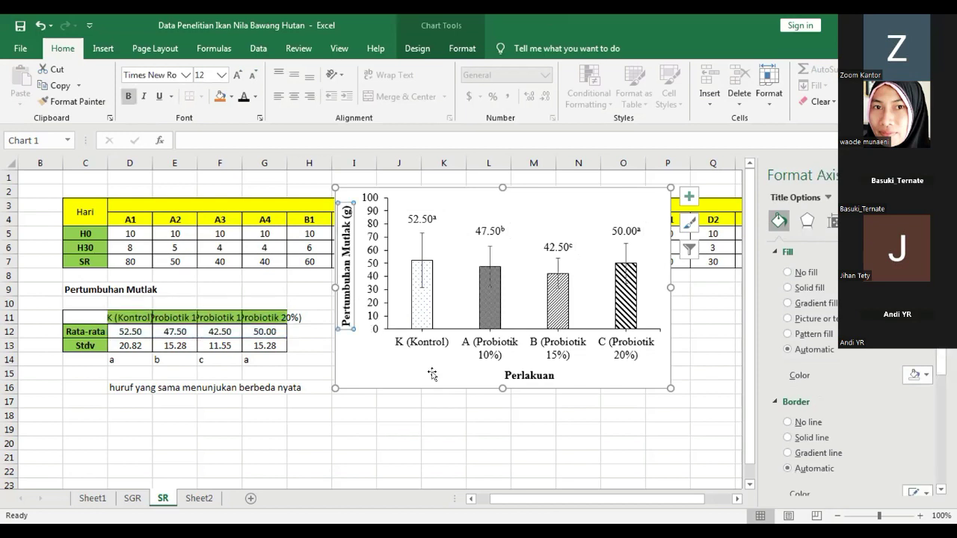
left_click(554, 383)
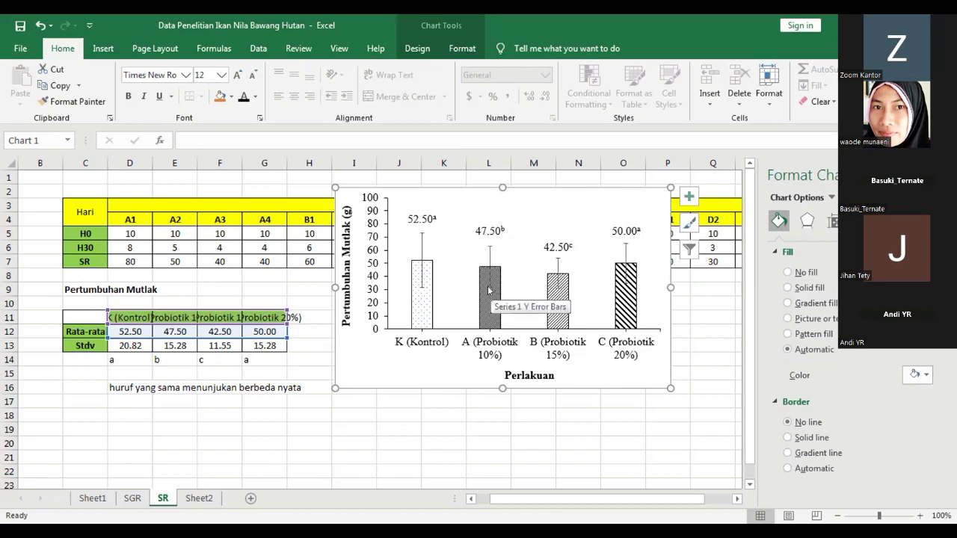
left_click(621, 400)
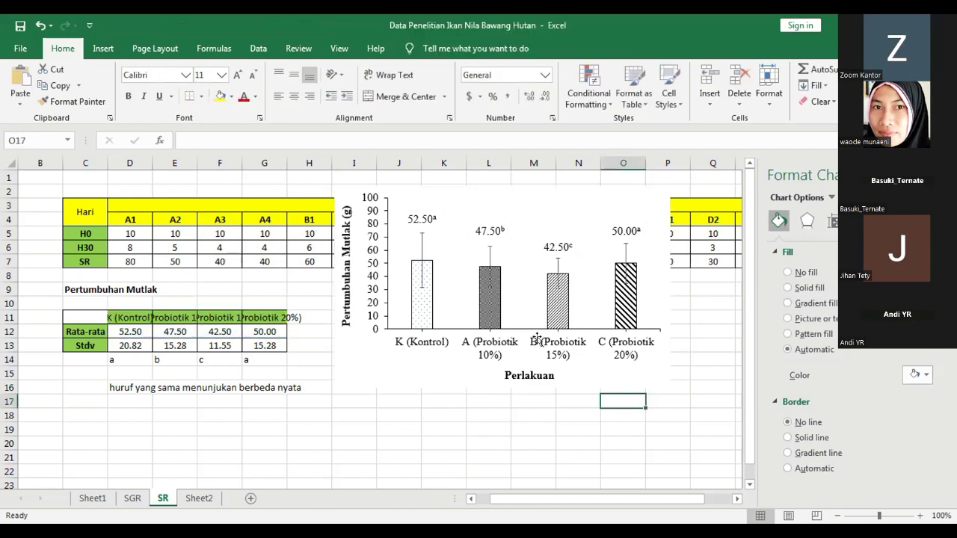
Copy the whole chart and paste it into a blank Word document.
left_click(458, 193)
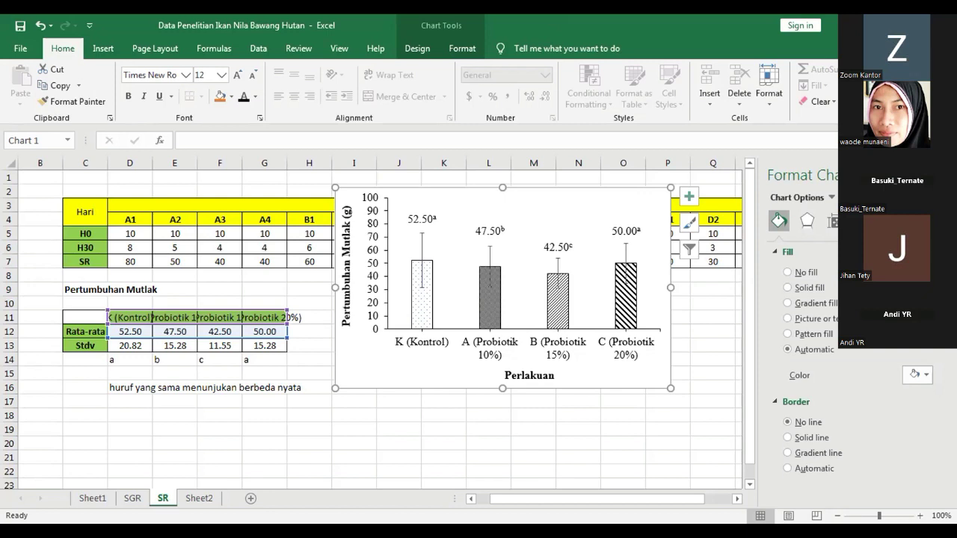
key("super+Down")
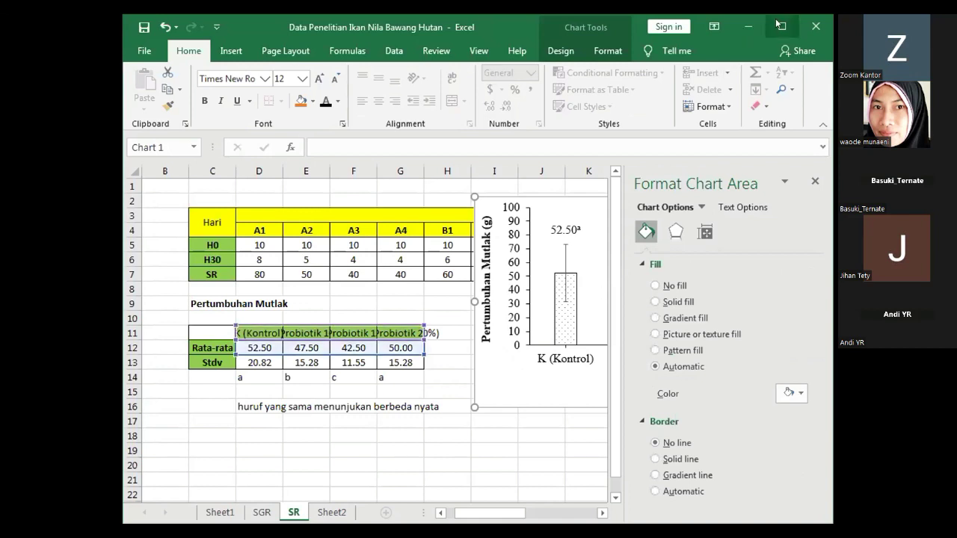
key("super+Up")
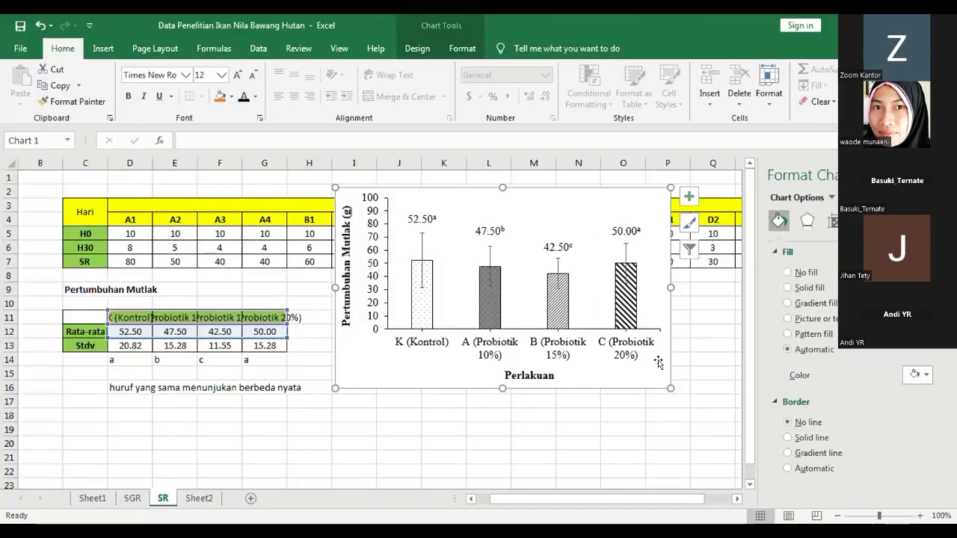
key("ctrl+c")
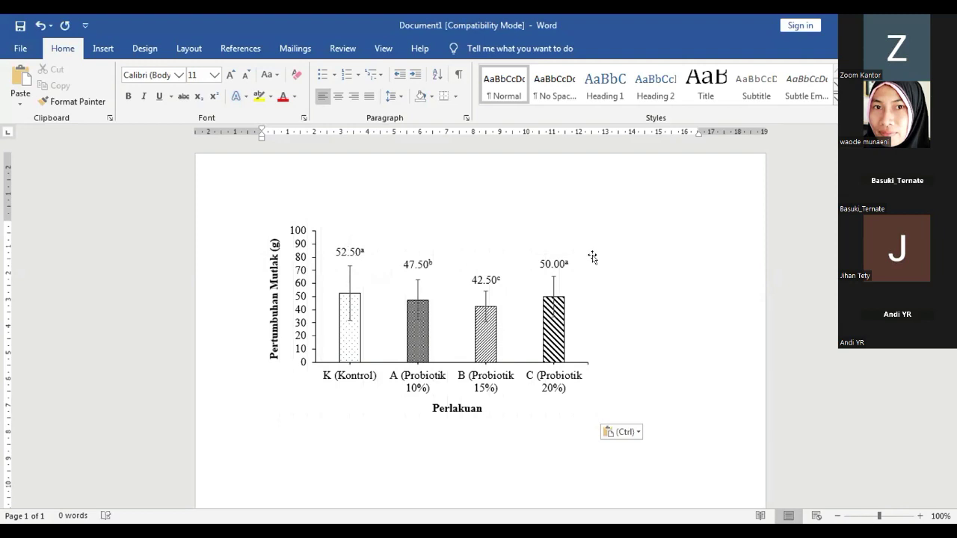
Add the caption "Gambar 1. Pertumbuhan Mutlak Ikan Nila" on a new line below the pasted chart.
key("Return")
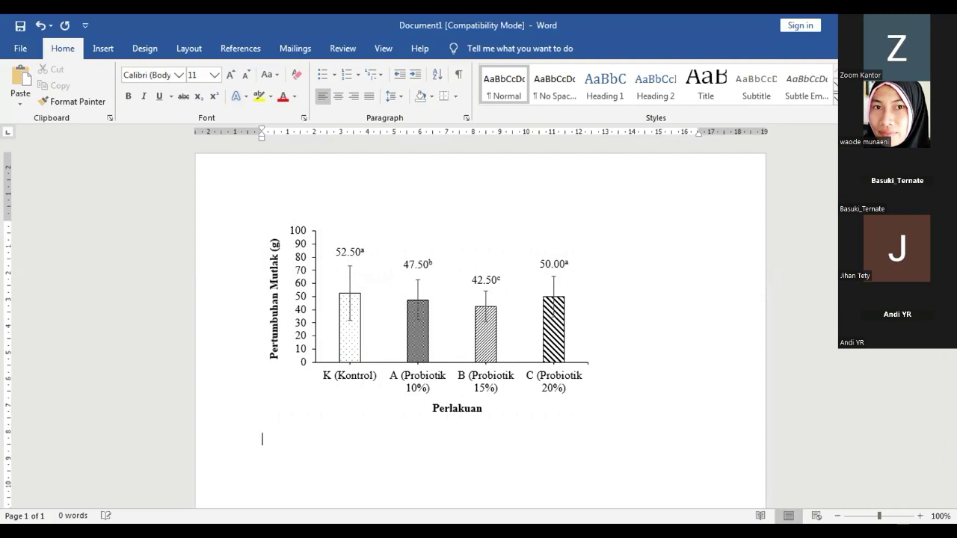
type("Gambar 1.  Pertumbuhan ")
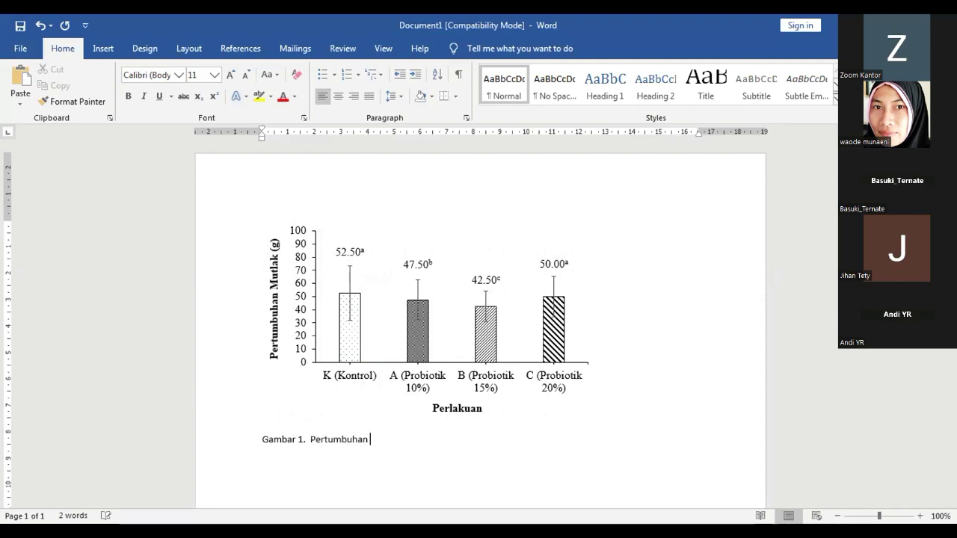
type("Mutlak")
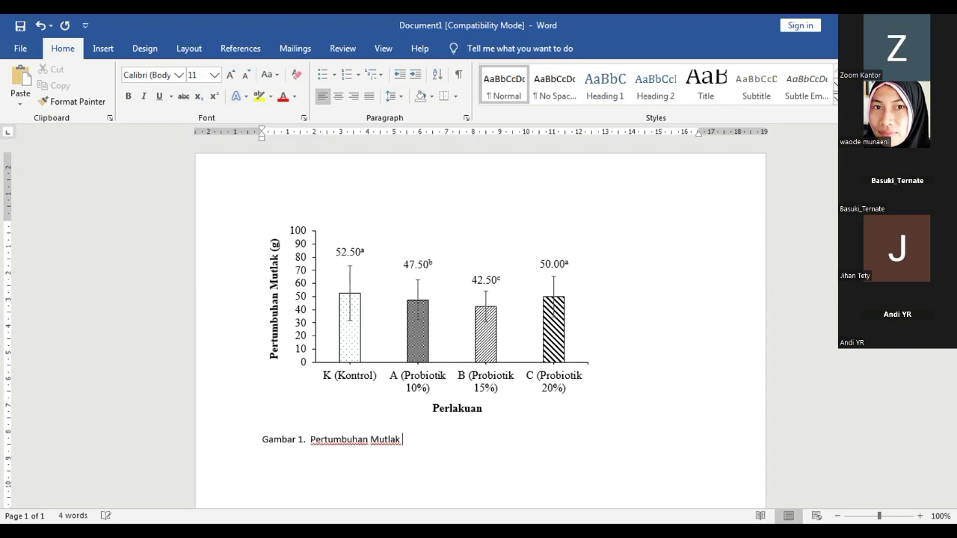
type(" Ikan nial")
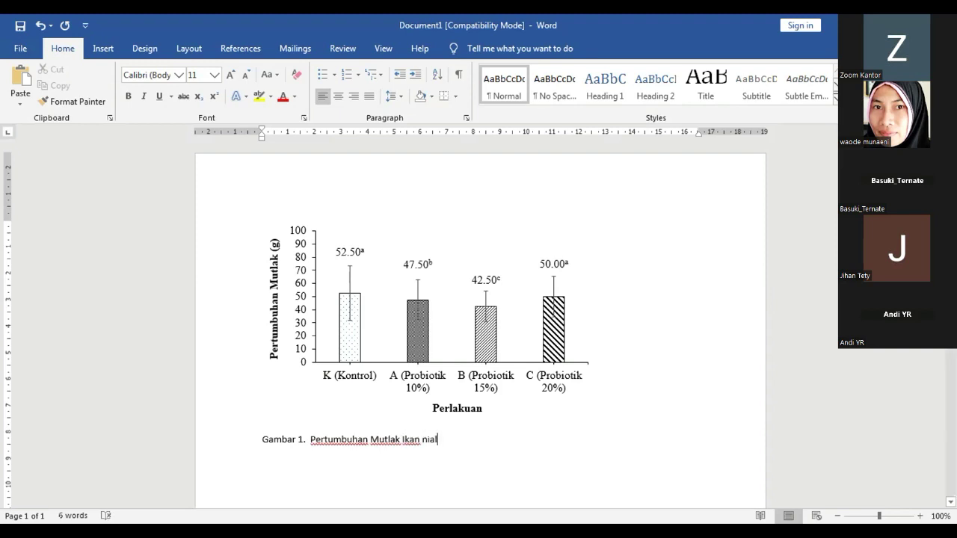
key("BackSpace")
key("BackSpace")
type("la")
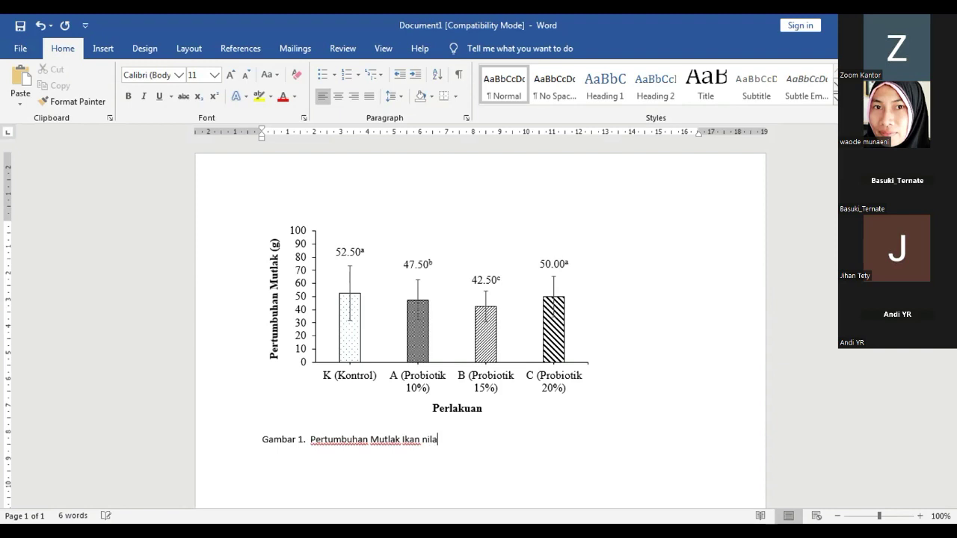
left_click_drag(438, 441, 421, 436)
type("Nila")
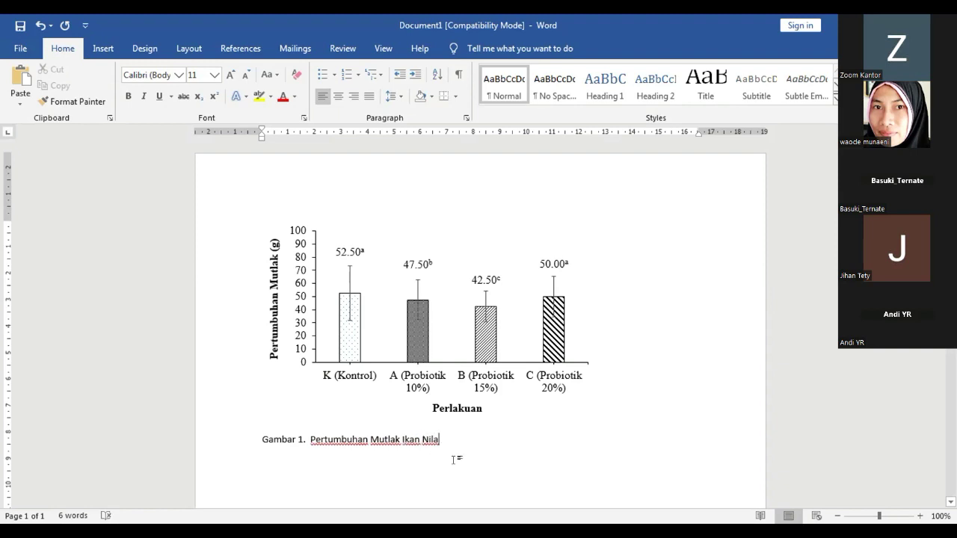
Set the font of the document's entire content to Times New Roman.
key("ctrl+a")
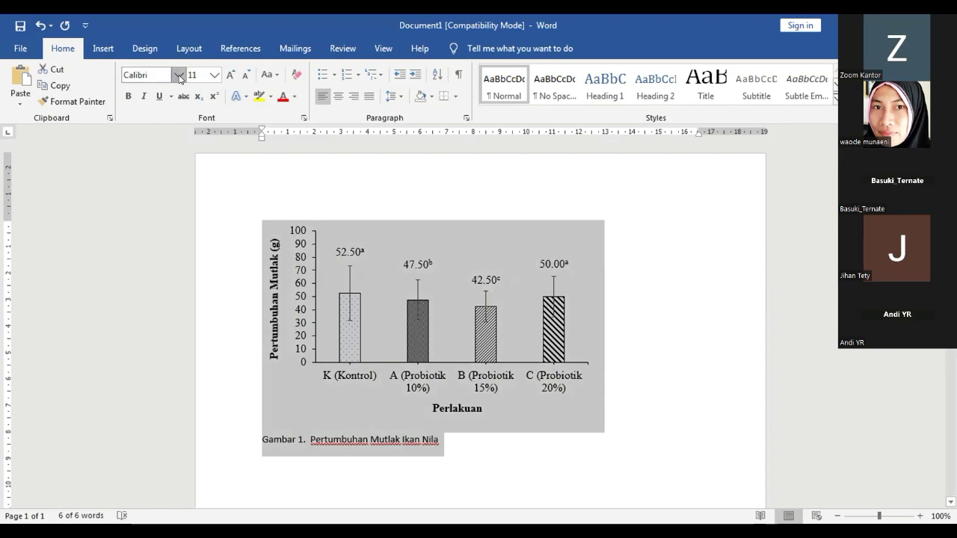
left_click(179, 75)
left_click(174, 158)
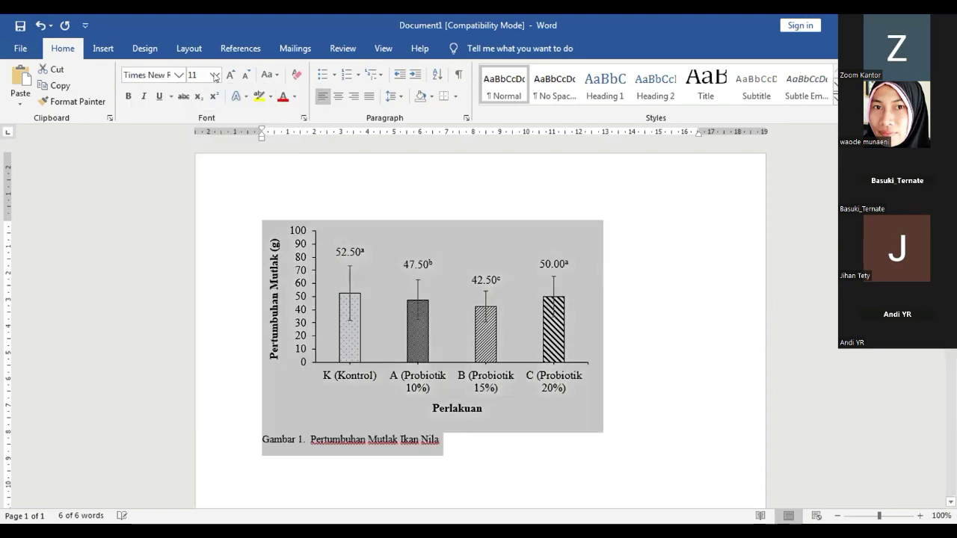
Set the font size of the document's entire content to 12.
left_click(215, 75)
left_click(196, 146)
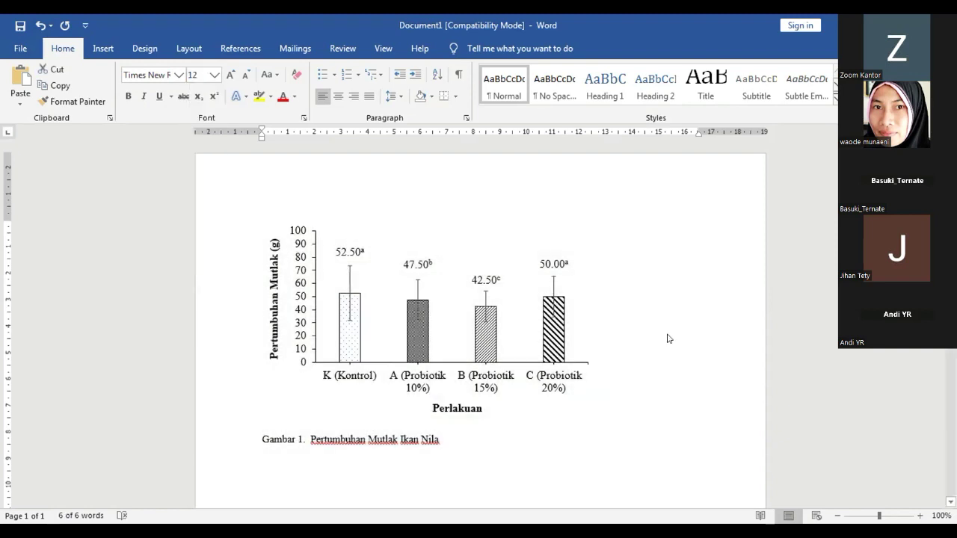
left_click(565, 334)
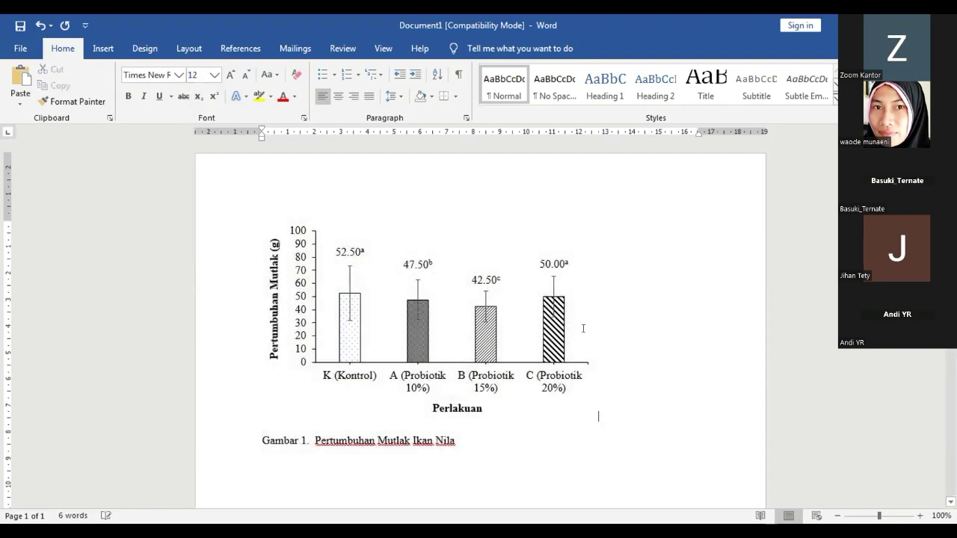
Center the pasted chart and the figure caption below it on the page.
left_click(524, 227)
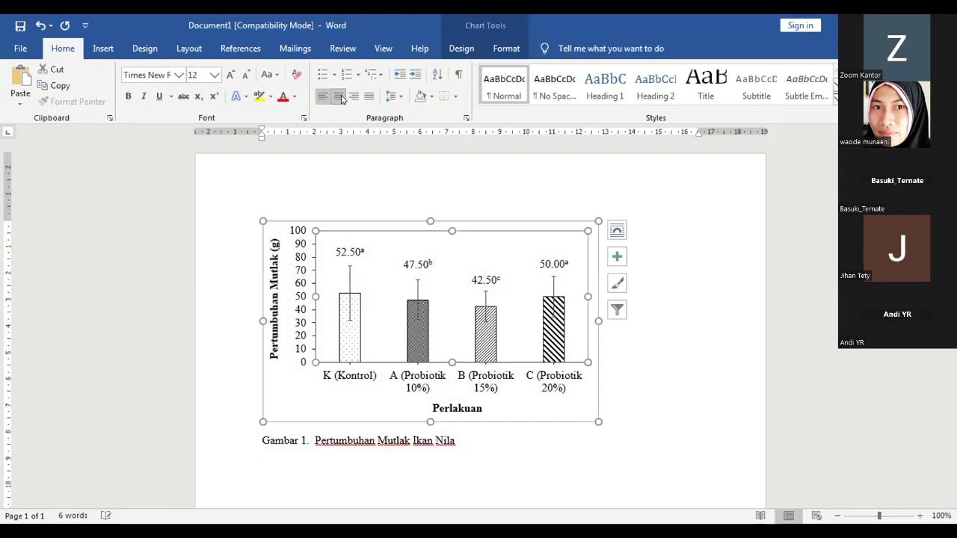
key("ctrl+e")
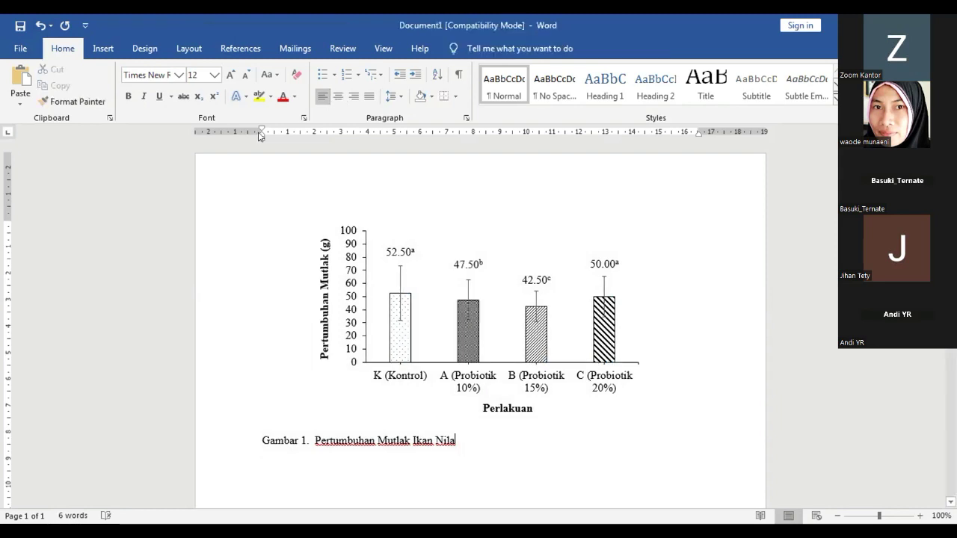
left_click(338, 96)
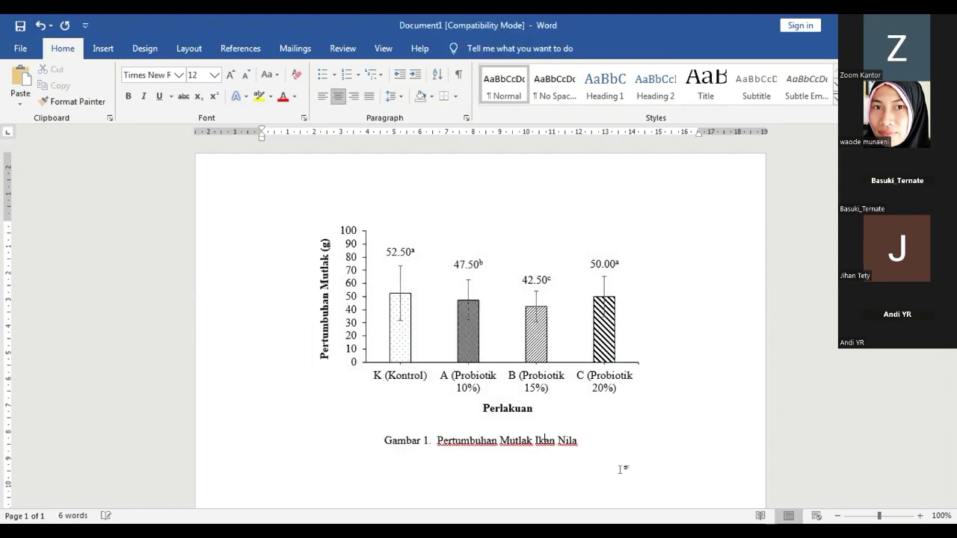
left_click(628, 445)
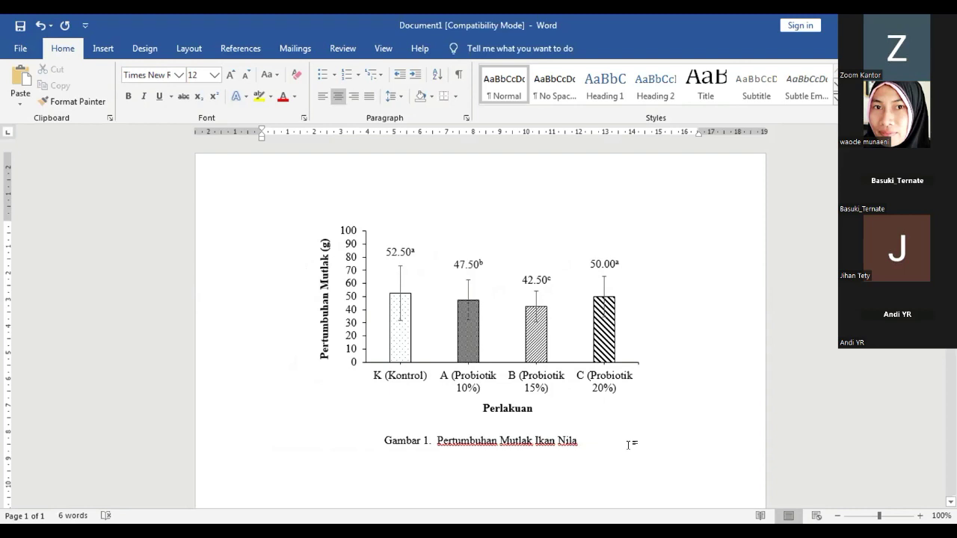
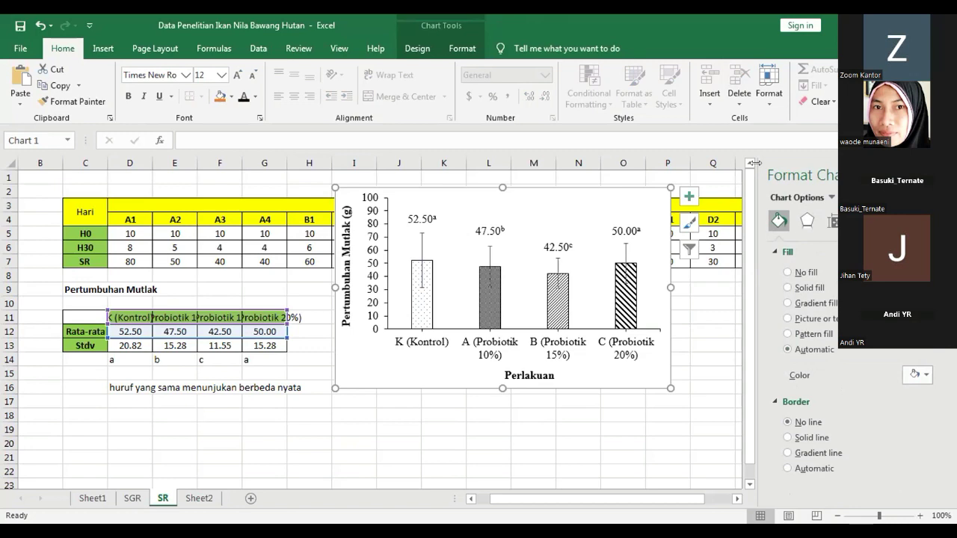
Examine the finished bar chart on Excel's SR sheet, including its category axis, plot area, horizontal axis title and data labels.
key("Escape")
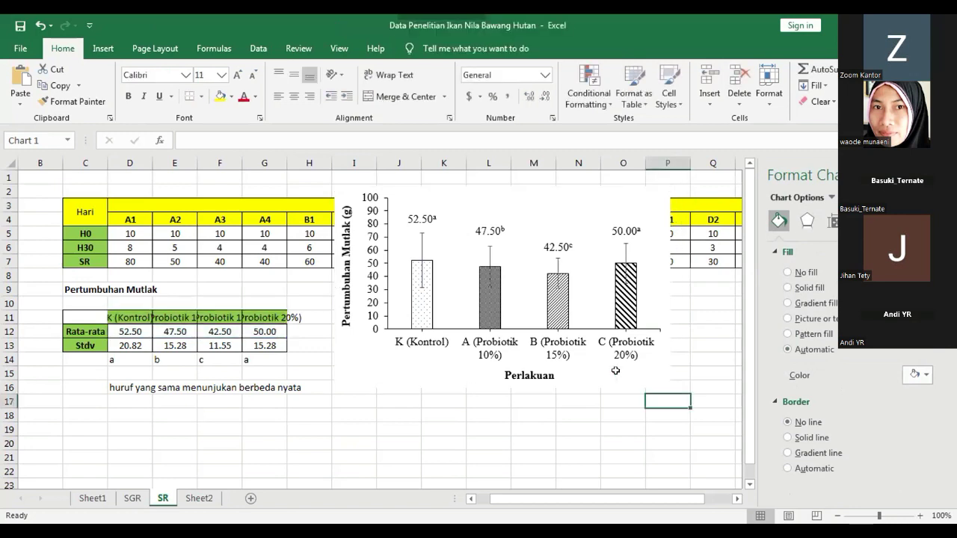
left_click(616, 370)
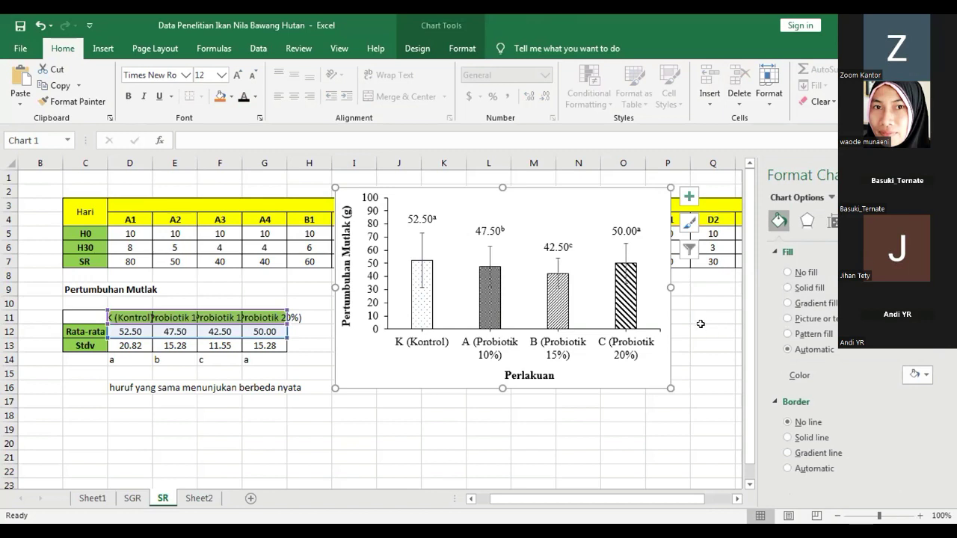
left_click(709, 331)
left_click(632, 351)
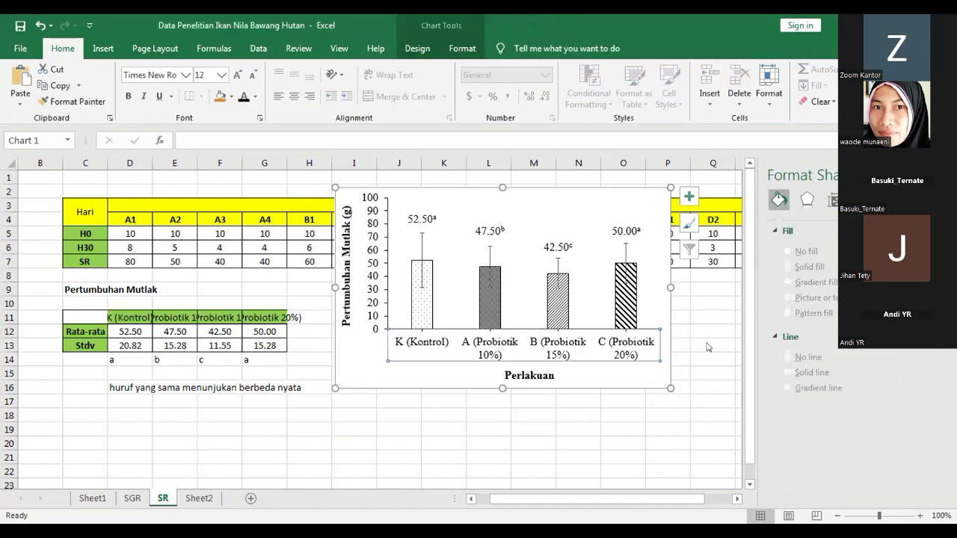
left_click(345, 299)
left_click(389, 370)
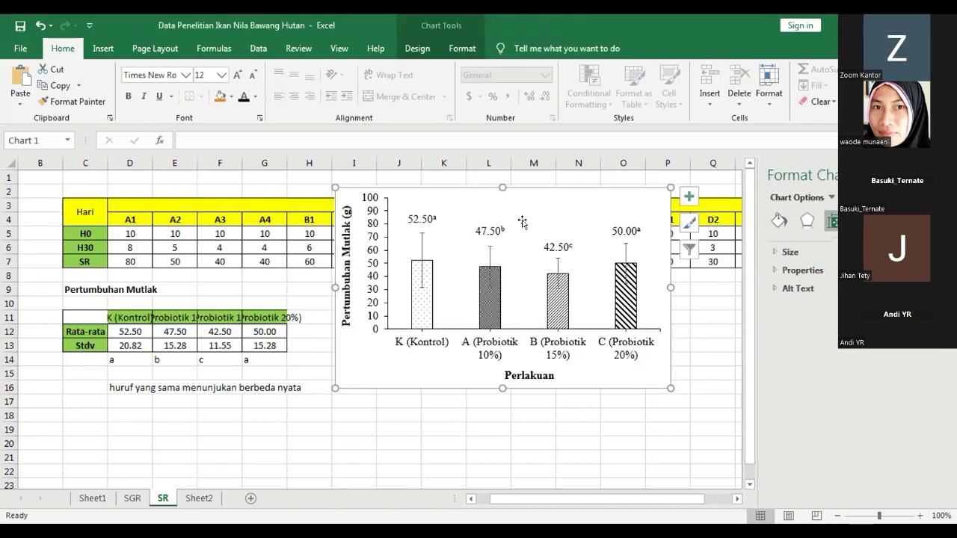
left_click(711, 327)
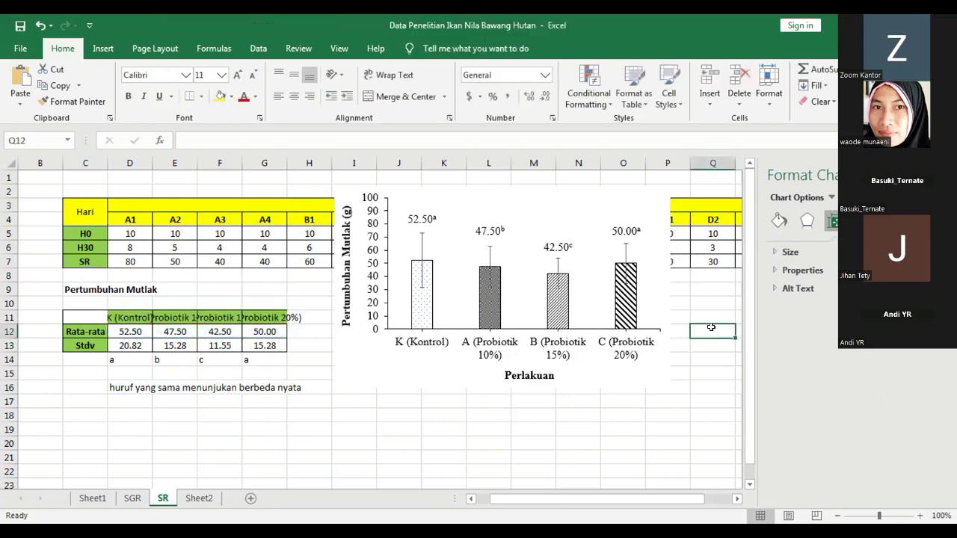
left_click(642, 327)
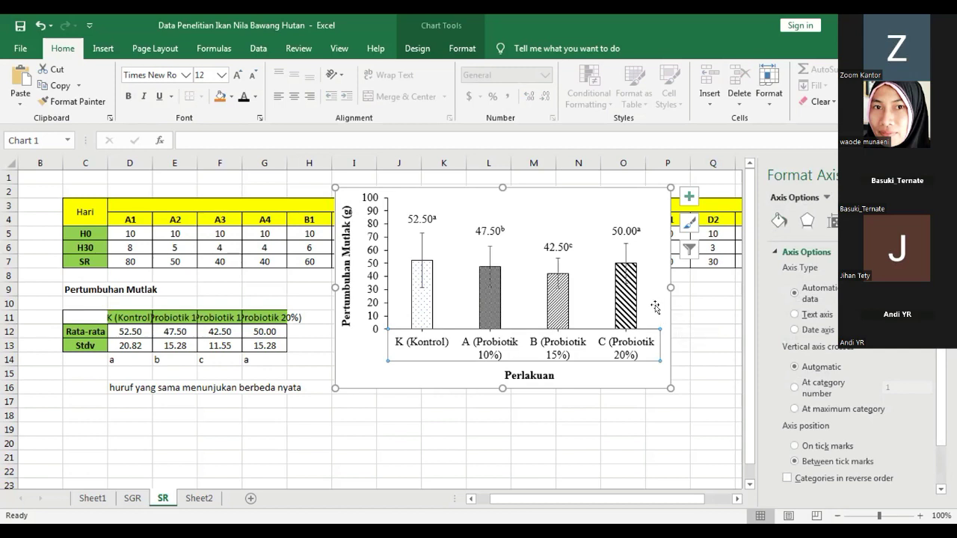
left_click(646, 304)
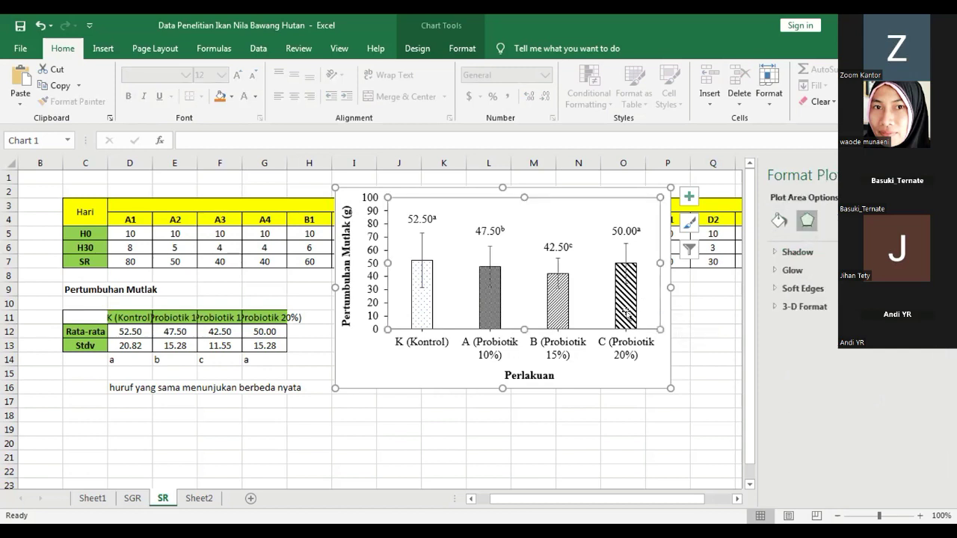
left_click(448, 364)
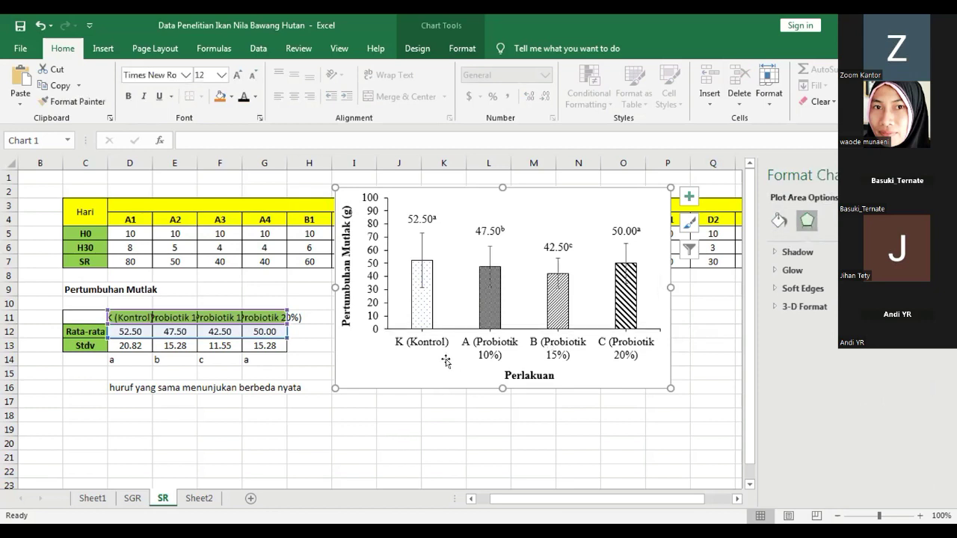
left_click(544, 373)
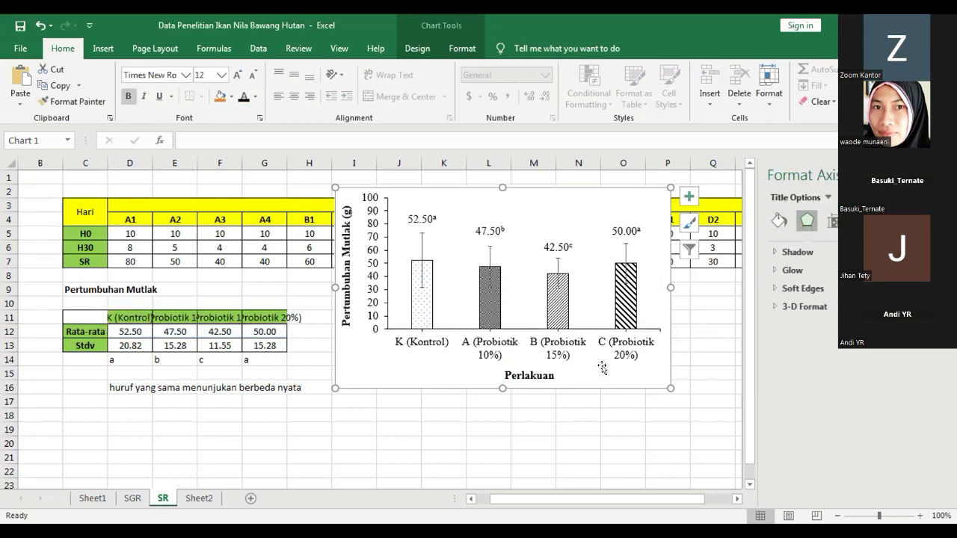
left_click(602, 368)
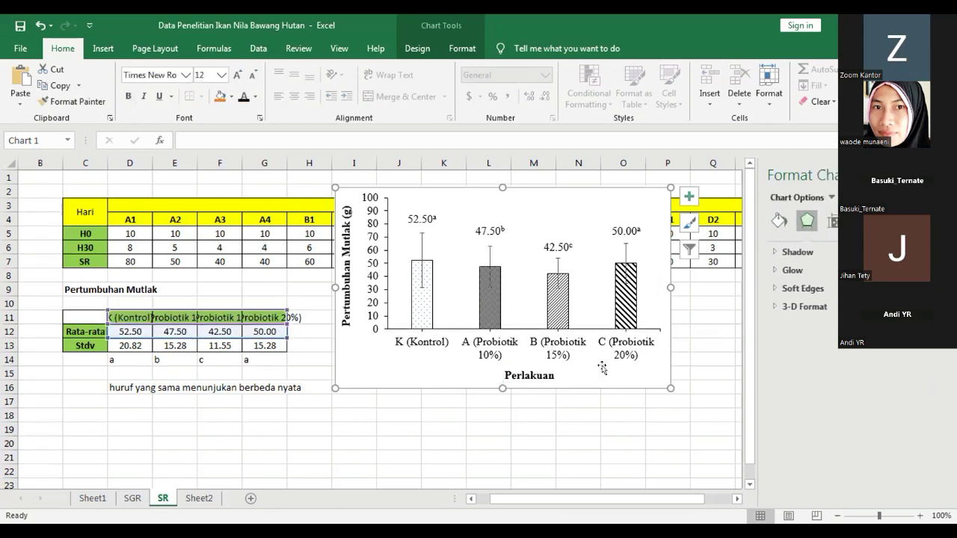
left_click(415, 350)
left_click(421, 383)
left_click(574, 400)
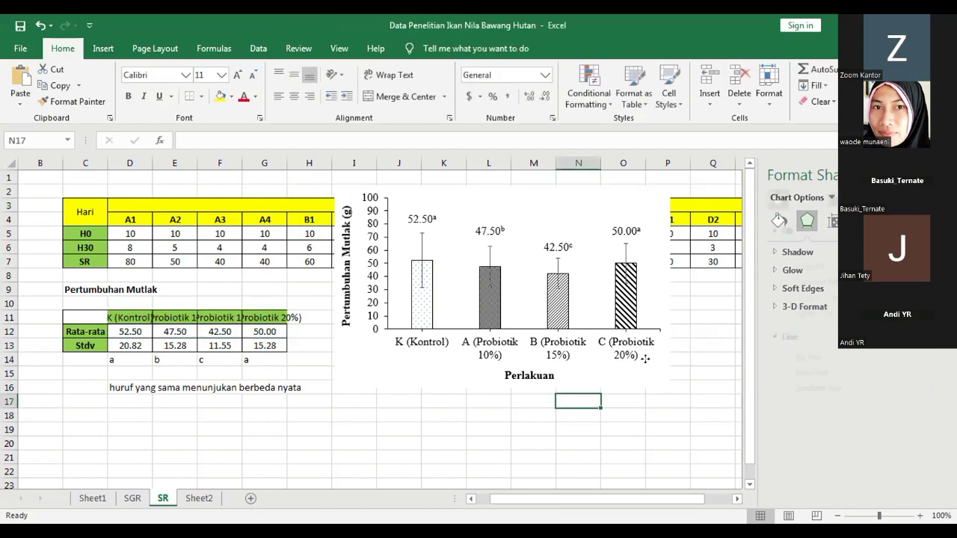
left_click(678, 331)
left_click(367, 367)
key("Escape")
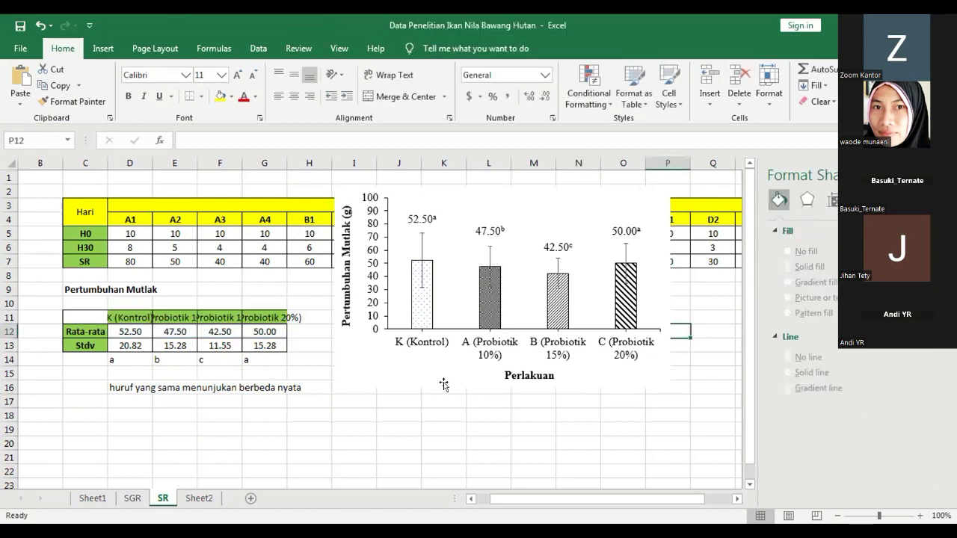
left_click(481, 187)
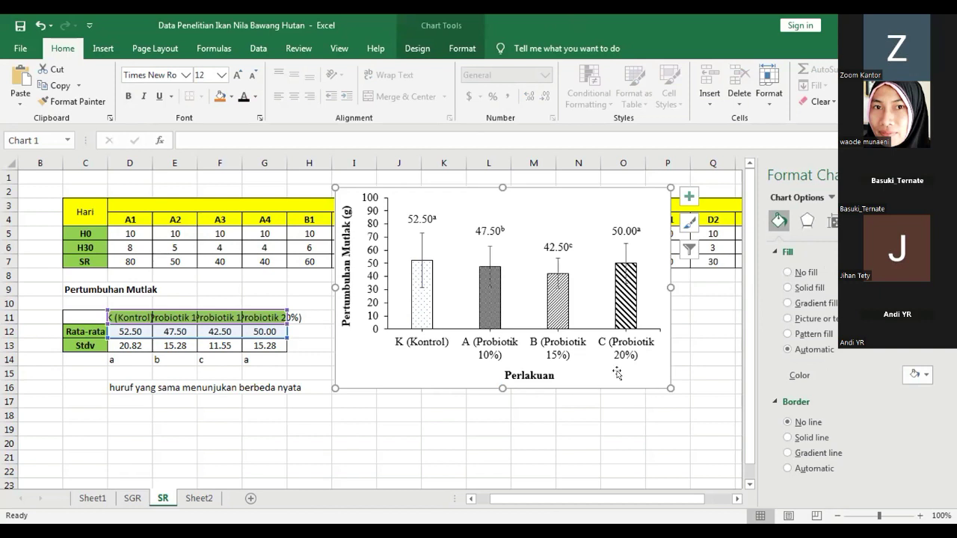
left_click(493, 228)
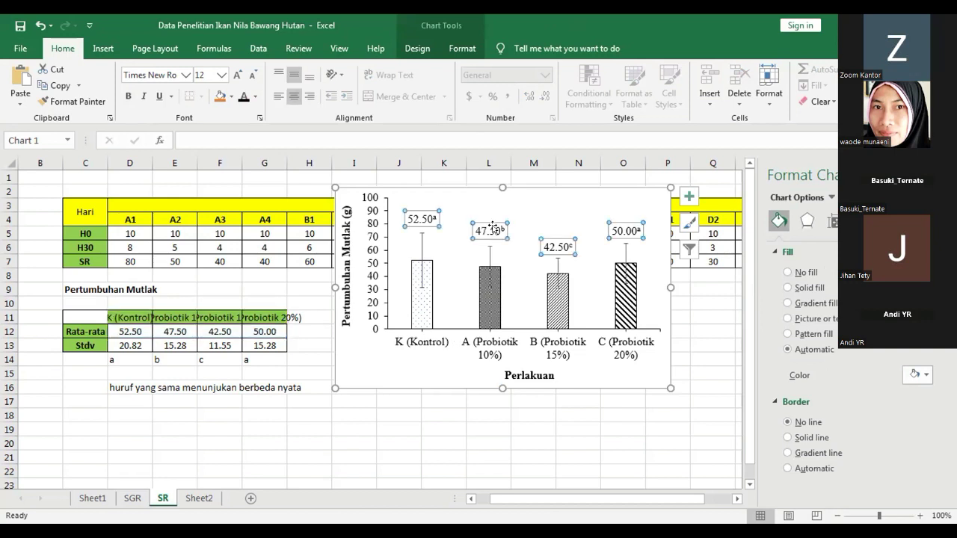
left_click(633, 428)
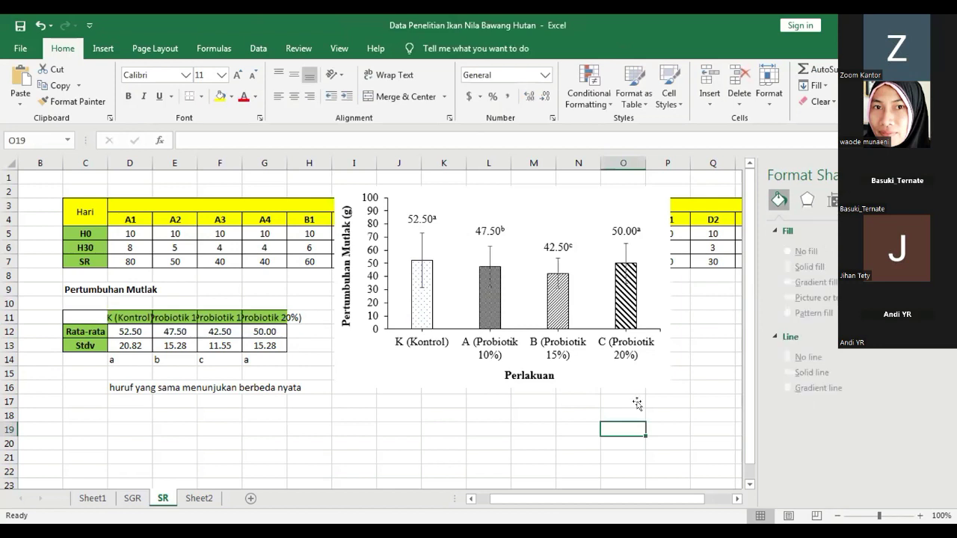
left_click(632, 383)
left_click(634, 400)
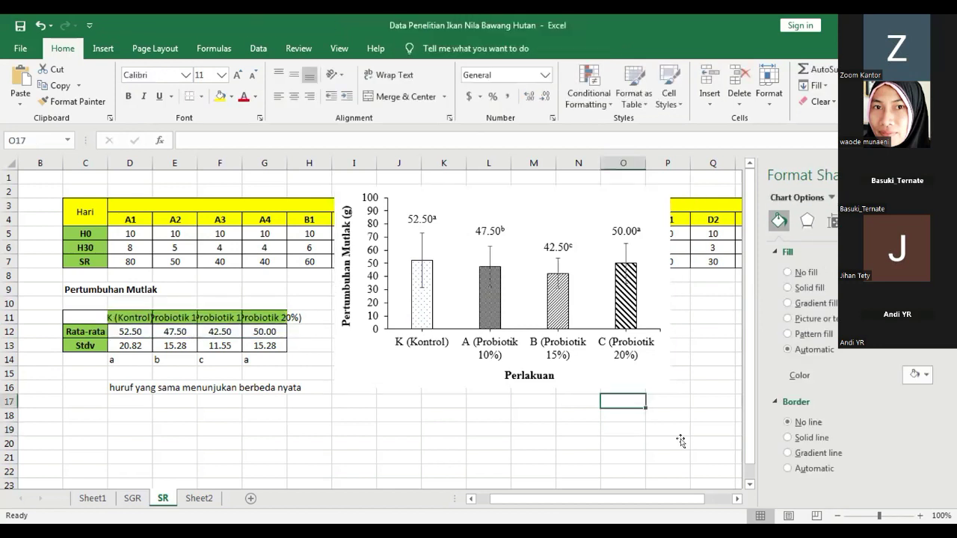
left_click(598, 381)
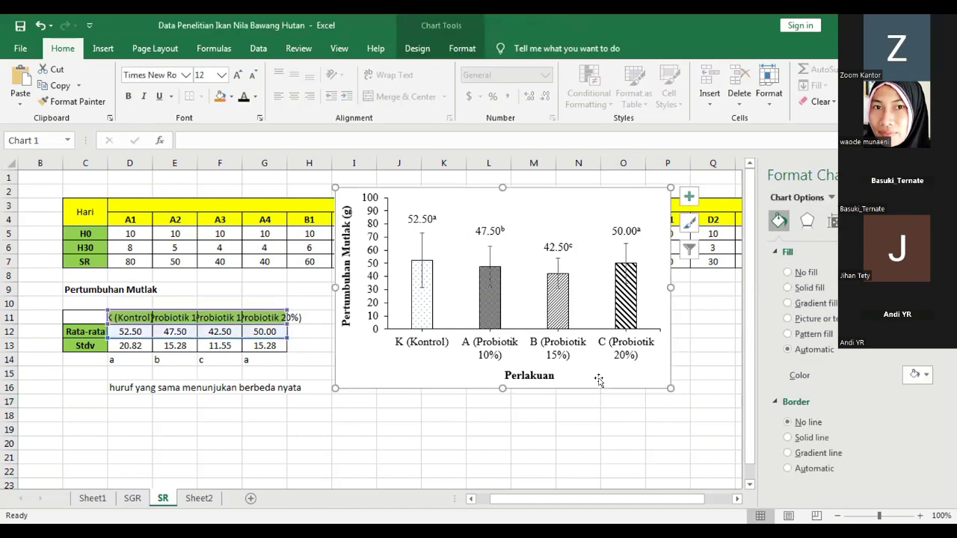
left_click(401, 409)
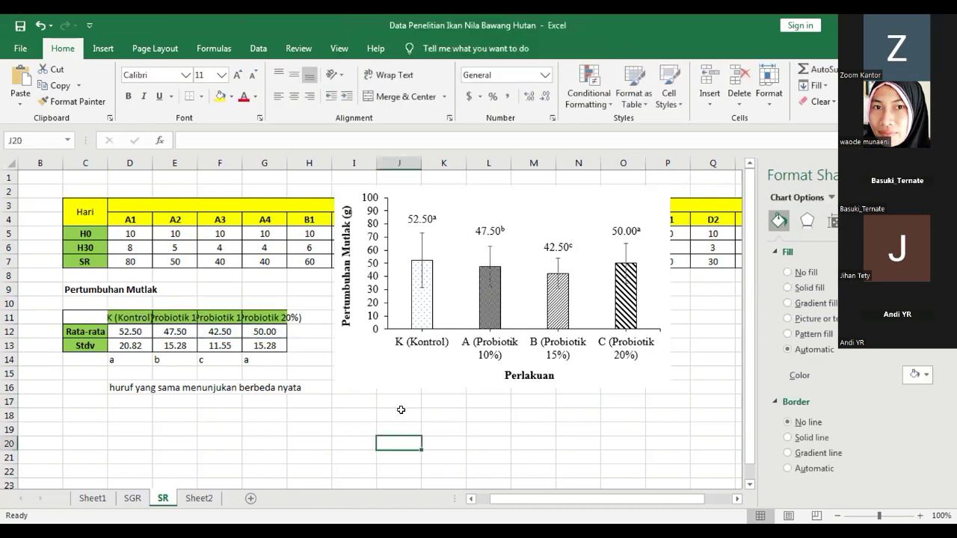
left_click_drag(270, 418, 272, 434)
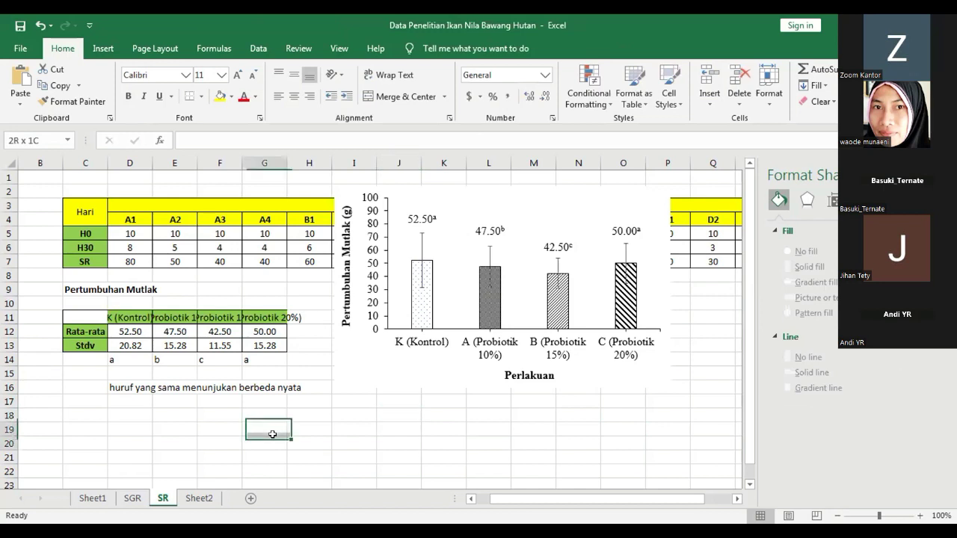
left_click(272, 435)
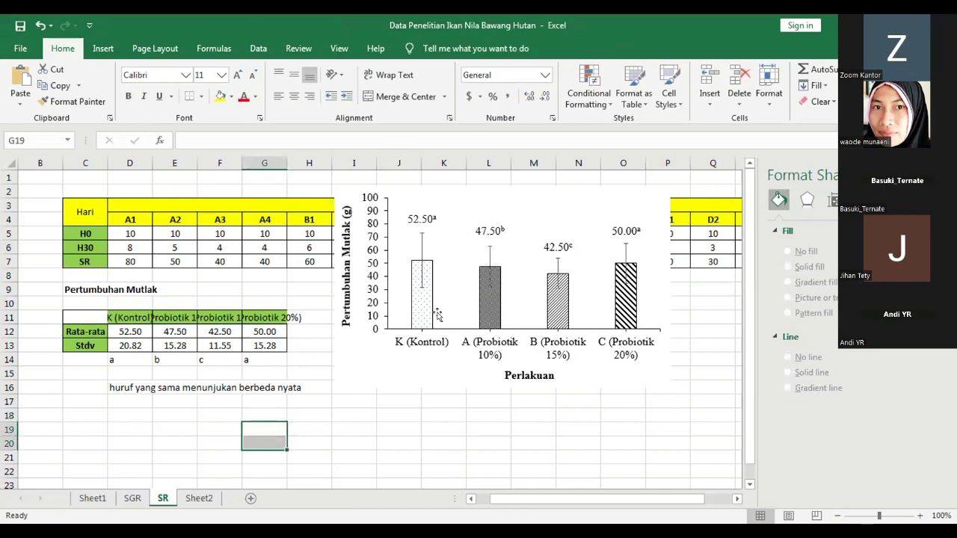
left_click(471, 401)
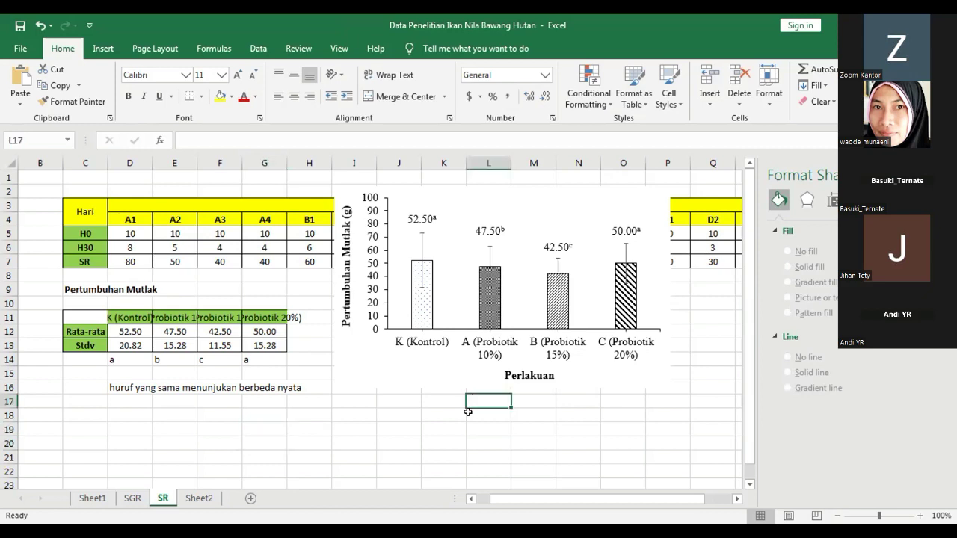
Insert a 2-D line chart with markers from the treatment names, averages and standard deviations in D11:G13.
left_click(120, 316)
left_click_drag(255, 339, 266, 346)
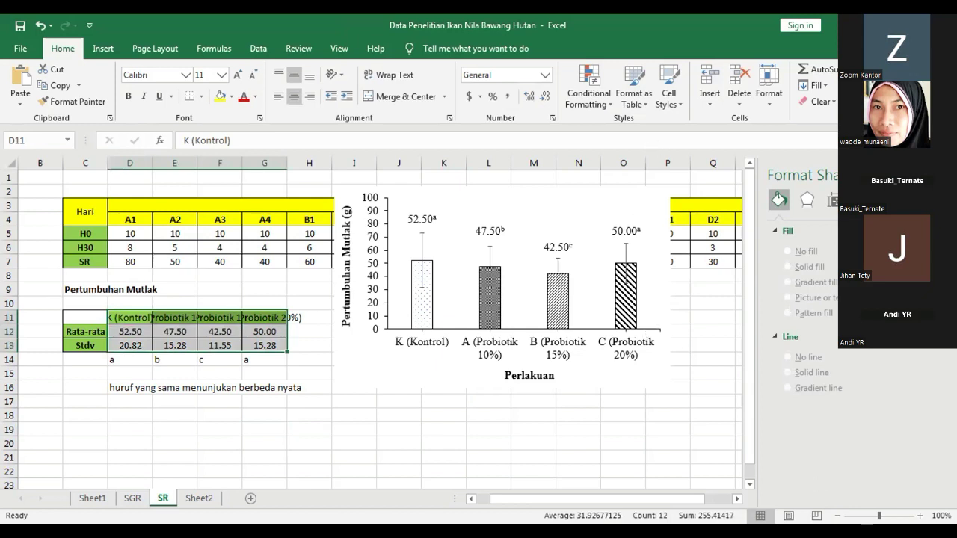
left_click(105, 48)
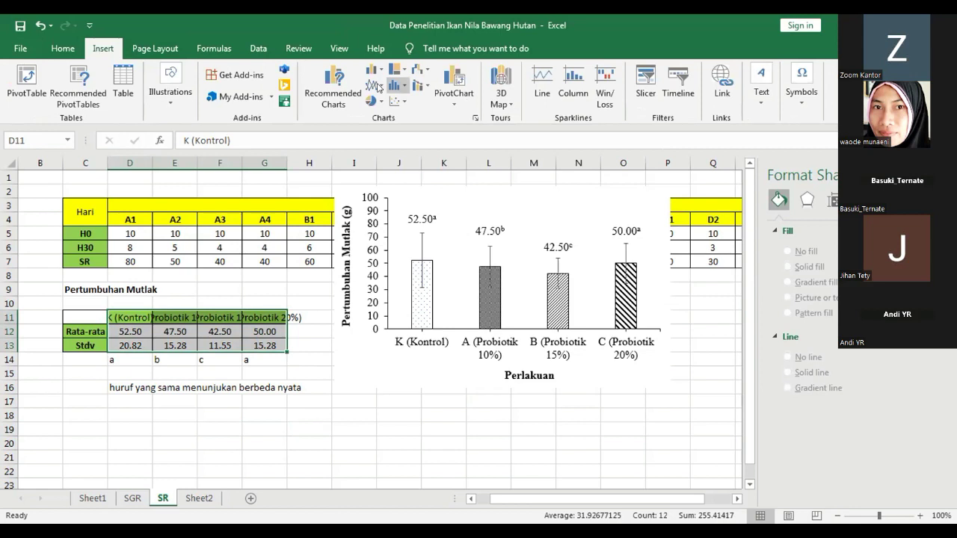
left_click(380, 71)
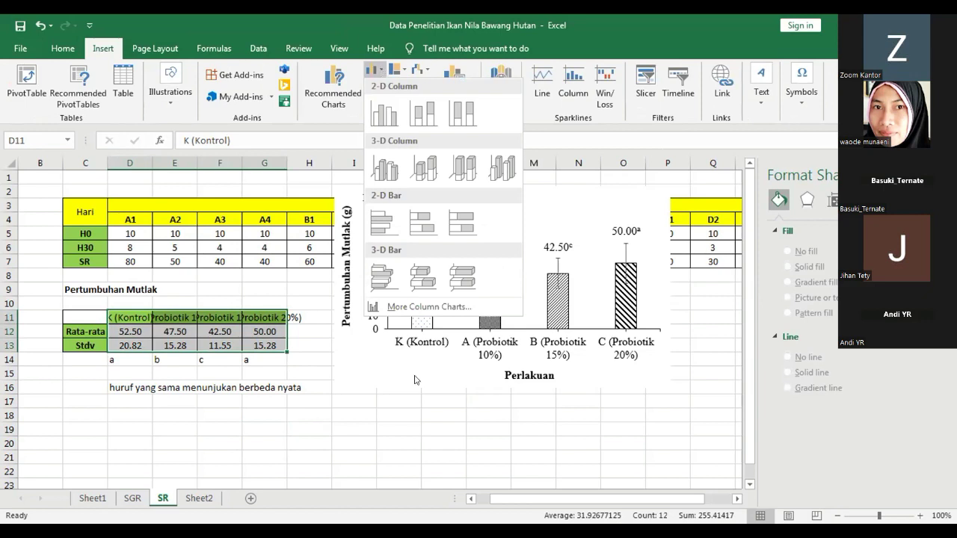
left_click(408, 67)
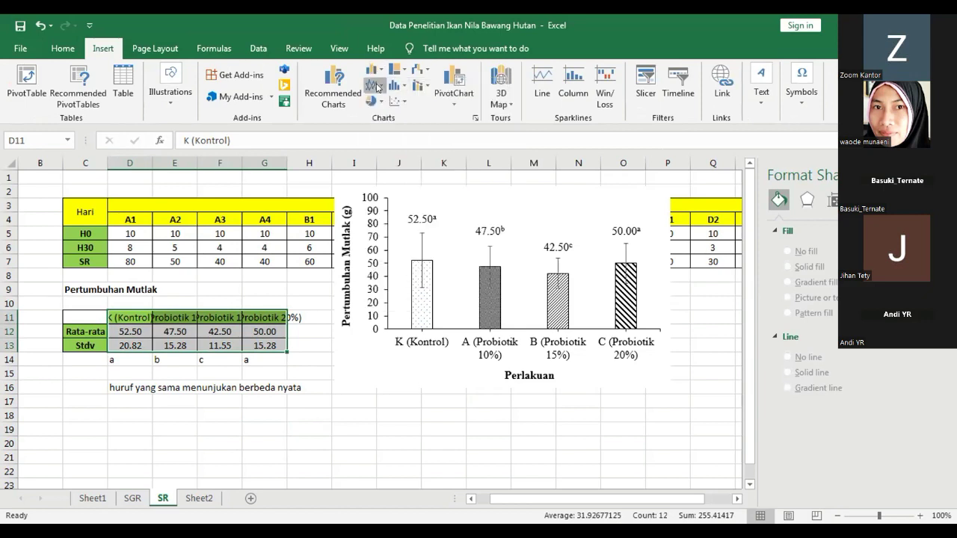
left_click(376, 86)
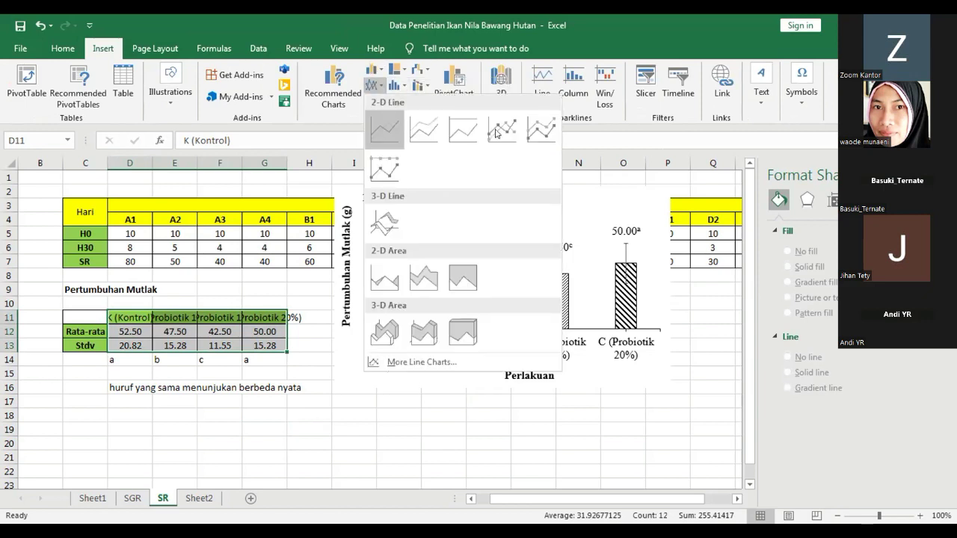
left_click(281, 368)
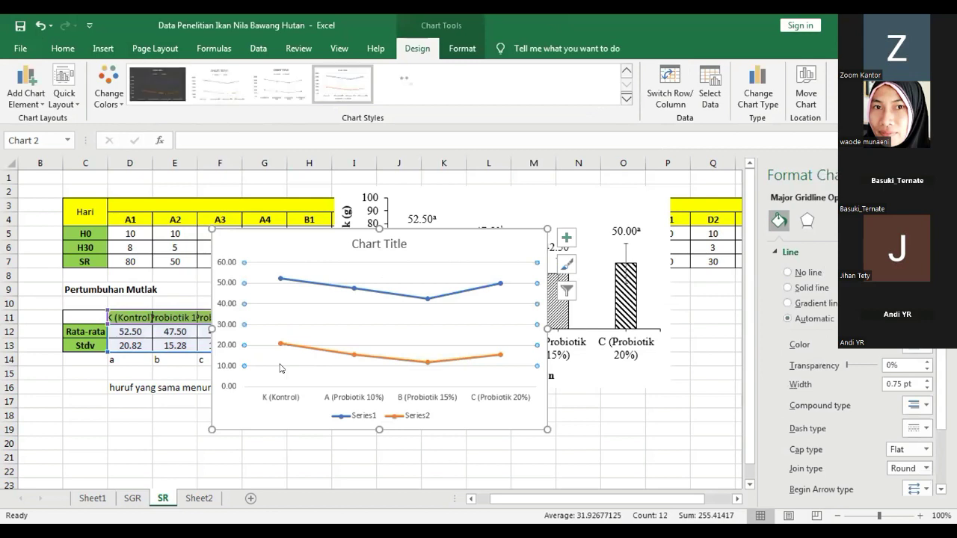
left_click(241, 310)
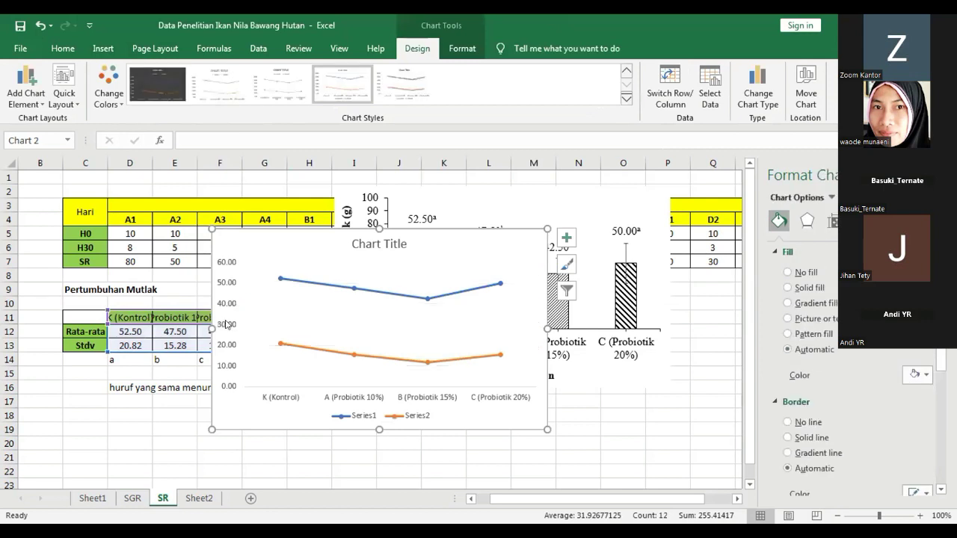
Format the line chart's vertical axis with a solid black line and its horizontal axis with a solid line.
left_click(236, 331)
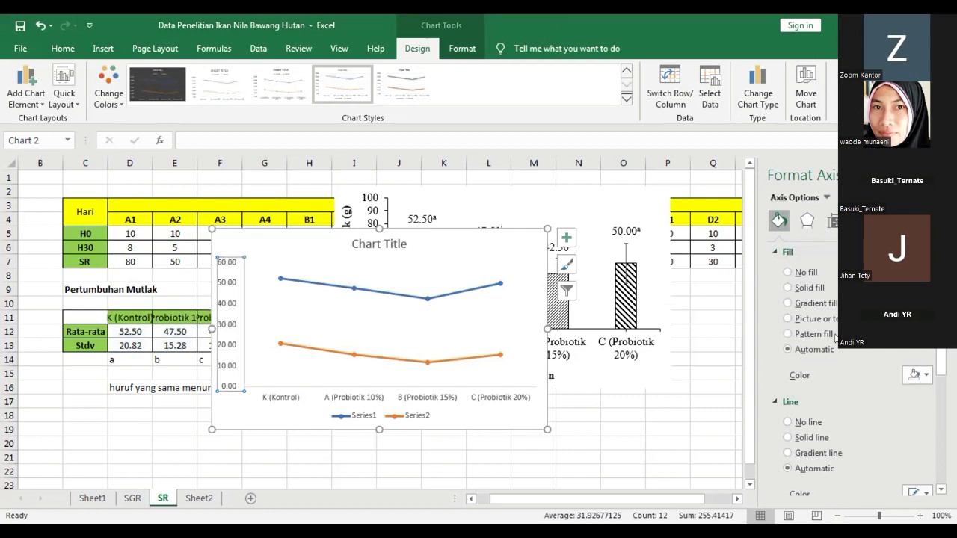
scroll(835, 338, "down", 1)
left_click(833, 221)
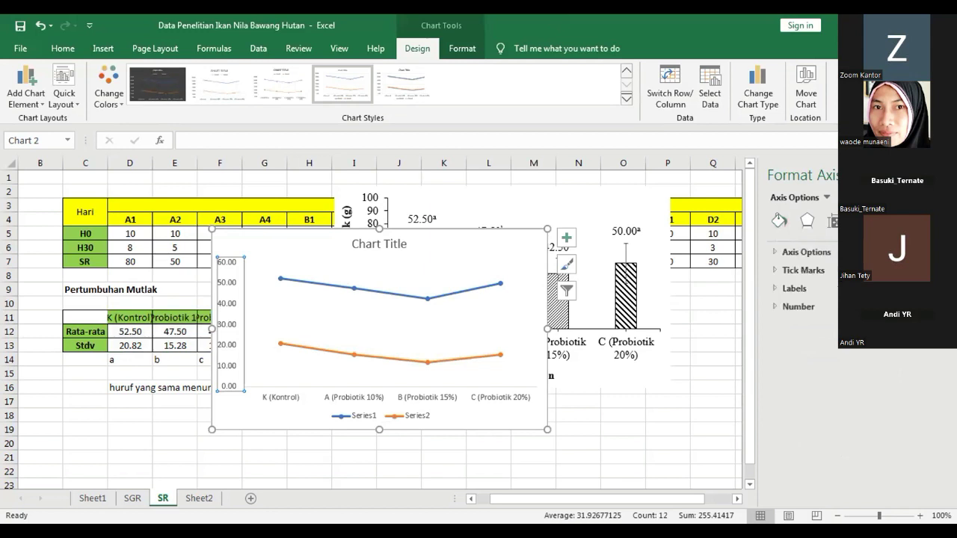
left_click(834, 221)
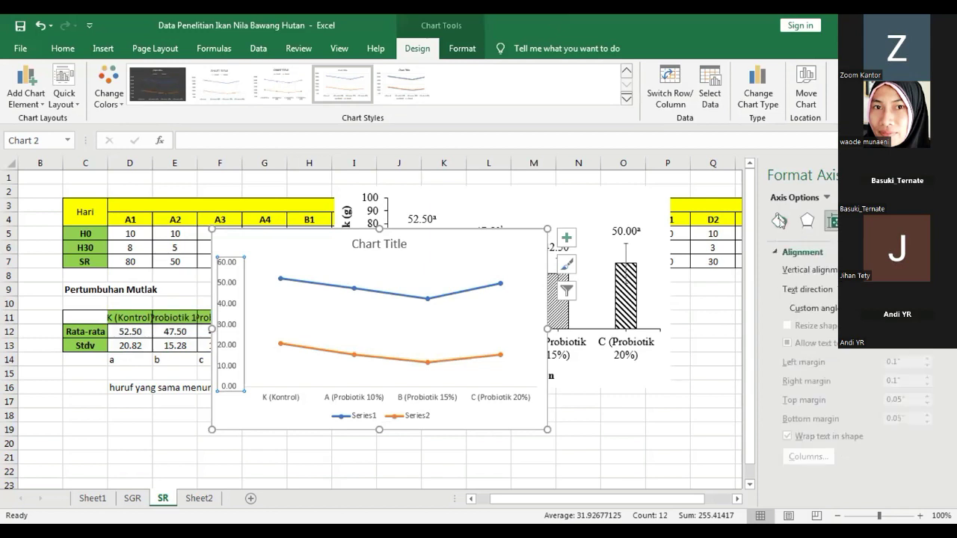
left_click(779, 221)
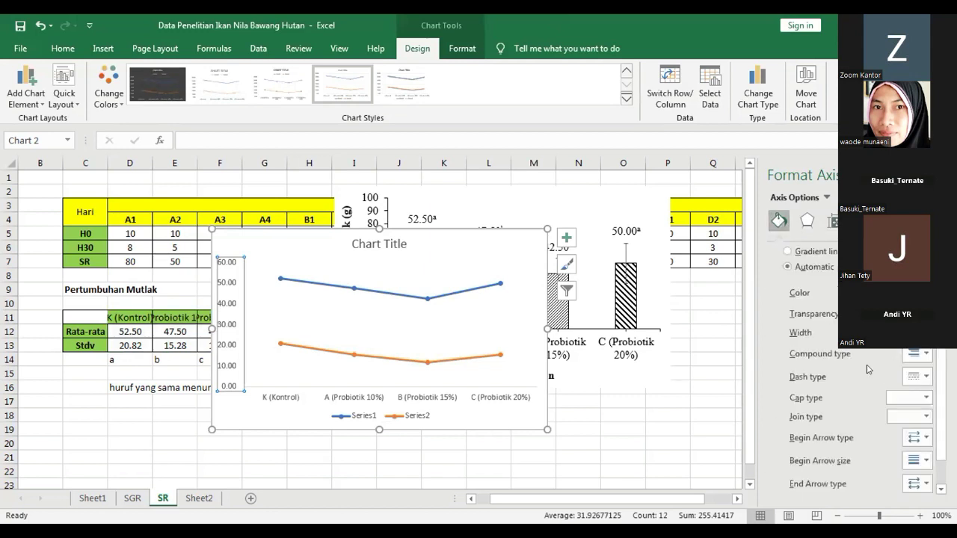
scroll(867, 369, "up", 3)
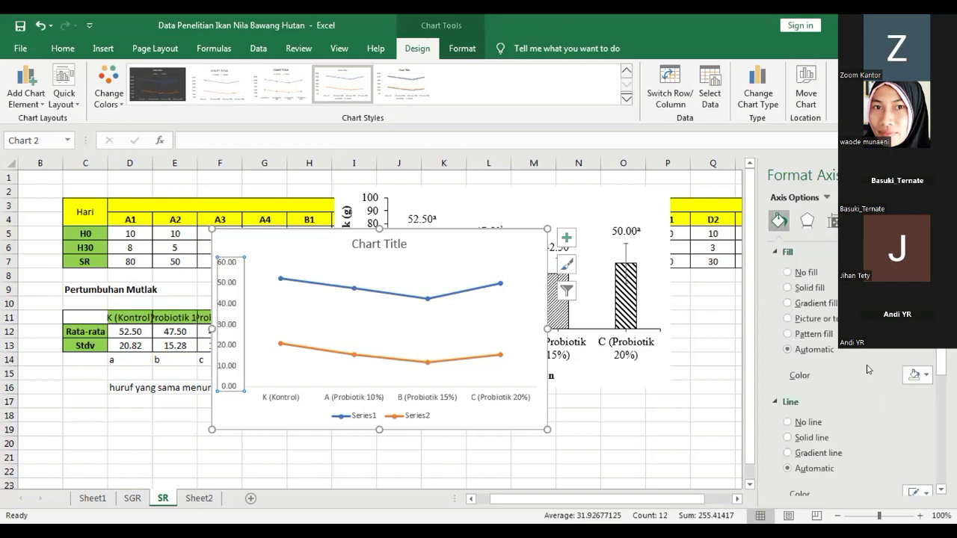
scroll(811, 322, "down", 1)
left_click(807, 321)
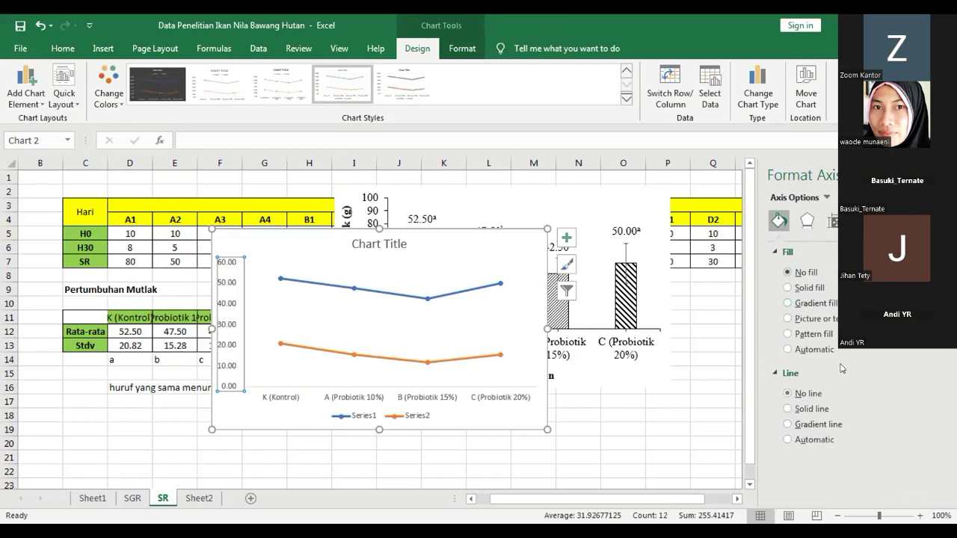
left_click(813, 410)
left_click(913, 469)
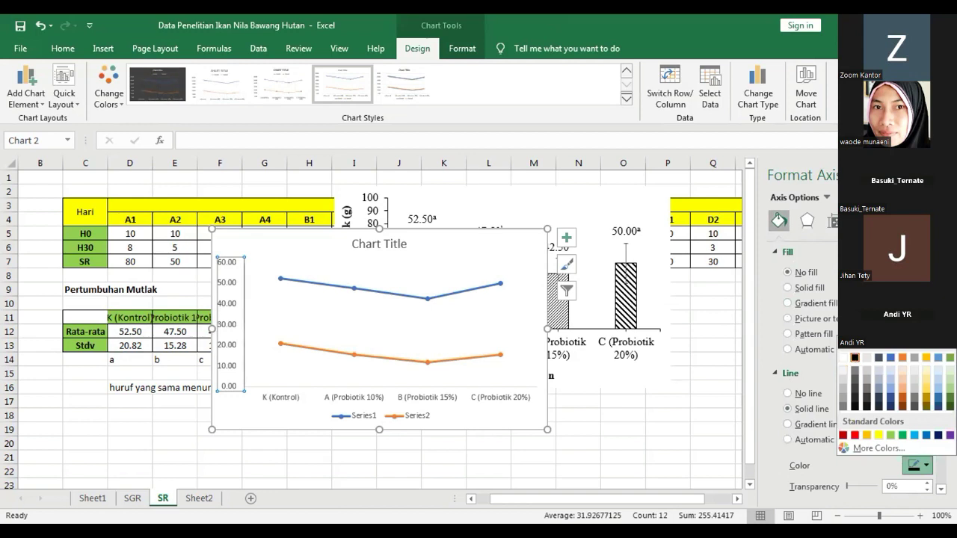
left_click(281, 397)
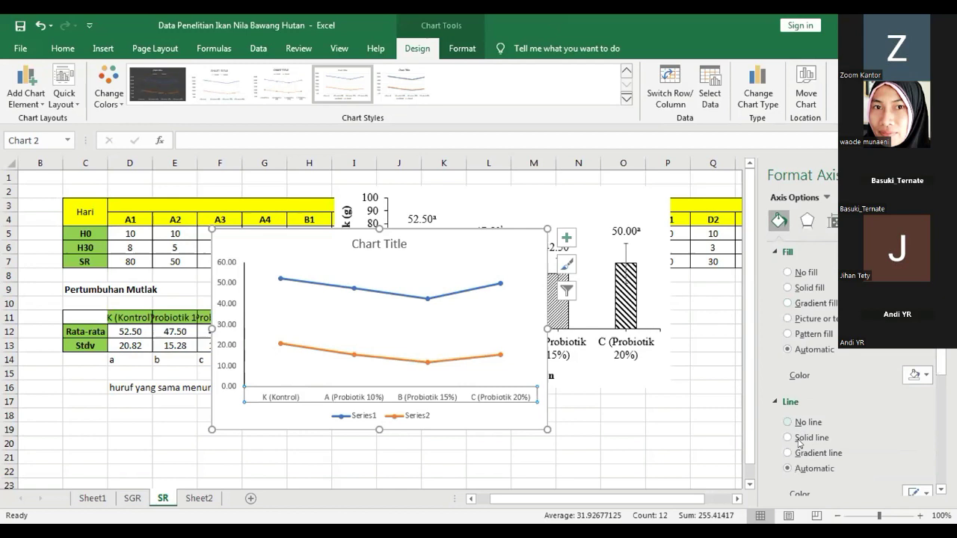
left_click(799, 440)
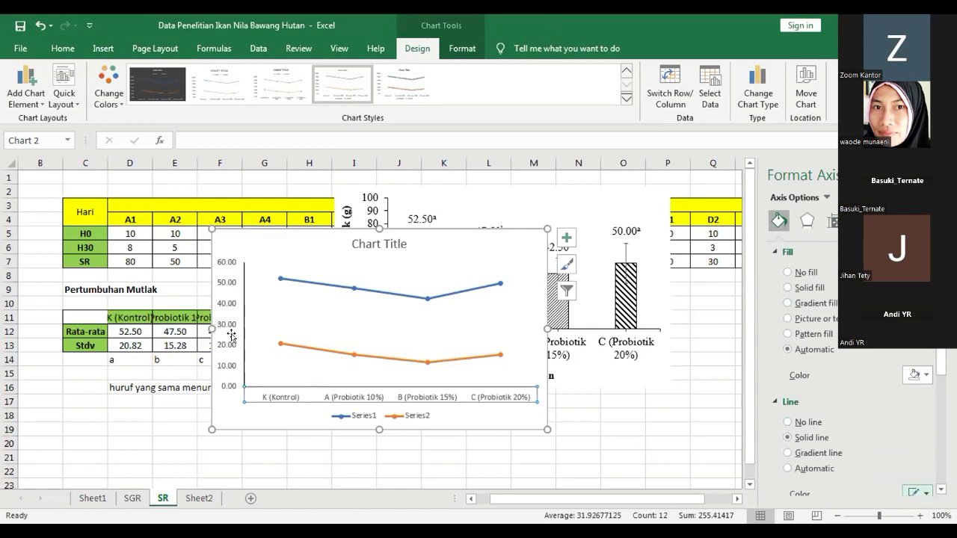
Open the tick mark settings for the line chart's vertical axis and horizontal axis.
left_click(226, 332)
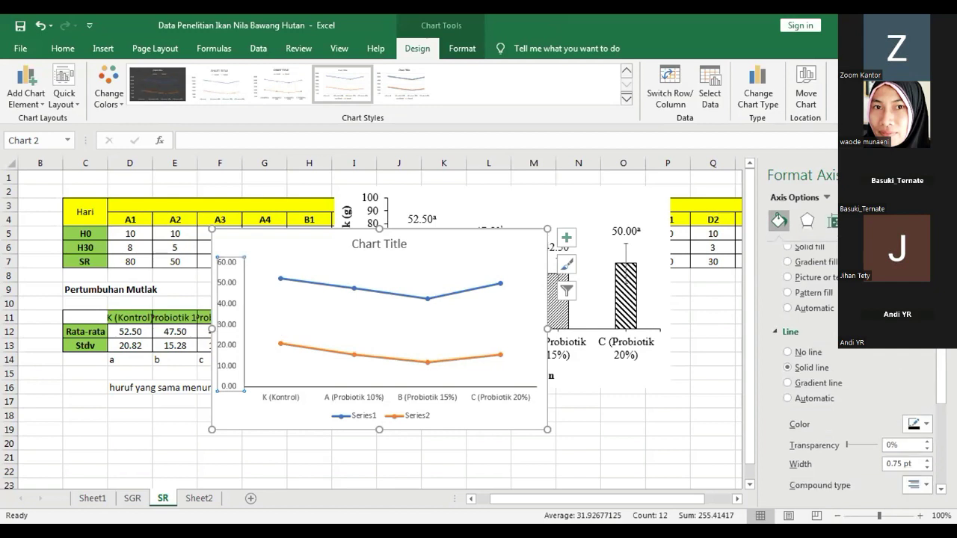
left_click(831, 222)
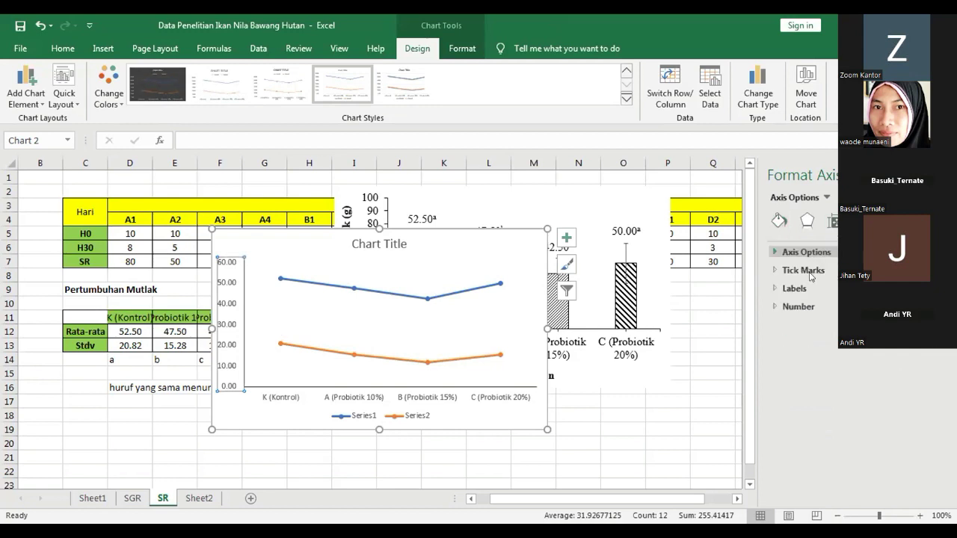
left_click(805, 271)
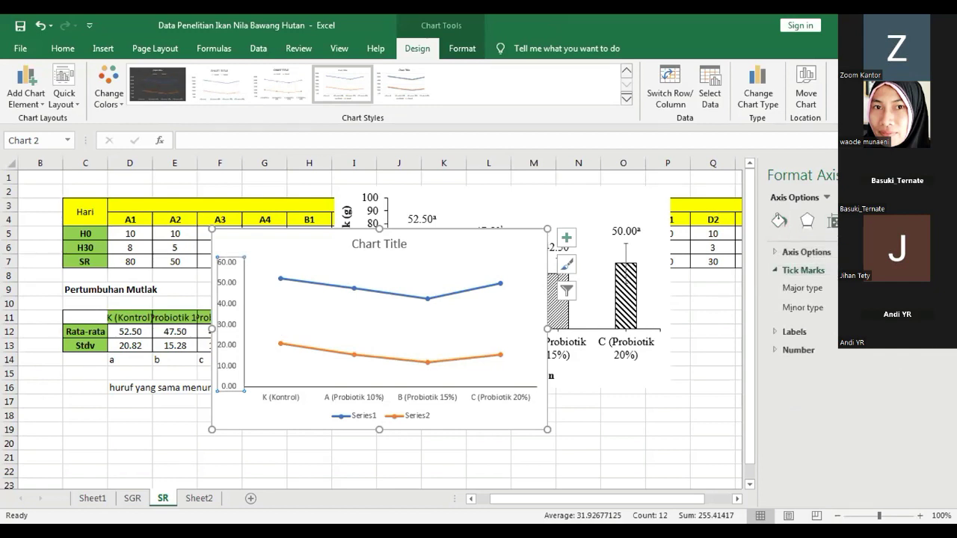
left_click(362, 396)
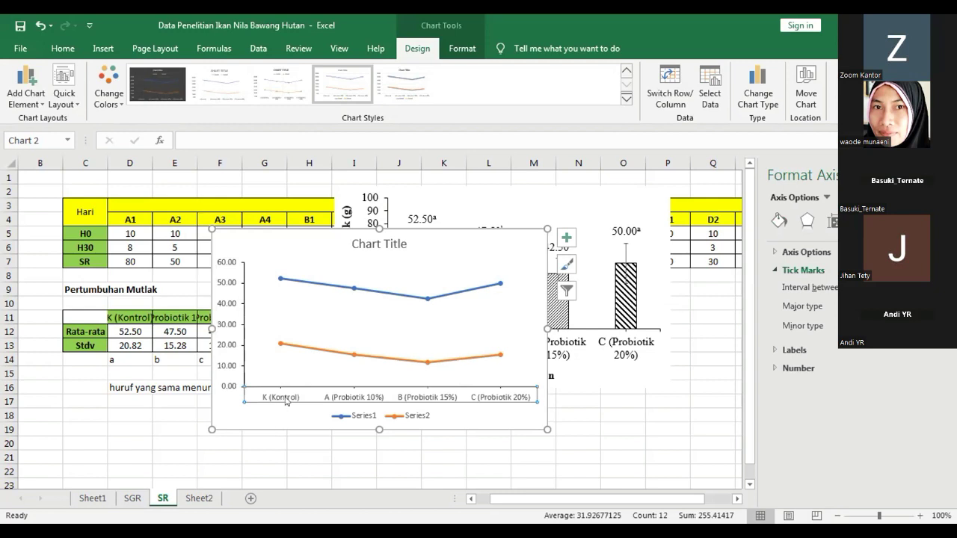
Move the line chart to the right, clear of the treatment averages and standard deviations in D11:G13.
left_click(389, 438)
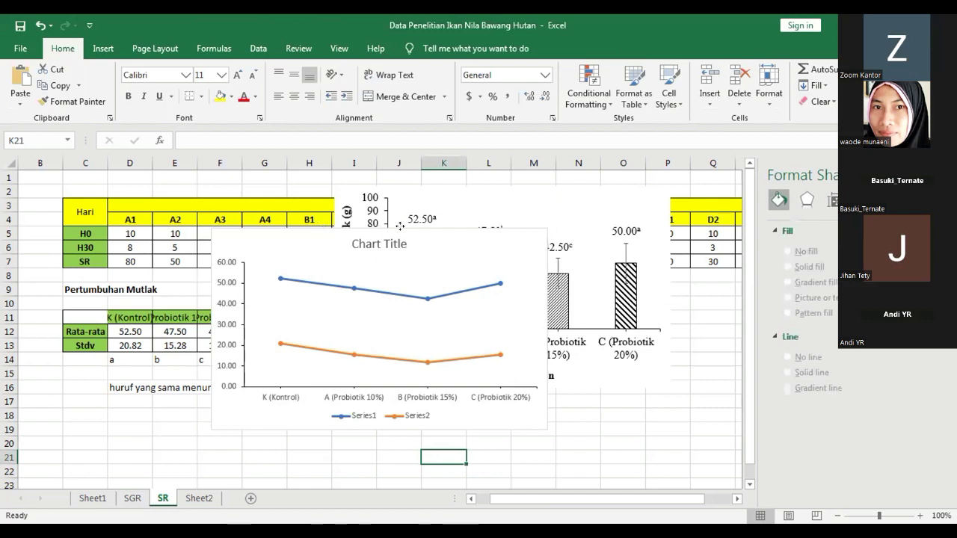
key("ctrl+z")
key("ctrl+y")
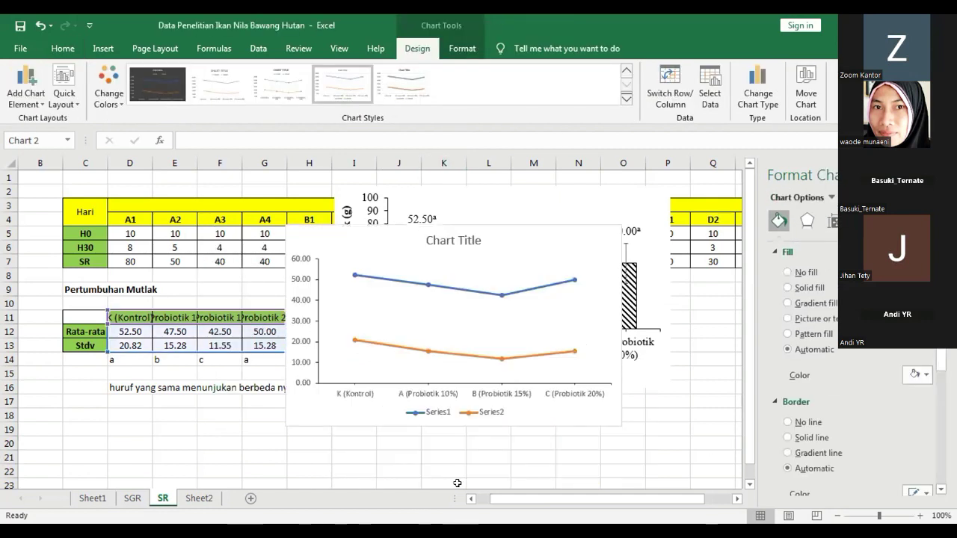
left_click(457, 484)
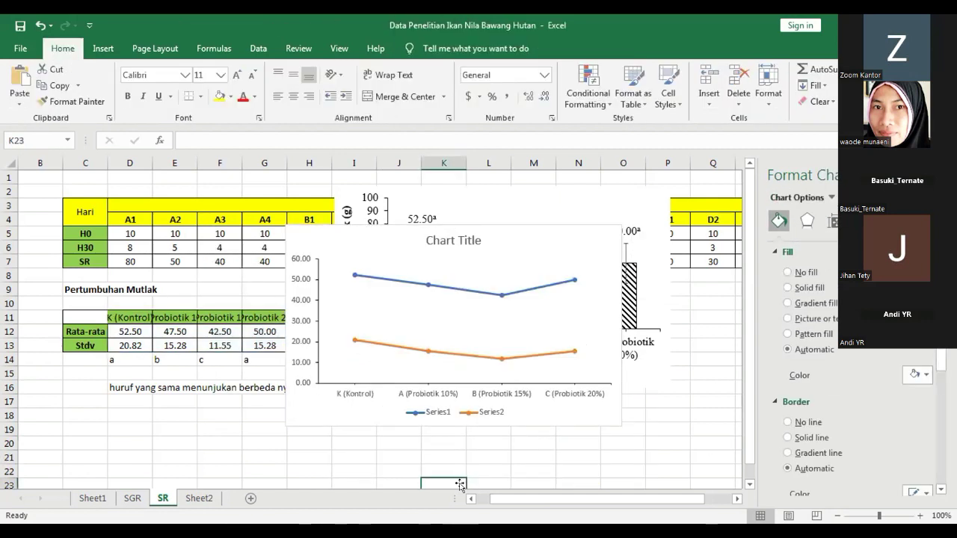
key("Up")
key("Right")
key("Right")
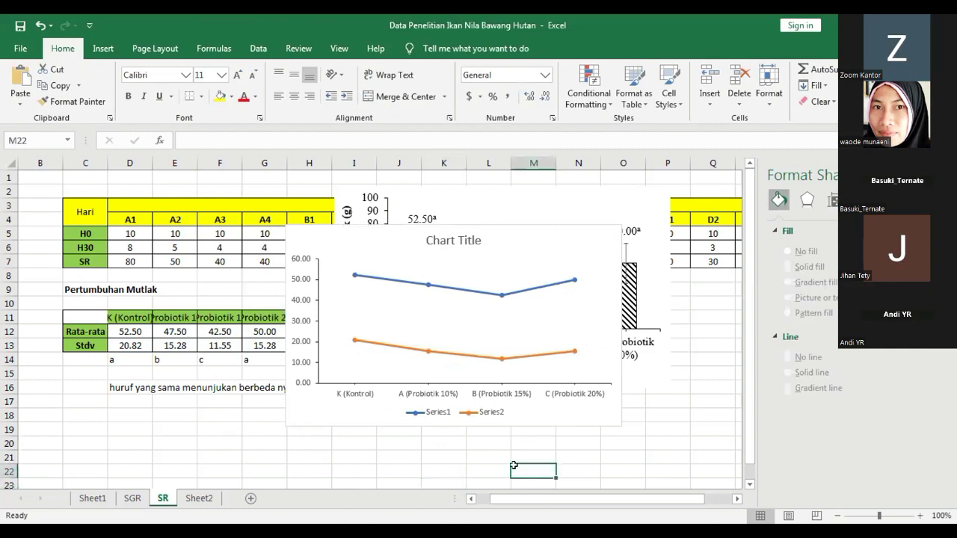
Delete the line chart from the SR sheet, keeping the treatment bar chart.
left_click(522, 416)
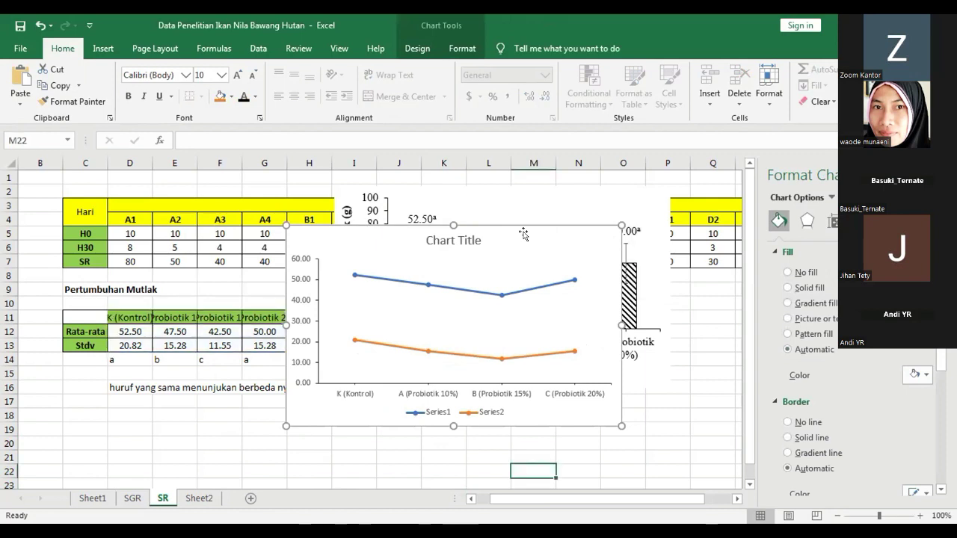
key("Delete")
left_click(399, 417)
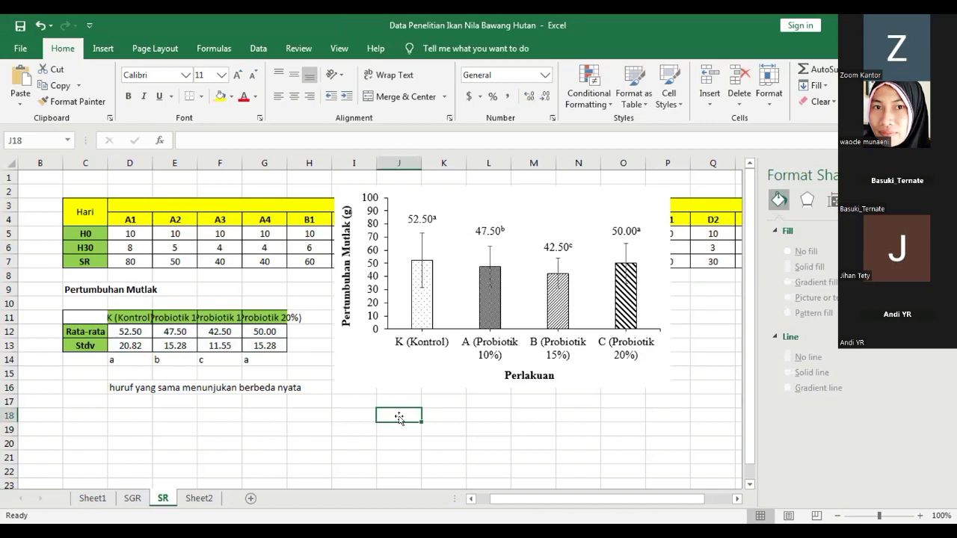
left_click(473, 414)
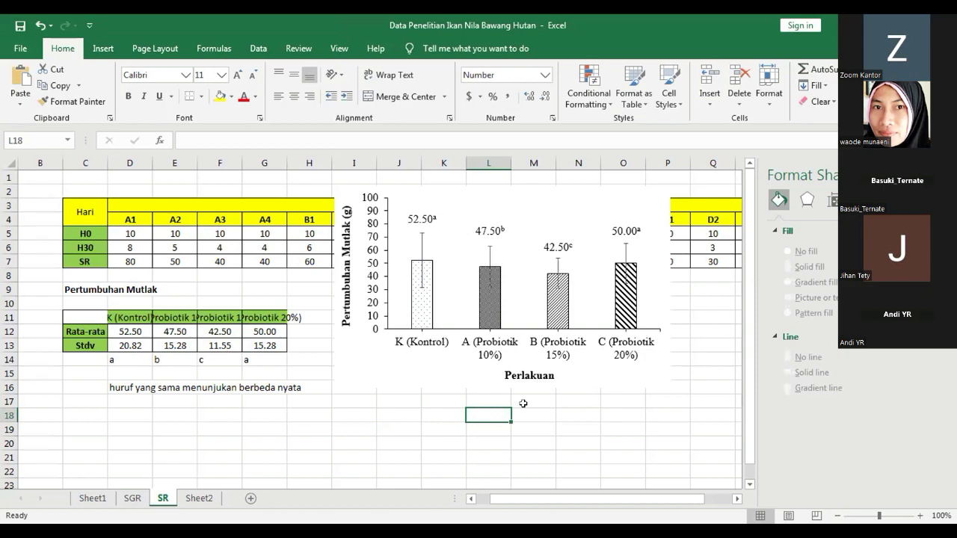
left_click(580, 423)
left_click(691, 356)
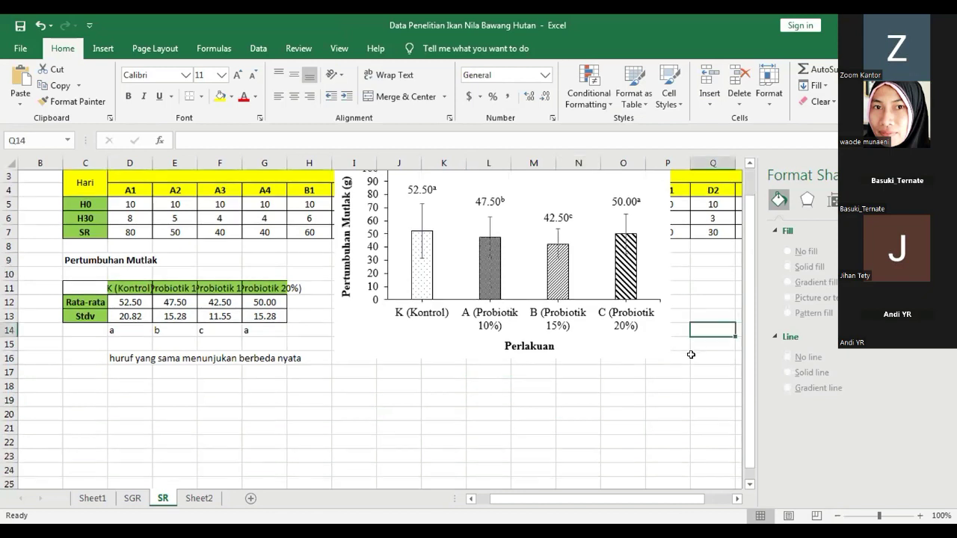
left_click(554, 414)
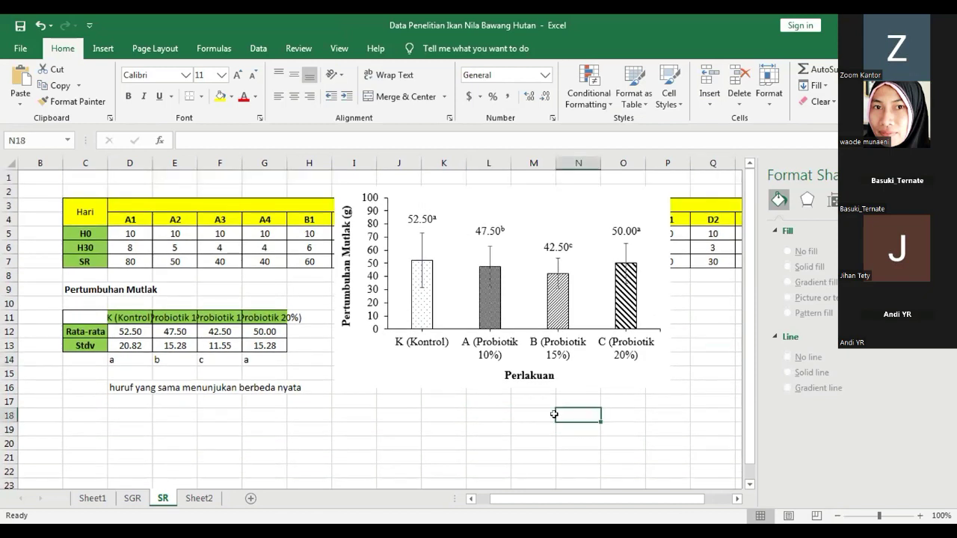
left_click(421, 403)
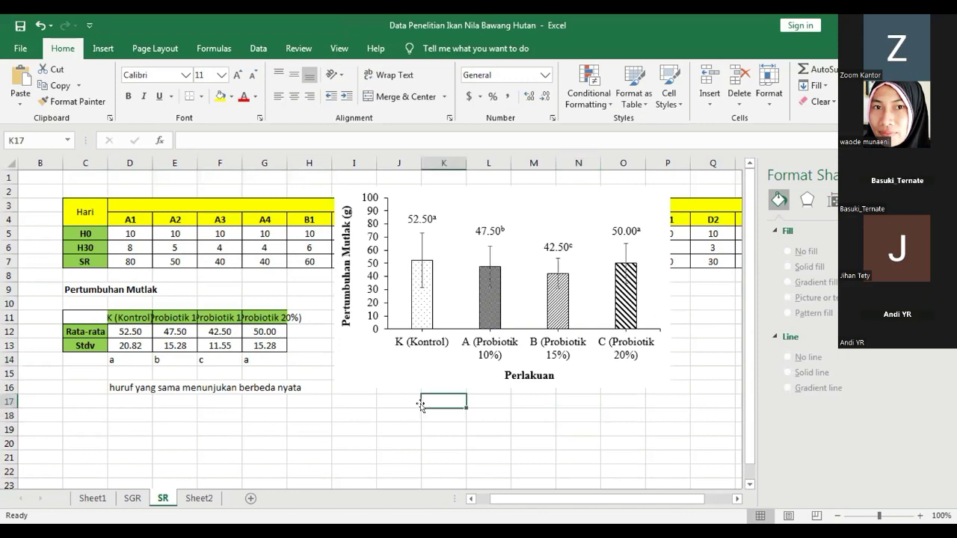
left_click(514, 423)
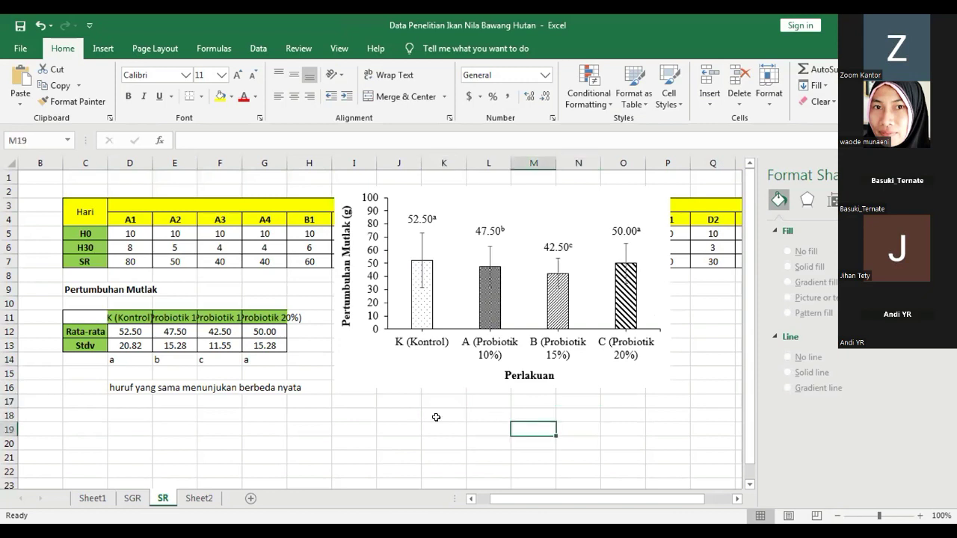
left_click(436, 402)
left_click(342, 402)
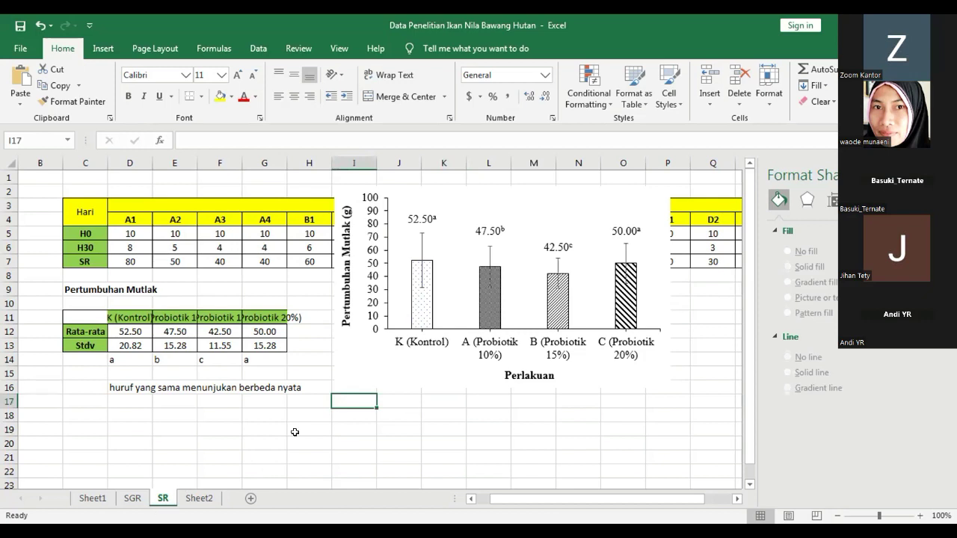
left_click(356, 427)
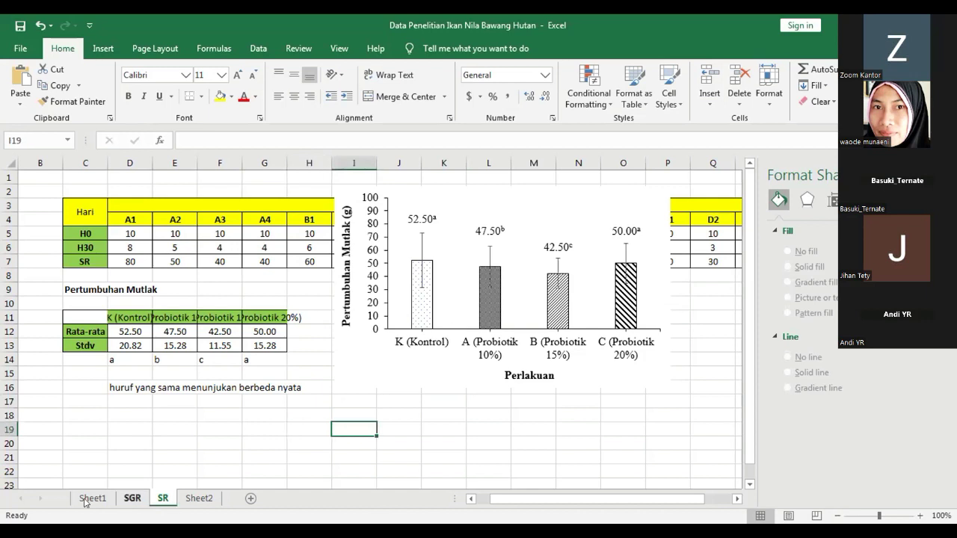
left_click(128, 498)
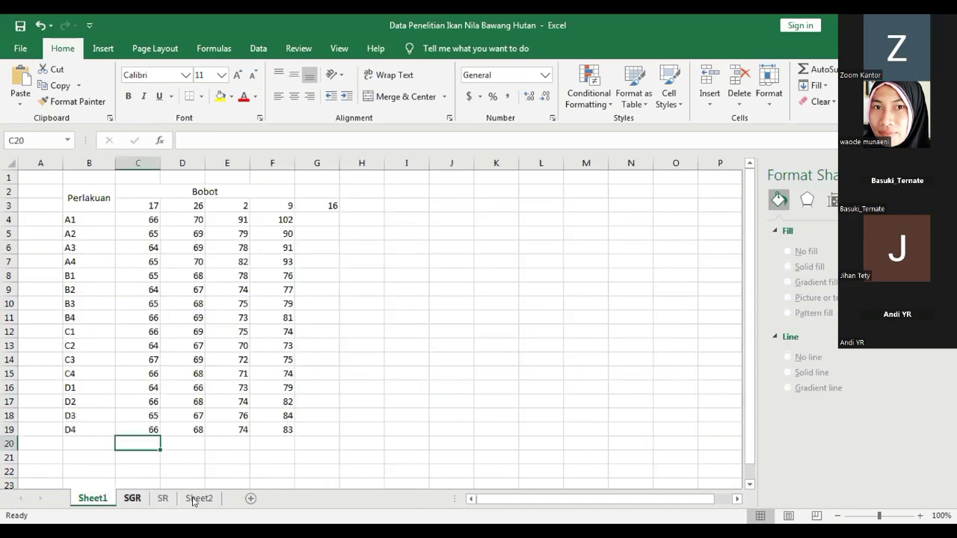
left_click(161, 498)
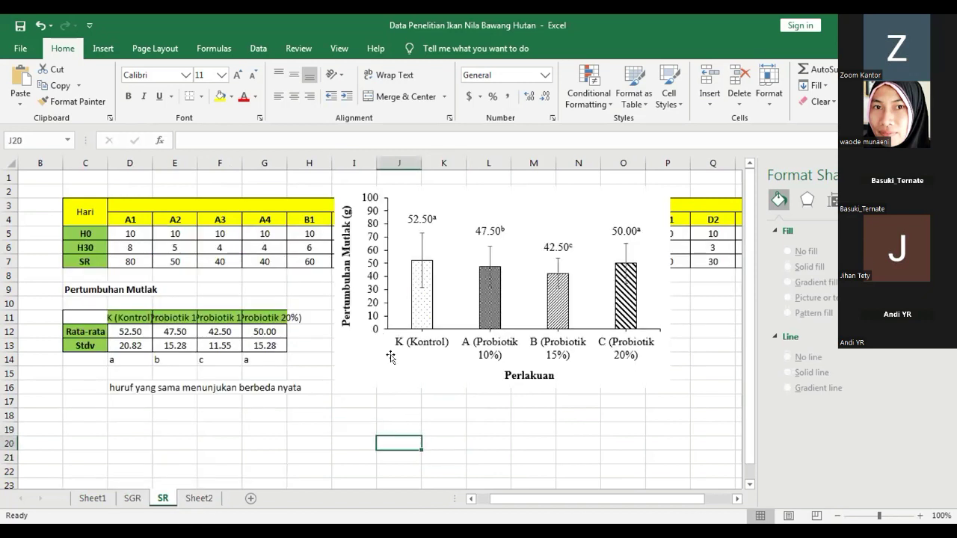
left_click(363, 443)
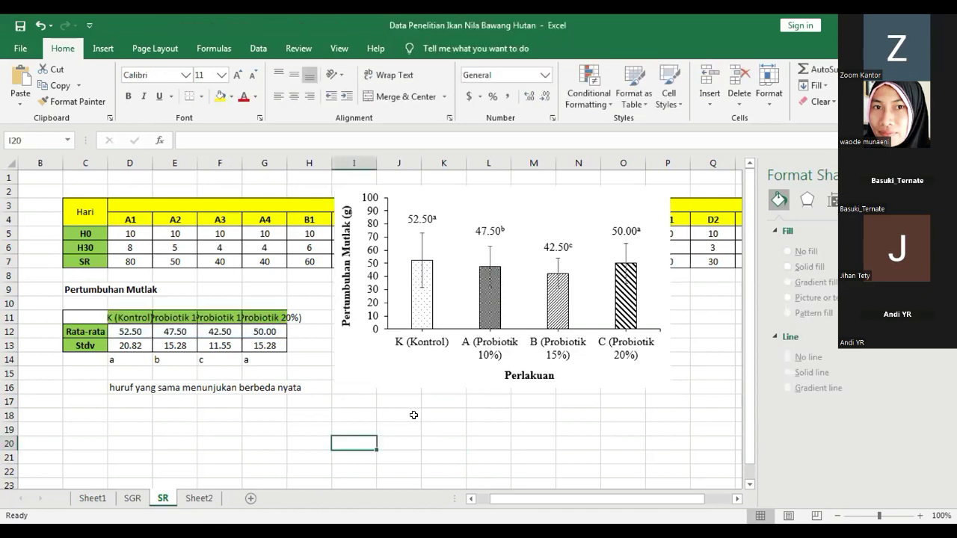
key("Right")
key("Up")
key("Up")
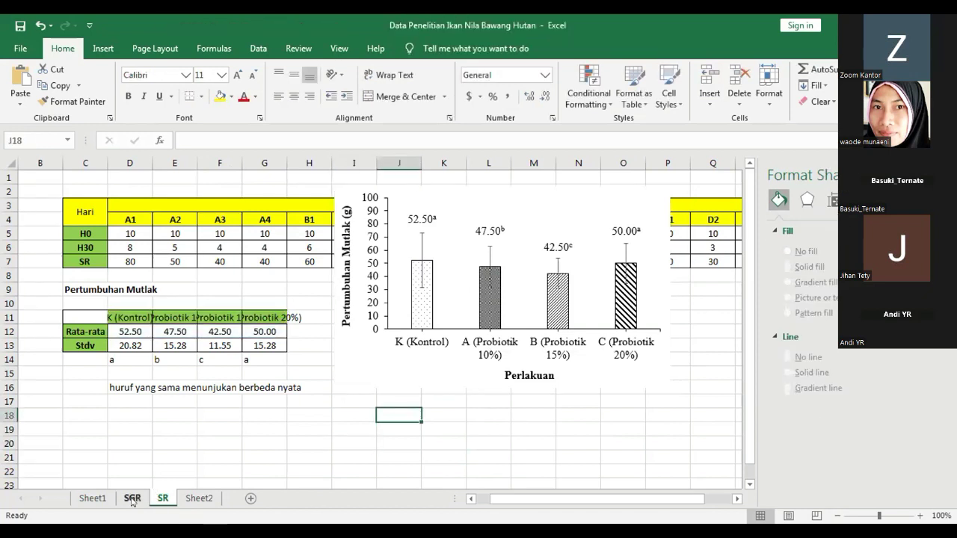
key("Left")
key("Left")
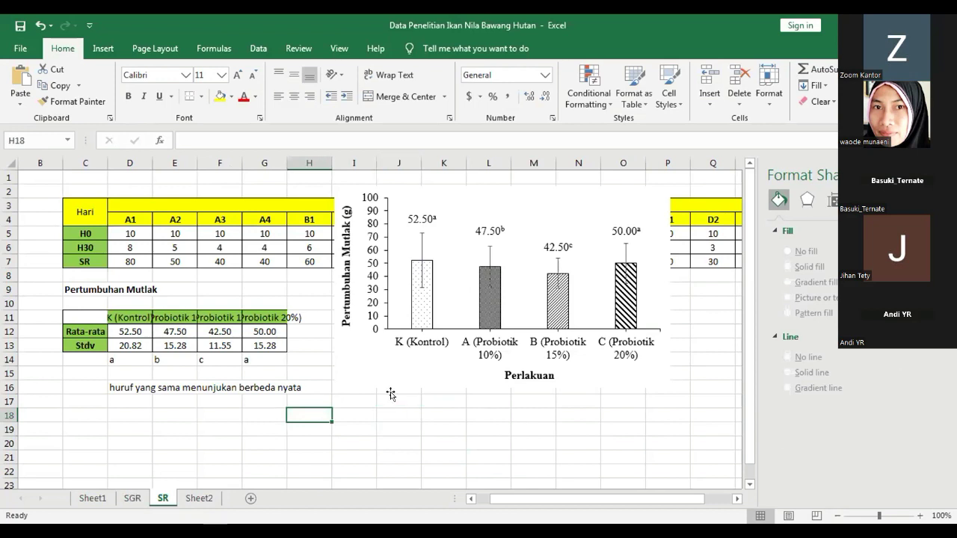
key("Right")
key("Right")
key("Up")
Copy "(Kontrol)" from the treatment heading in D11 and remove it there, leaving only K.
left_click(131, 315)
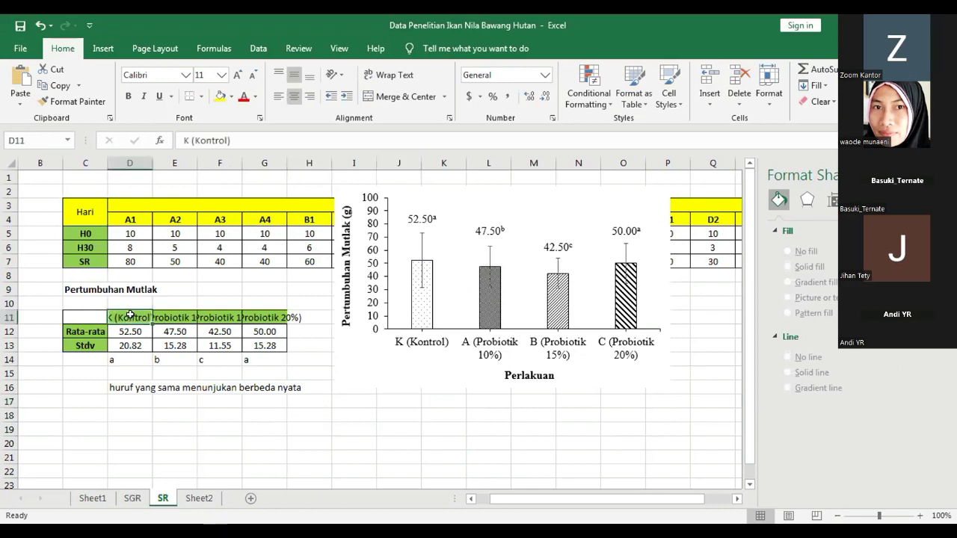
left_click(234, 140)
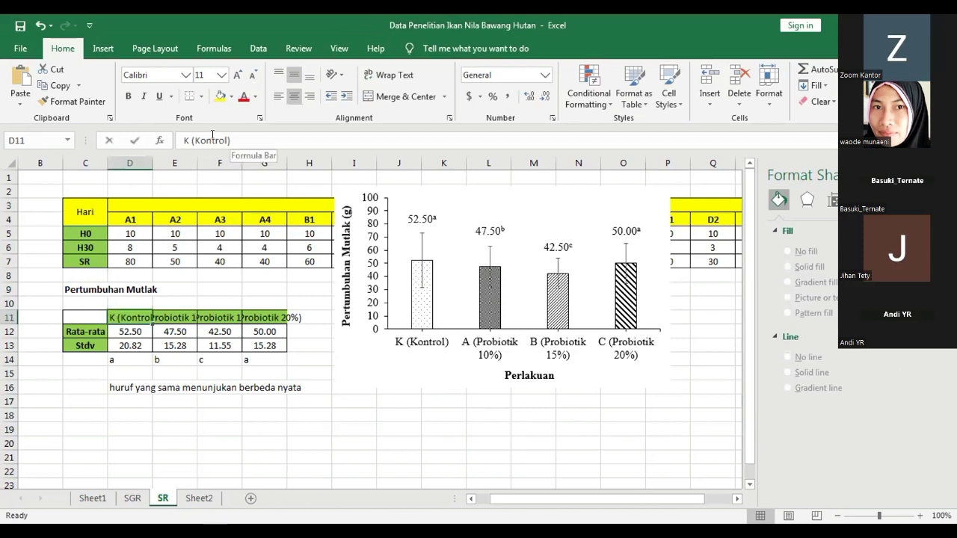
left_click_drag(234, 139, 188, 135)
key("ctrl+c")
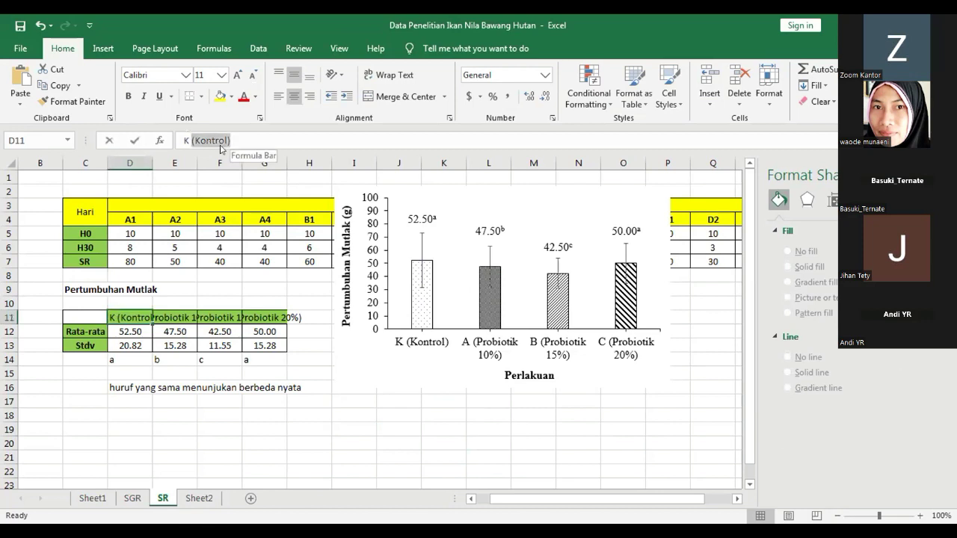
key("Delete")
left_click(132, 300)
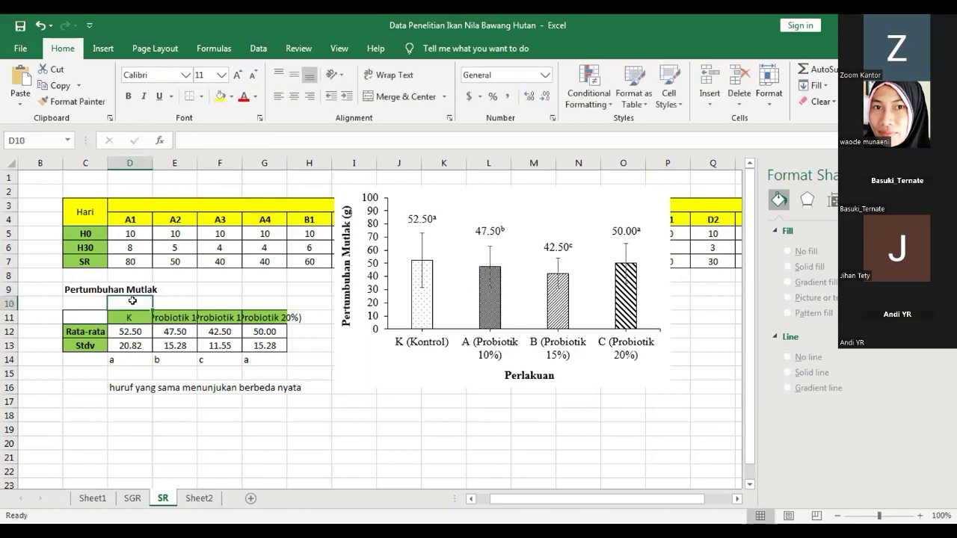
Paste "(Kontrol)" into D10, directly above the treatment heading K.
right_click(135, 301)
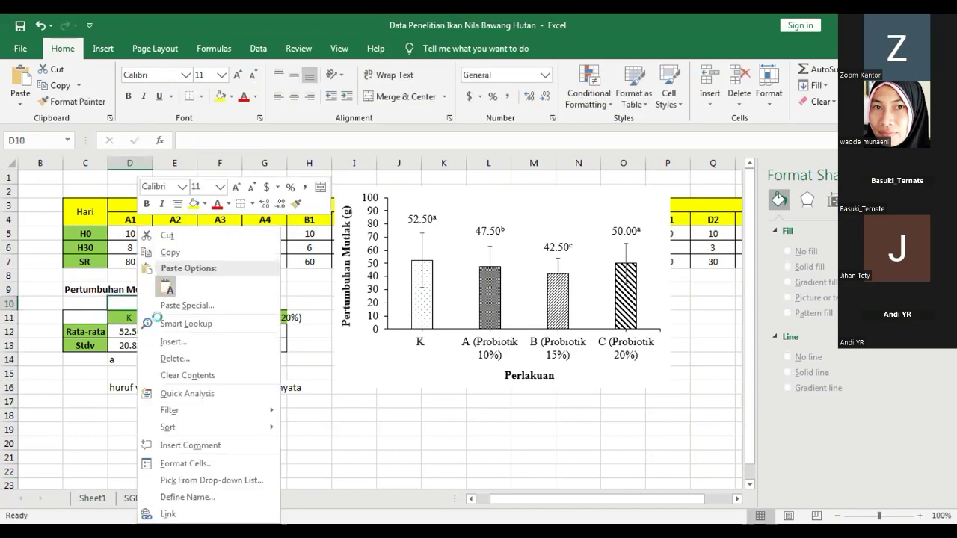
key("Escape")
key("ctrl+v")
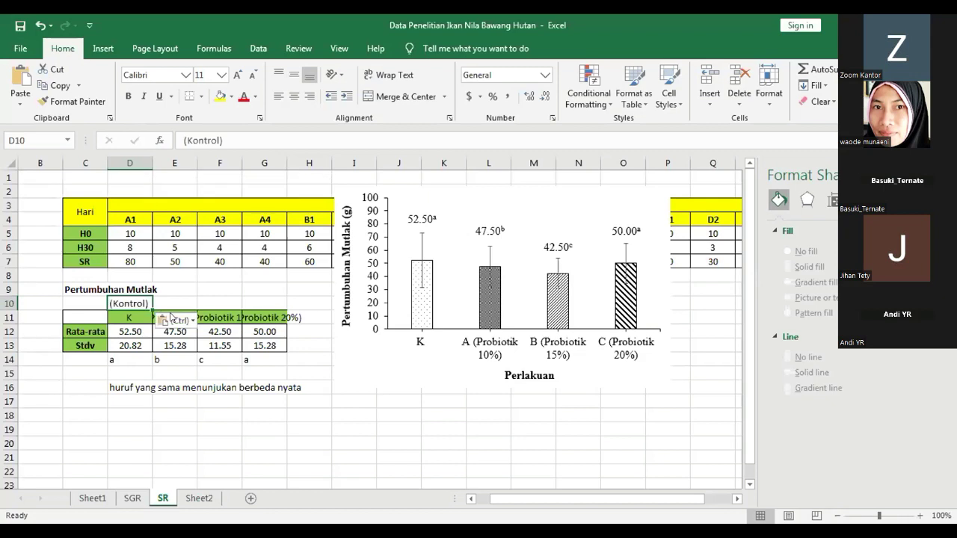
key("ctrl")
left_click(353, 450)
Move "(Probiotik 15%)" from the treatment heading in F11 to F10, leaving only B in the heading.
left_click(212, 315)
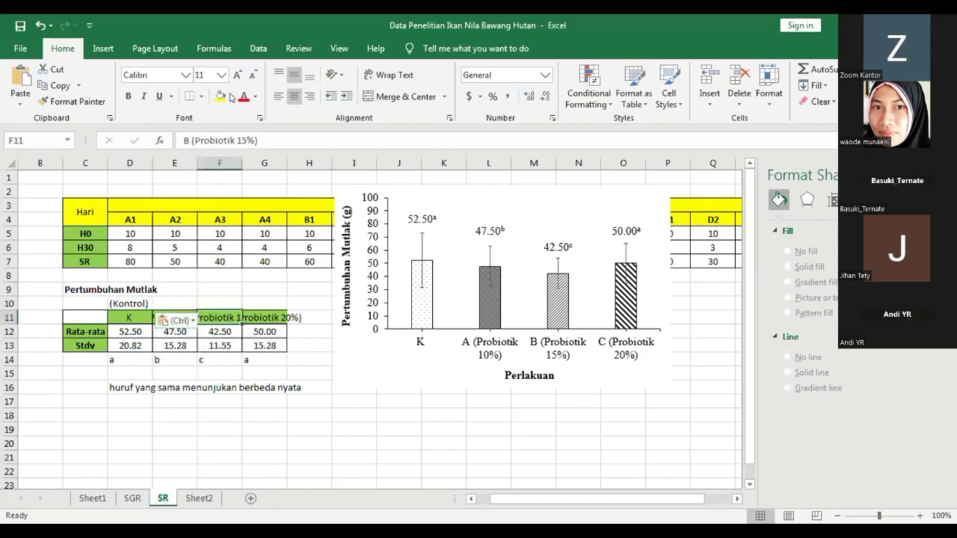
left_click(197, 139)
left_click(193, 140, "shift")
key("ctrl+c")
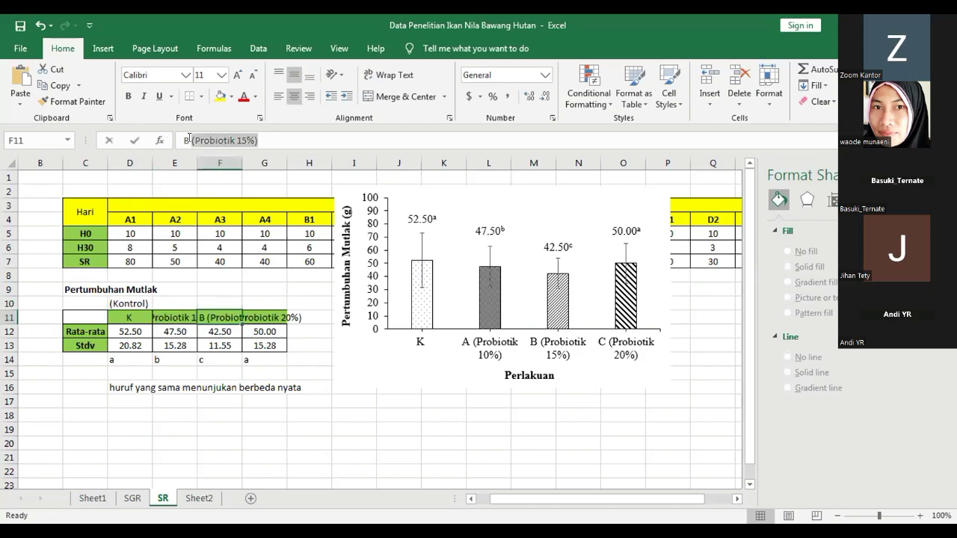
key("BackSpace")
left_click(215, 299)
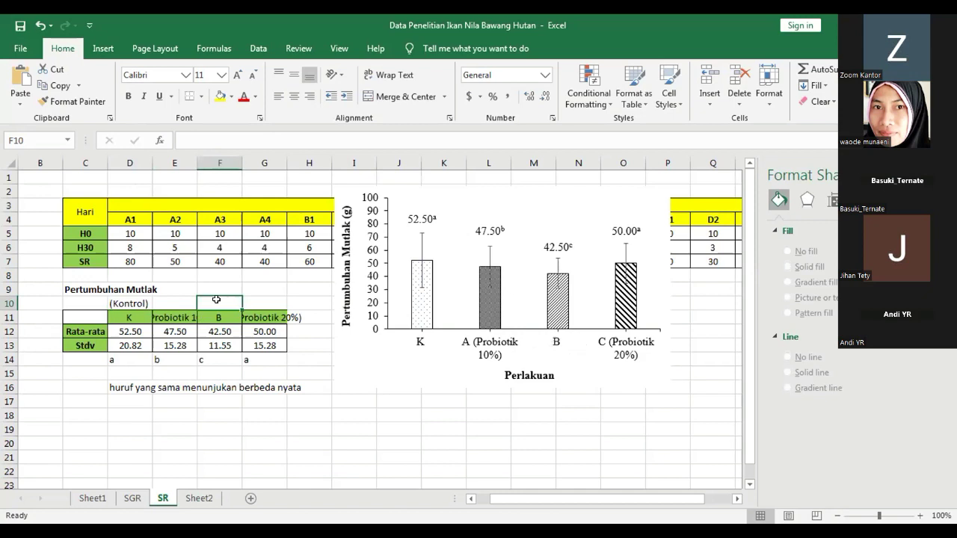
key("ctrl+v")
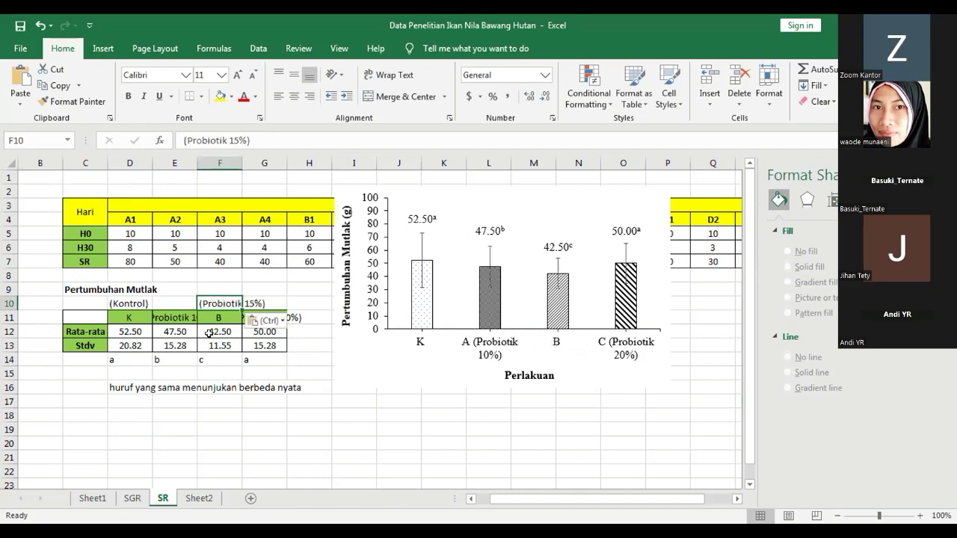
left_click(186, 371)
Move "(Probiotik 10%)" from the treatment heading in E11 to E10, leaving only A in the heading.
left_click(173, 312)
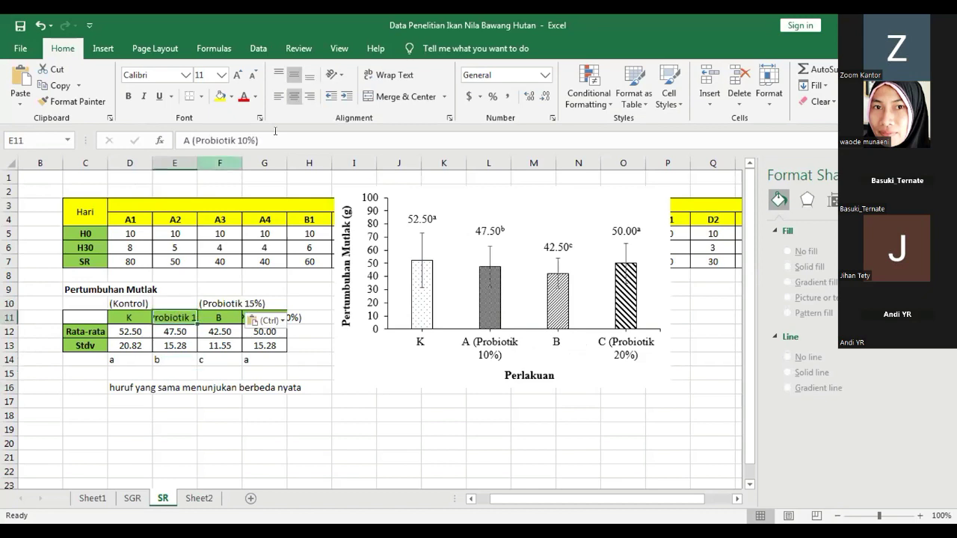
left_click_drag(259, 140, 191, 140)
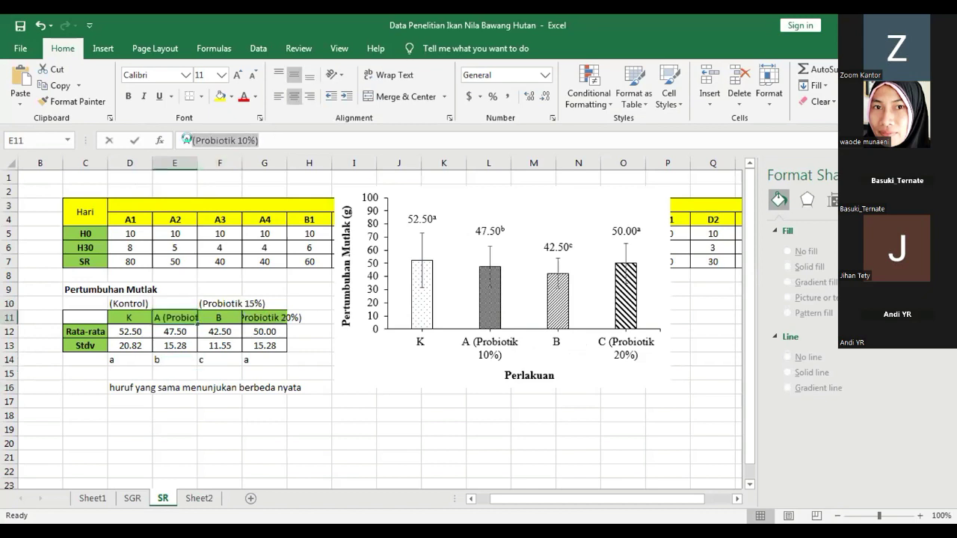
key("ctrl+x")
left_click(167, 299)
key("ctrl+v")
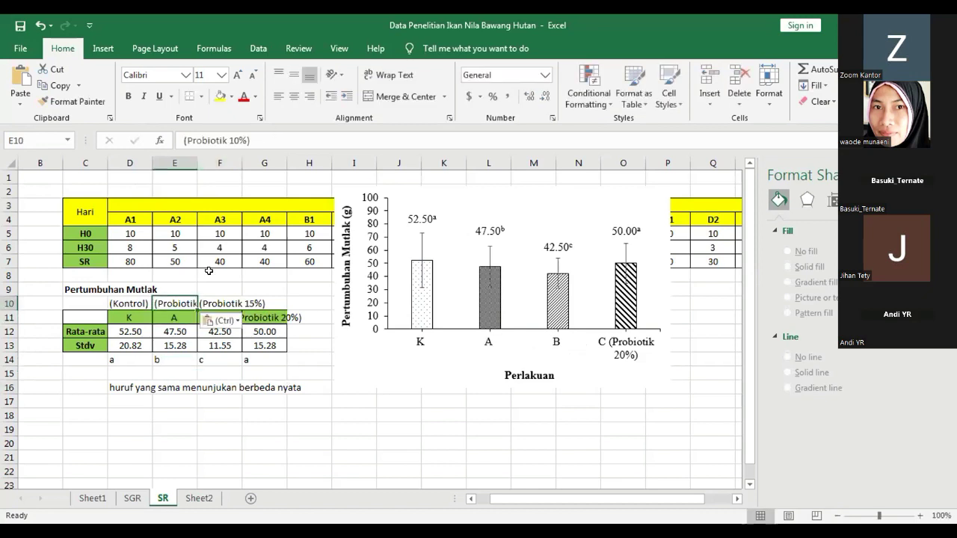
left_click(295, 386)
Move "(Probiotik 20%)" from the treatment heading in G11 to G10, leaving only C in the heading.
left_click(264, 317)
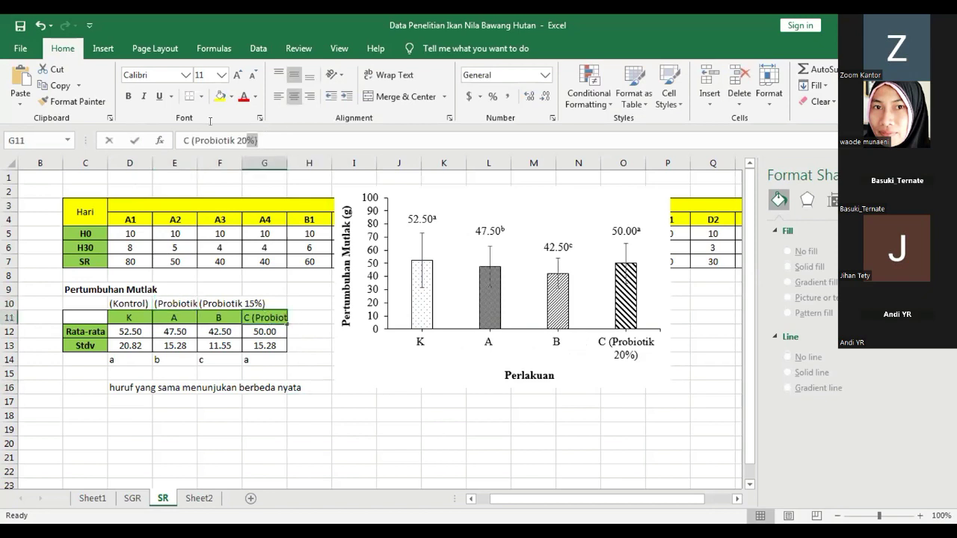
left_click_drag(258, 140, 188, 140)
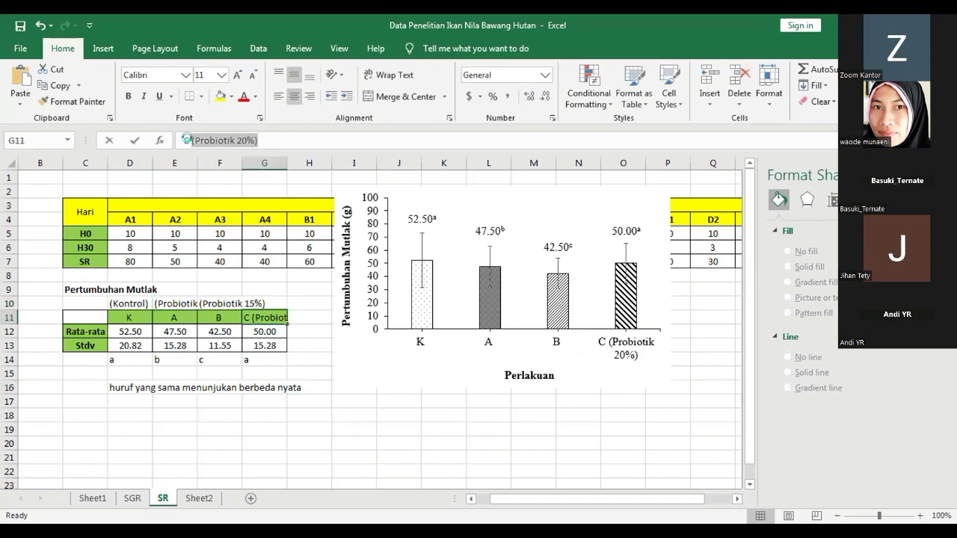
key("ctrl+x")
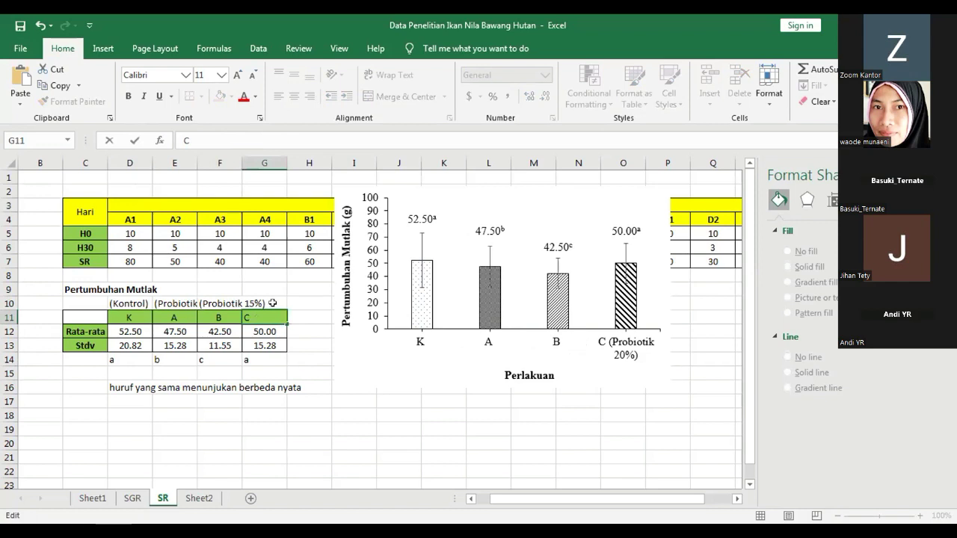
key("shift+Return")
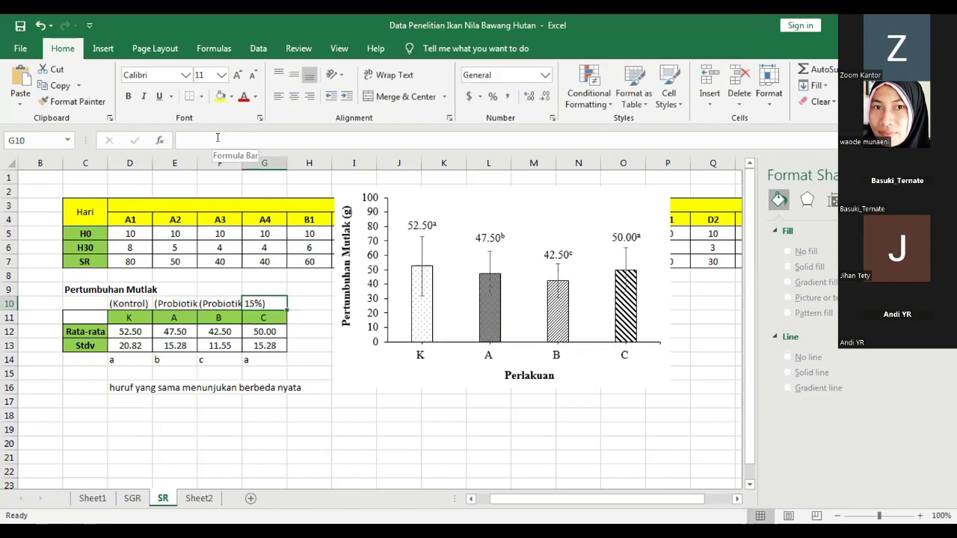
key("ctrl+v")
Remove both parentheses from the label in D10 so it reads Kontrol.
key("Left")
key("Left")
key("Left")
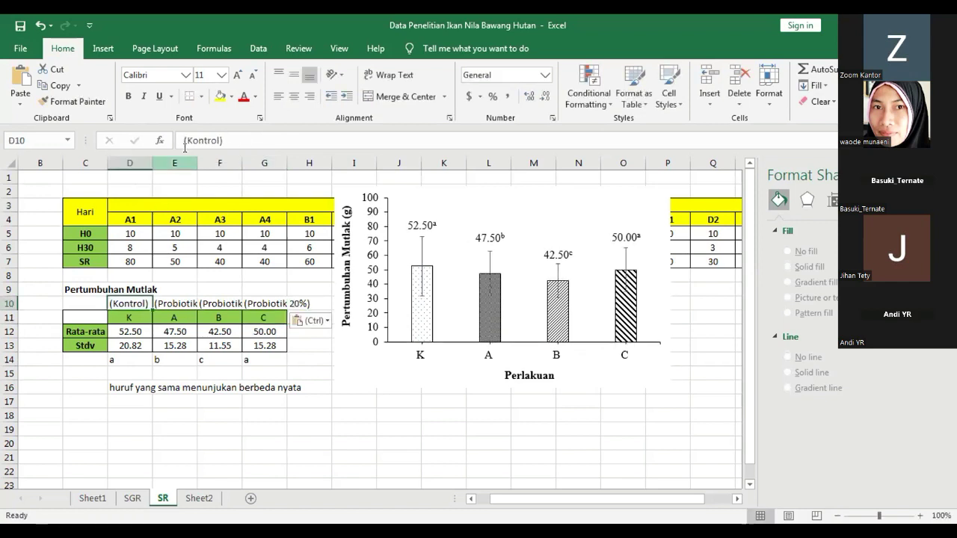
left_click(184, 148)
key("Delete")
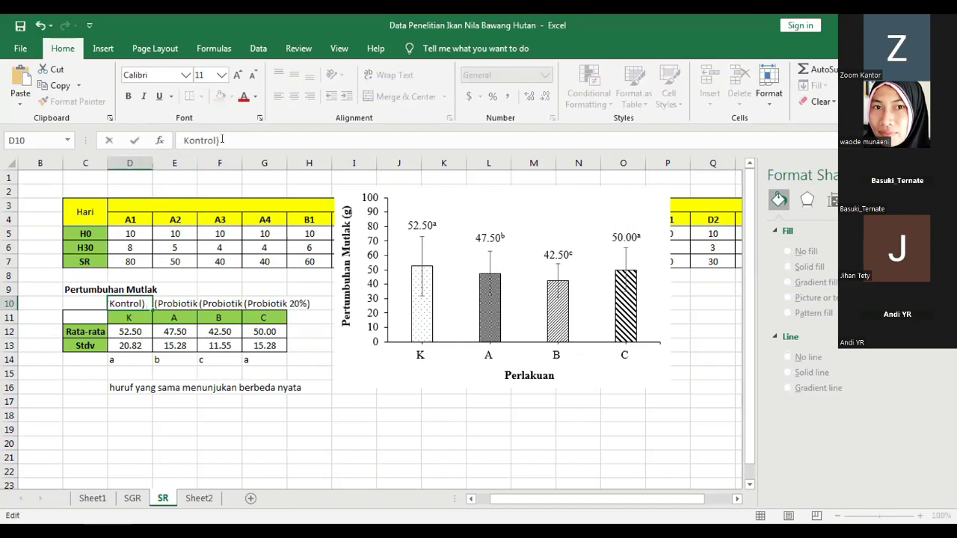
key("End")
key("BackSpace")
key("Tab")
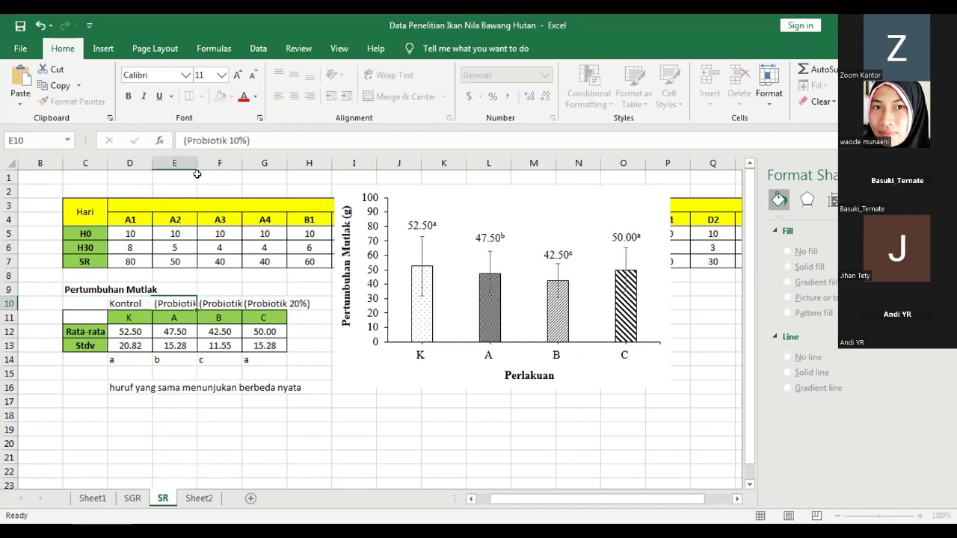
Remove both parentheses from the label in E10 so it reads Probiotik 10%.
left_click(185, 144)
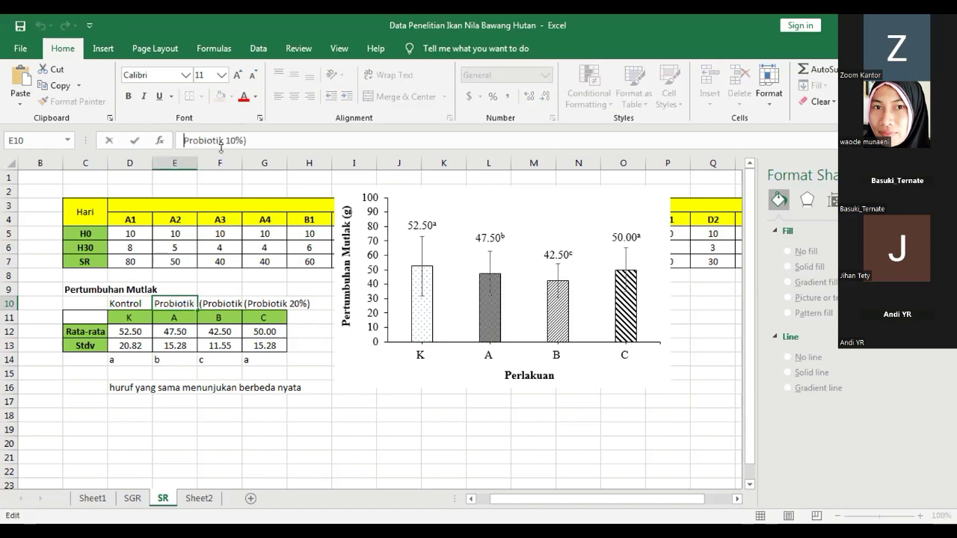
key("Delete")
key("End")
key("BackSpace")
key("Tab")
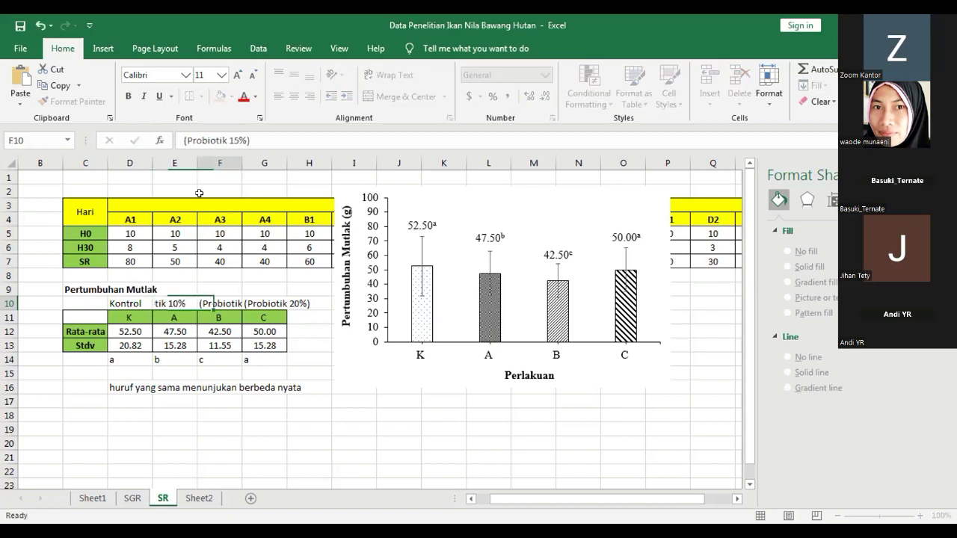
Delete the opening parenthesis from the label in F10, leaving "Probiotik 15%)".
left_click(185, 140)
key("Delete")
left_click(263, 389)
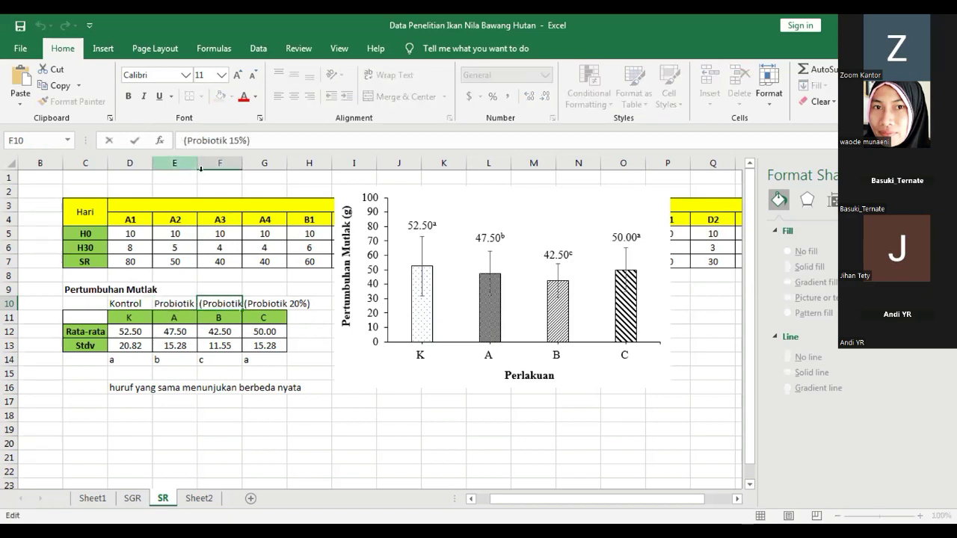
Remove both parentheses from the label in G10 so it reads Probiotik 20%.
left_click(253, 301)
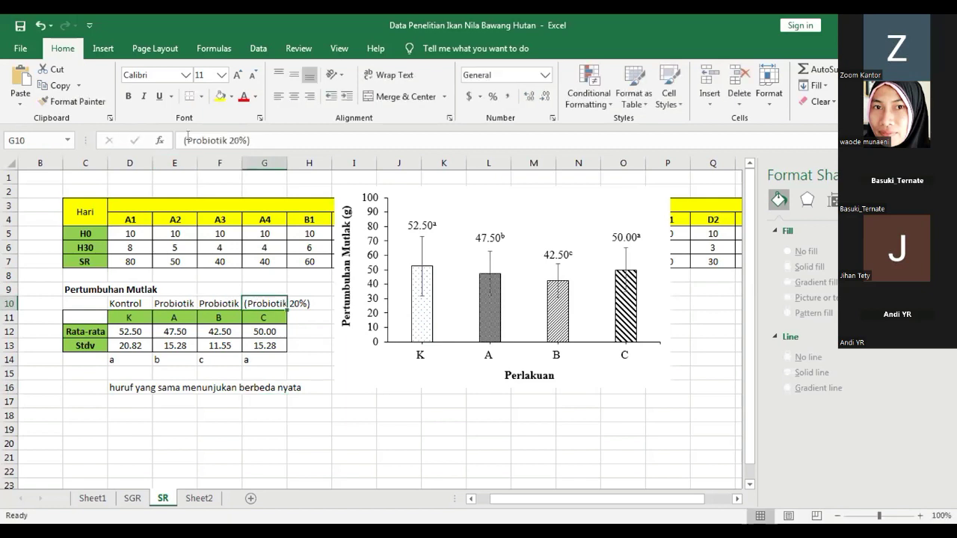
left_click(187, 141)
key("Delete")
left_click(308, 358)
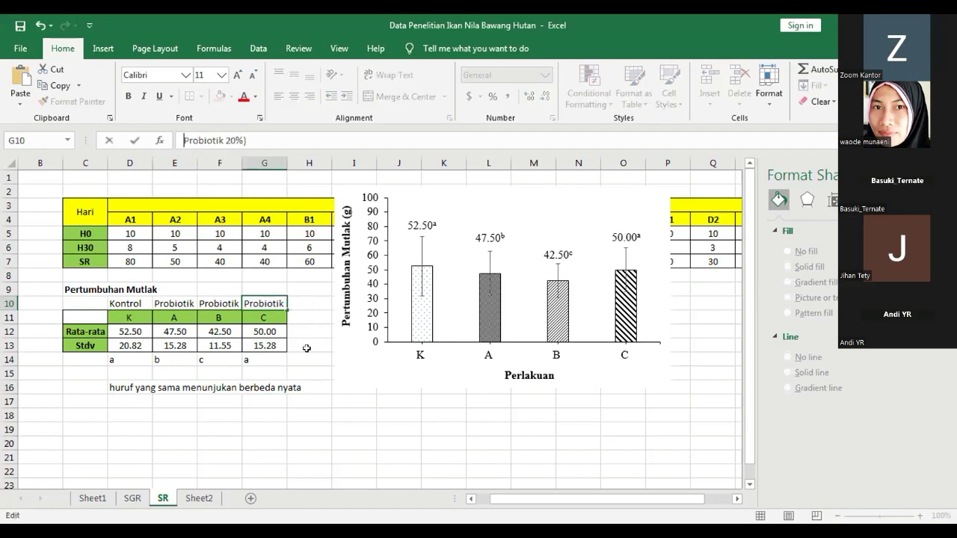
left_click(258, 303)
left_click(247, 140)
key("BackSpace")
left_click(326, 383)
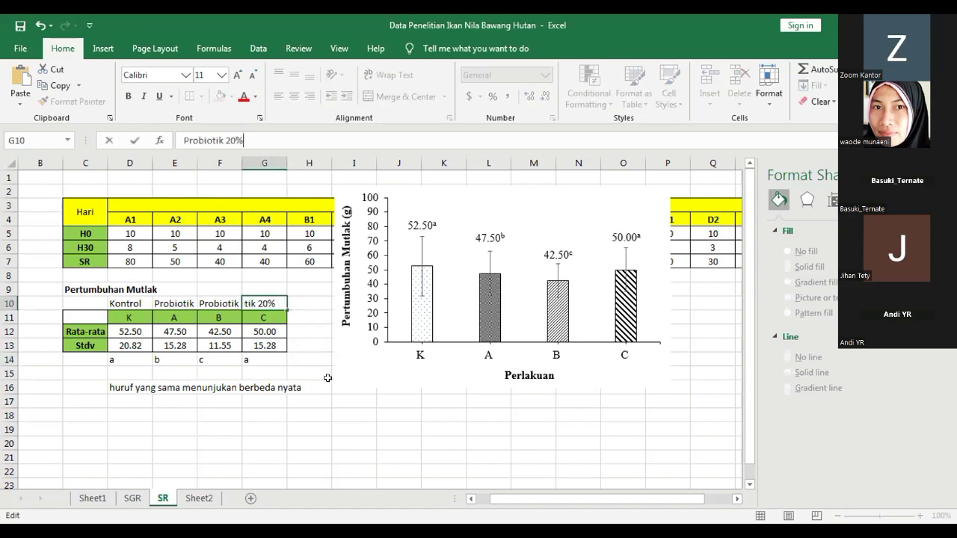
Insert a 2-D clustered column chart from the labels, averages and standard deviations in D10:G13.
left_click(116, 299)
left_click(262, 344, "shift")
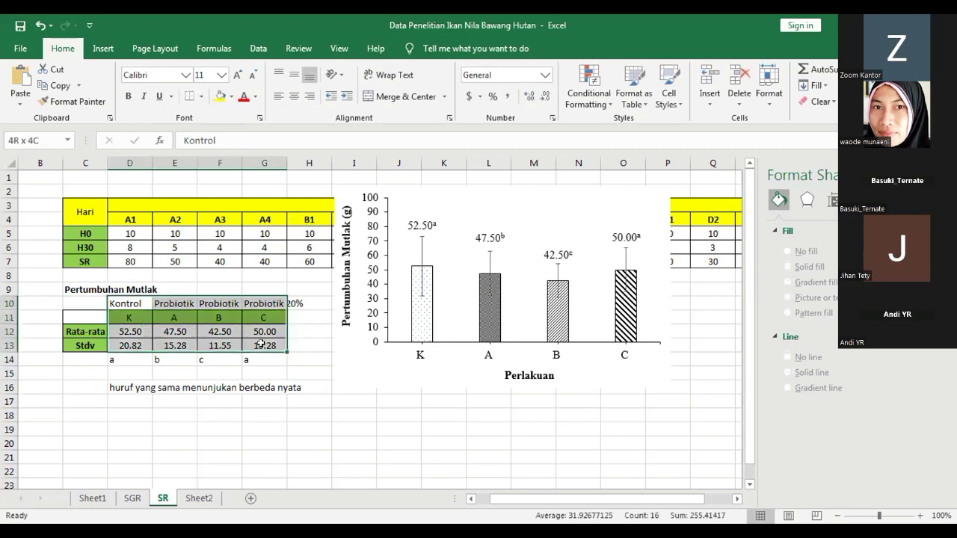
left_click(104, 48)
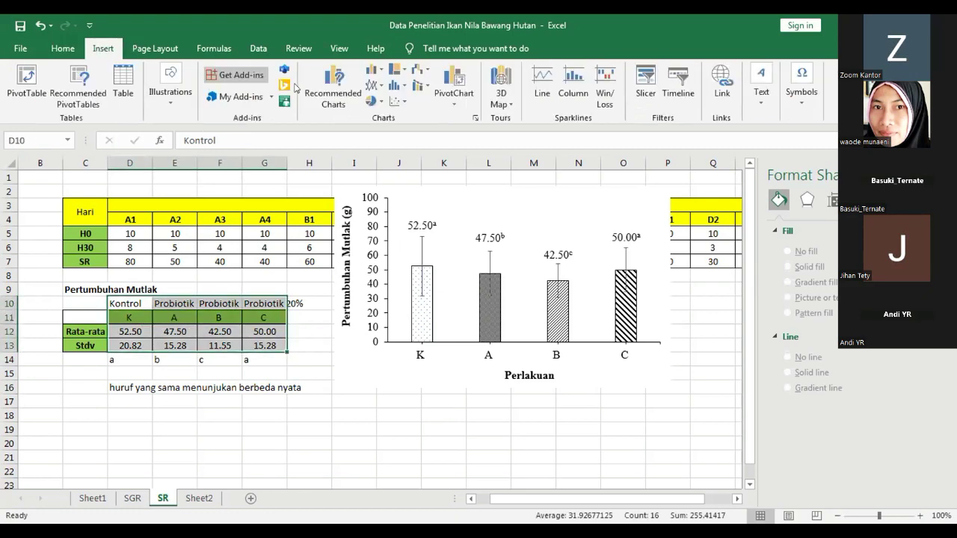
left_click(376, 73)
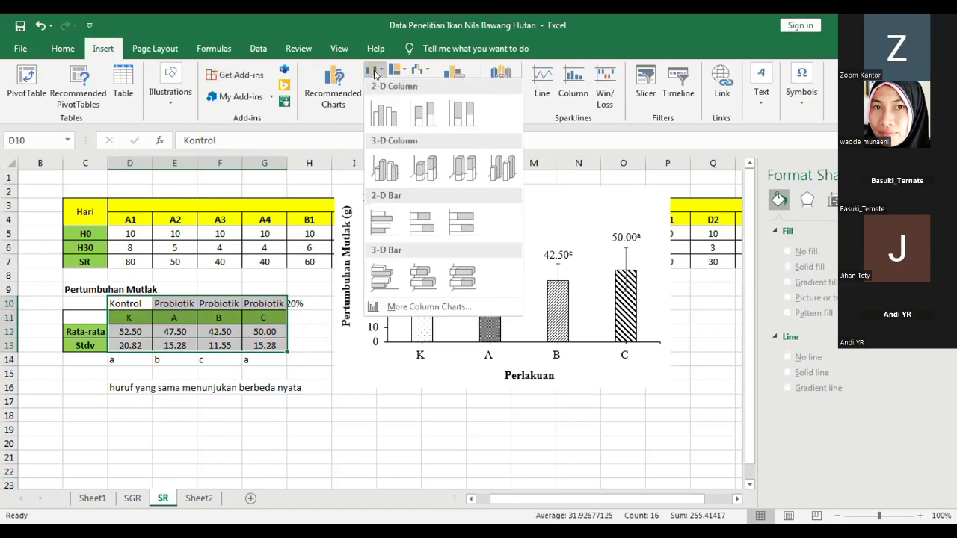
left_click(385, 120)
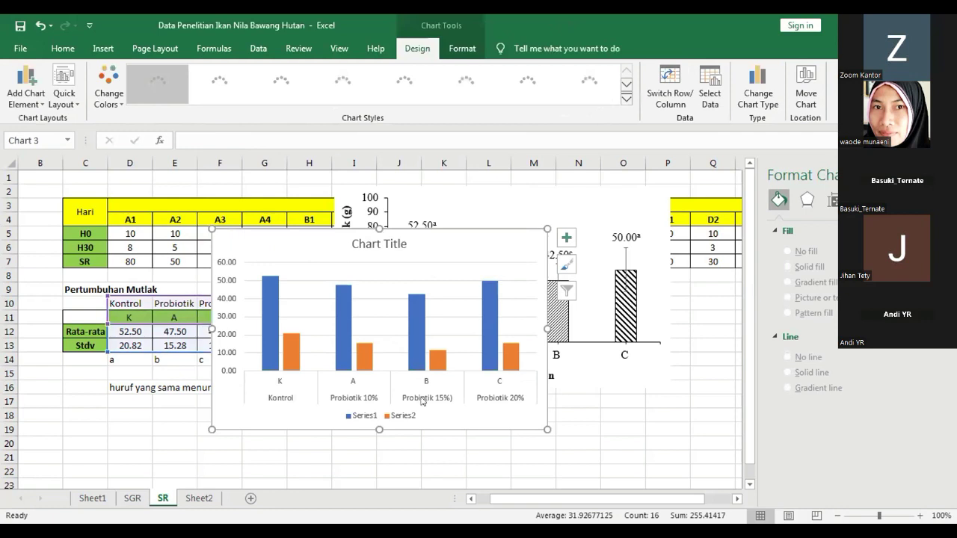
Switch the new column chart's rows and columns so the treatments become series, and check its data source.
left_click(663, 77)
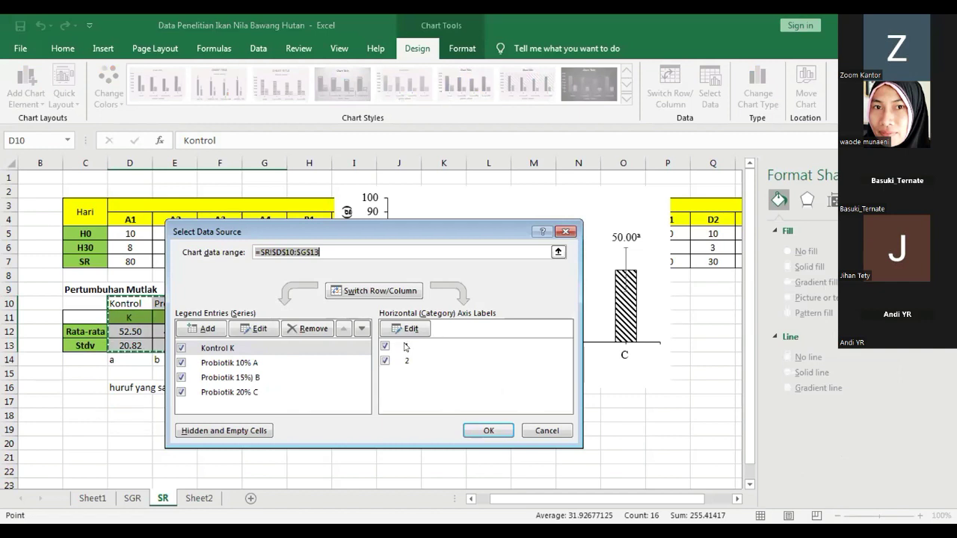
left_click(404, 346)
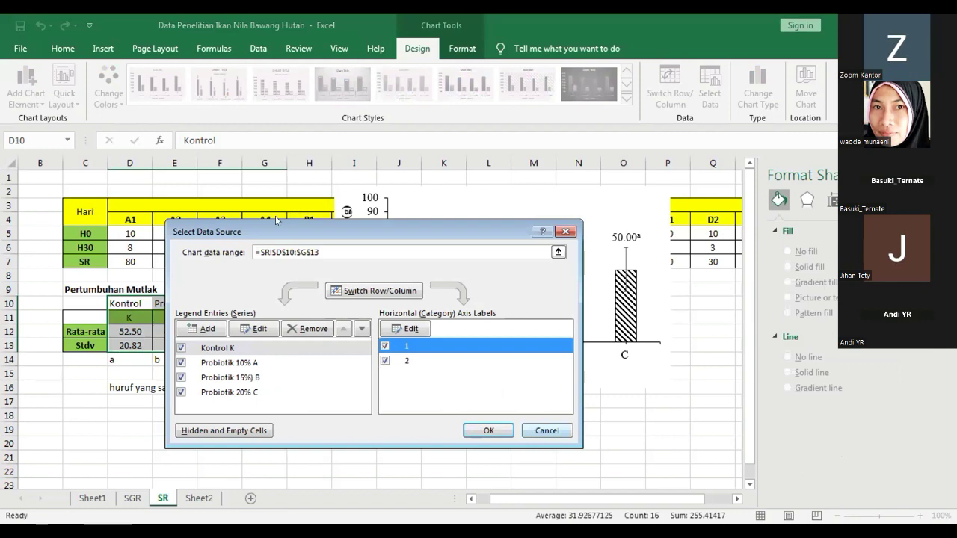
left_click(651, 357)
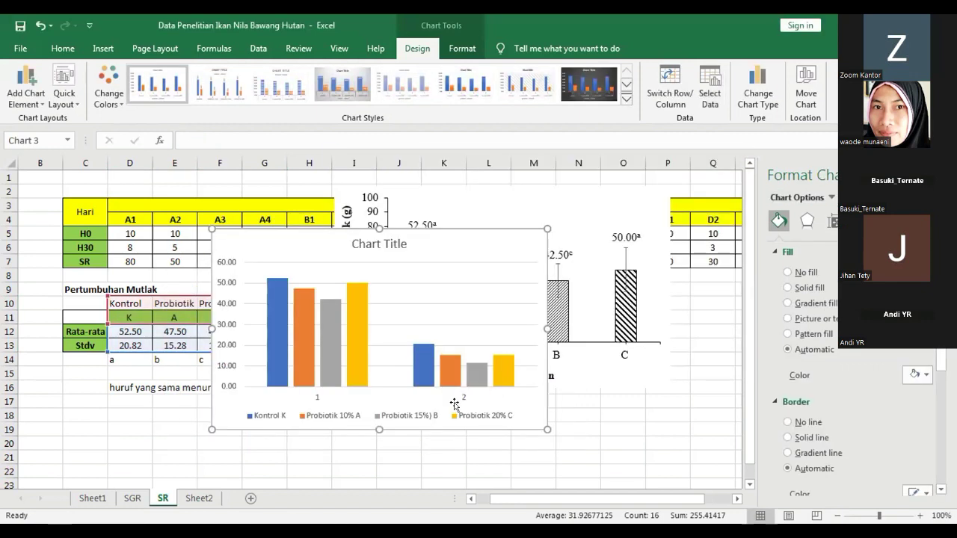
Delete the title of the new column chart.
left_click(430, 368)
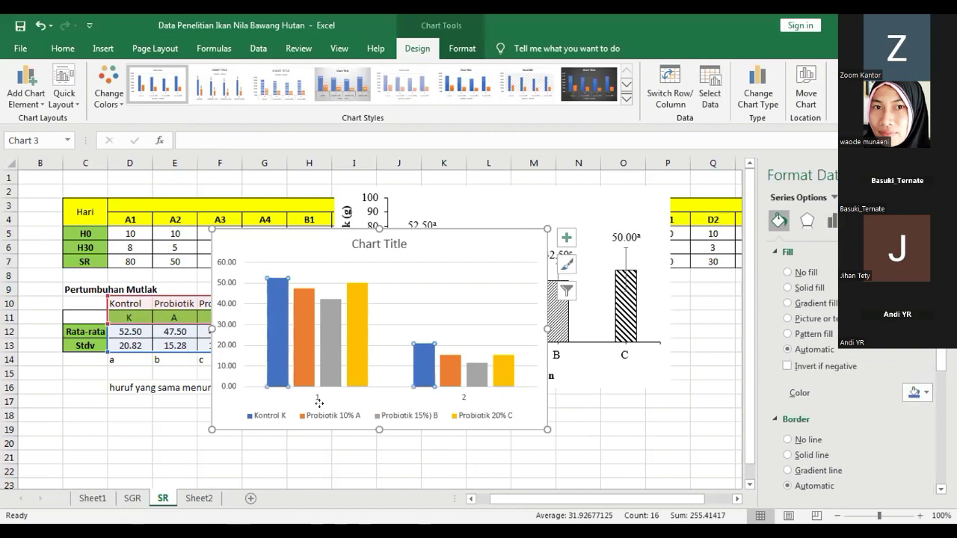
key("Up")
left_click(390, 239)
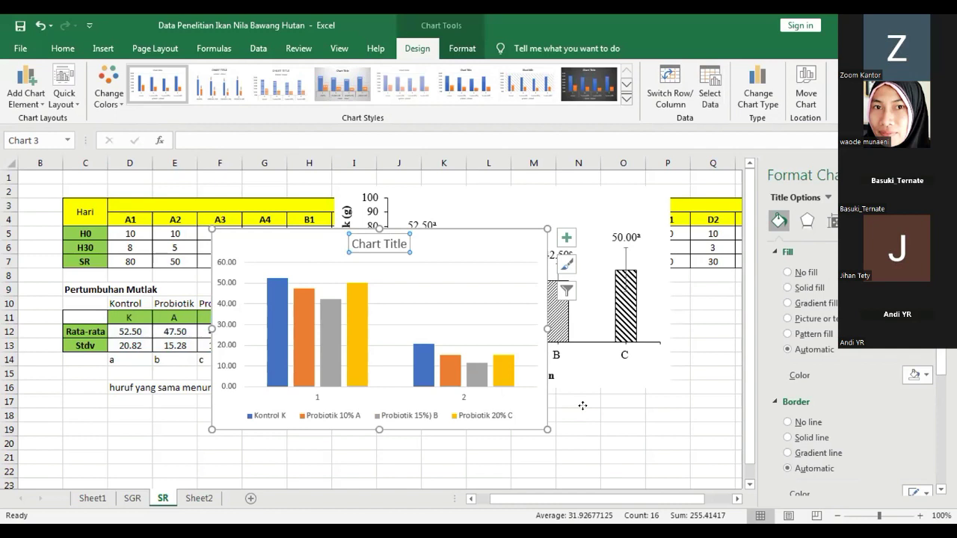
left_click(374, 269)
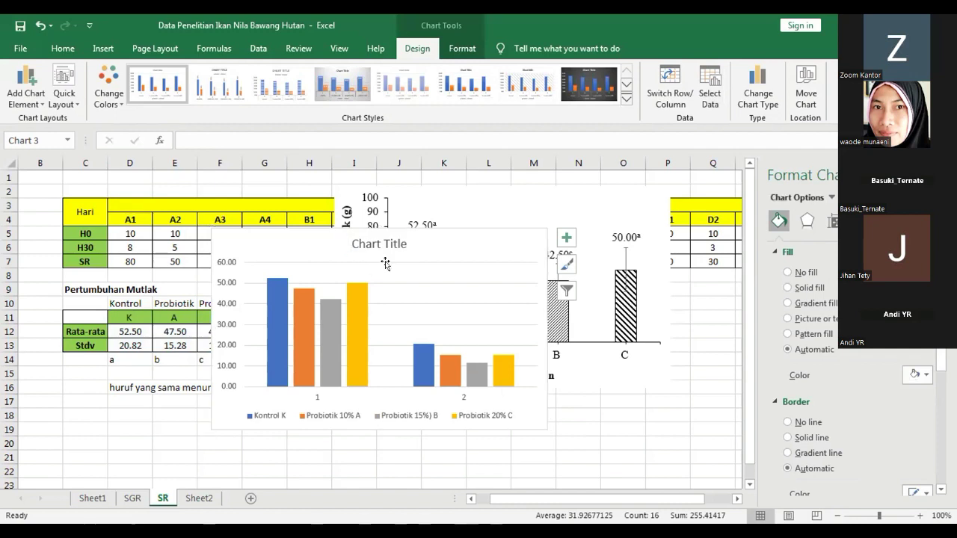
key("Delete")
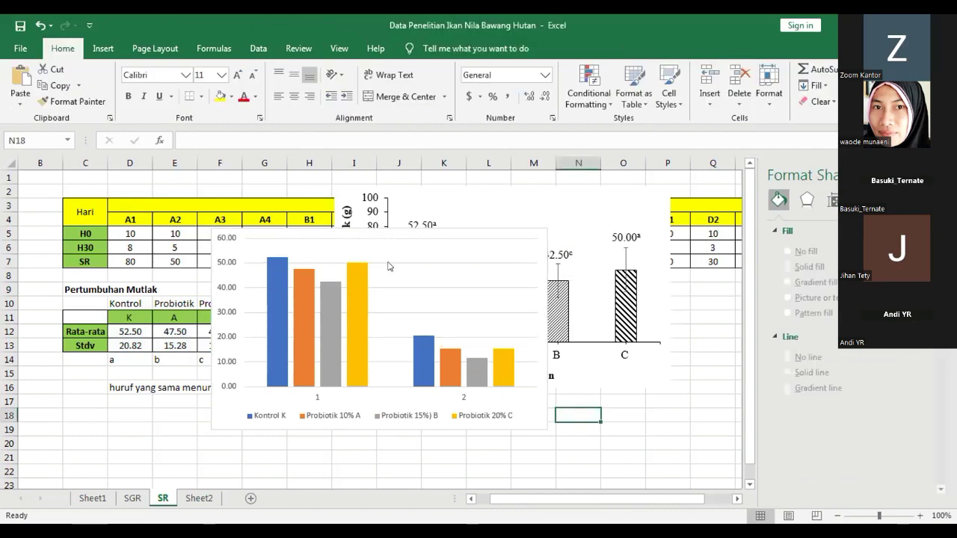
Switch the new column chart's rows and columns so the treatments become the horizontal-axis categories.
left_click(389, 261)
left_click(523, 426)
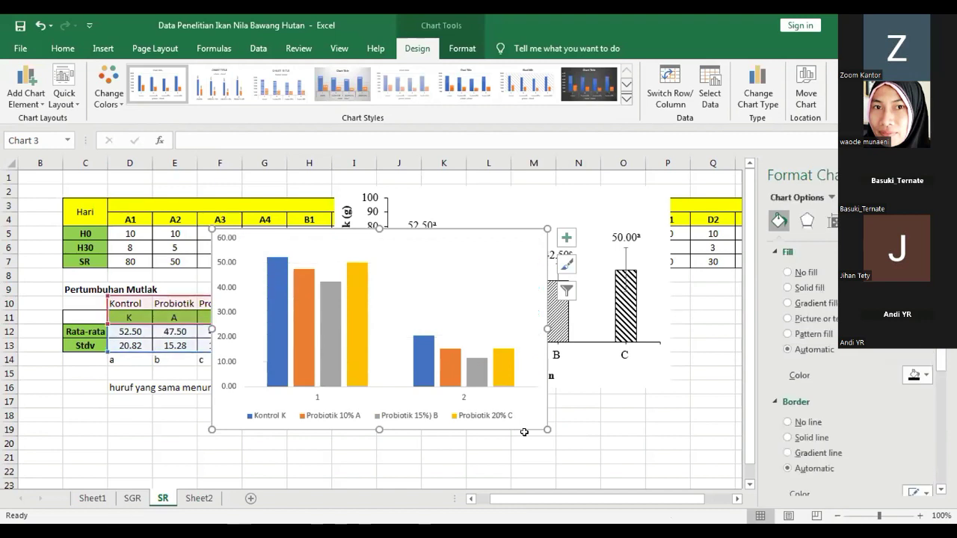
left_click(407, 416)
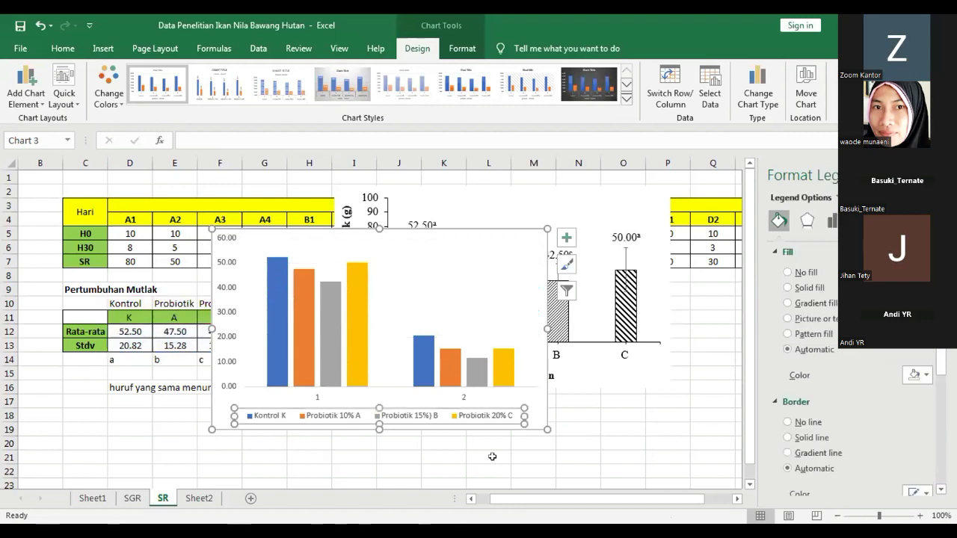
left_click(422, 247)
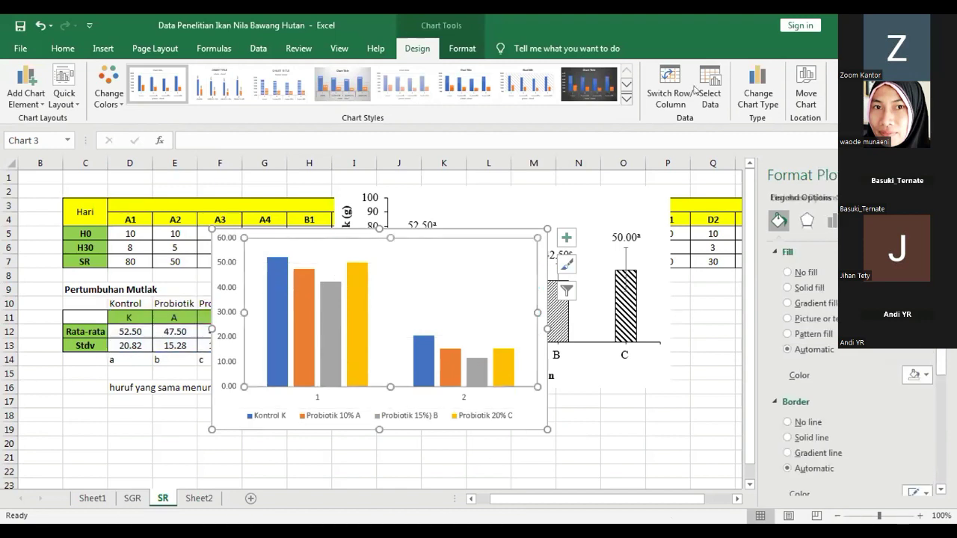
left_click(671, 83)
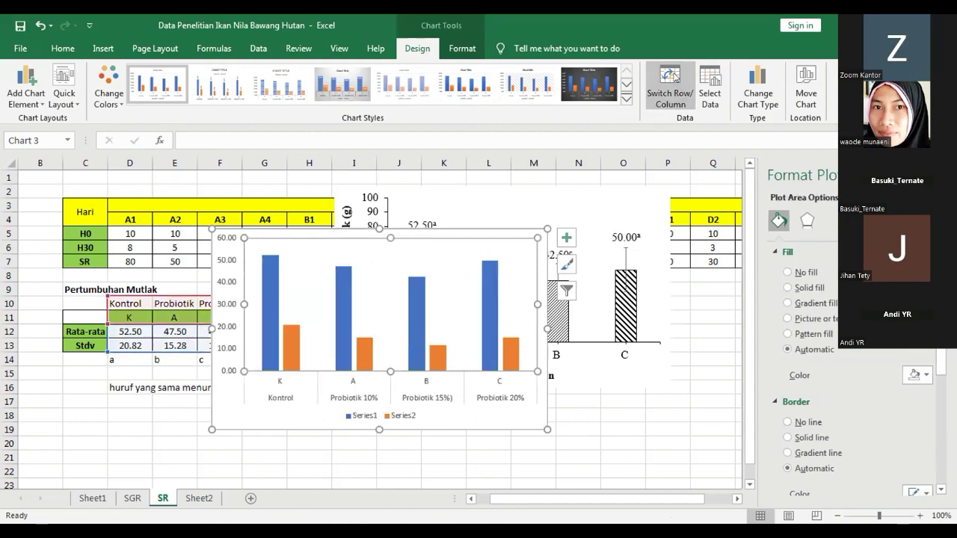
Delete the standard deviation series (Series2) from the new column chart.
left_click(286, 350)
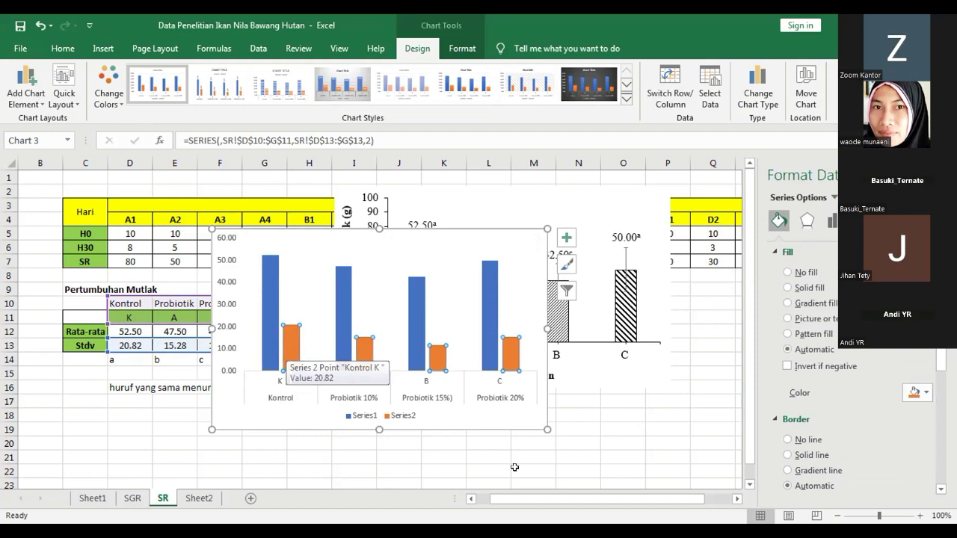
key("Escape")
key("Escape")
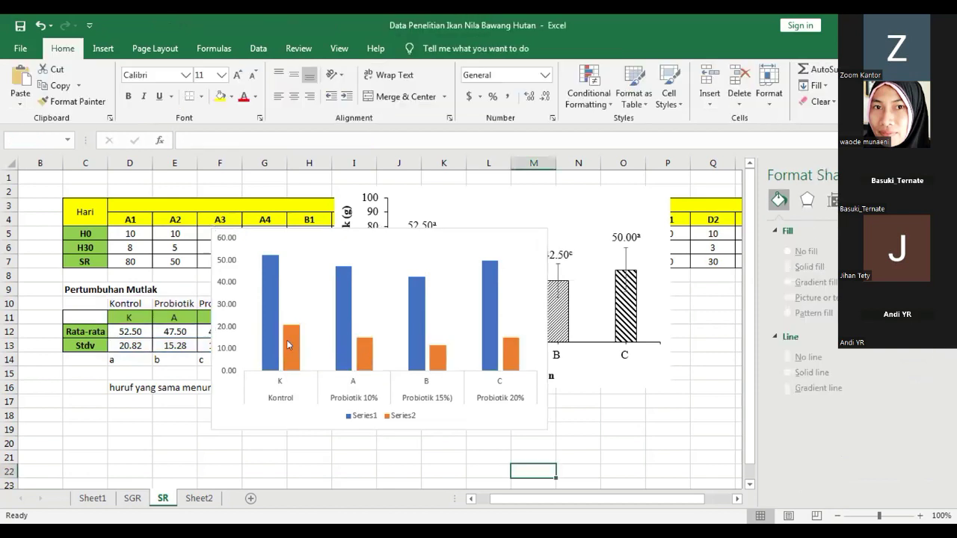
left_click(290, 345)
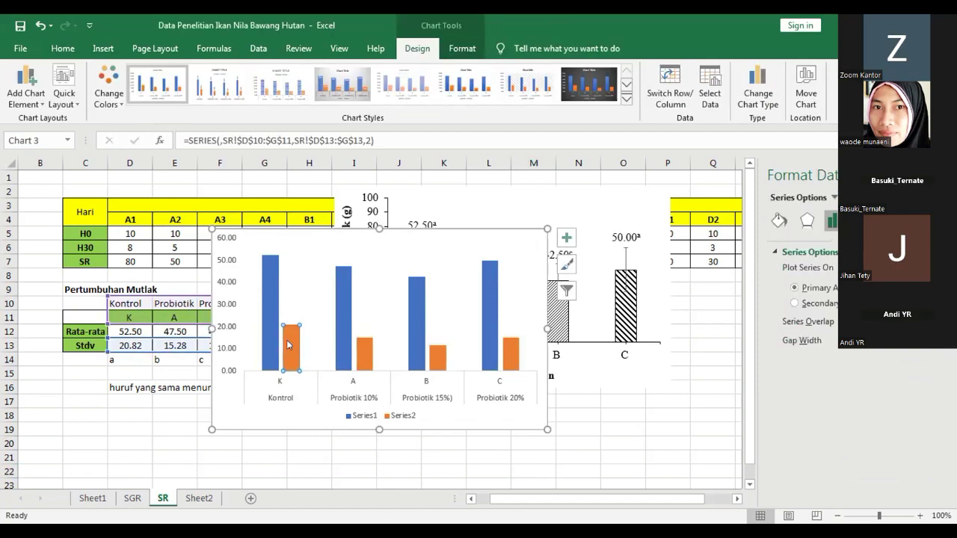
key("Escape")
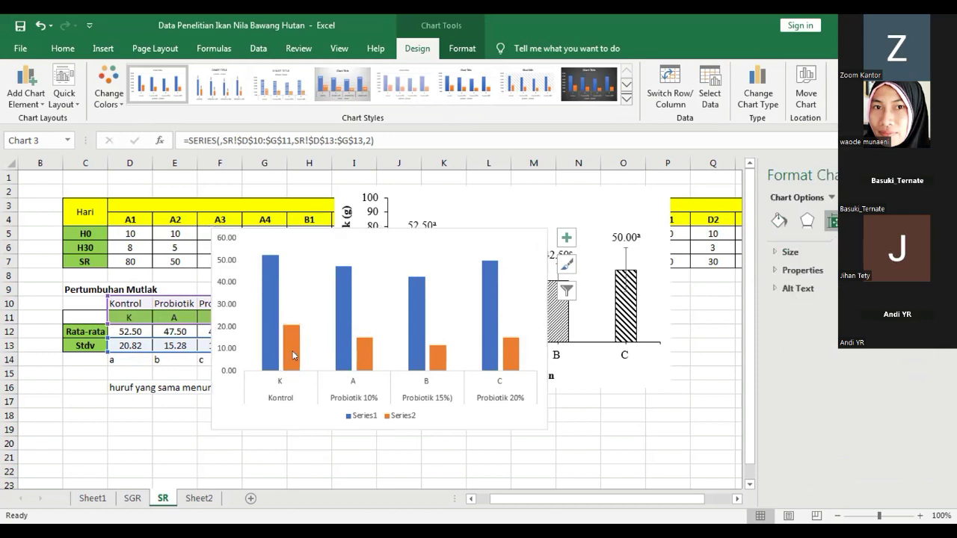
key("Delete")
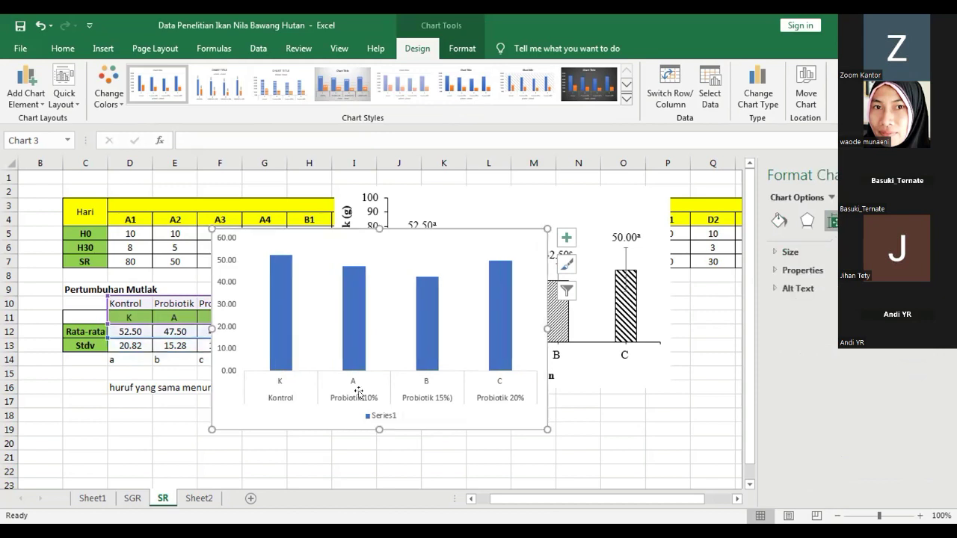
Delete the legend of the new column chart.
left_click(600, 436)
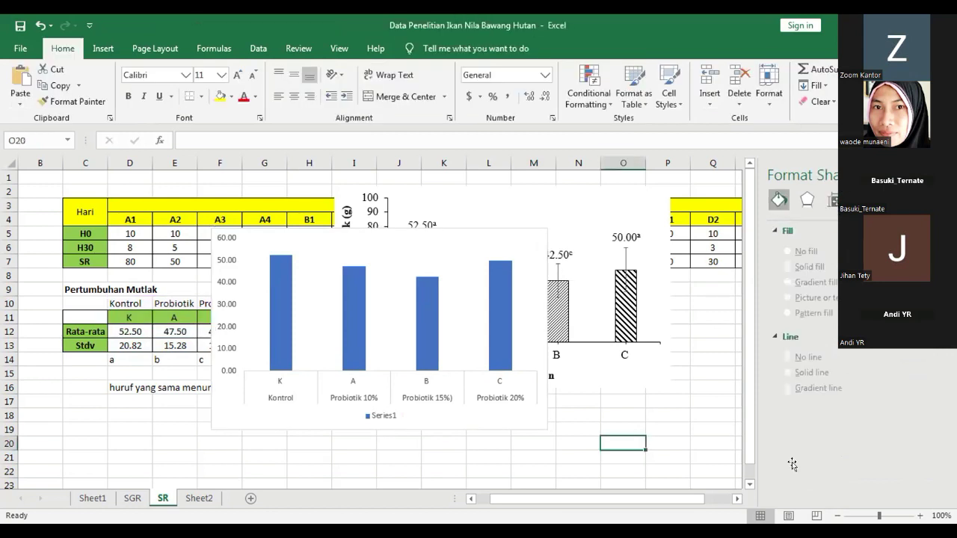
key("ctrl+z")
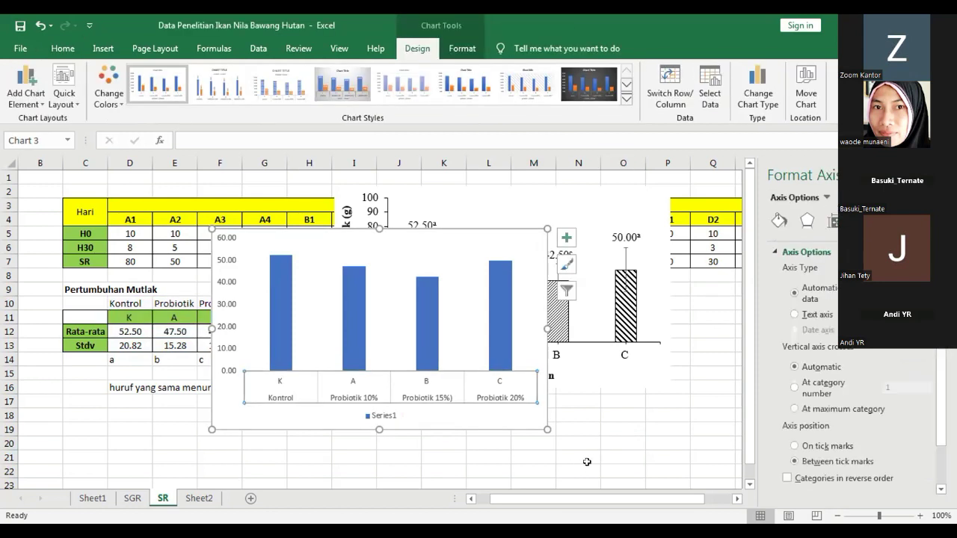
left_click(547, 421)
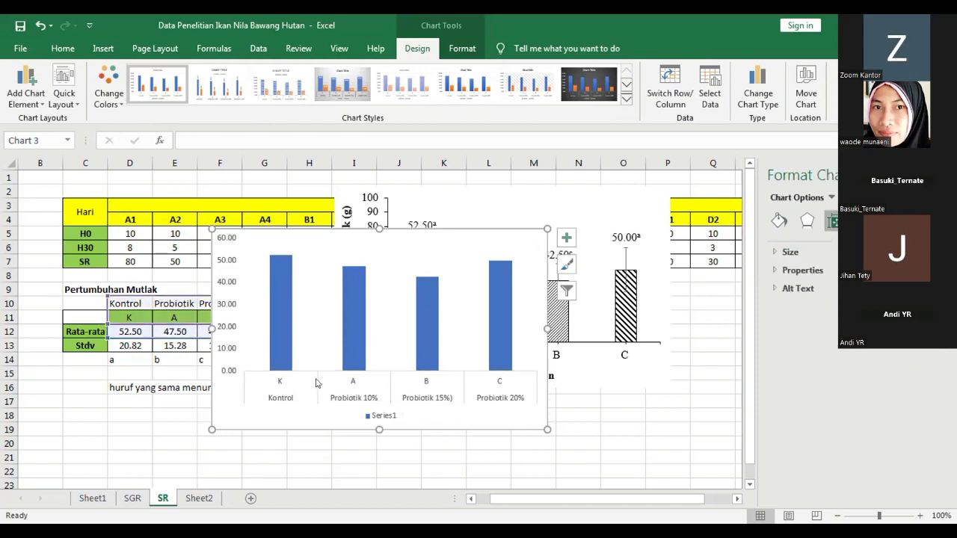
left_click(382, 416)
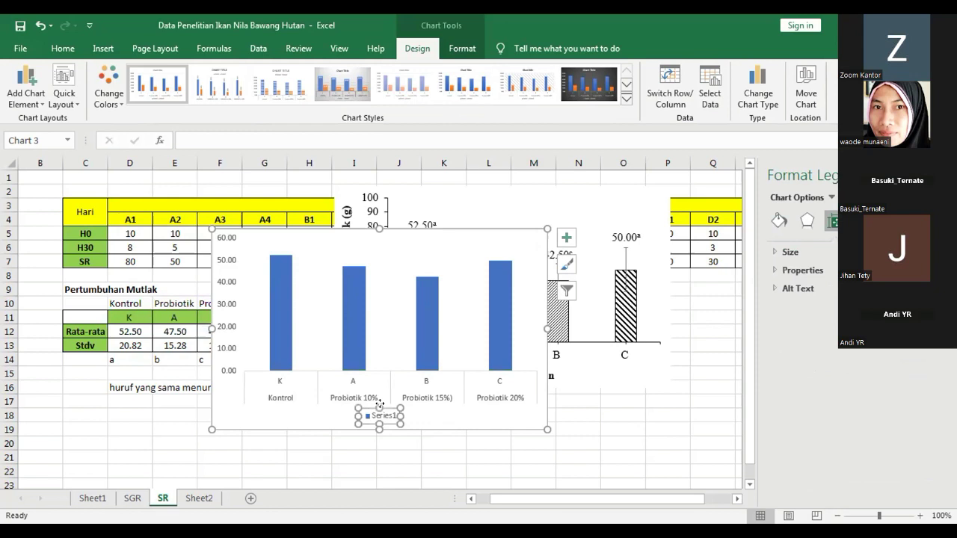
key("Delete")
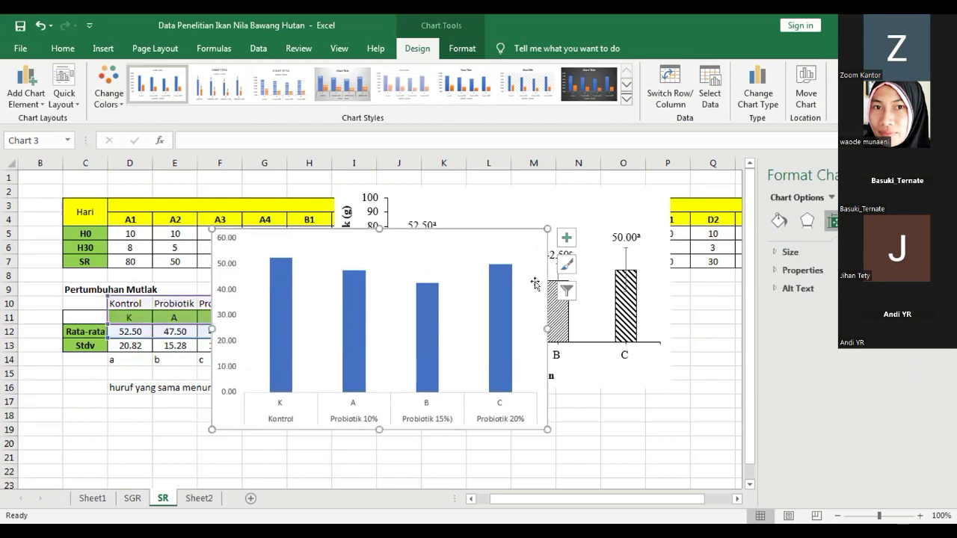
Add axis titles, data labels and error bars to the new column chart.
left_click(567, 239)
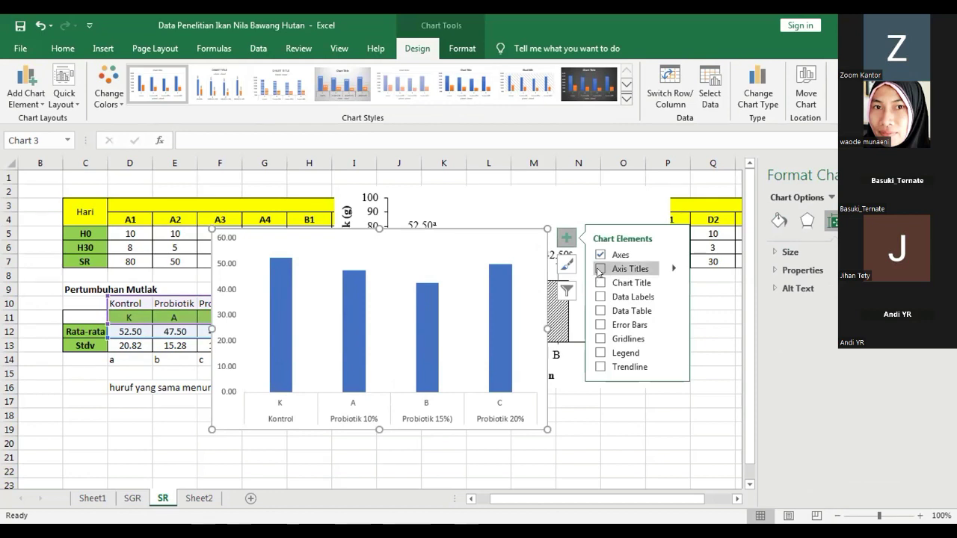
left_click(600, 269)
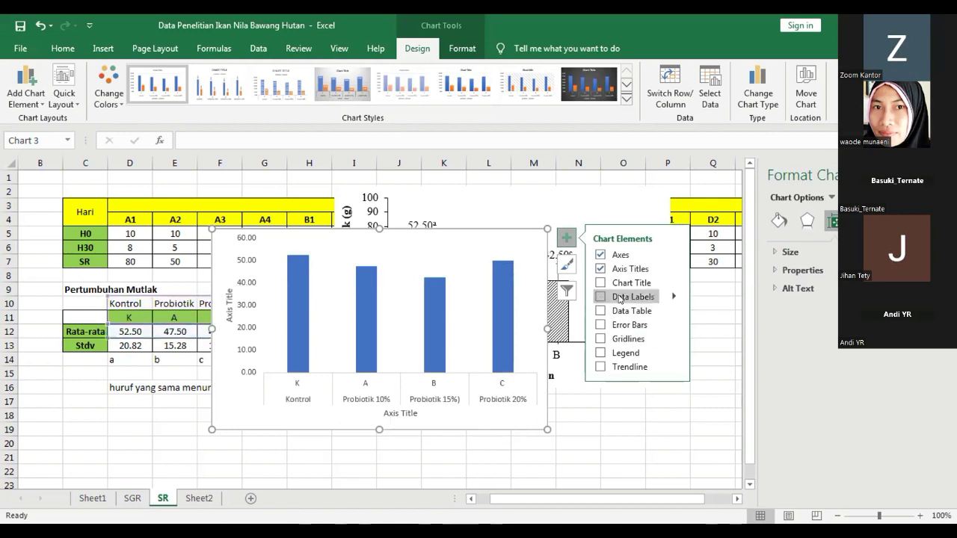
left_click(599, 296)
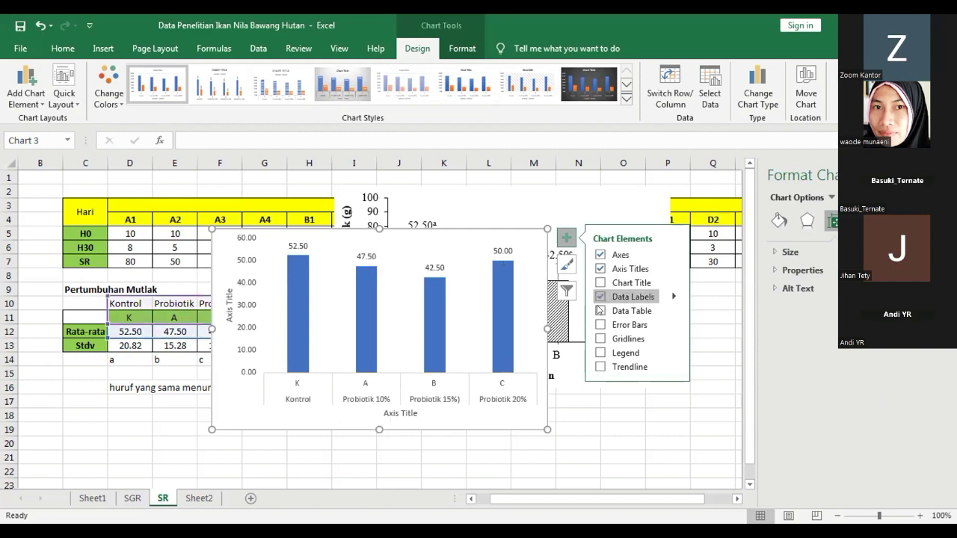
left_click(600, 325)
left_click(620, 435)
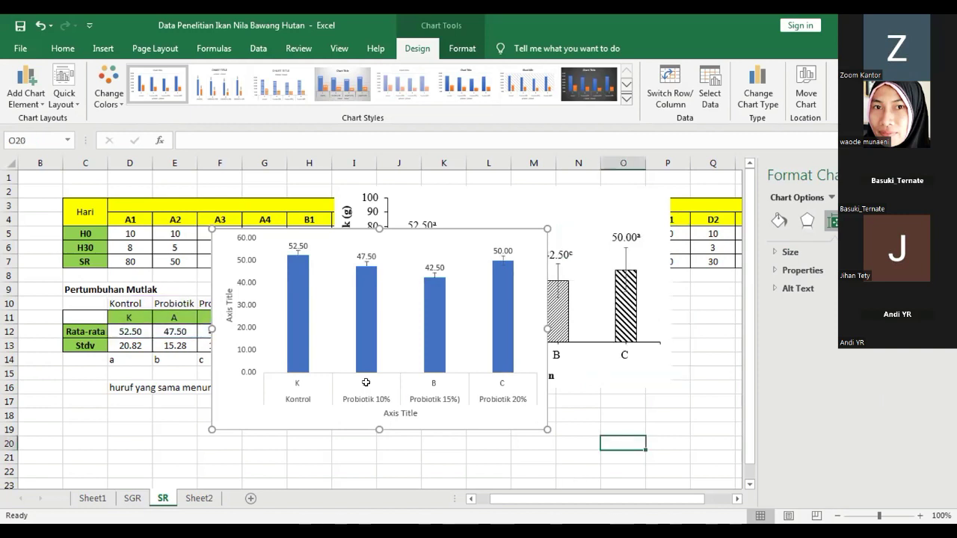
Set all text in the new chart to Times New Roman size 12 and enlarge the chart so each category label fits on one line.
left_click(251, 236)
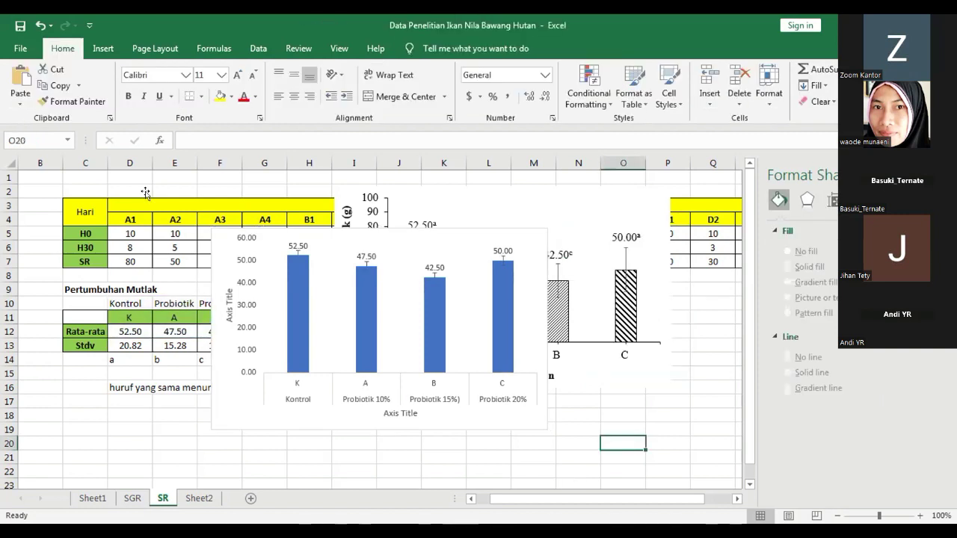
left_click(63, 48)
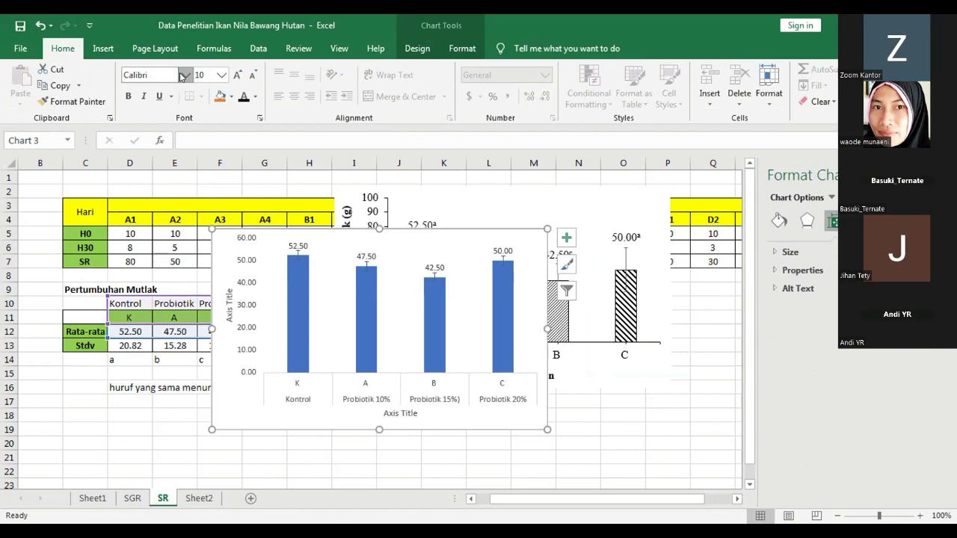
left_click(182, 77)
left_click(166, 156)
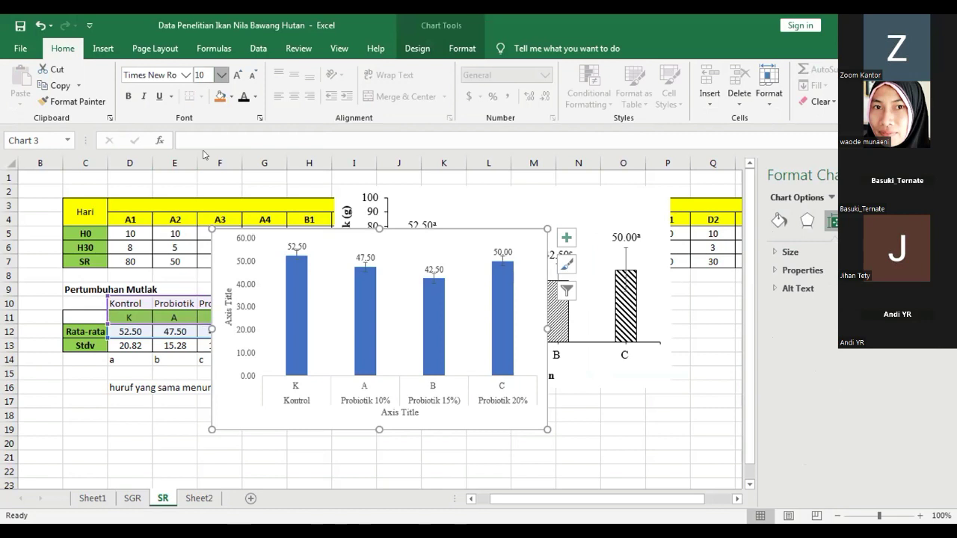
key("ctrl+shift+period")
key("ctrl+shift+period")
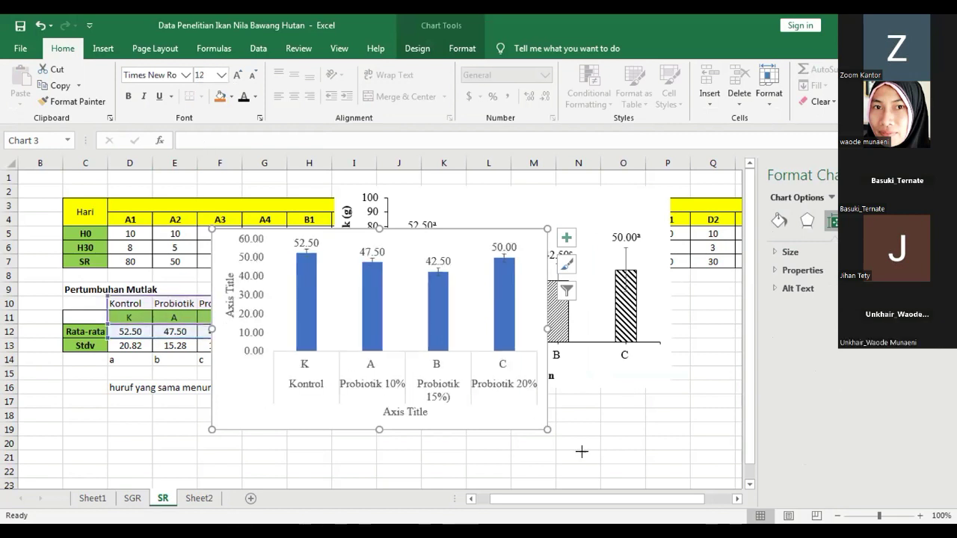
left_click_drag(582, 451, 588, 456)
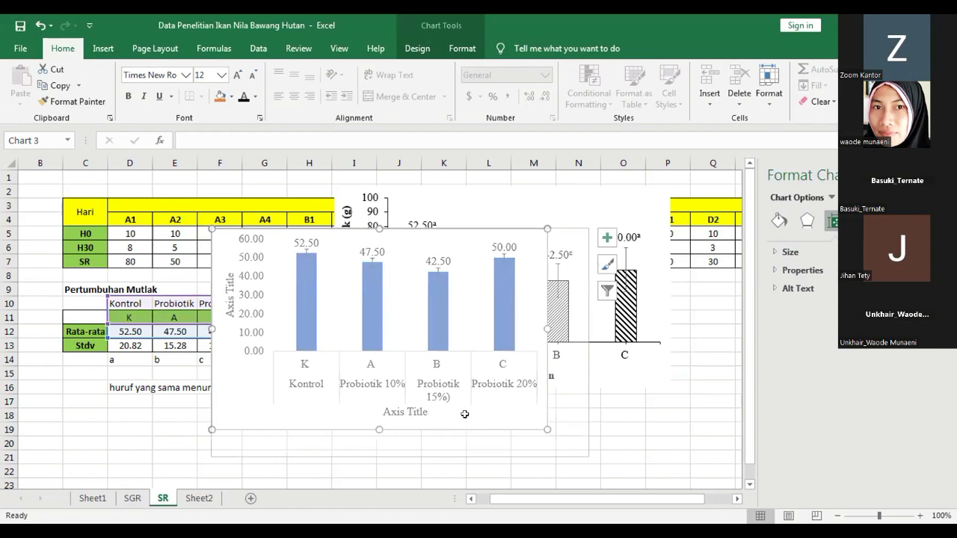
left_click(432, 442)
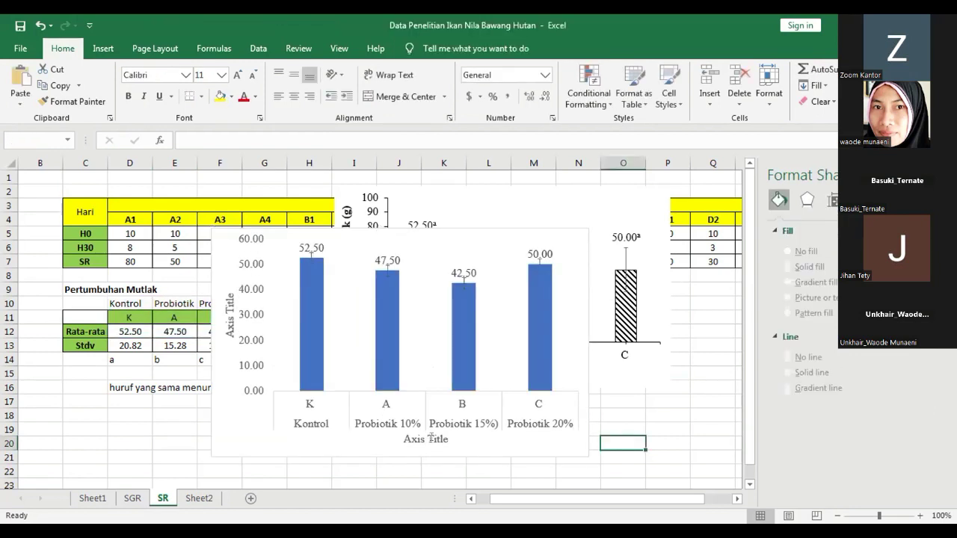
Title the new chart's horizontal axis Perlakuan and move that title slightly further below the category labels.
left_click(432, 439)
triple_click(430, 440)
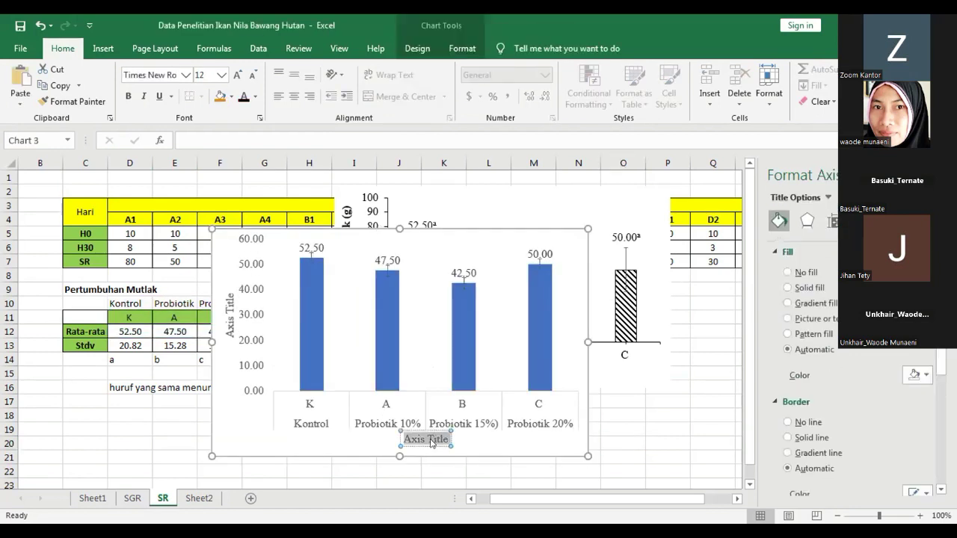
type("Perlakuan")
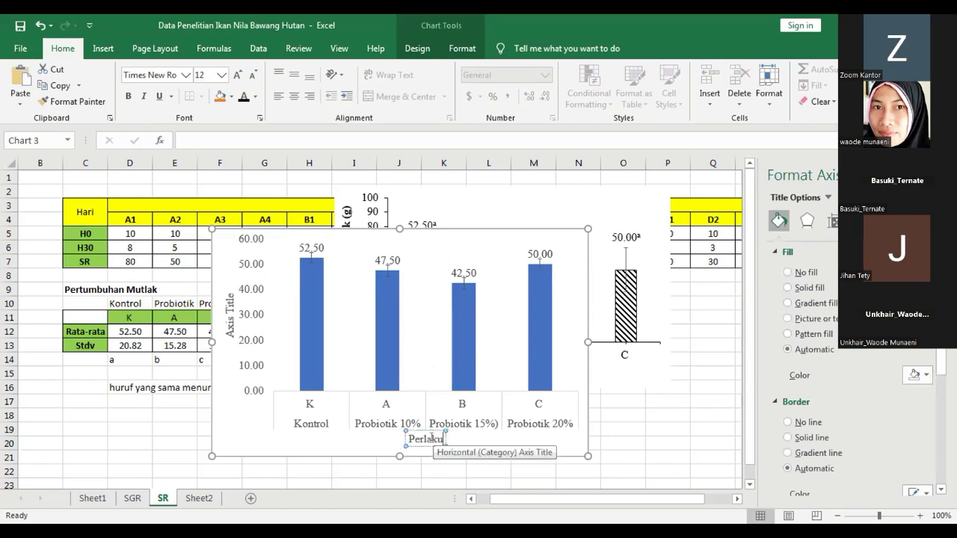
left_click(488, 442)
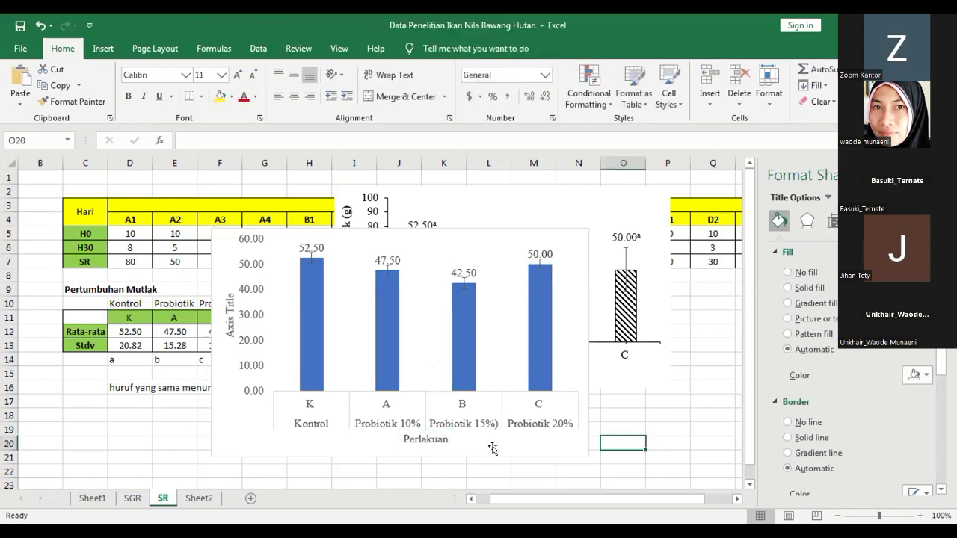
left_click(434, 441)
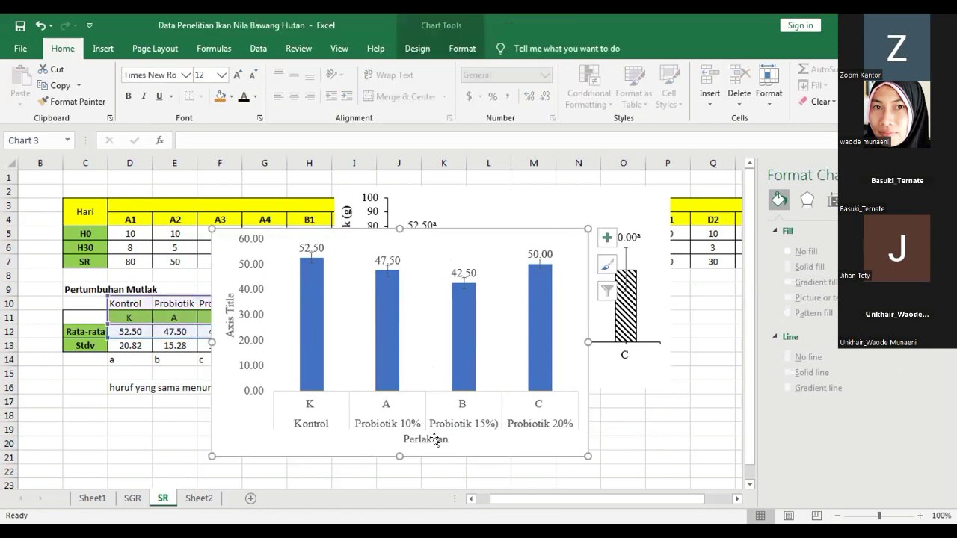
left_click(430, 439)
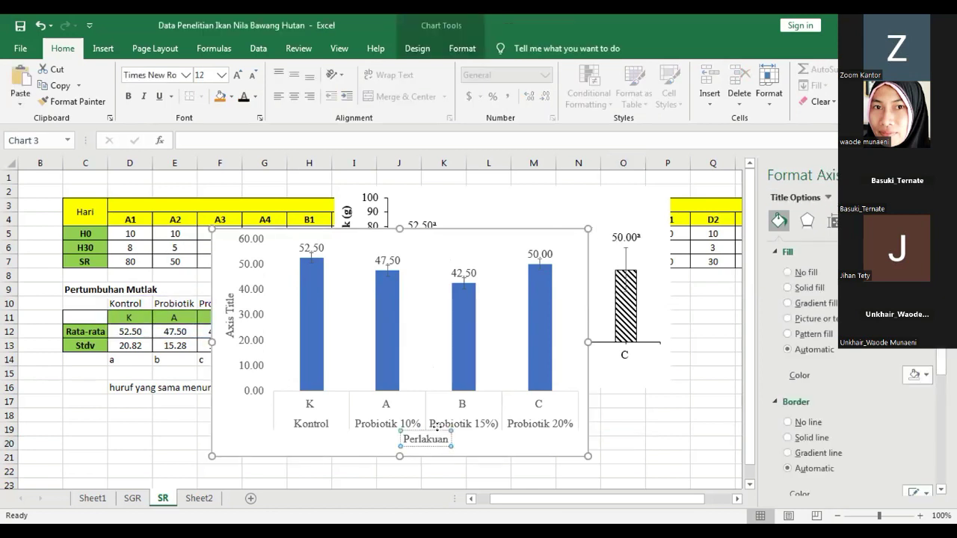
left_click_drag(430, 439, 429, 450)
left_click(401, 421)
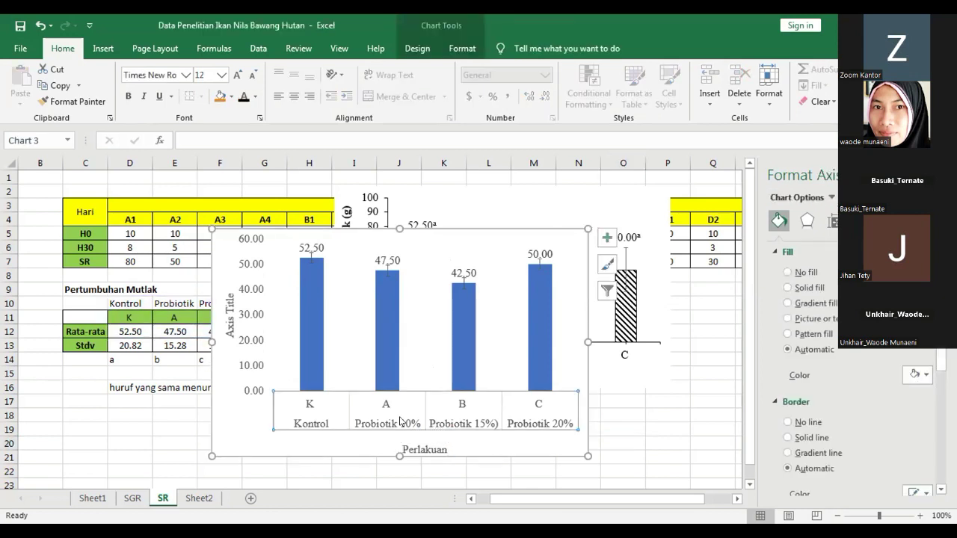
left_click(320, 410)
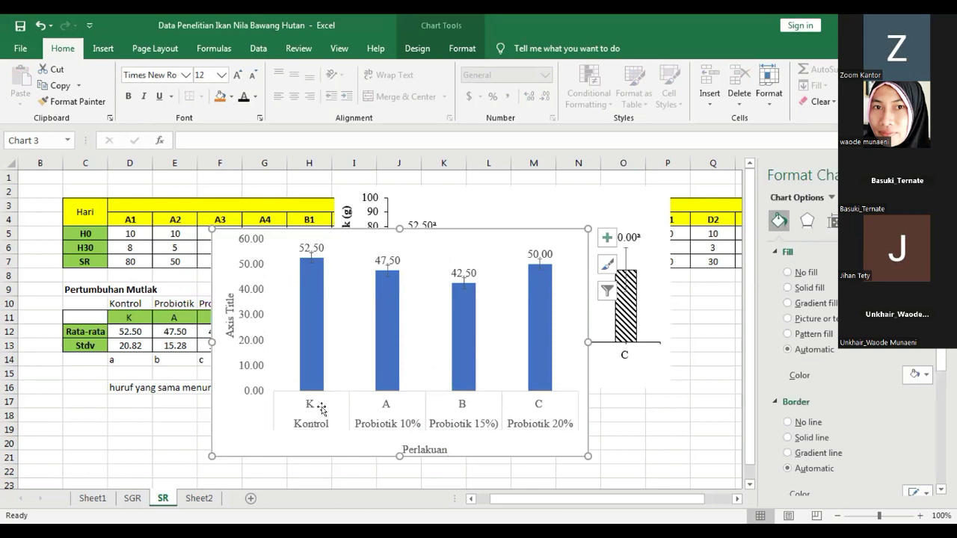
left_click(536, 413)
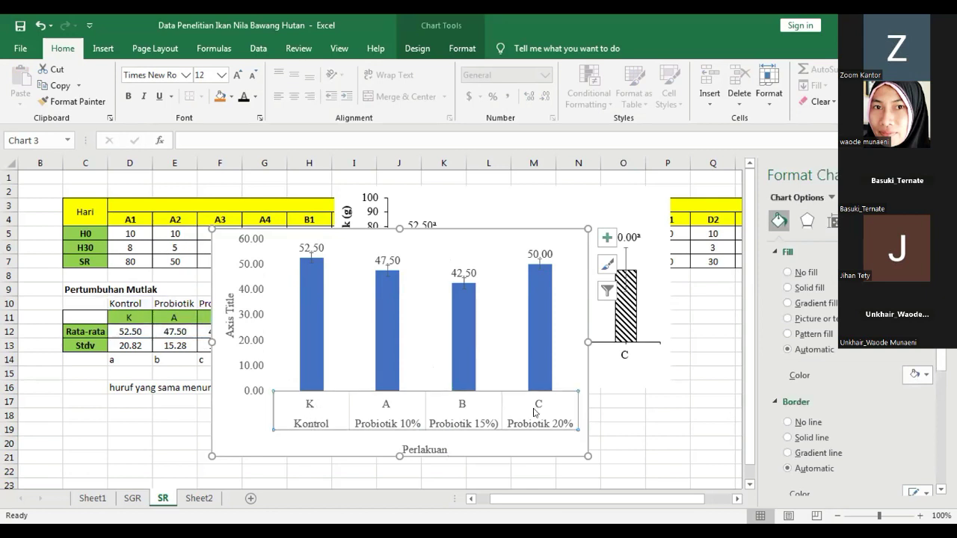
left_click(487, 231)
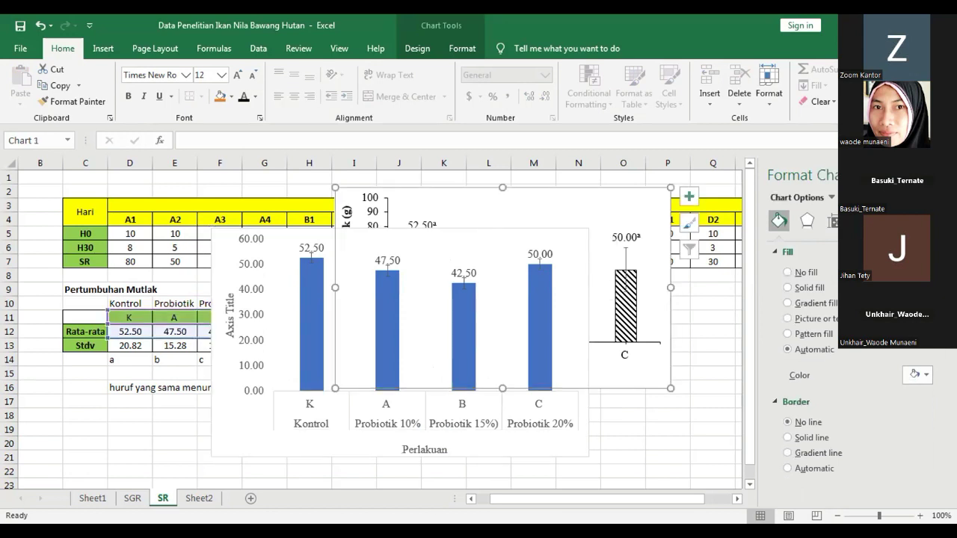
left_click(444, 449)
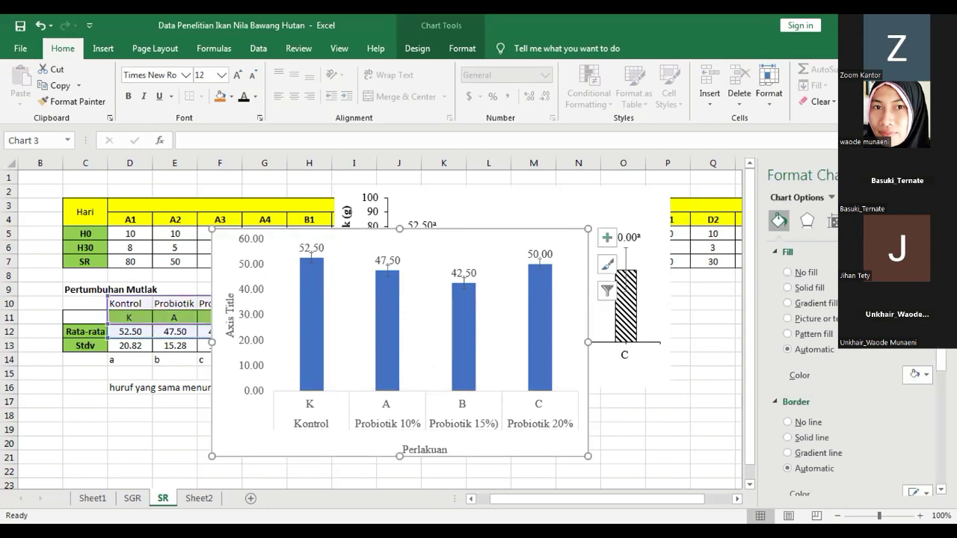